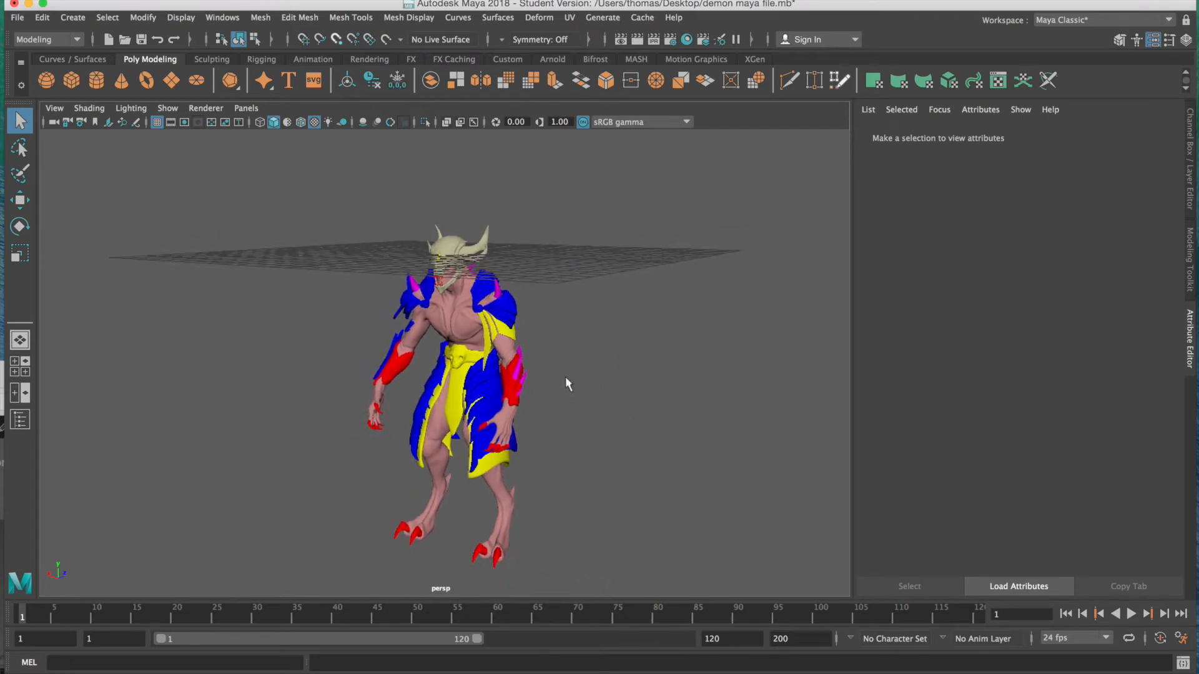
Select all of the demon's meshes and move them straight up toward the ground grid
{"action": "left_click_drag", "start_coordinate": [582, 311], "coordinate": [557, 345], "text": "alt"}
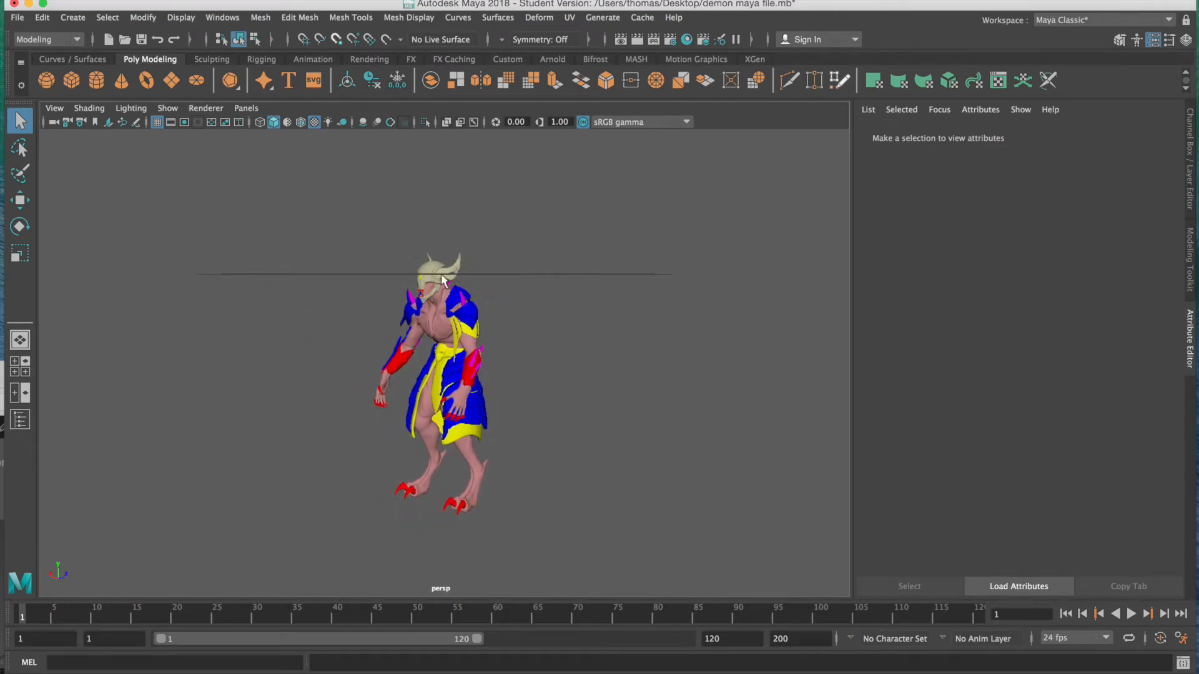
{"action": "left_click_drag", "start_coordinate": [436, 281], "coordinate": [451, 310], "text": "alt"}
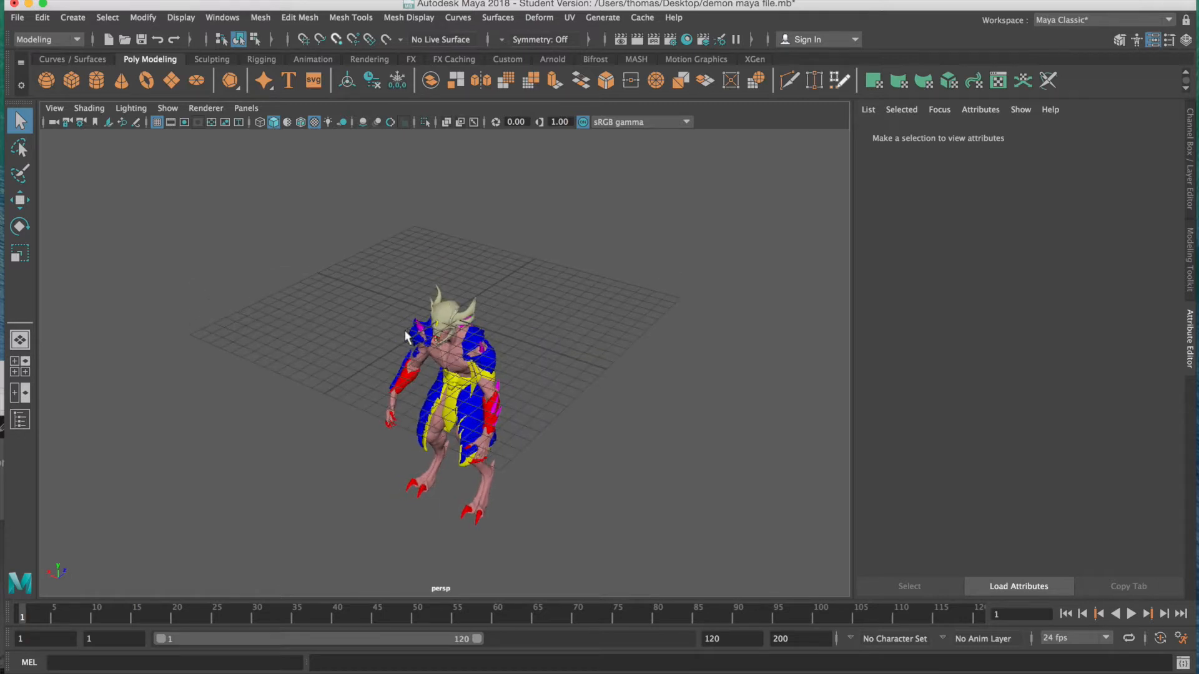
{"action": "left_click_drag", "start_coordinate": [351, 378], "coordinate": [311, 335], "text": "alt"}
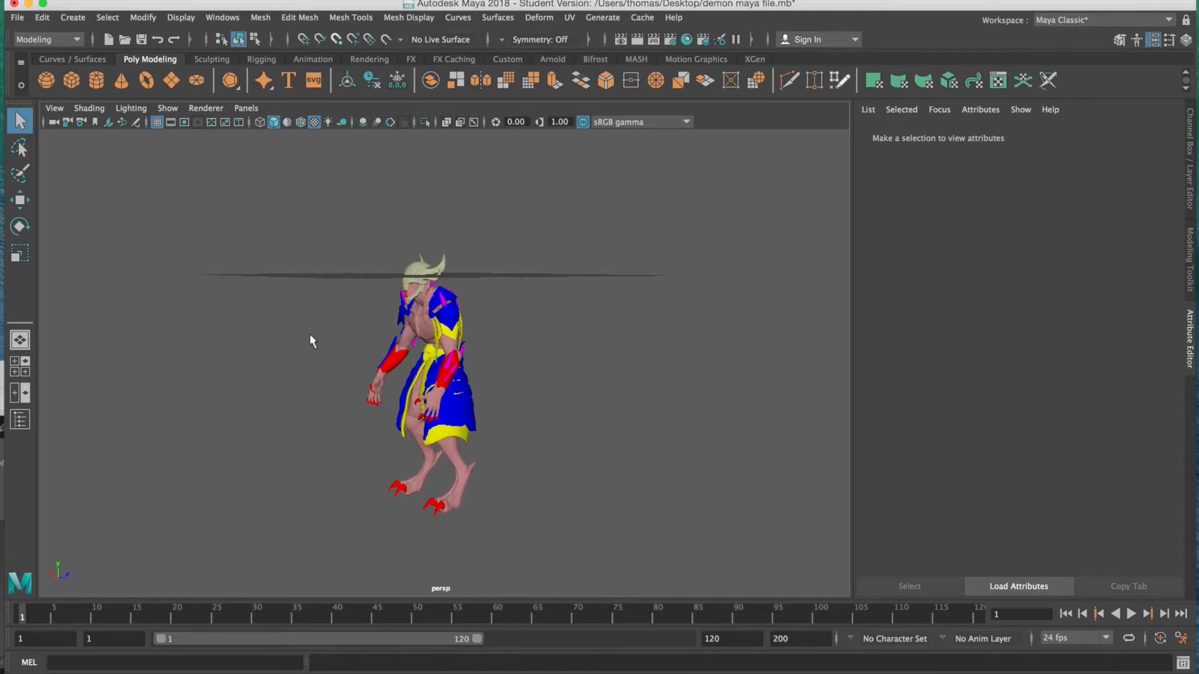
{"action": "left_click_drag", "start_coordinate": [301, 278], "coordinate": [493, 466]}
{"action": "key", "text": "w"}
{"action": "left_click_drag", "start_coordinate": [445, 312], "coordinate": [445, 144]}
Raise the demon in the front view to Translate Y 16.974 so its feet stand on the ground grid
{"action": "key", "text": "space"}
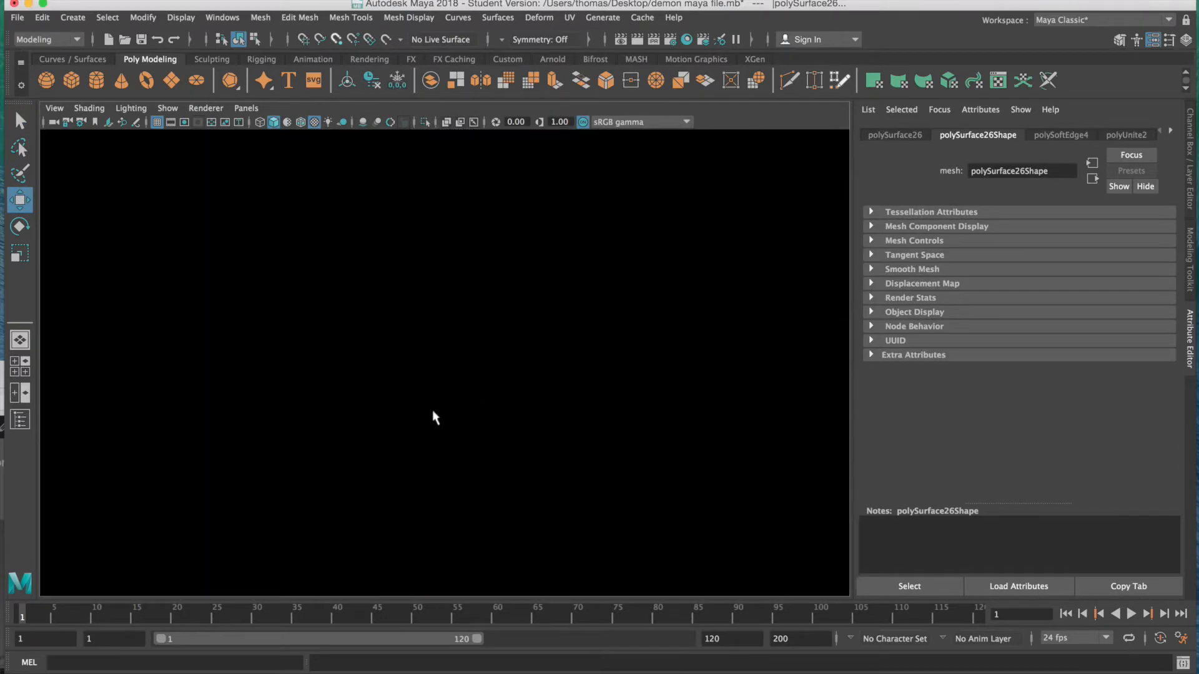
{"action": "key", "text": "space"}
{"action": "scroll", "coordinate": [472, 479], "scroll_direction": "down", "scroll_amount": 10}
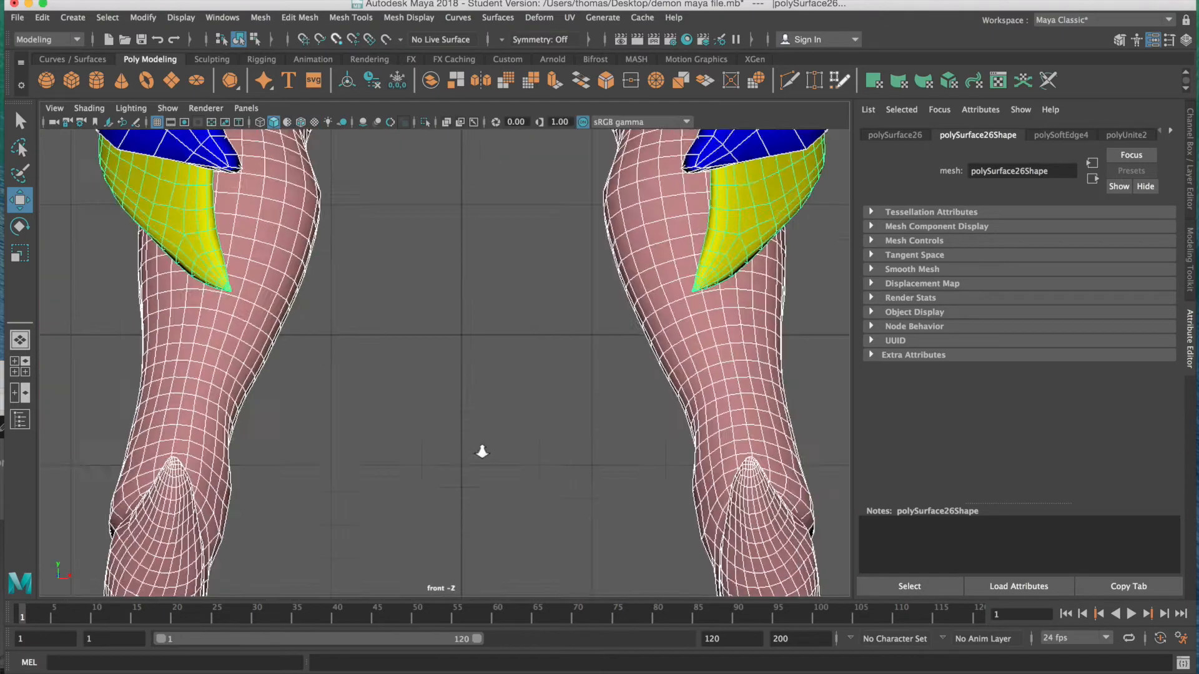
{"action": "scroll", "coordinate": [315, 275], "scroll_direction": "down", "scroll_amount": 3}
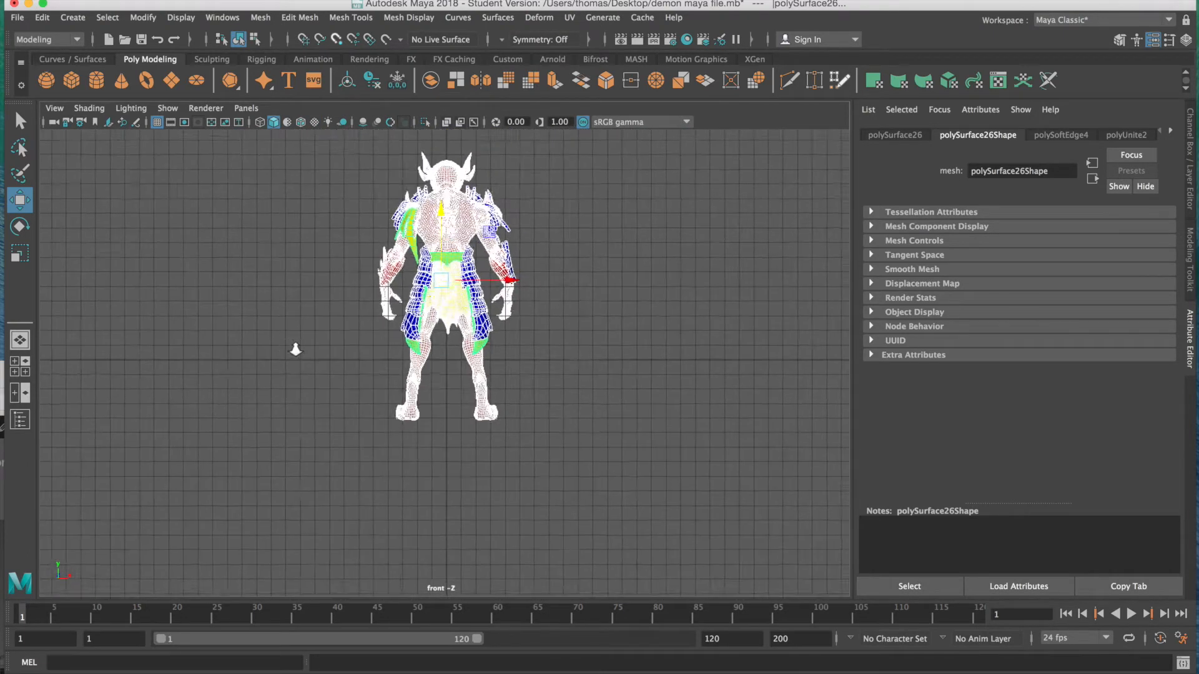
{"action": "left_click_drag", "start_coordinate": [442, 220], "coordinate": [446, 164]}
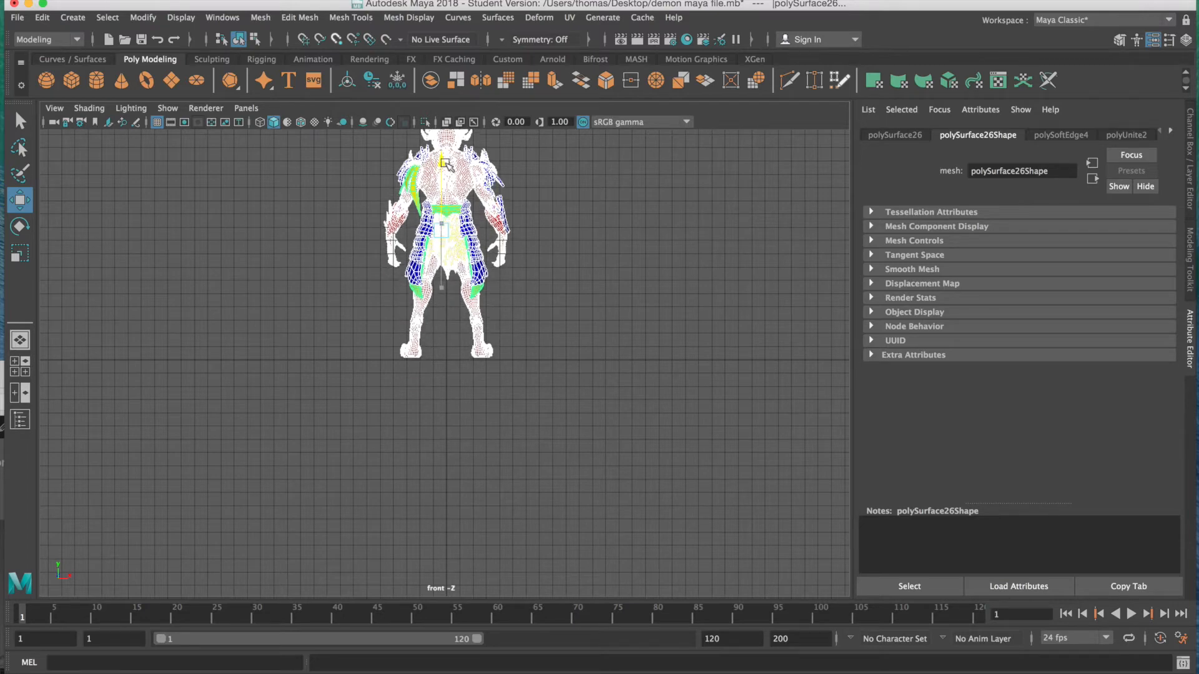
{"action": "key", "text": "space"}
{"action": "key", "text": "space"}
{"action": "left_click_drag", "start_coordinate": [488, 283], "coordinate": [546, 417], "text": "alt"}
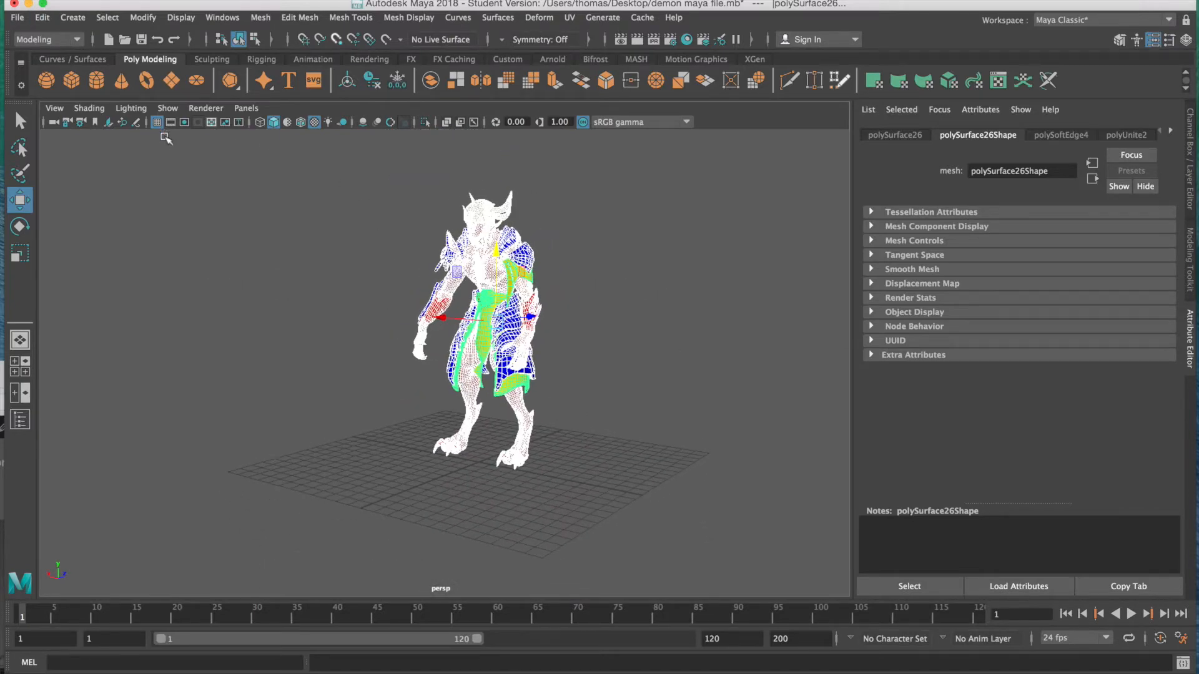
Select only the demon body mesh and display its channels and construction inputs
{"action": "left_click", "coordinate": [359, 310]}
{"action": "left_click", "coordinate": [472, 358]}
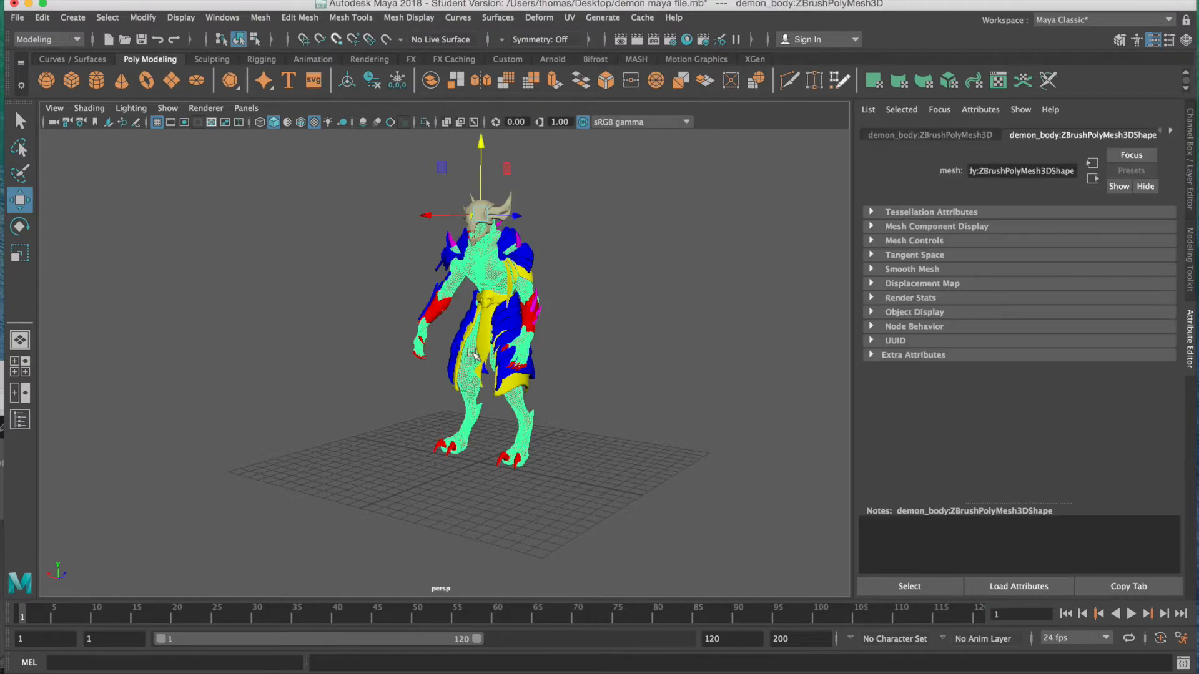
{"action": "left_click", "coordinate": [1192, 166]}
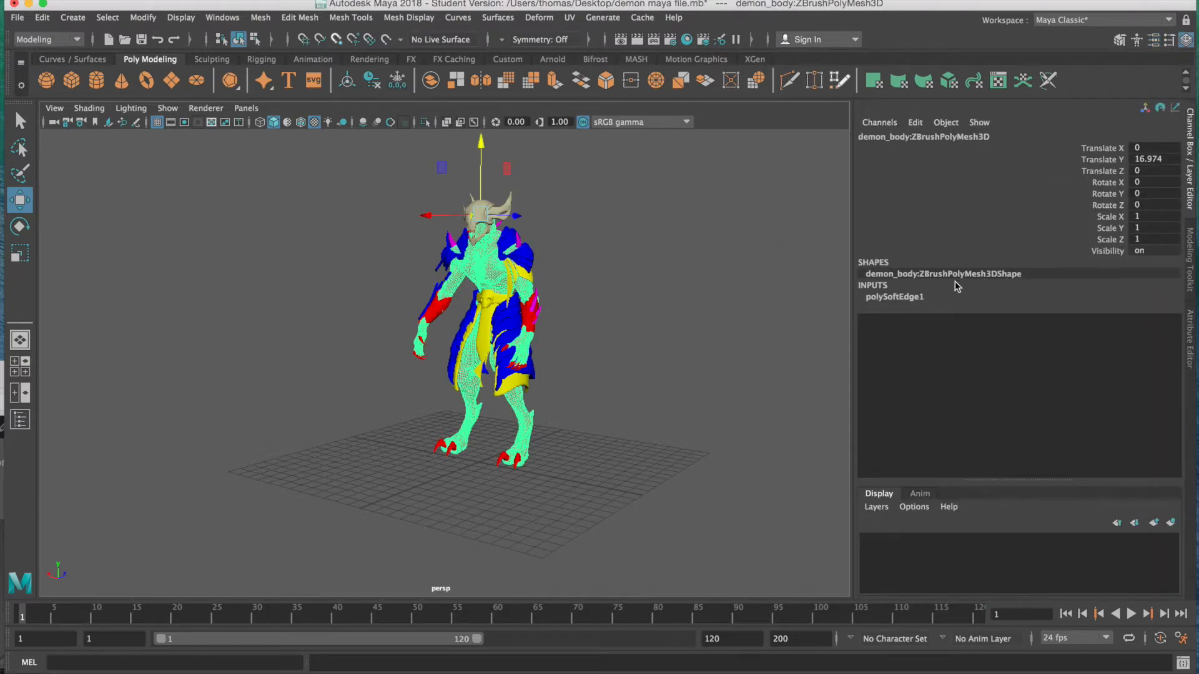
{"action": "left_click", "coordinate": [604, 302]}
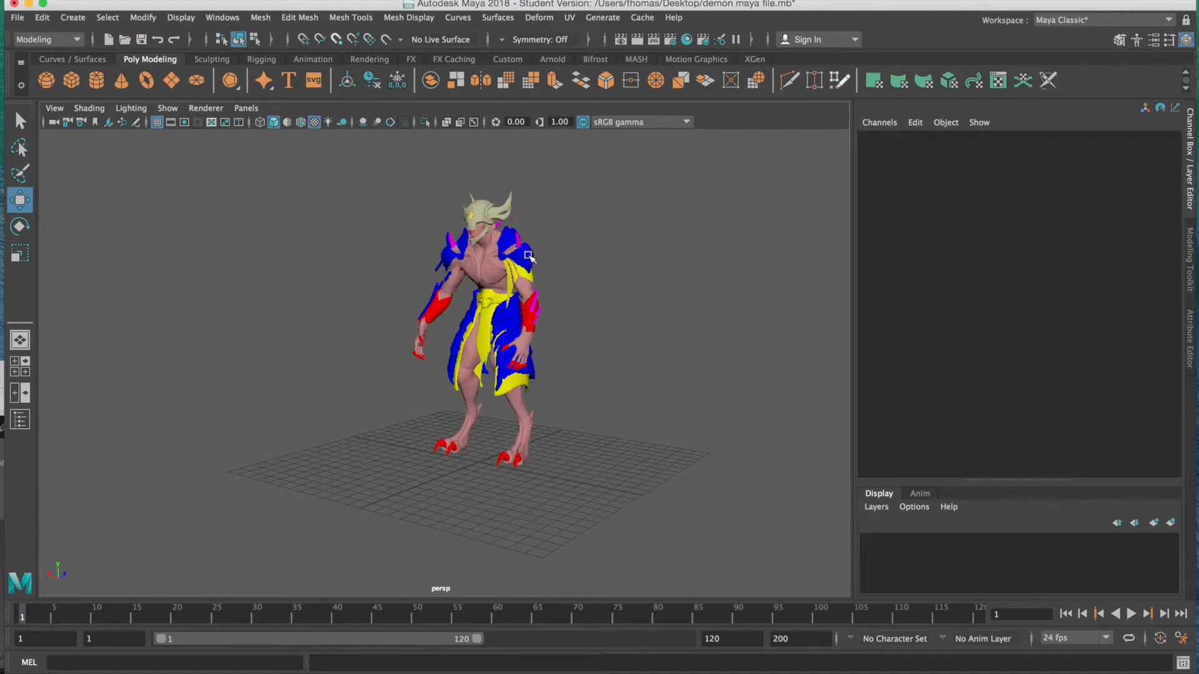
Delete the construction history of the blue armour mesh and of the purple spikes mesh
{"action": "left_click", "coordinate": [529, 260]}
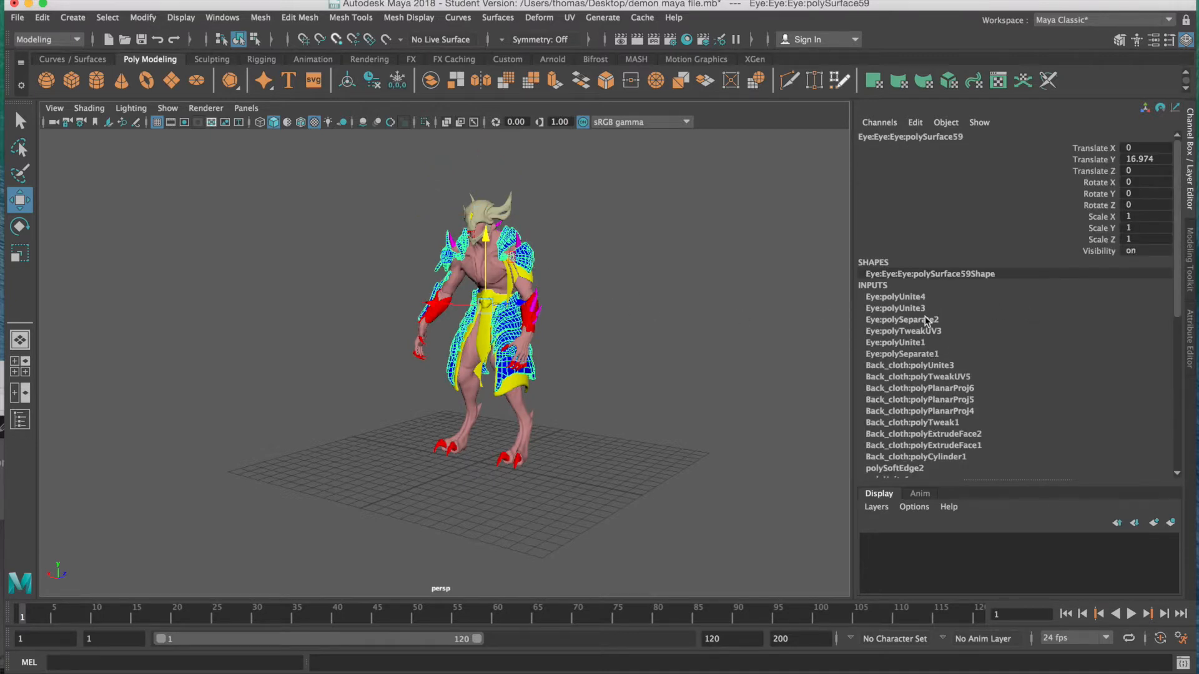
{"action": "left_click_drag", "start_coordinate": [1171, 281], "coordinate": [1194, 427]}
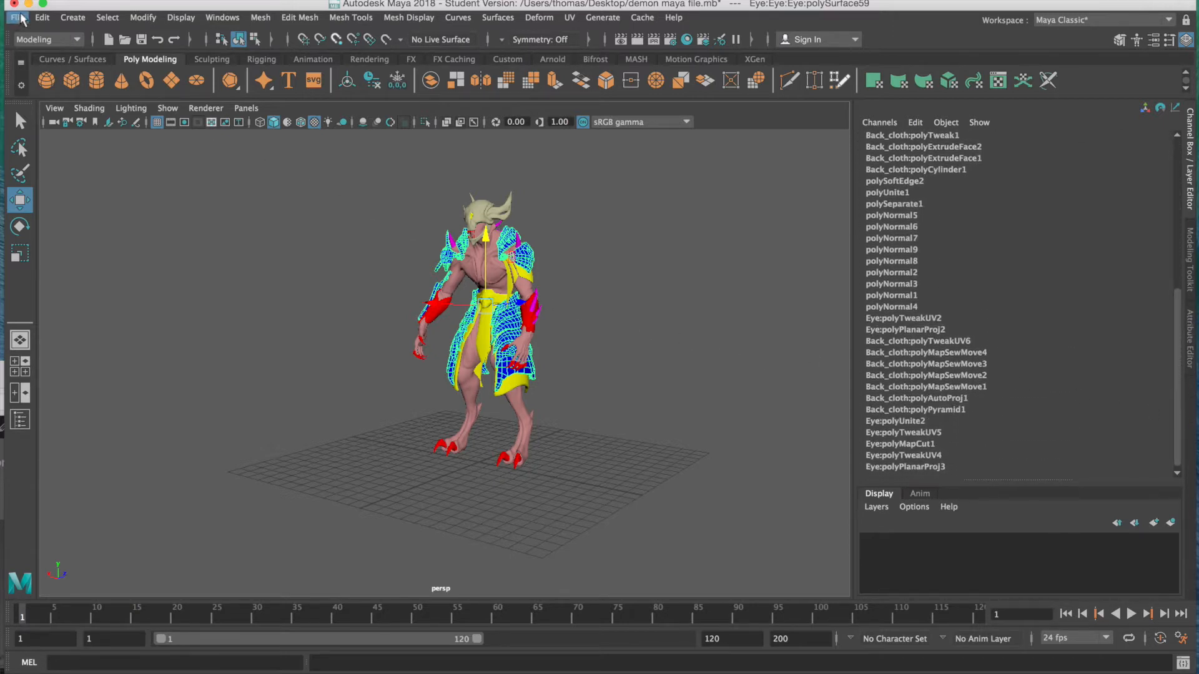
{"action": "left_click", "coordinate": [41, 18]}
{"action": "mouse_move", "coordinate": [138, 185]}
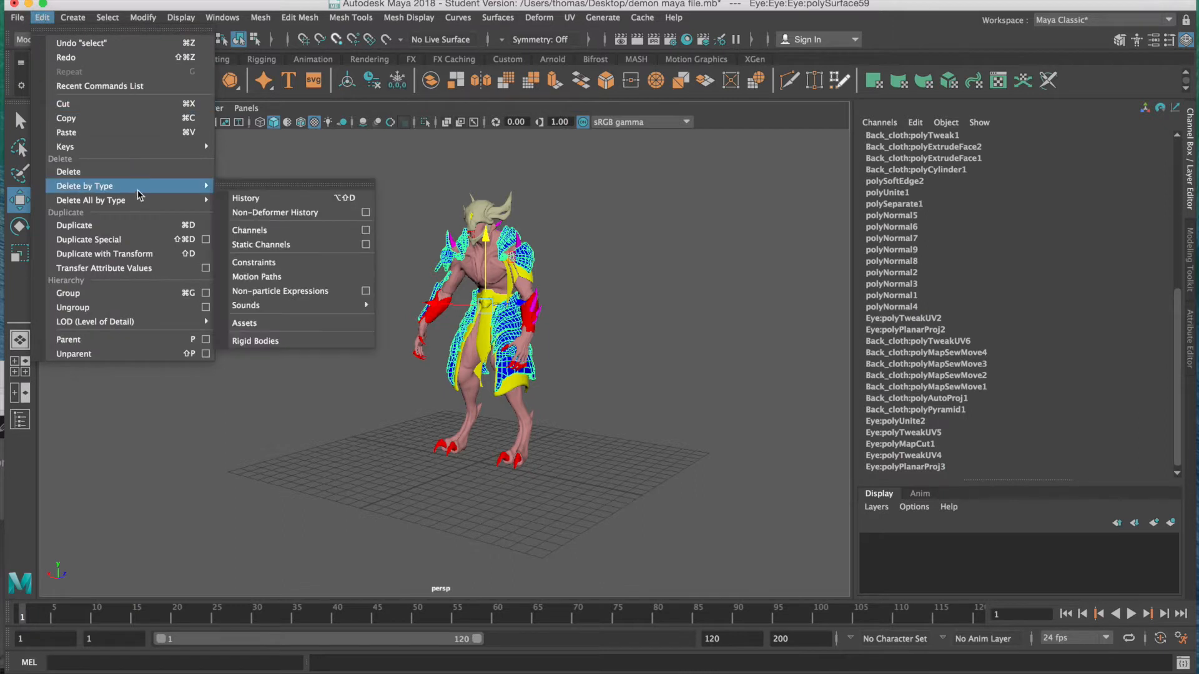
{"action": "left_click", "coordinate": [253, 198]}
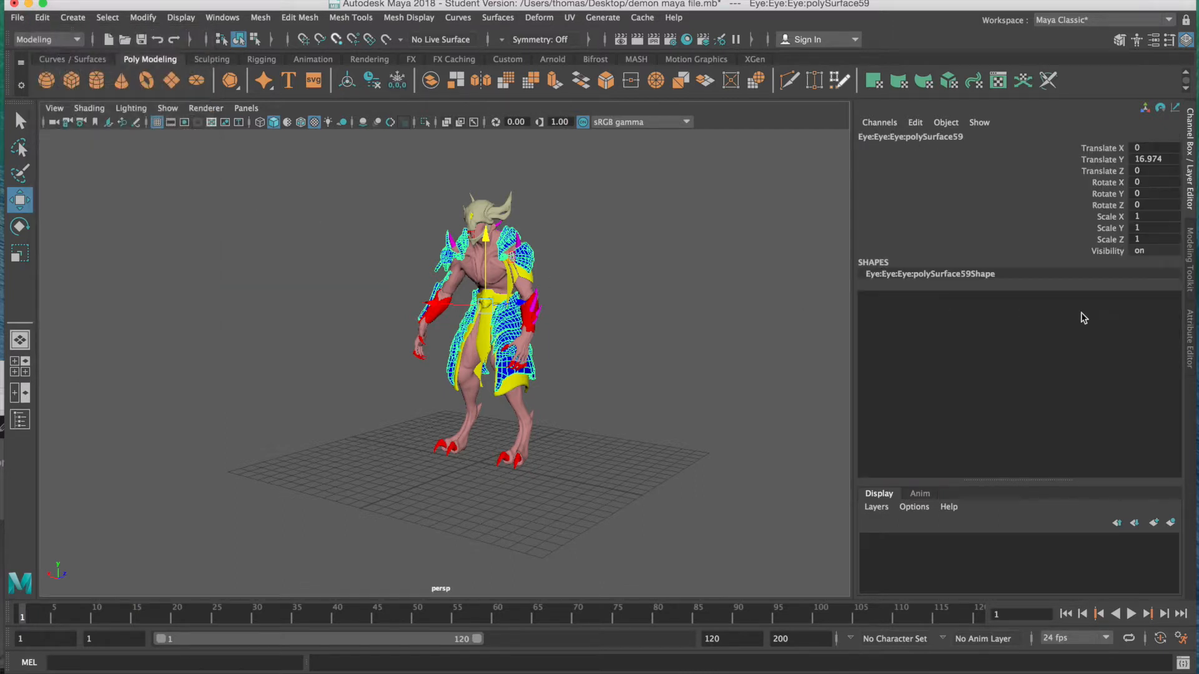
{"action": "left_click", "coordinate": [536, 312]}
{"action": "key", "text": "alt+shift+d"}
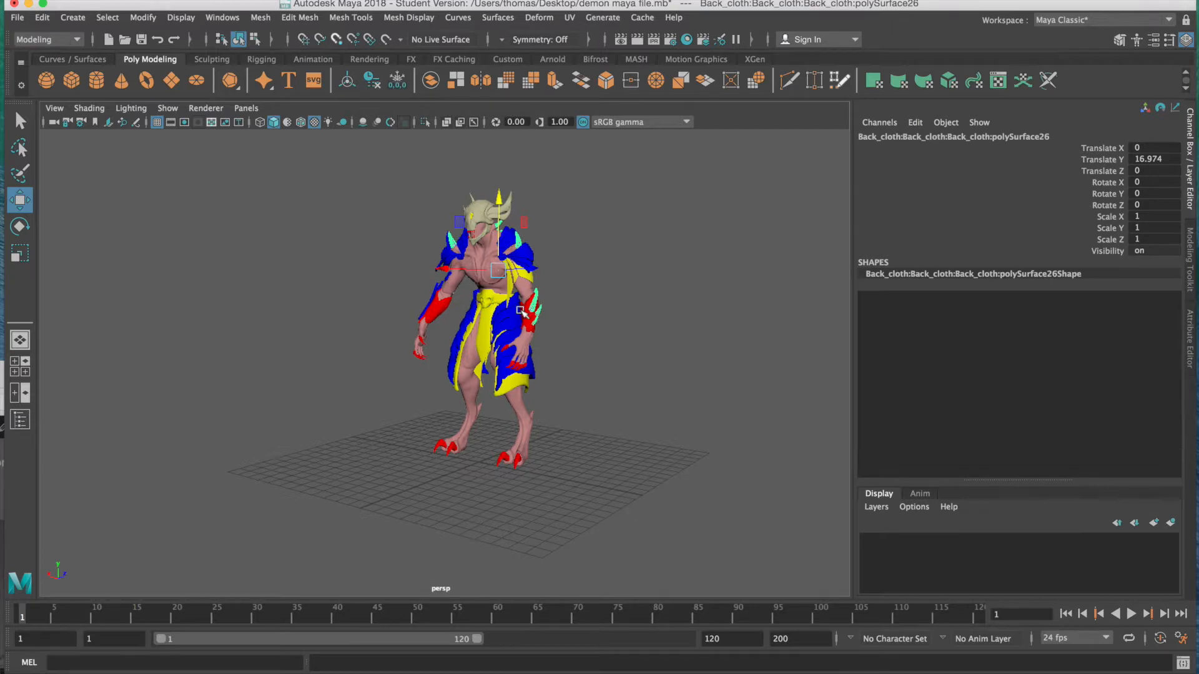
Select all of the demon's meshes together and delete their remaining construction history
{"action": "left_click", "coordinate": [446, 306]}
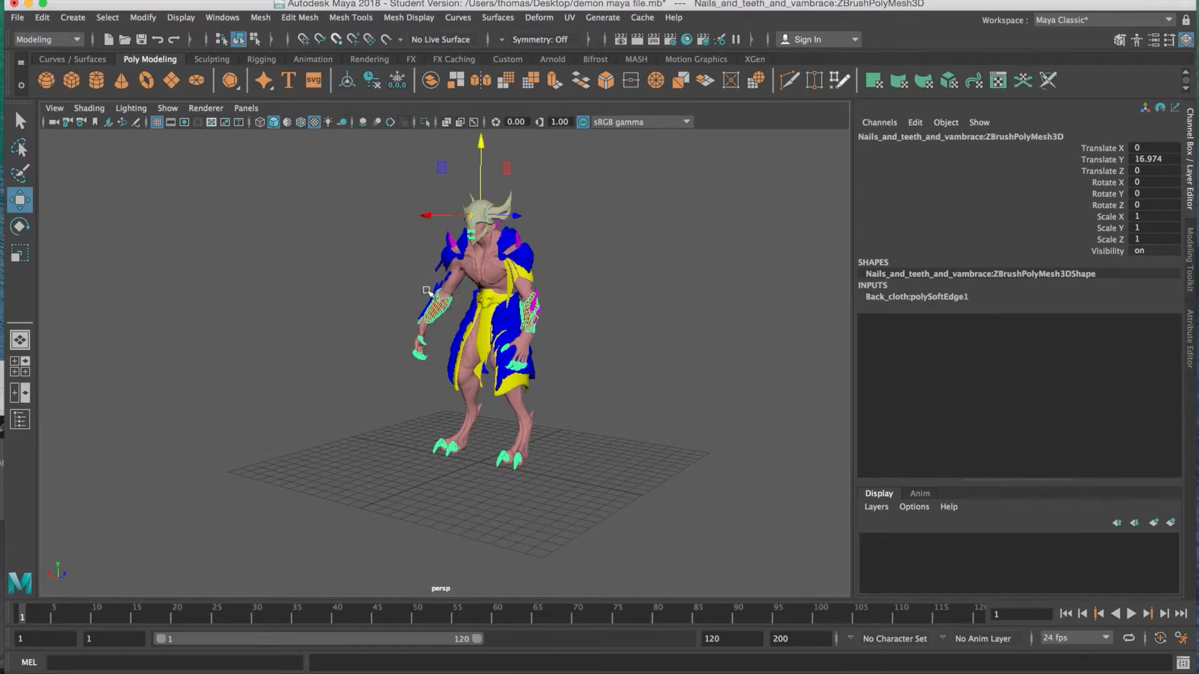
{"action": "left_click", "coordinate": [448, 255]}
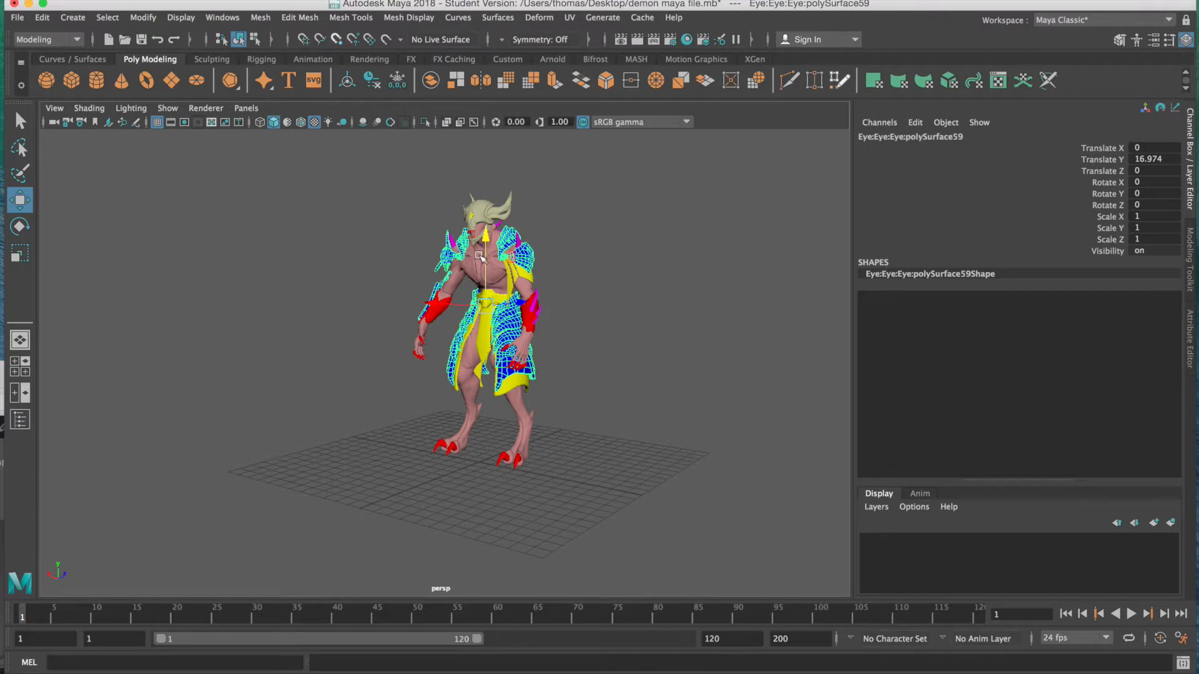
{"action": "left_click", "coordinate": [475, 211]}
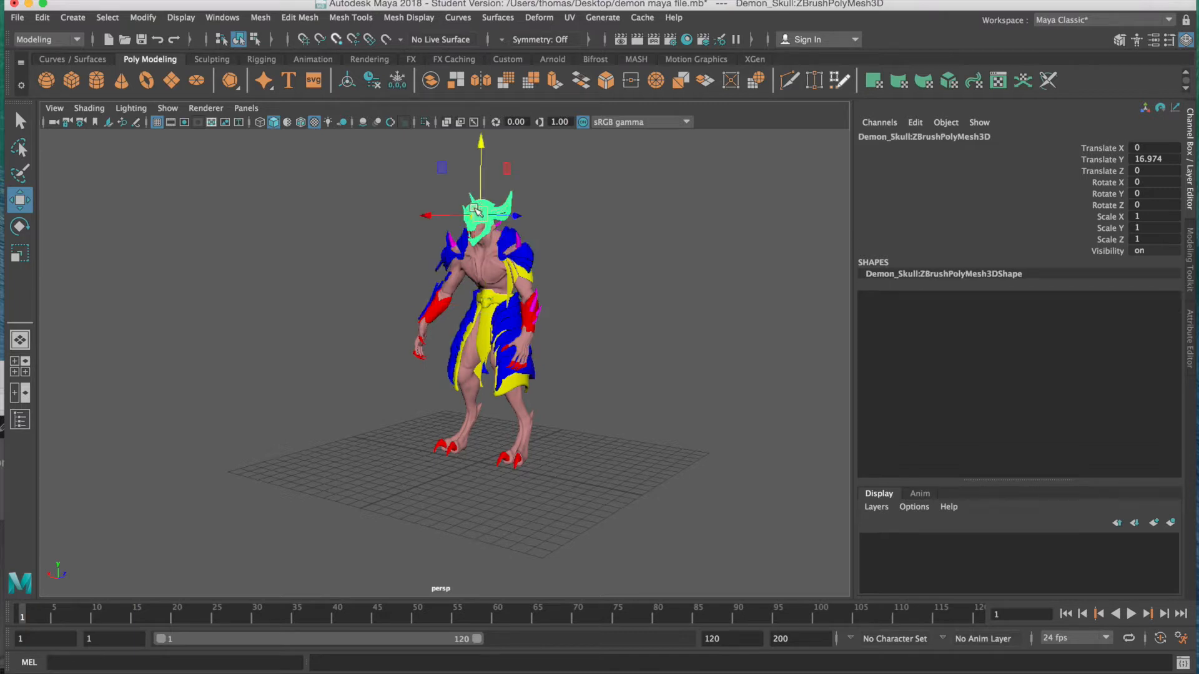
{"action": "left_click_drag", "start_coordinate": [363, 159], "coordinate": [646, 500]}
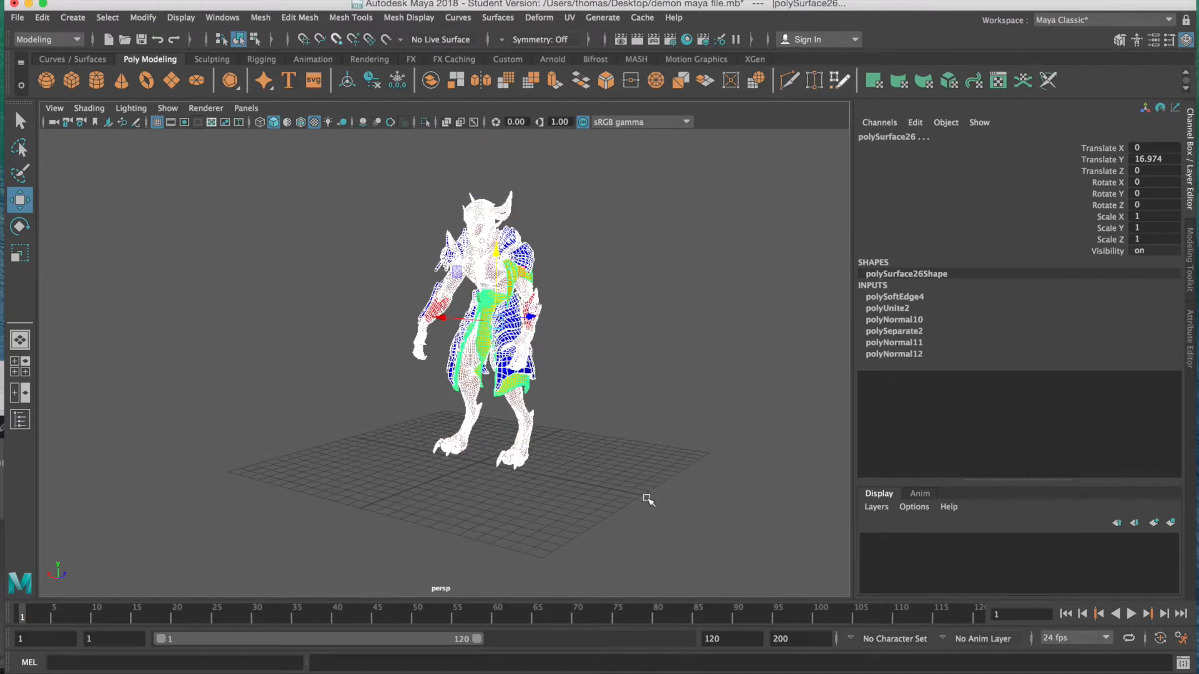
{"action": "left_click", "coordinate": [648, 501]}
Check the yellow cloth, the nails and vambraces, and the other clothing meshes for leftover construction inputs
{"action": "left_click", "coordinate": [490, 370]}
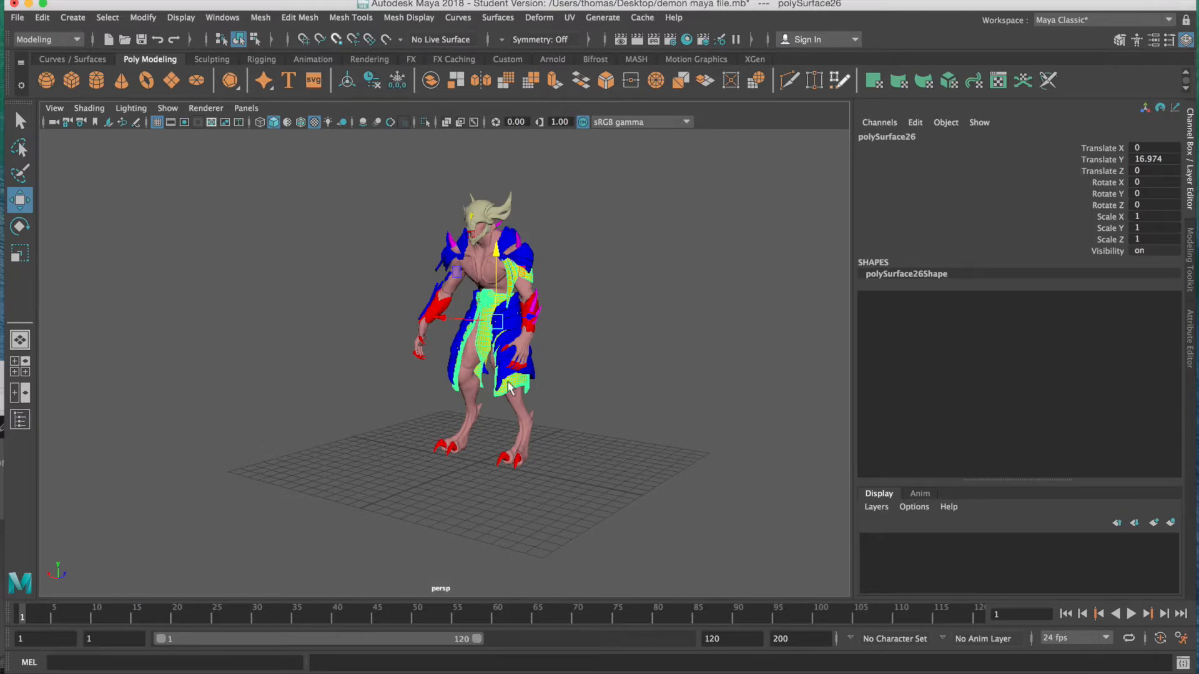
{"action": "left_click", "coordinate": [456, 353]}
{"action": "left_click_drag", "start_coordinate": [506, 357], "coordinate": [523, 357], "text": "alt"}
{"action": "right_click_drag", "start_coordinate": [437, 348], "coordinate": [543, 338], "text": "alt"}
{"action": "left_click", "coordinate": [599, 303]}
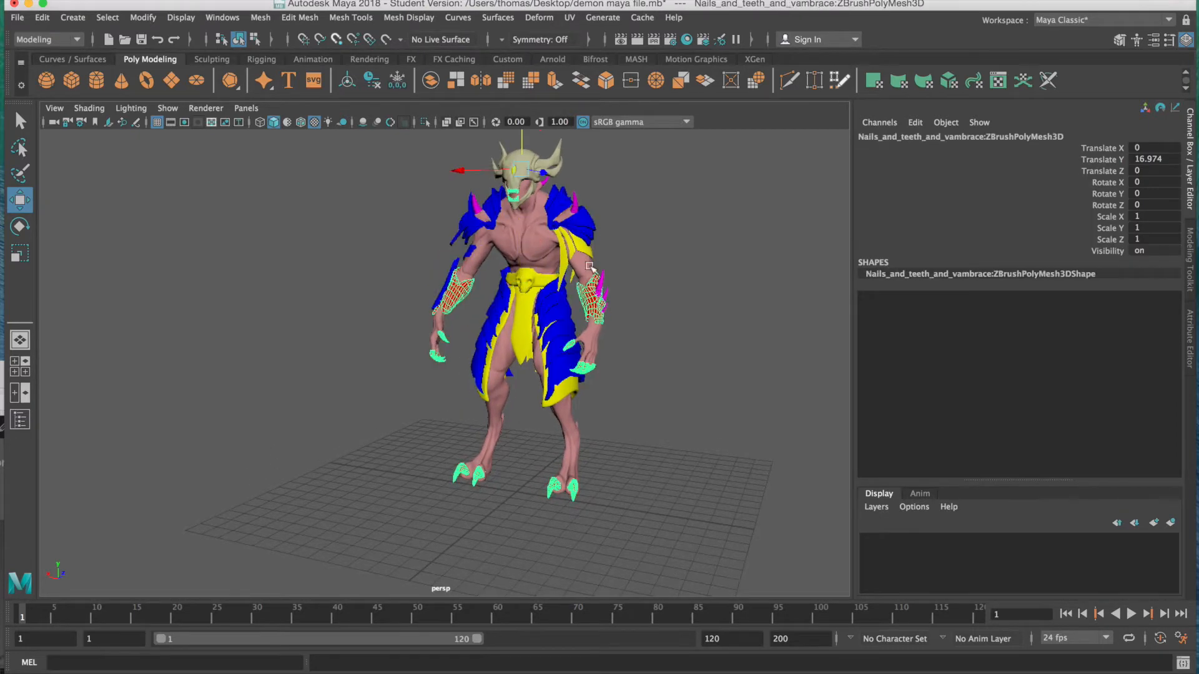
{"action": "left_click", "coordinate": [579, 258]}
{"action": "left_click_drag", "start_coordinate": [648, 331], "coordinate": [610, 383], "text": "alt"}
{"action": "left_click", "coordinate": [627, 396]}
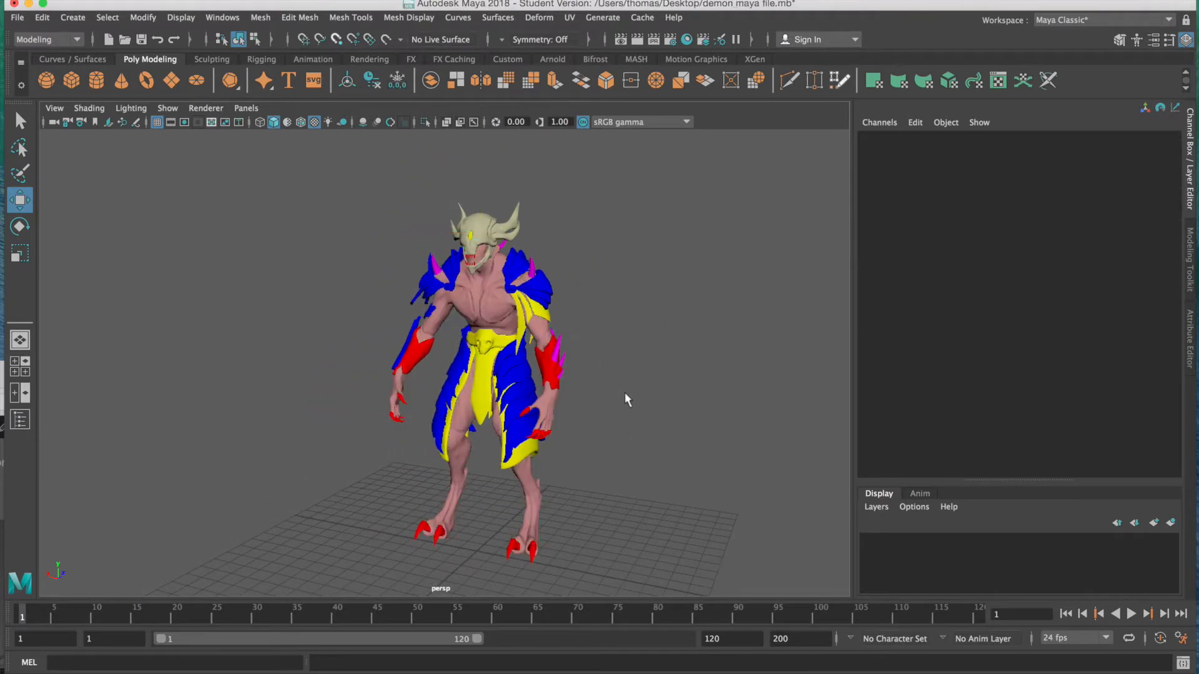
Examine the demon's separate meshes up close: body, blue armour, nails and vambraces, yellow cloth and skull
{"action": "left_click", "coordinate": [502, 315]}
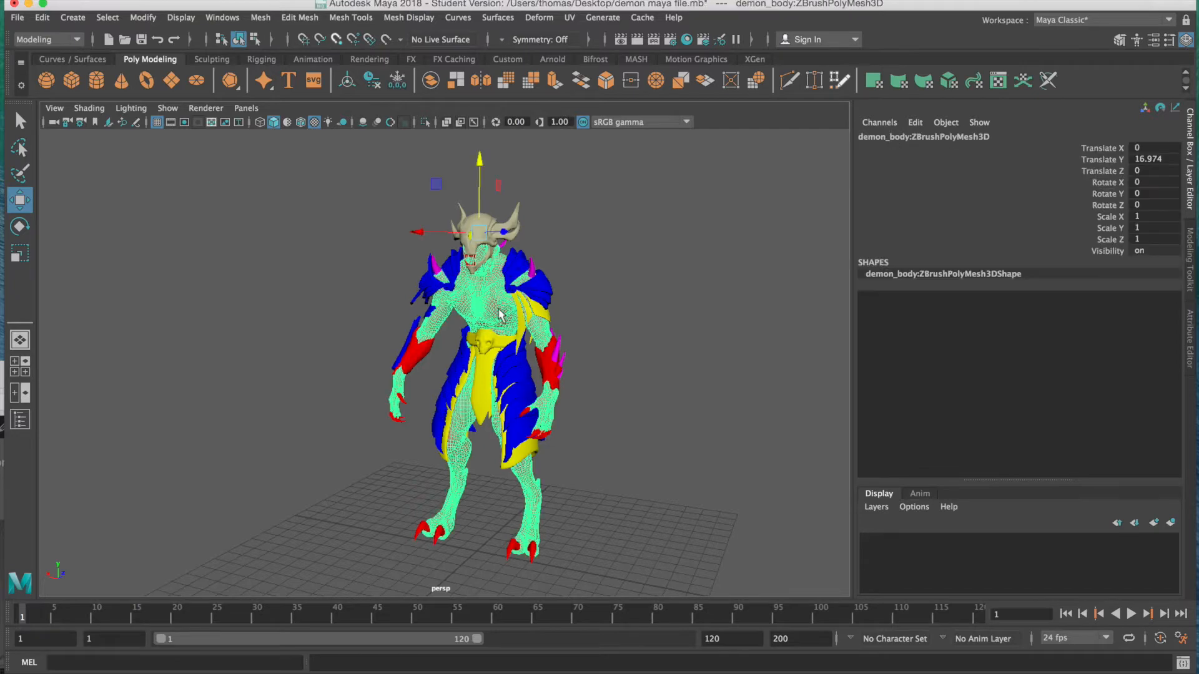
{"action": "right_click_drag", "start_coordinate": [445, 317], "coordinate": [665, 355], "text": "alt"}
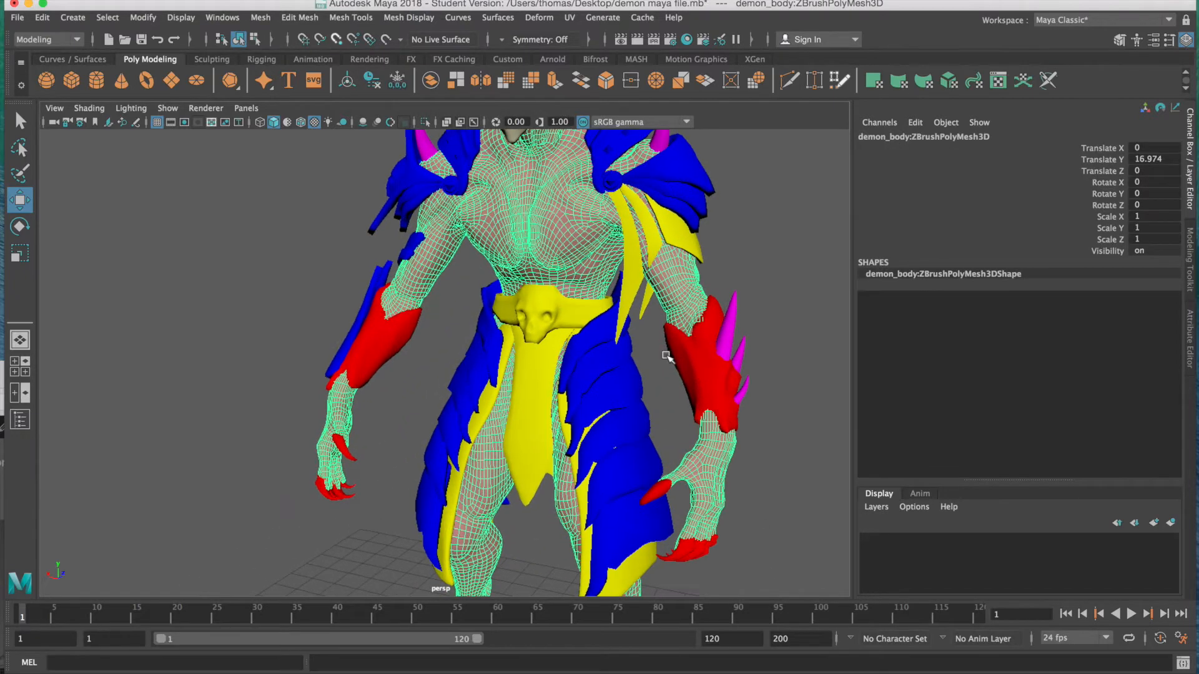
{"action": "right_click_drag", "start_coordinate": [645, 409], "coordinate": [497, 370], "text": "alt"}
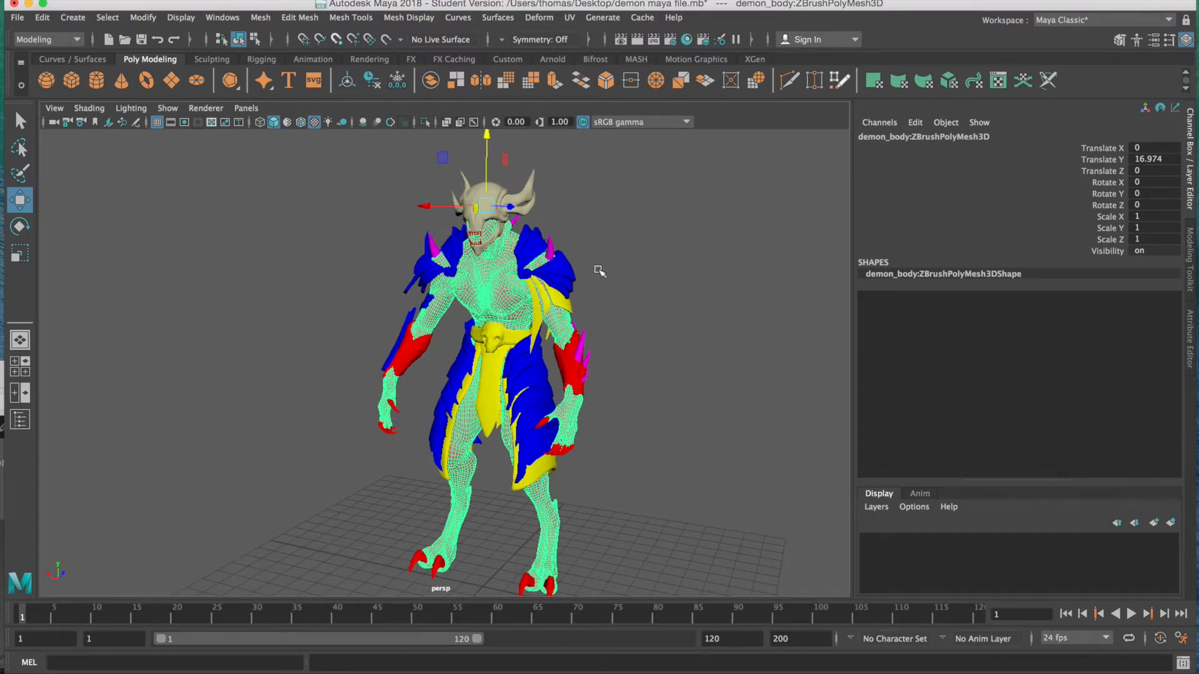
{"action": "right_click_drag", "start_coordinate": [580, 256], "coordinate": [650, 246], "text": "alt"}
{"action": "left_click", "coordinate": [634, 232]}
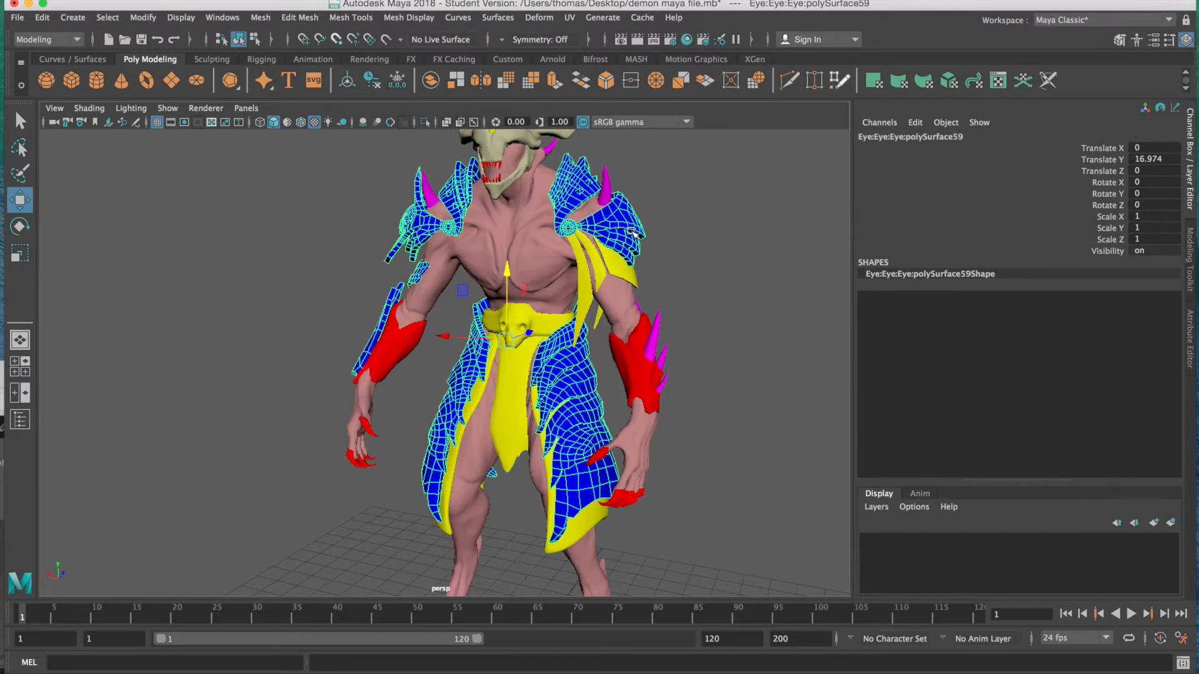
{"action": "left_click", "coordinate": [651, 364]}
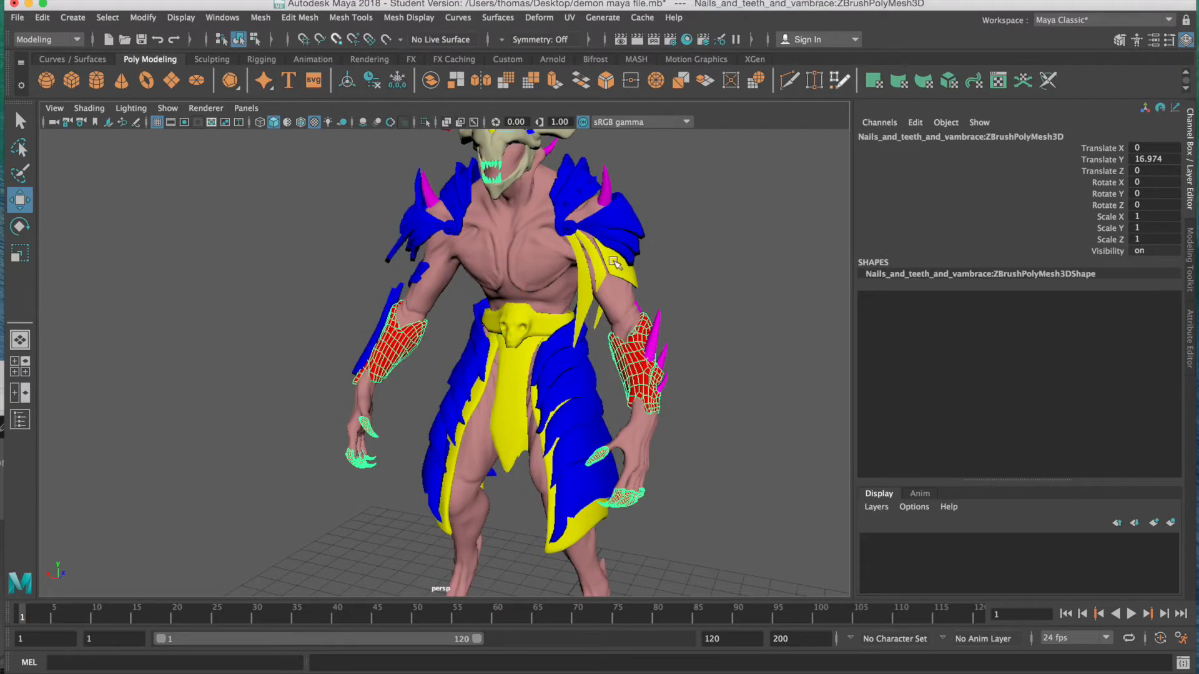
{"action": "left_click", "coordinate": [633, 270]}
{"action": "right_click_drag", "start_coordinate": [633, 270], "coordinate": [573, 205], "text": "alt"}
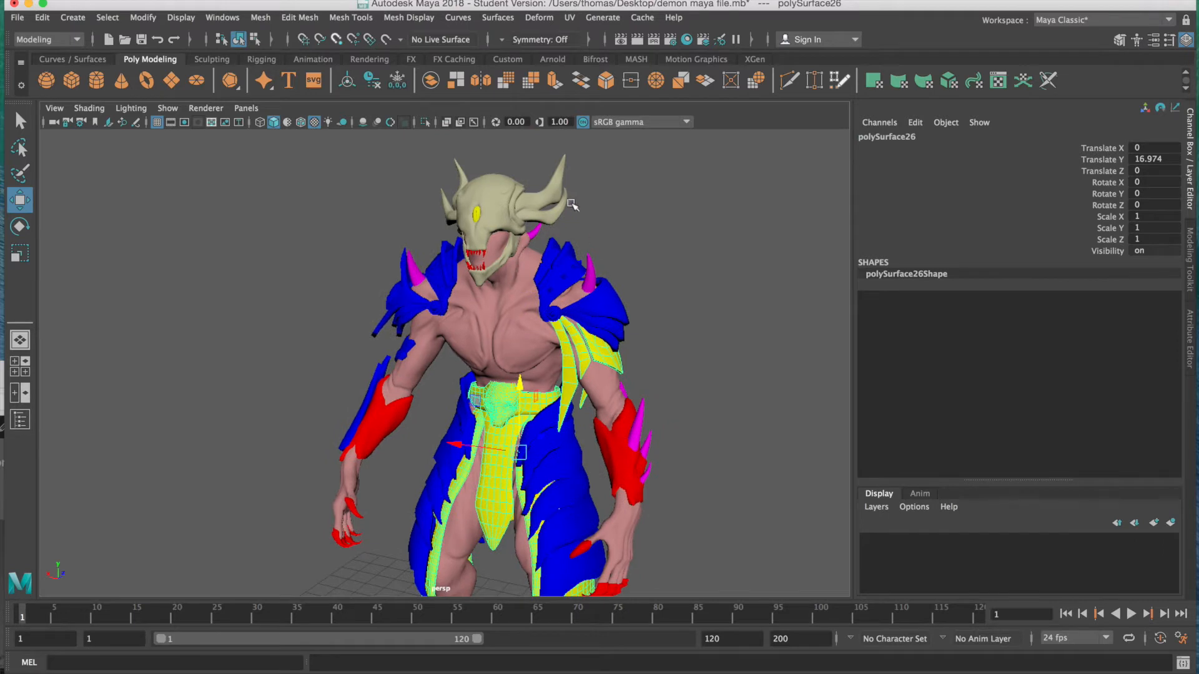
{"action": "left_click", "coordinate": [565, 201]}
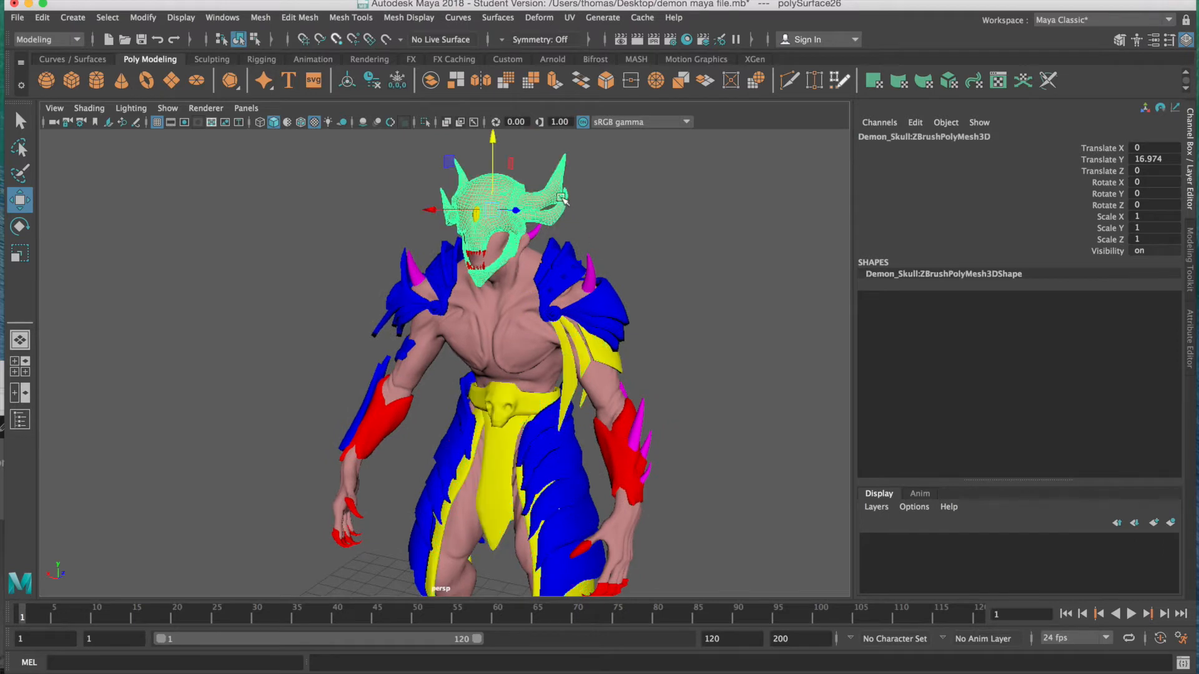
{"action": "left_click", "coordinate": [620, 316]}
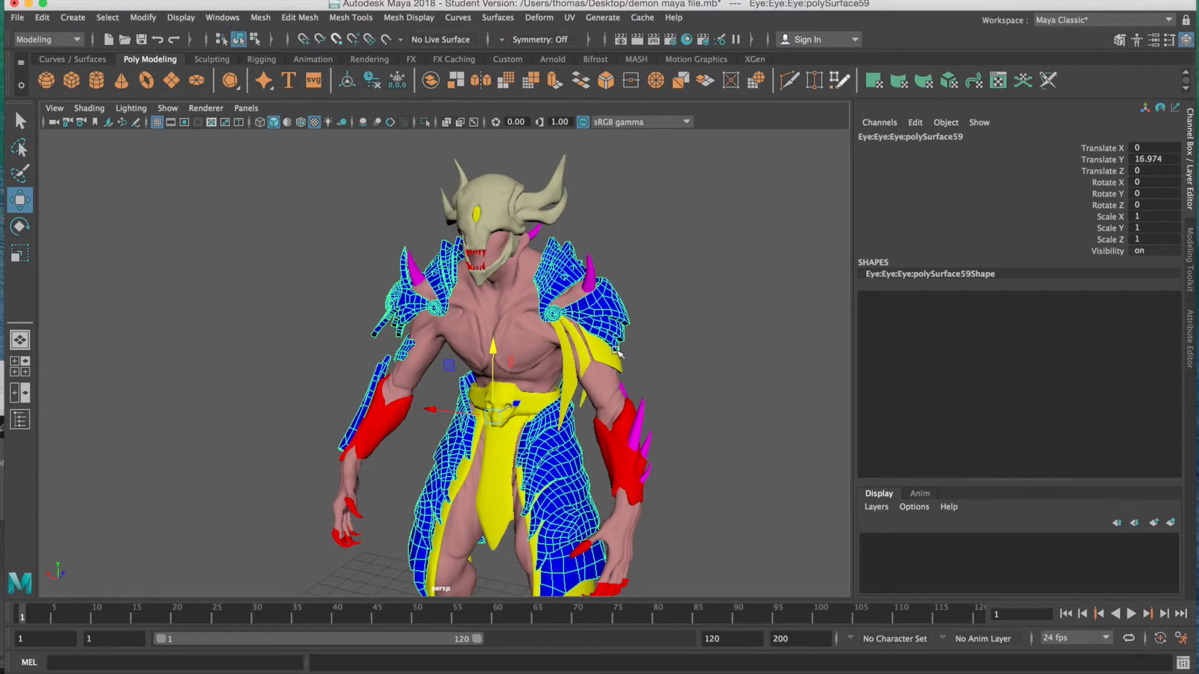
{"action": "left_click", "coordinate": [509, 199]}
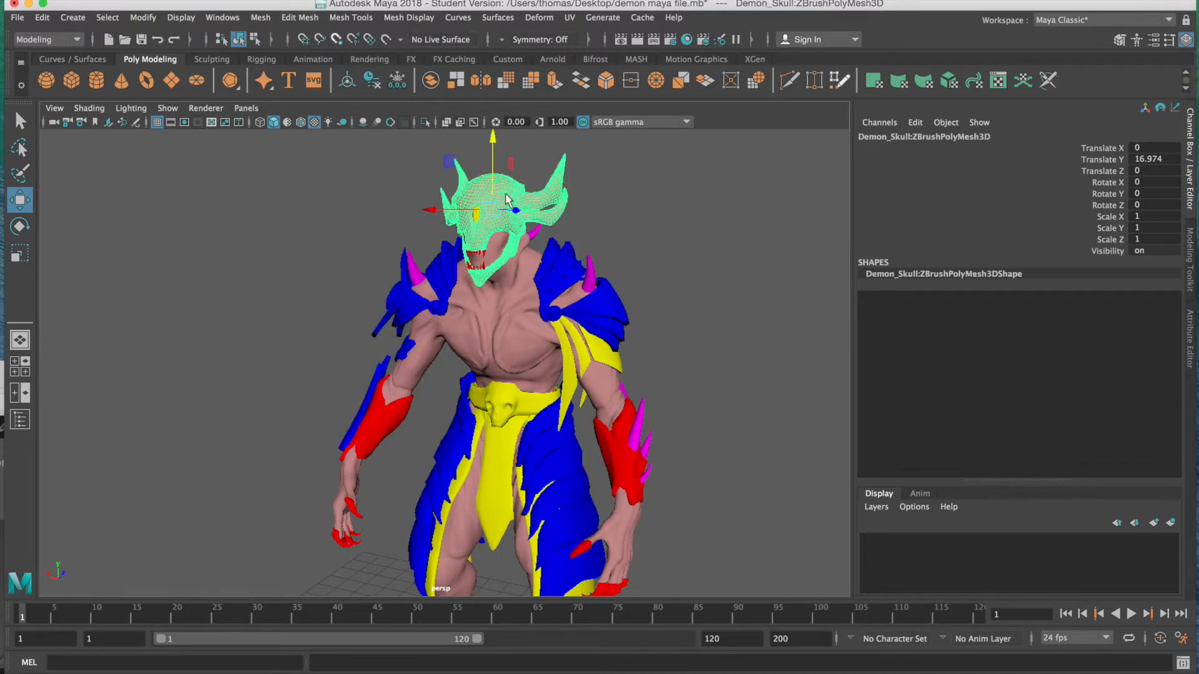
{"action": "left_click", "coordinate": [510, 338]}
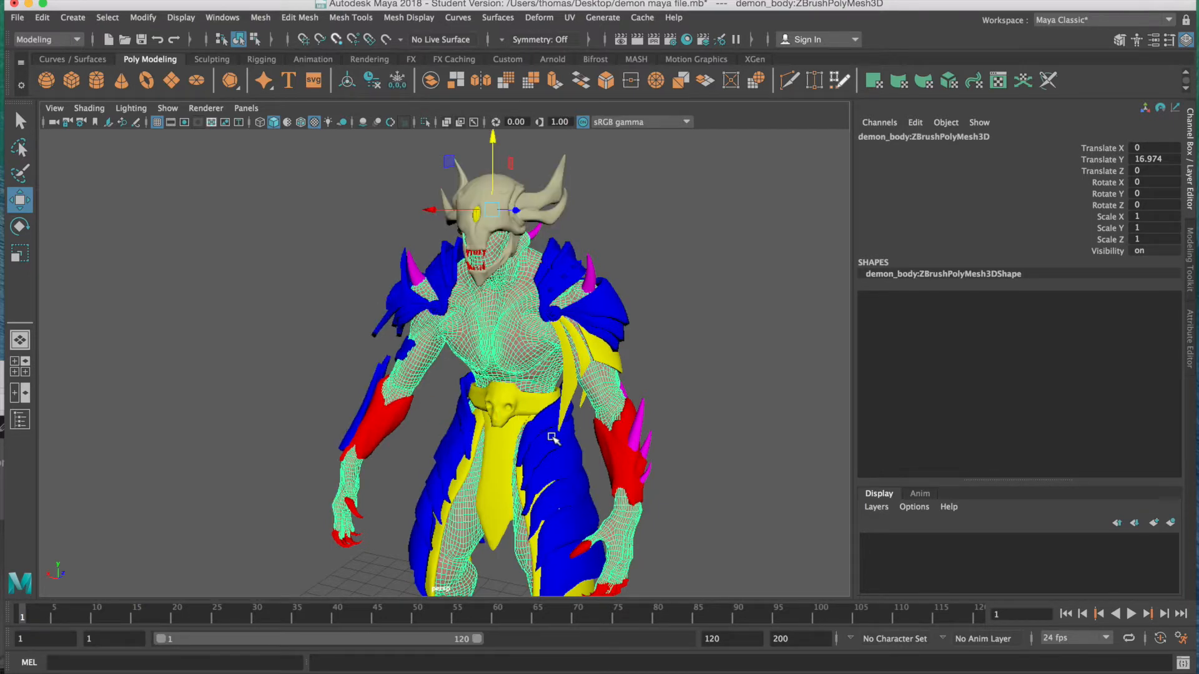
{"action": "scroll", "coordinate": [537, 431], "scroll_direction": "down", "scroll_amount": 5}
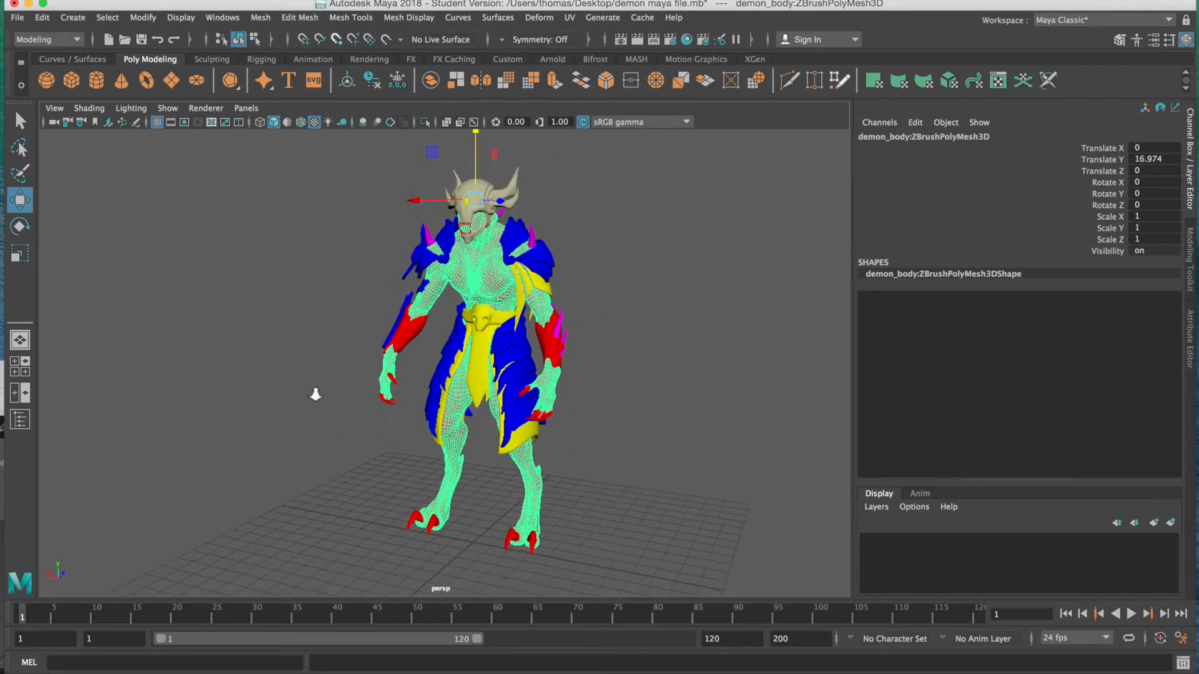
{"action": "scroll", "coordinate": [387, 403], "scroll_direction": "up", "scroll_amount": 5}
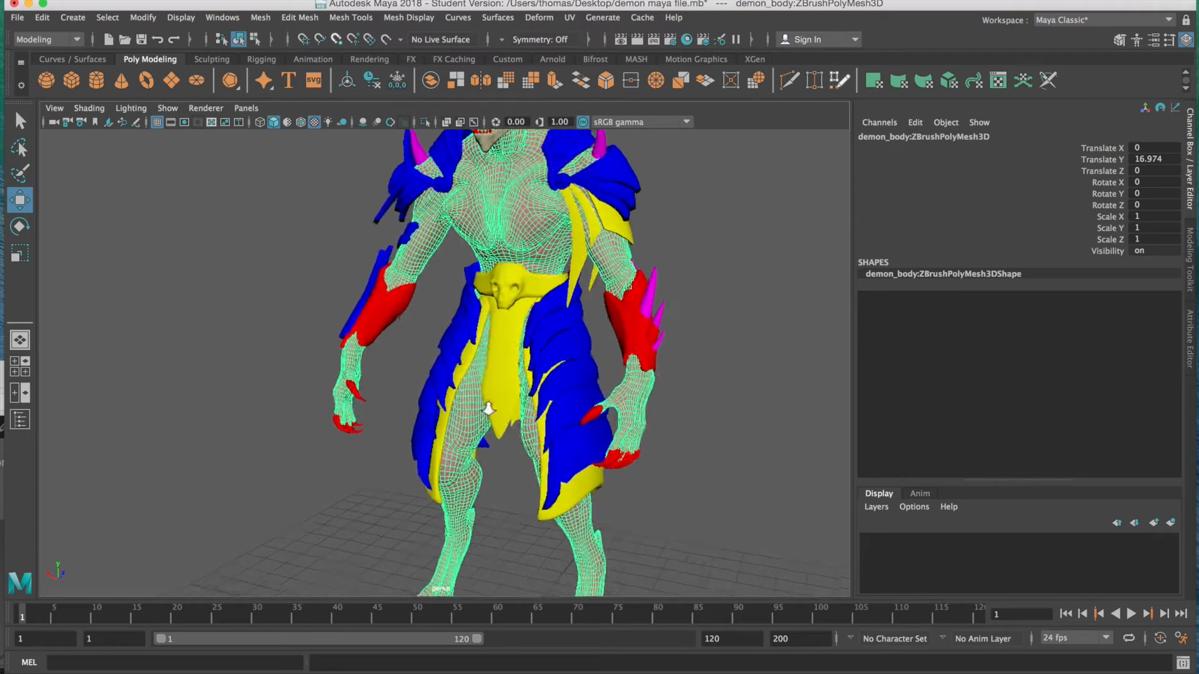
Select all of the demon's meshes together and freeze their transformations
{"action": "left_click", "coordinate": [353, 396]}
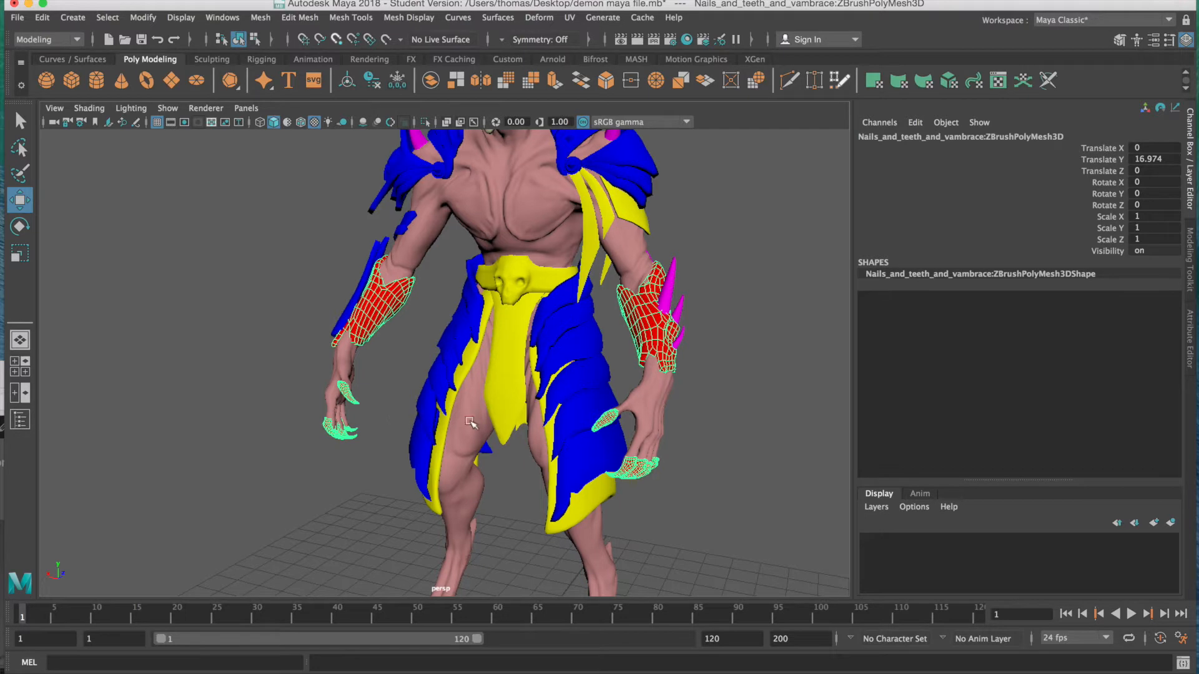
{"action": "right_click_drag", "start_coordinate": [605, 410], "coordinate": [295, 391], "text": "alt"}
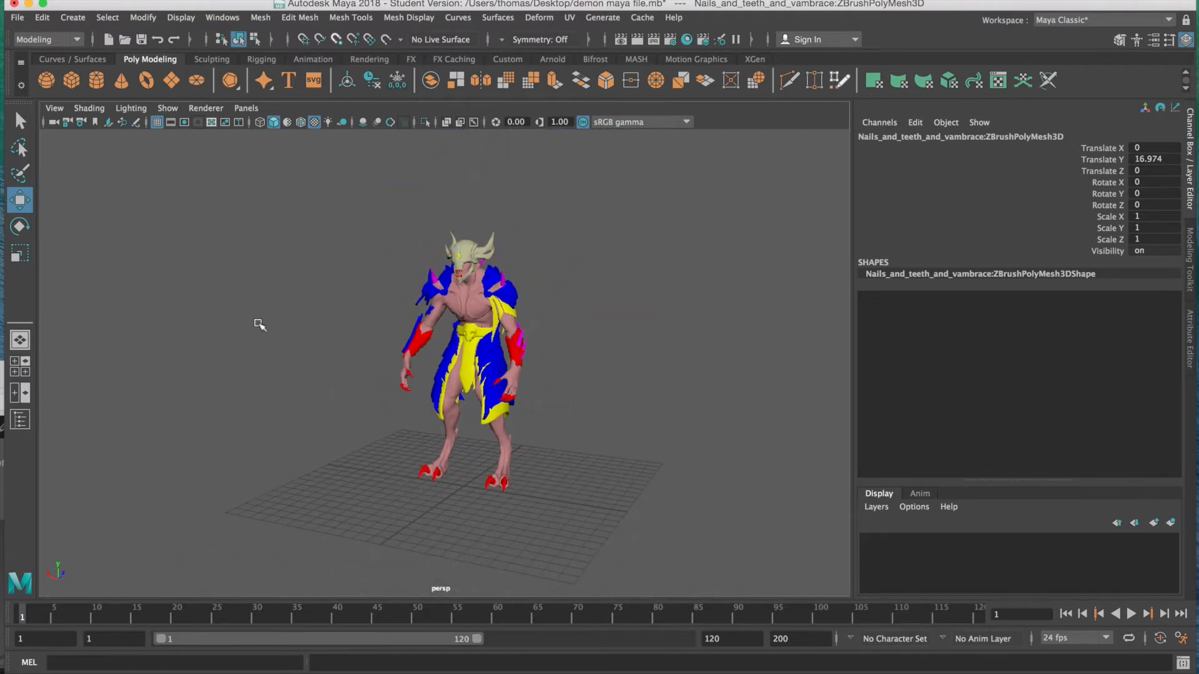
{"action": "left_click", "coordinate": [260, 325]}
{"action": "left_click_drag", "start_coordinate": [249, 209], "coordinate": [548, 567]}
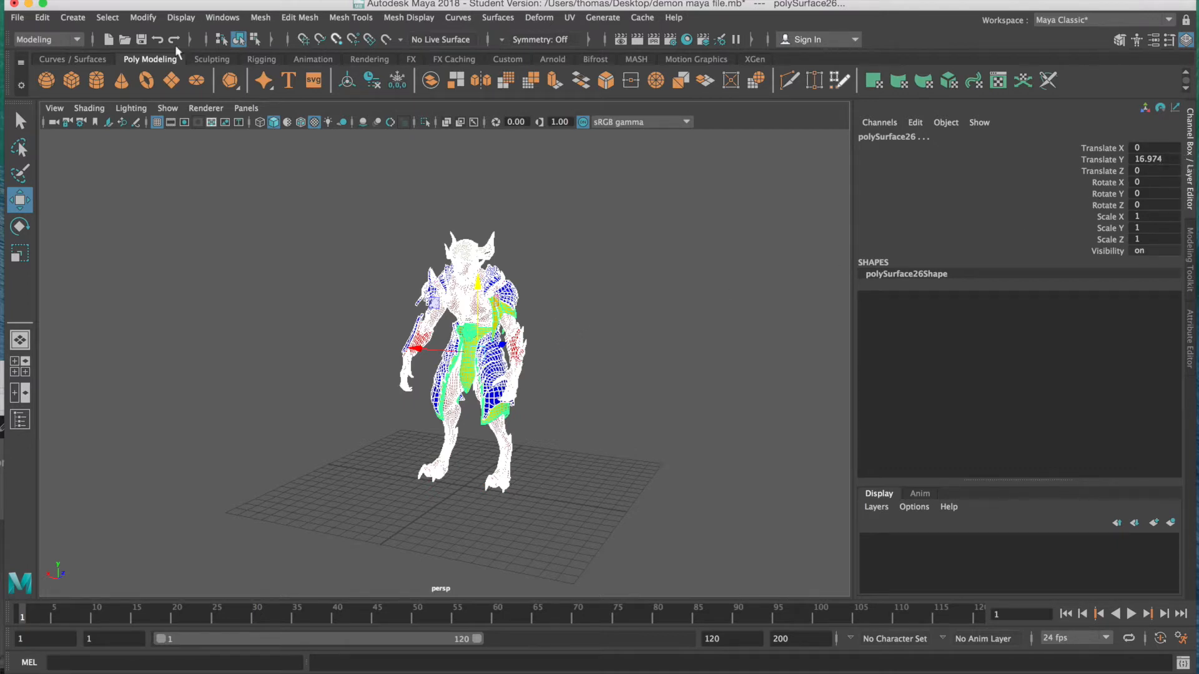
{"action": "left_click", "coordinate": [43, 18]}
{"action": "mouse_move", "coordinate": [68, 20]}
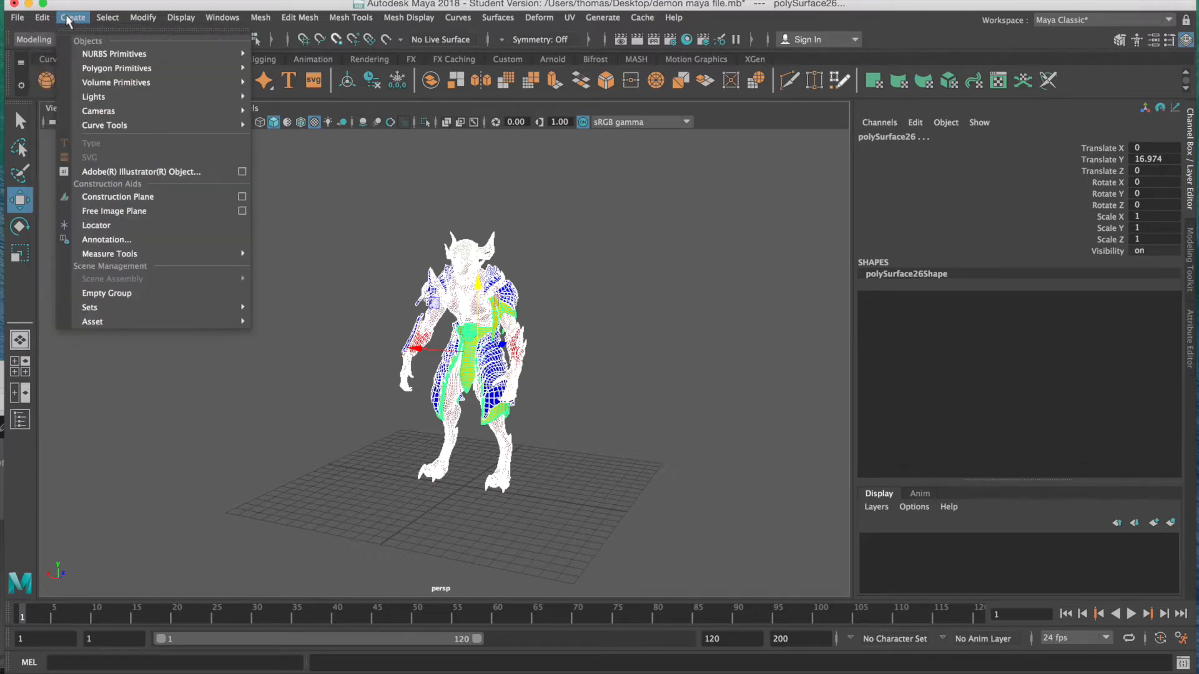
{"action": "mouse_move", "coordinate": [143, 25]}
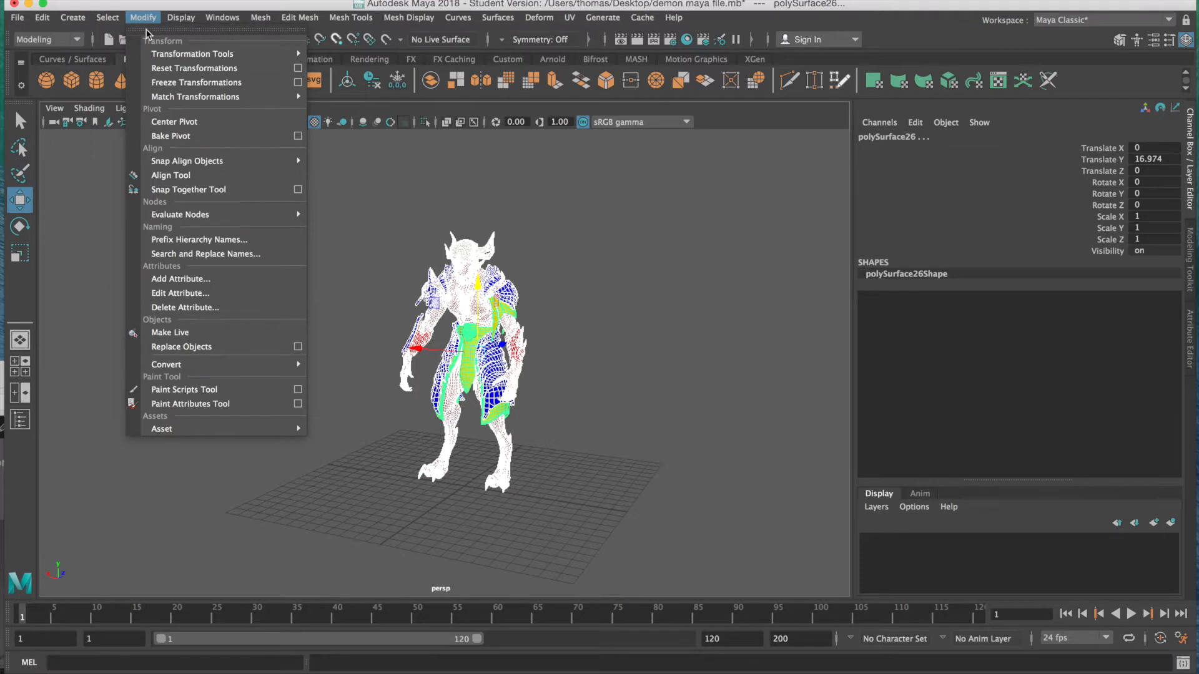
{"action": "mouse_move", "coordinate": [166, 98]}
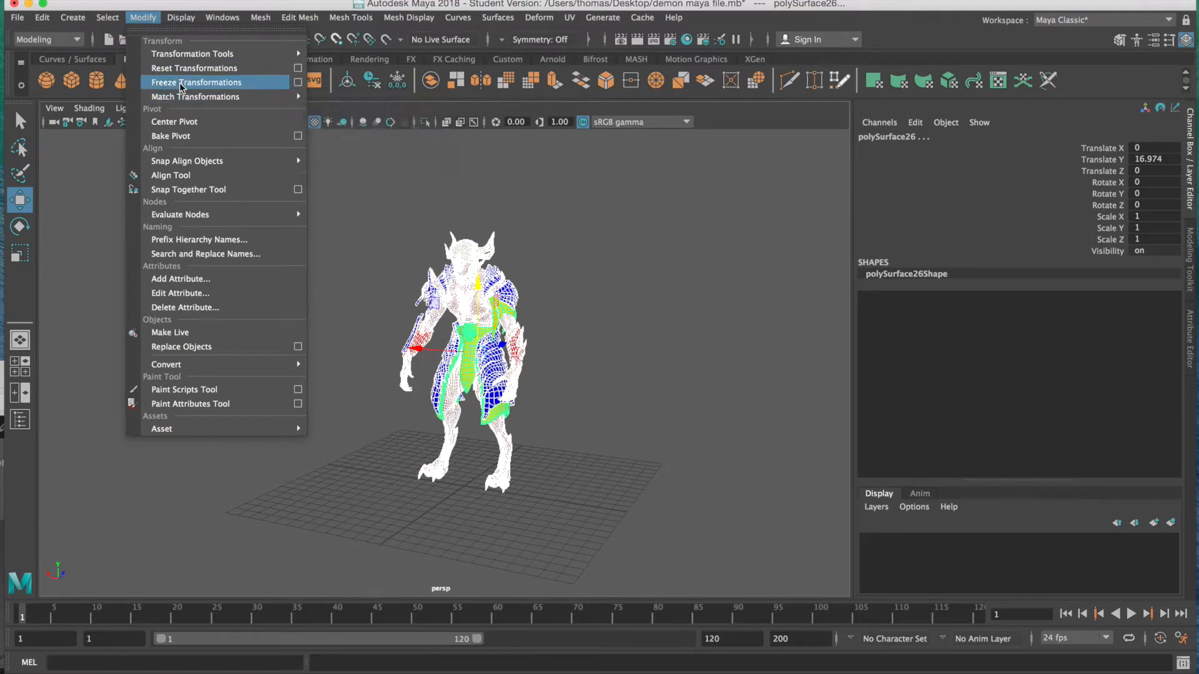
{"action": "left_click", "coordinate": [182, 83]}
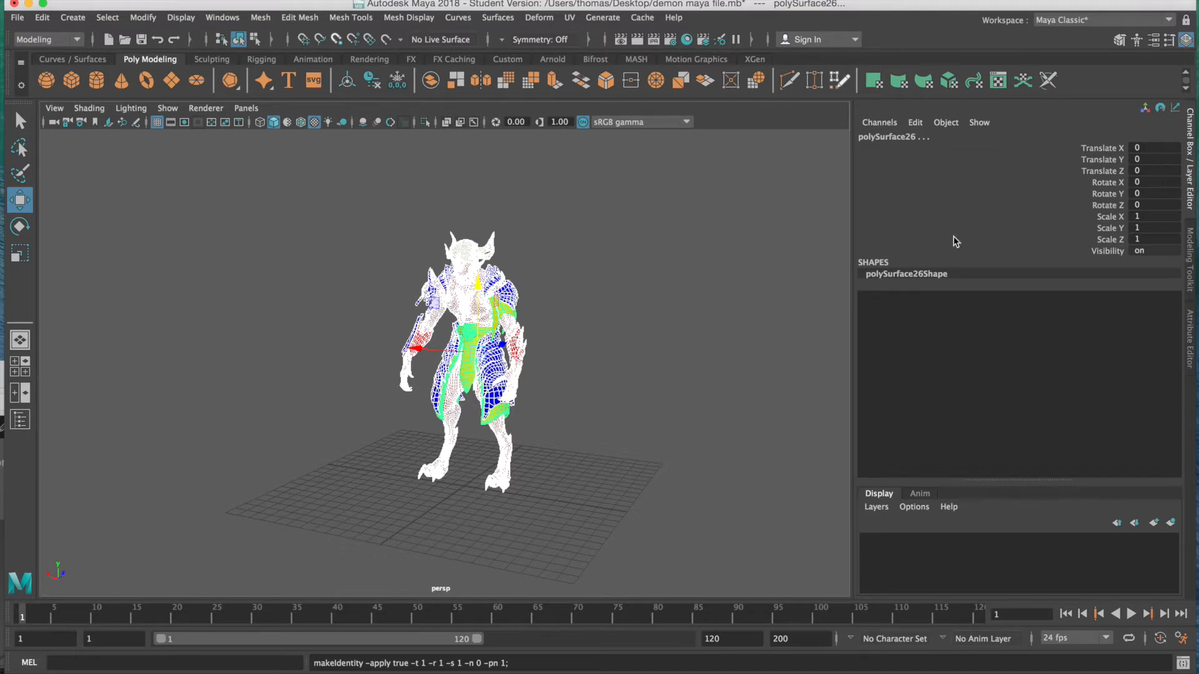
Check the transform values of the demon's blue armour, body and skull meshes one by one
{"action": "left_click", "coordinate": [682, 375]}
{"action": "left_click", "coordinate": [488, 369]}
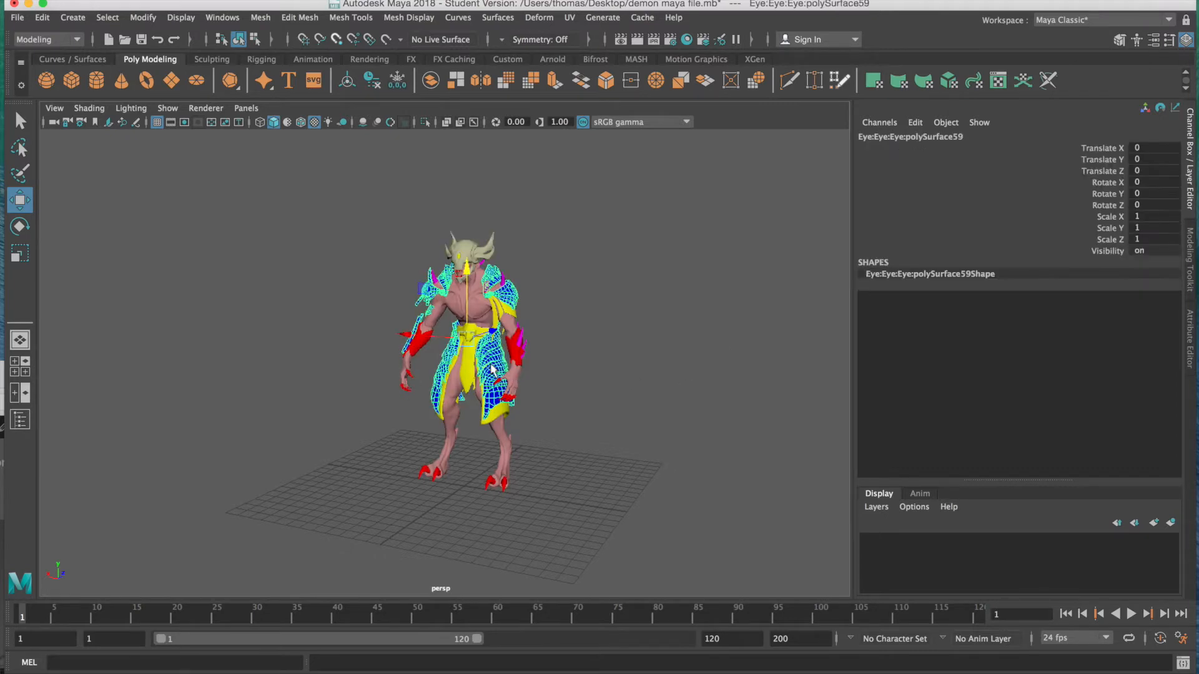
{"action": "left_click", "coordinate": [467, 309]}
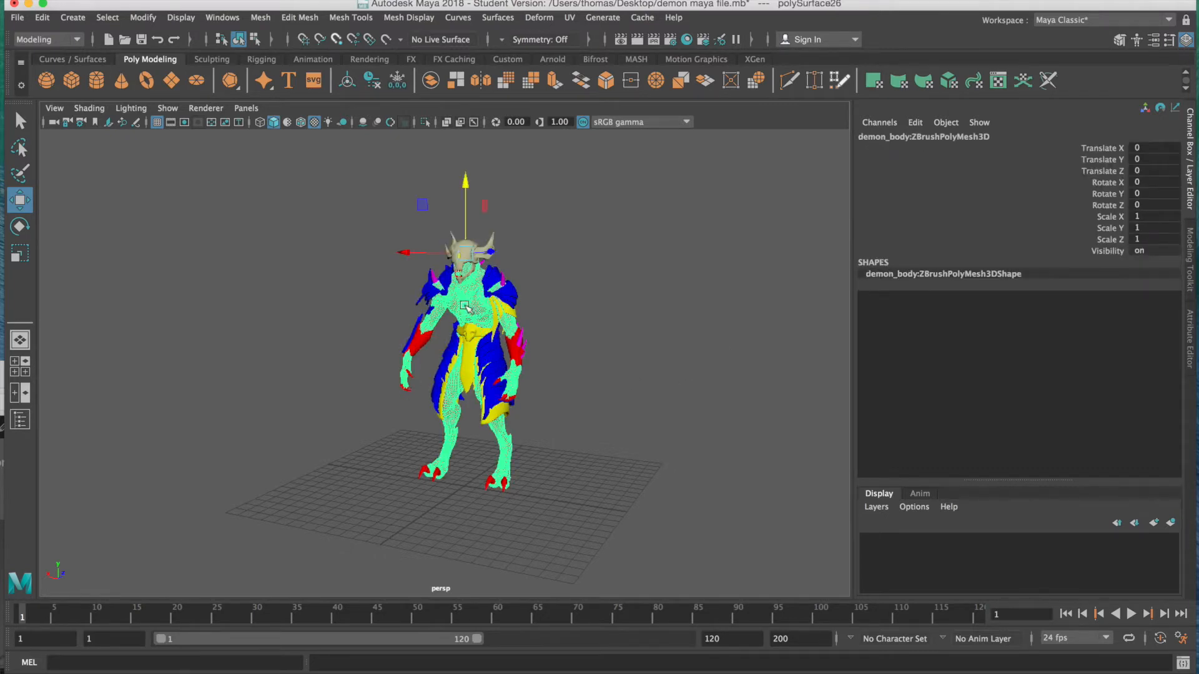
{"action": "left_click", "coordinate": [509, 300]}
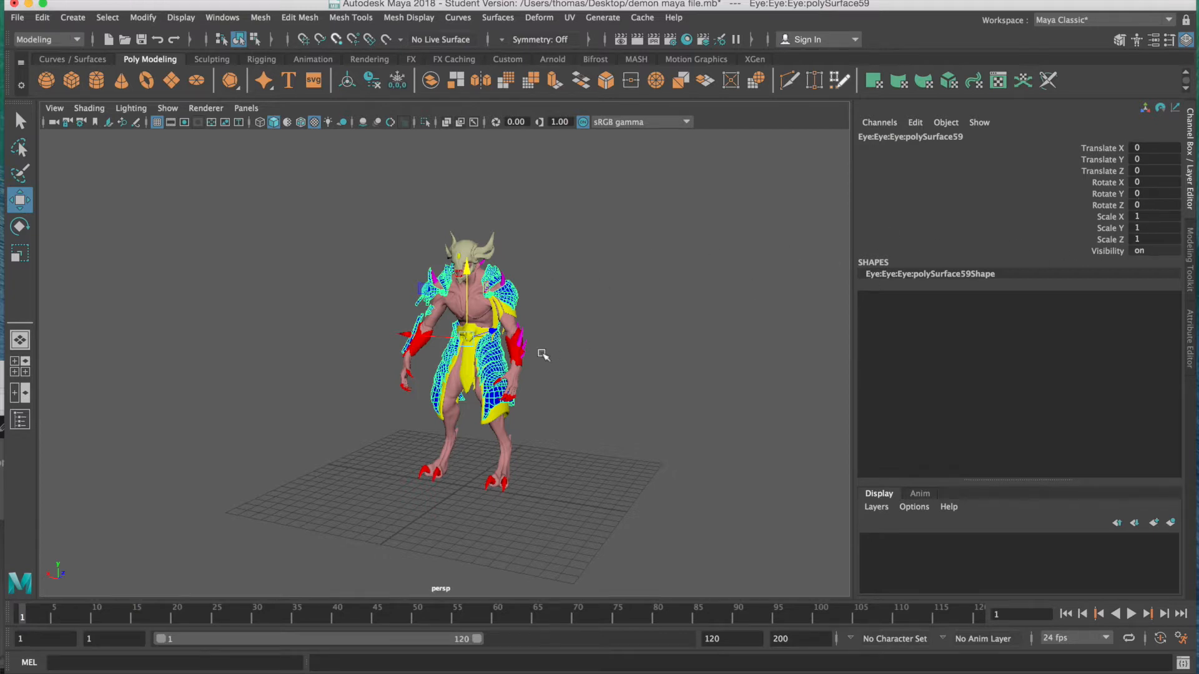
{"action": "left_click", "coordinate": [640, 328]}
{"action": "scroll", "coordinate": [625, 329], "scroll_direction": "up", "scroll_amount": 5}
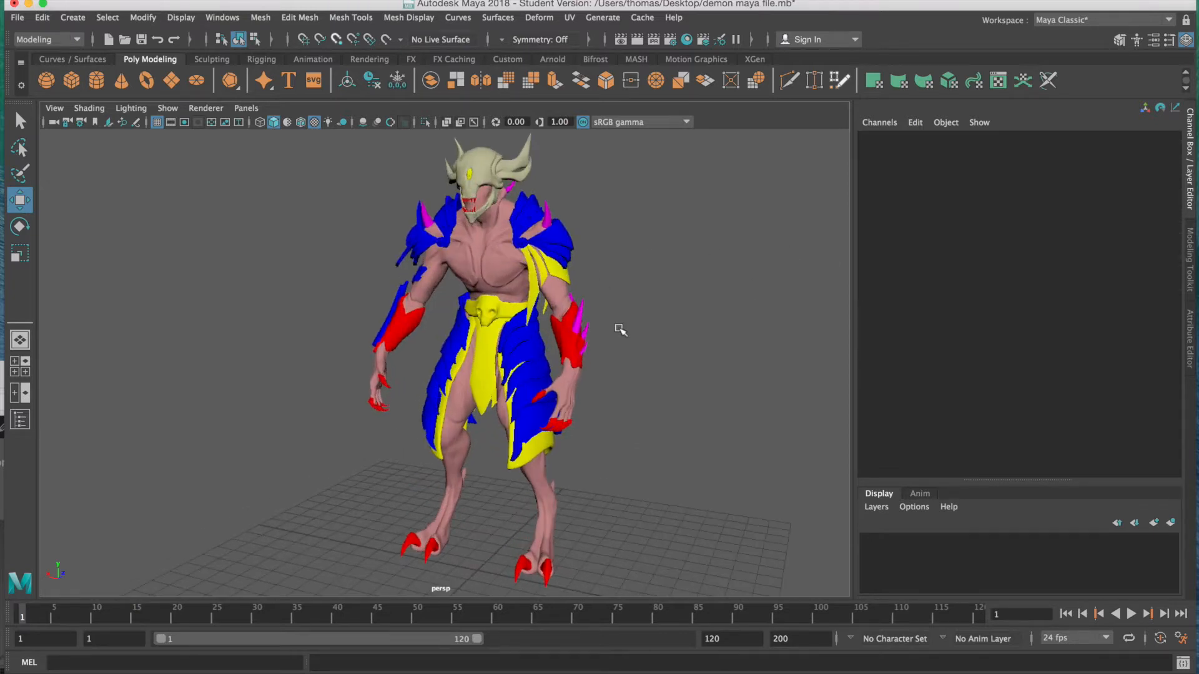
{"action": "left_click_drag", "start_coordinate": [620, 330], "coordinate": [550, 315], "text": "alt"}
{"action": "left_click", "coordinate": [400, 279]}
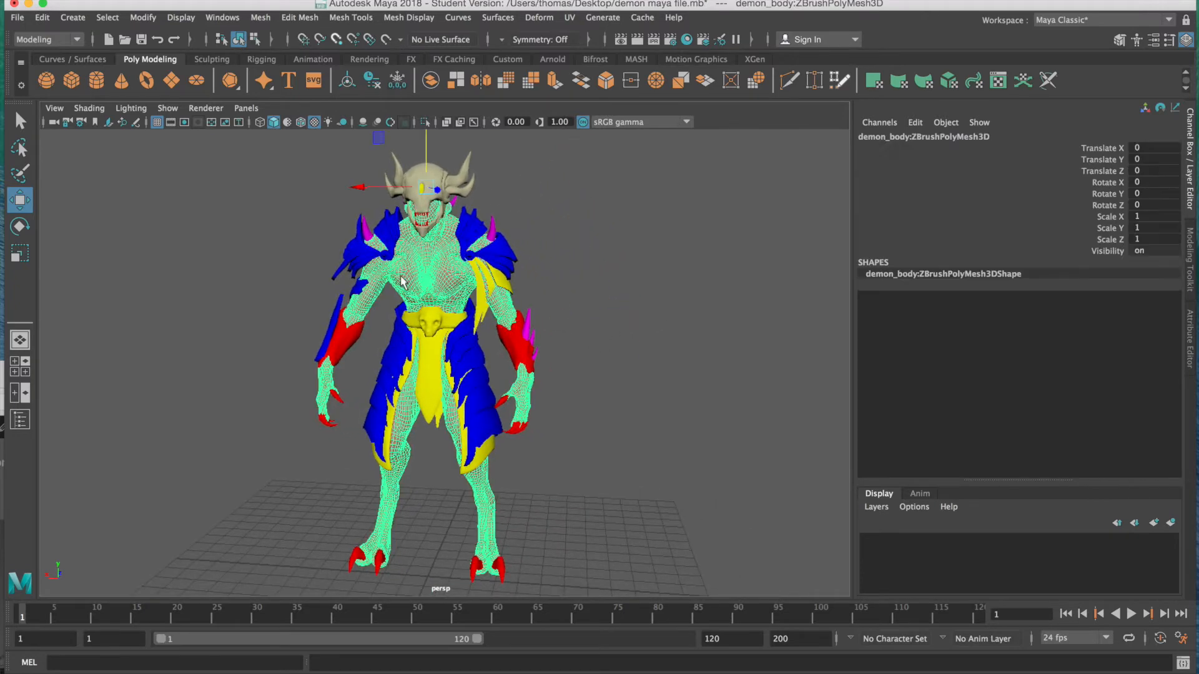
{"action": "left_click", "coordinate": [461, 237]}
{"action": "left_click", "coordinate": [435, 183]}
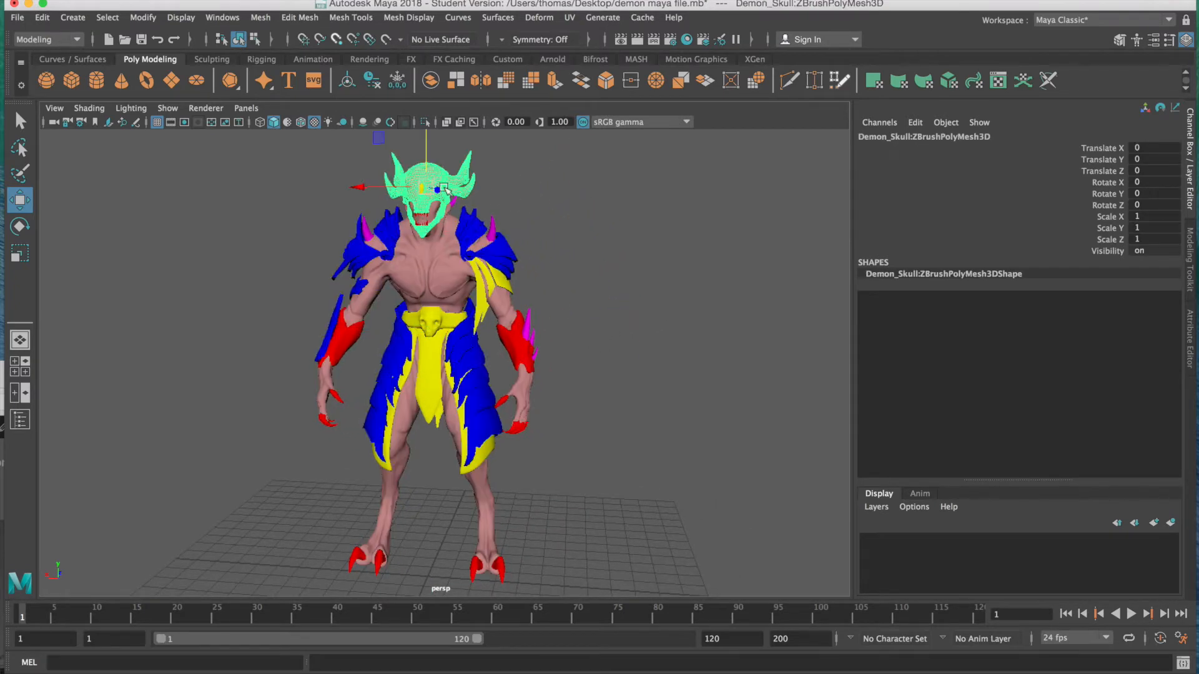
{"action": "left_click", "coordinate": [445, 277]}
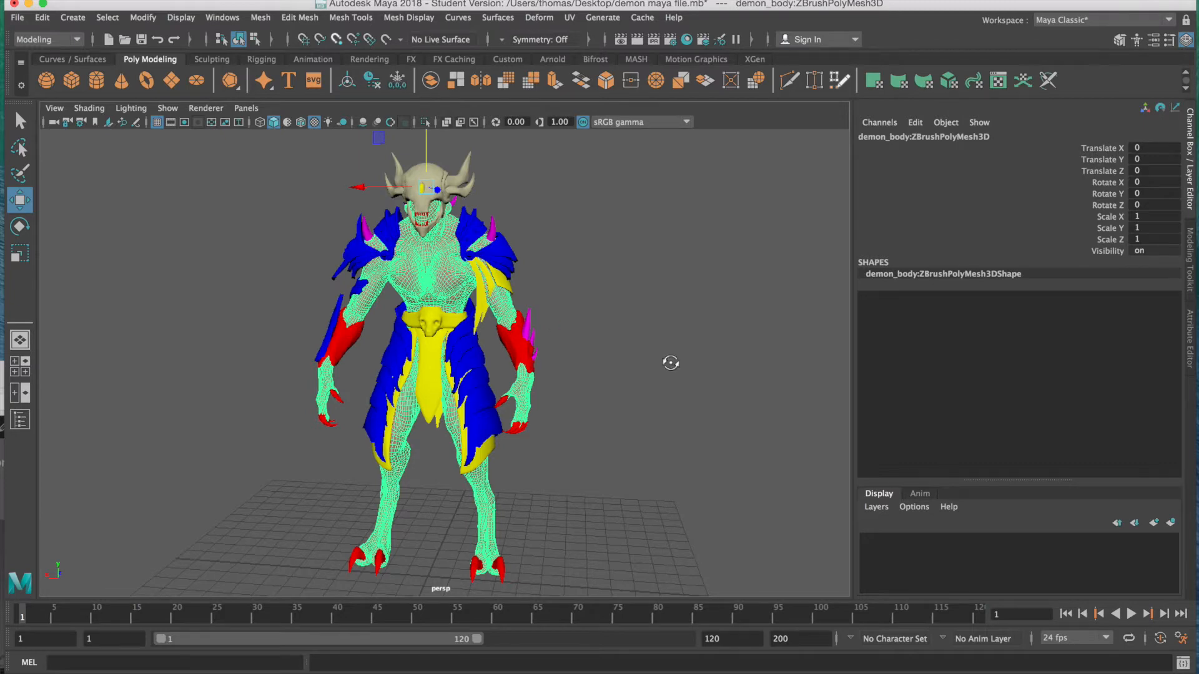
{"action": "left_click_drag", "start_coordinate": [670, 362], "coordinate": [642, 364], "text": "alt"}
{"action": "left_click", "coordinate": [641, 381]}
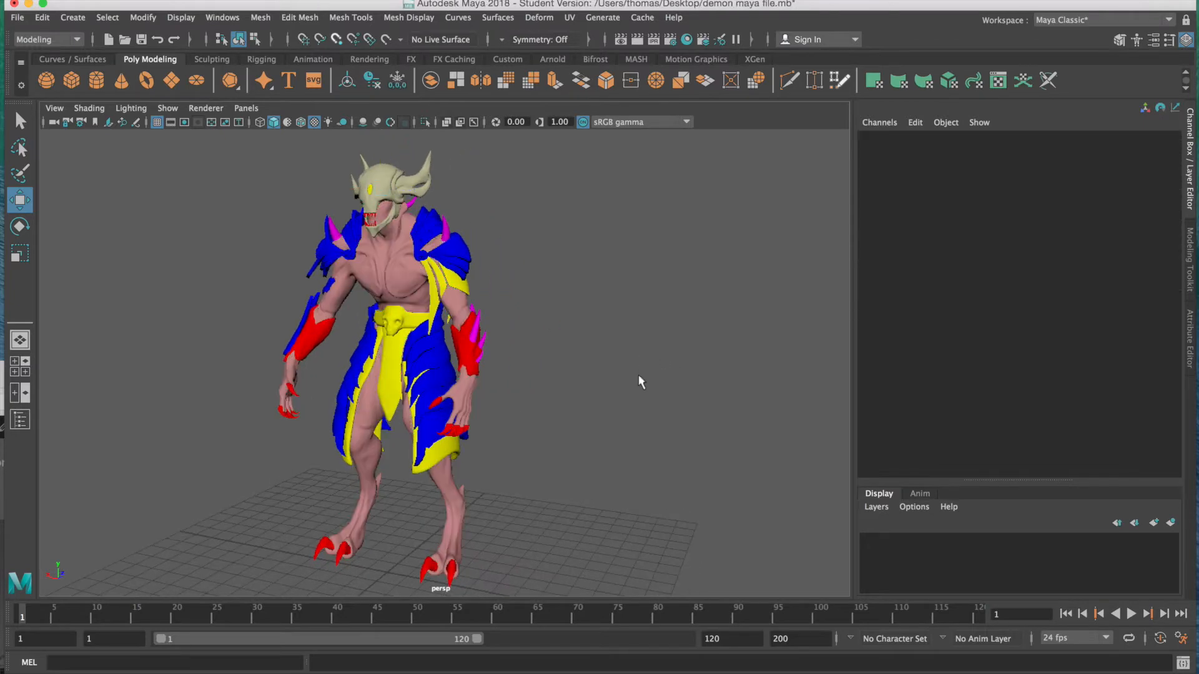
{"action": "left_click", "coordinate": [17, 18]}
{"action": "mouse_move", "coordinate": [88, 223]}
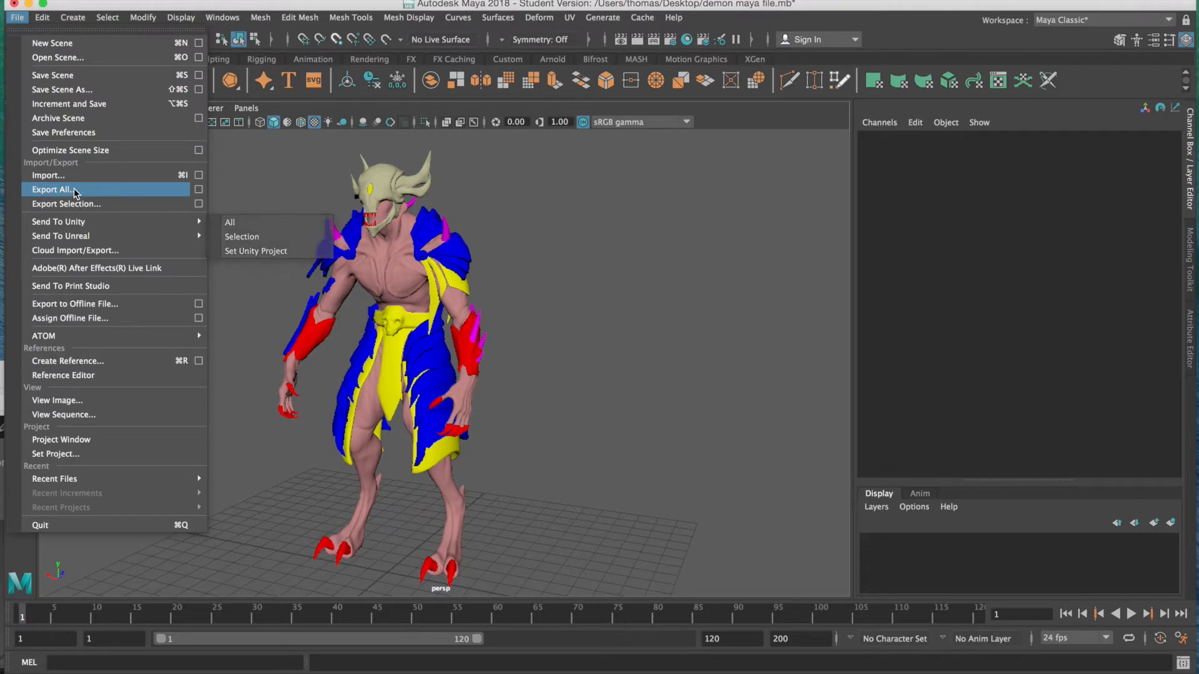
{"action": "left_click", "coordinate": [276, 183]}
Check the load status of the fbxmaya.bundle and objExport.bundle plug-ins in the Plug-in Manager
{"action": "left_click", "coordinate": [225, 18]}
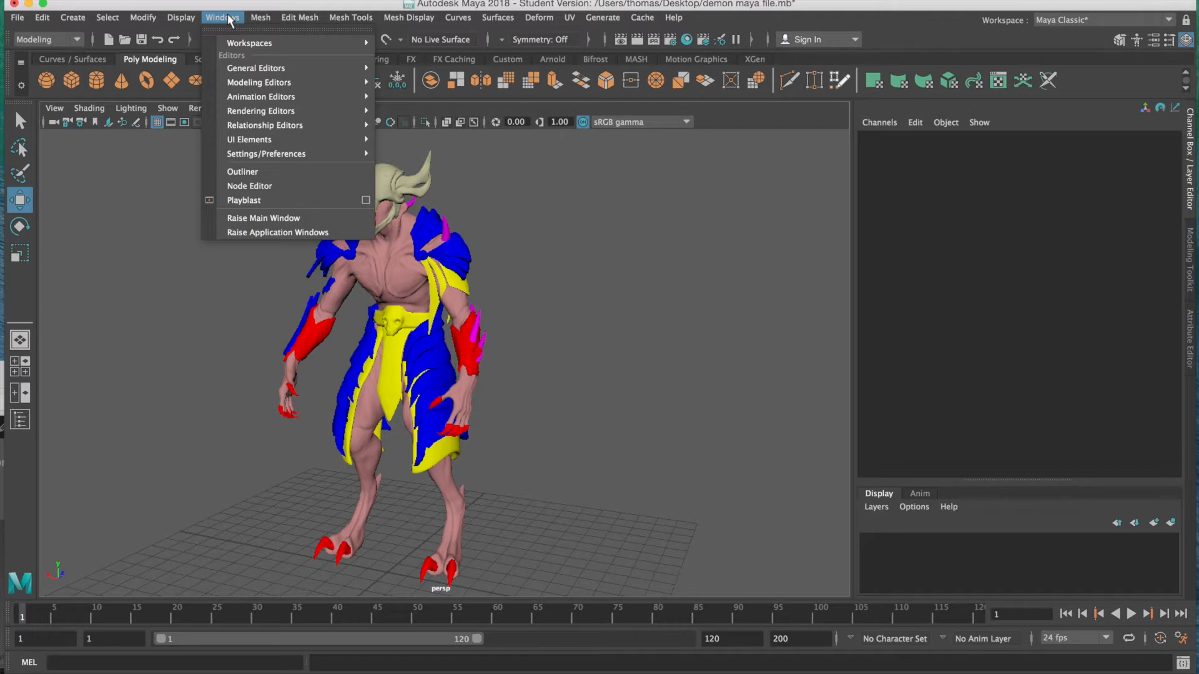
{"action": "mouse_move", "coordinate": [261, 155]}
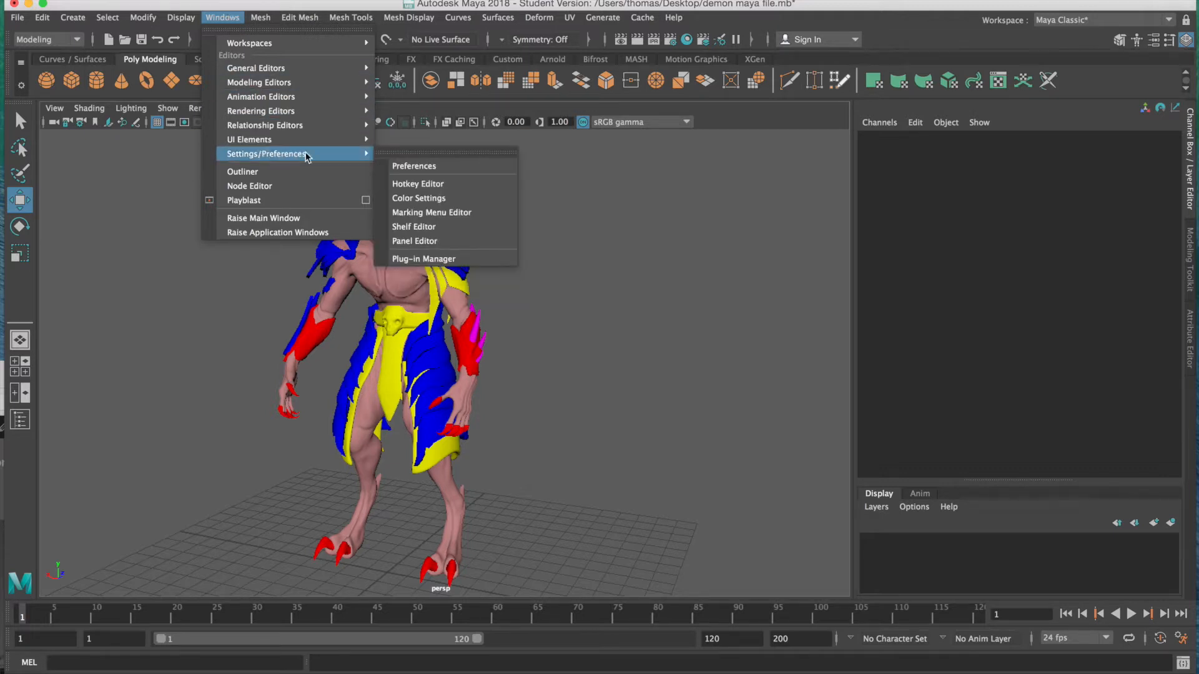
{"action": "left_click", "coordinate": [448, 257]}
{"action": "left_click_drag", "start_coordinate": [725, 282], "coordinate": [708, 436]}
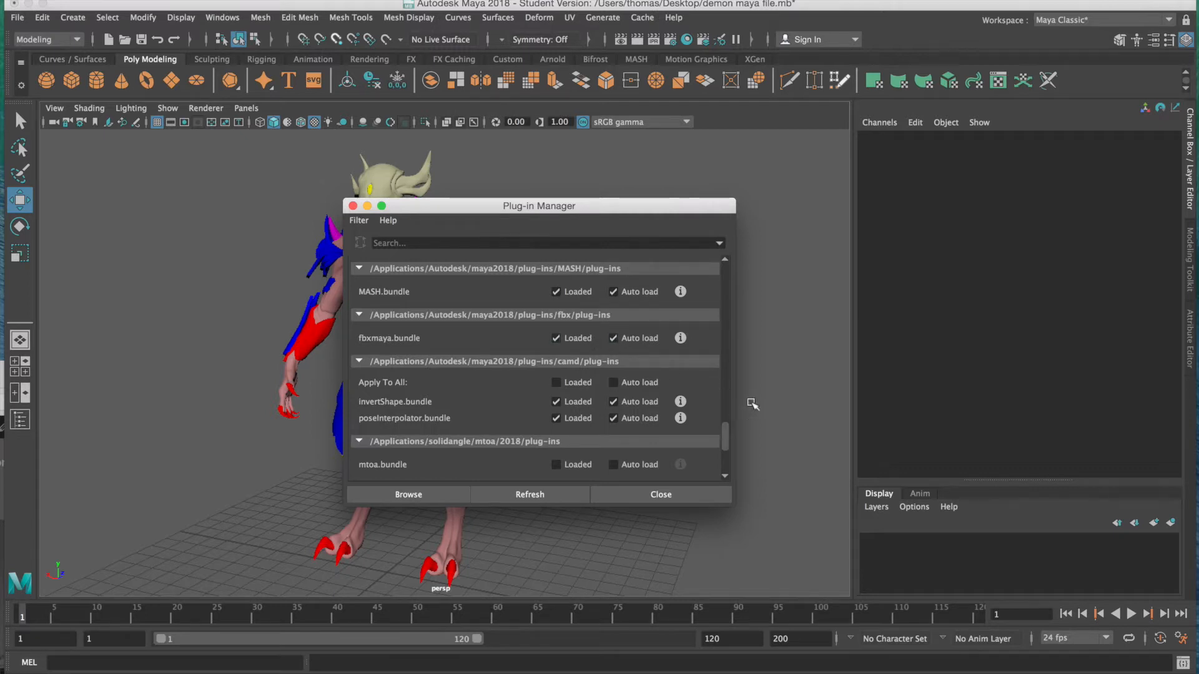
{"action": "left_click_drag", "start_coordinate": [725, 434], "coordinate": [710, 354]}
{"action": "scroll", "coordinate": [710, 354], "scroll_direction": "down", "scroll_amount": 3}
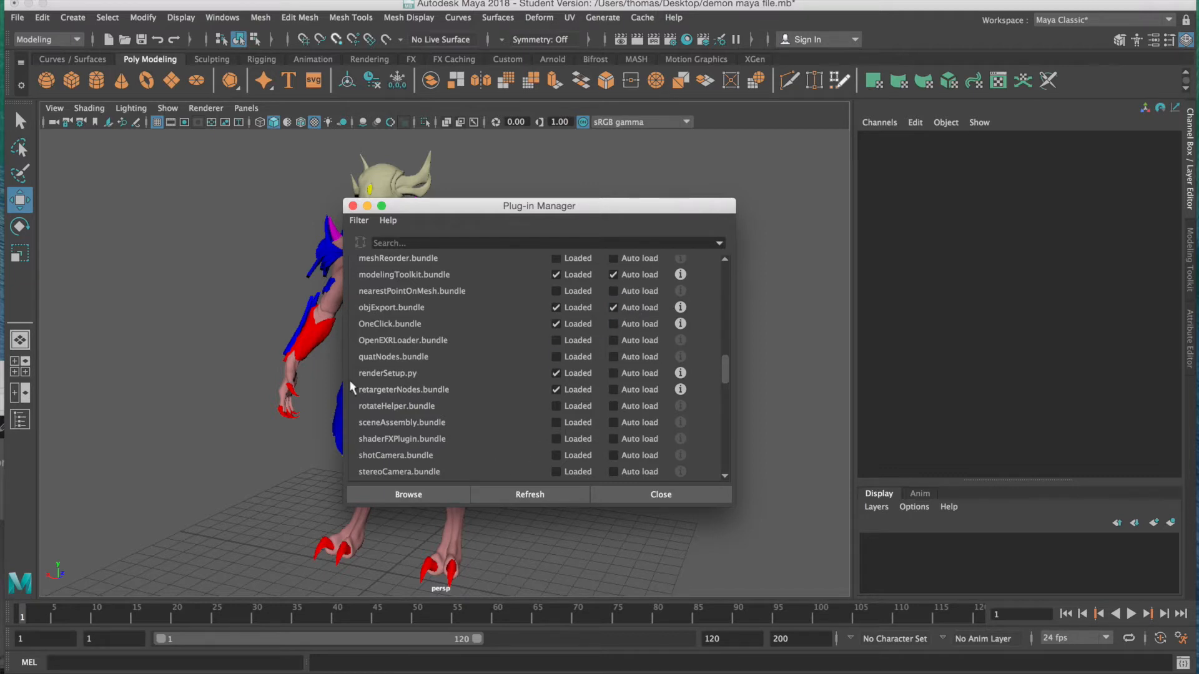
{"action": "left_click", "coordinate": [353, 206]}
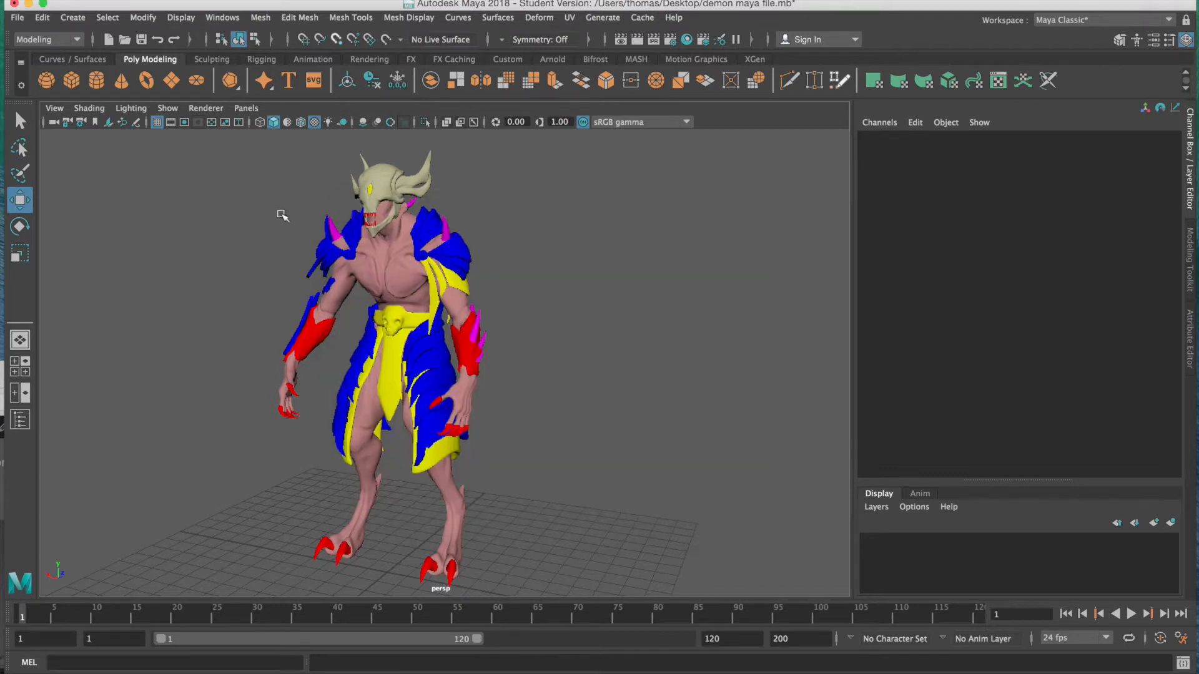
Set the Export All file type to FBX export and proceed to choosing the output file
{"action": "left_click", "coordinate": [17, 17]}
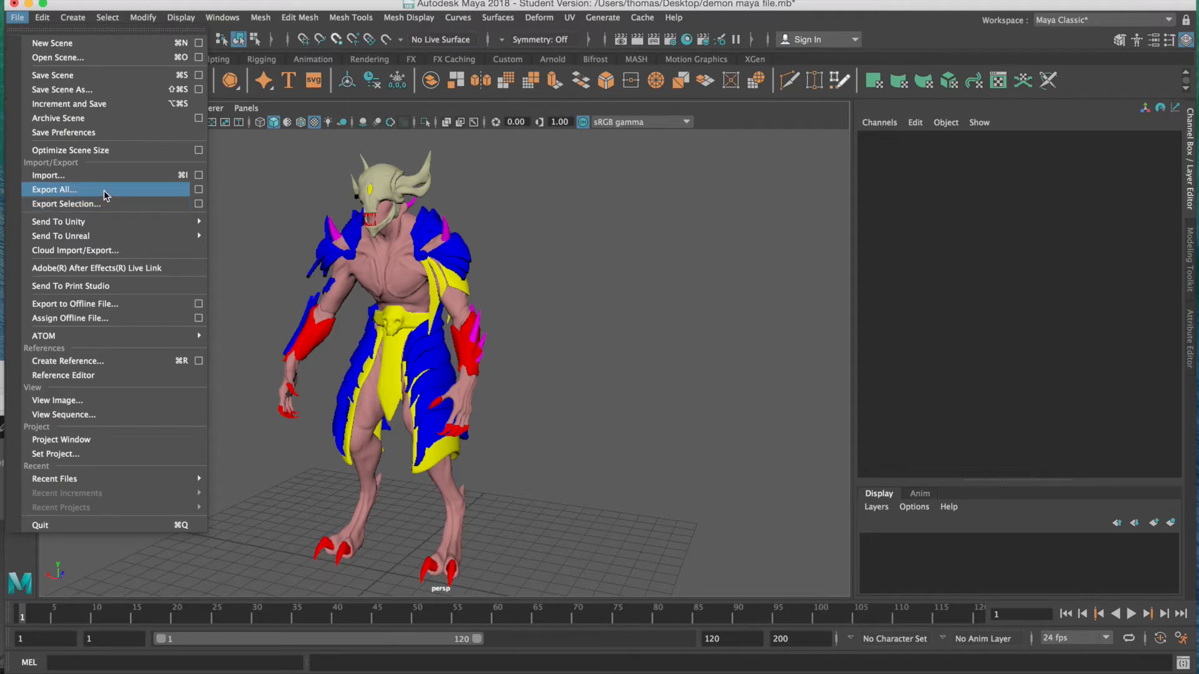
{"action": "left_click", "coordinate": [199, 189]}
{"action": "left_click_drag", "start_coordinate": [674, 249], "coordinate": [658, 112]}
{"action": "left_click", "coordinate": [575, 164]}
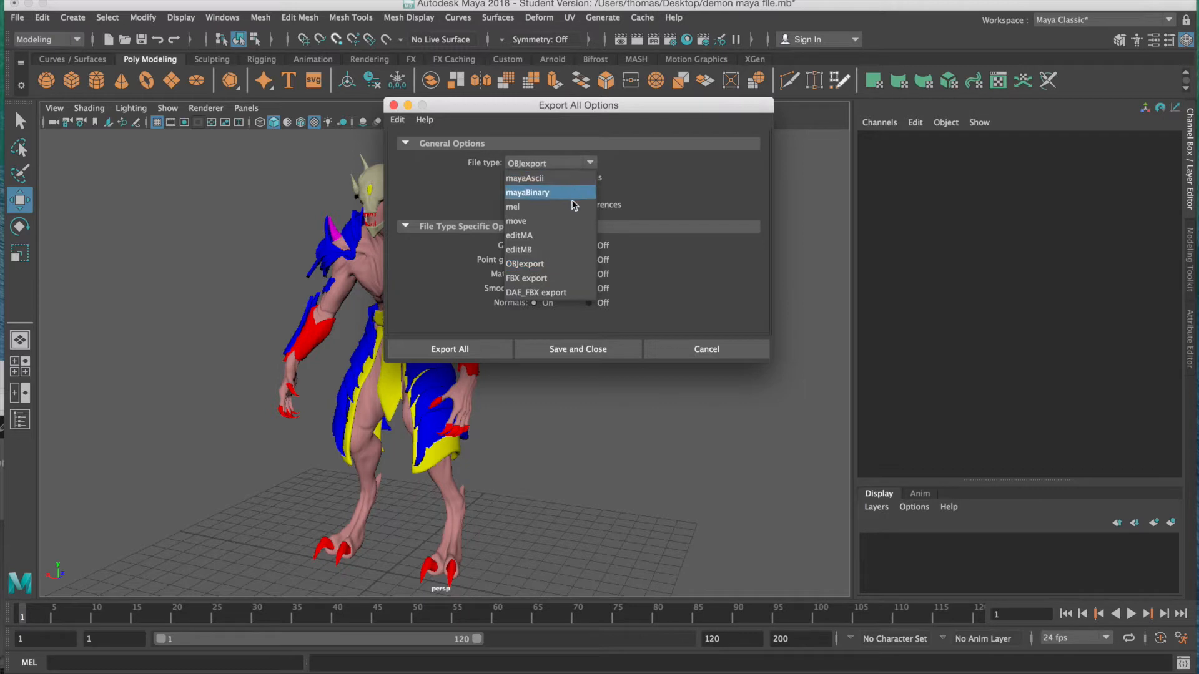
{"action": "left_click", "coordinate": [566, 275]}
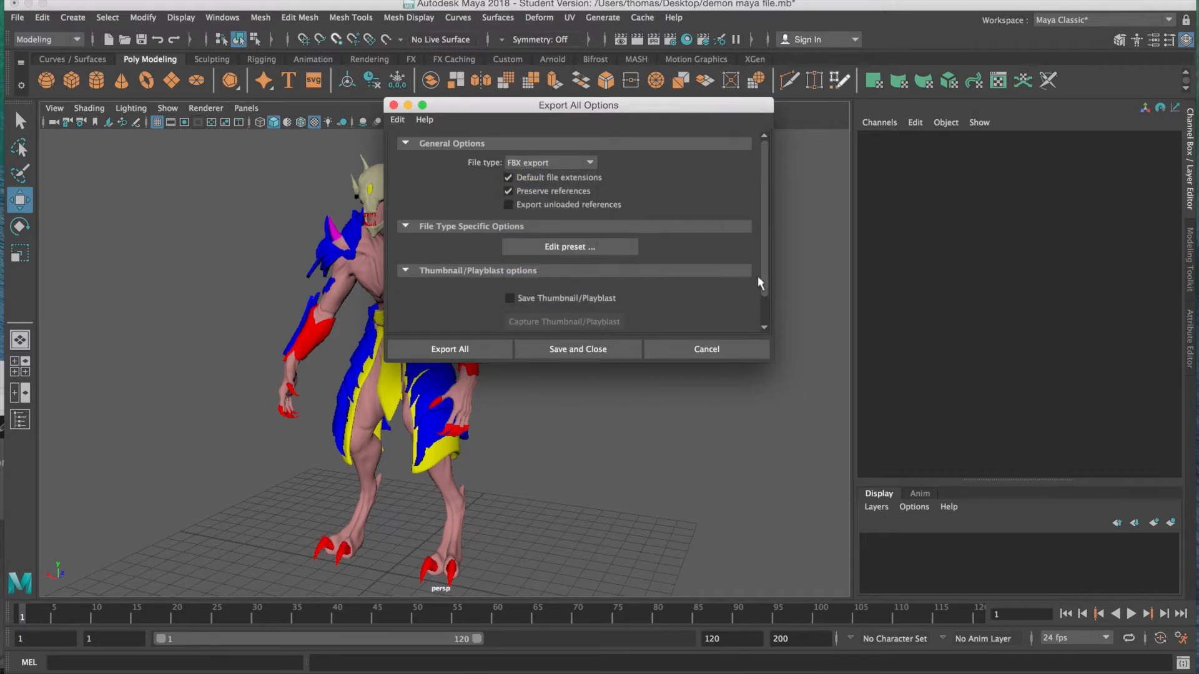
{"action": "left_click_drag", "start_coordinate": [759, 271], "coordinate": [764, 301]}
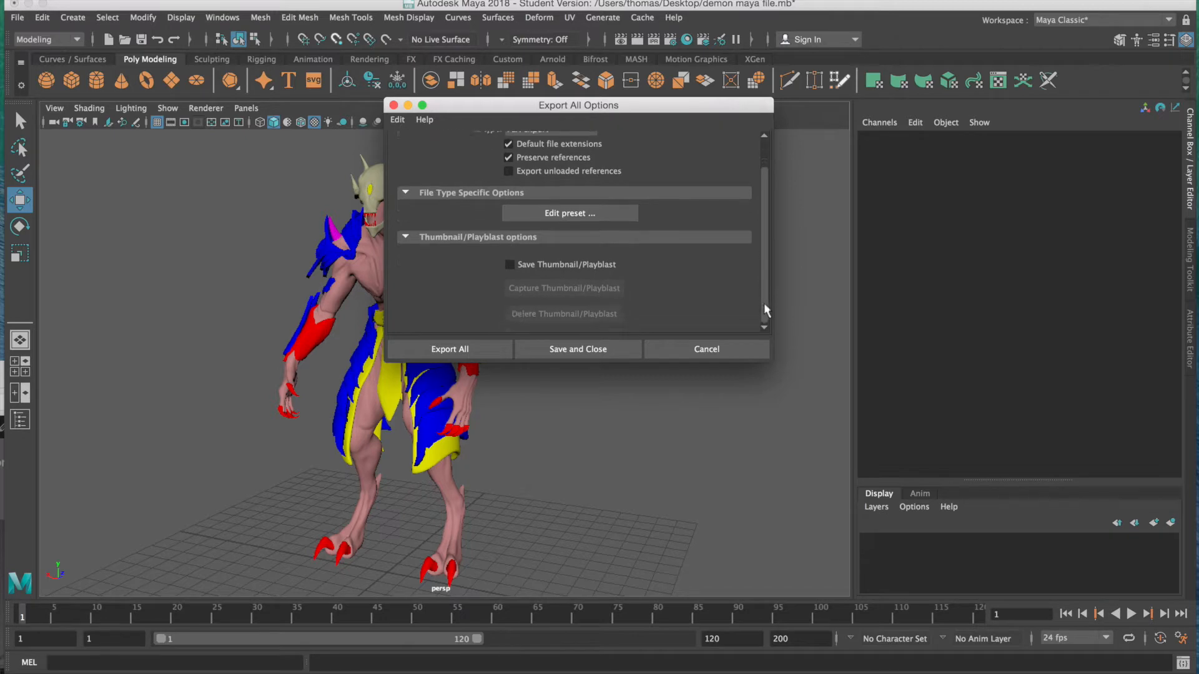
{"action": "left_click", "coordinate": [463, 347]}
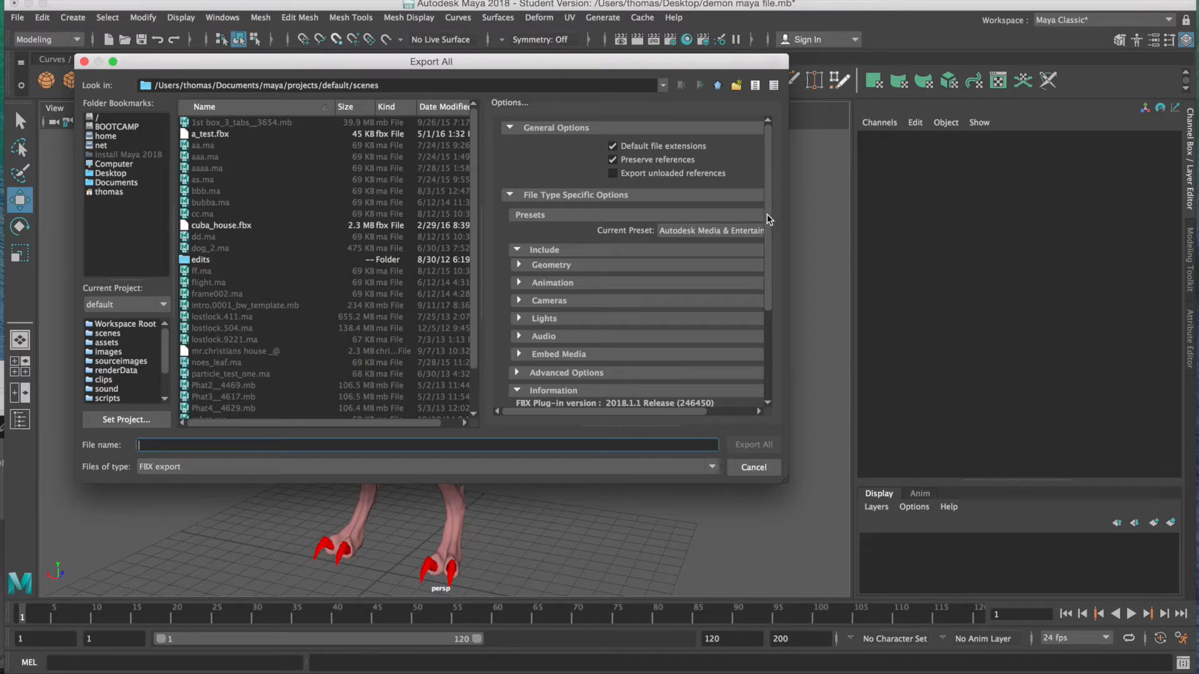
Reveal the Embed Media setting in the FBX options and export the whole scene to the Desktop as bubba
{"action": "scroll", "coordinate": [773, 218], "scroll_direction": "down", "scroll_amount": 5}
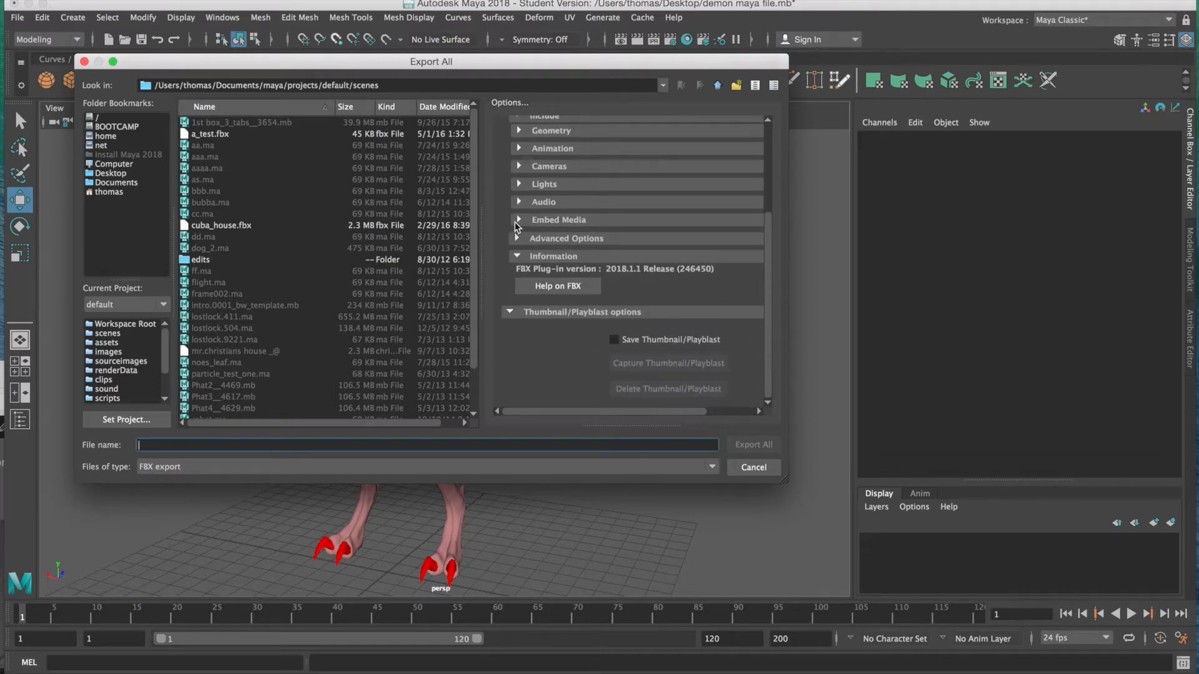
{"action": "left_click", "coordinate": [519, 221]}
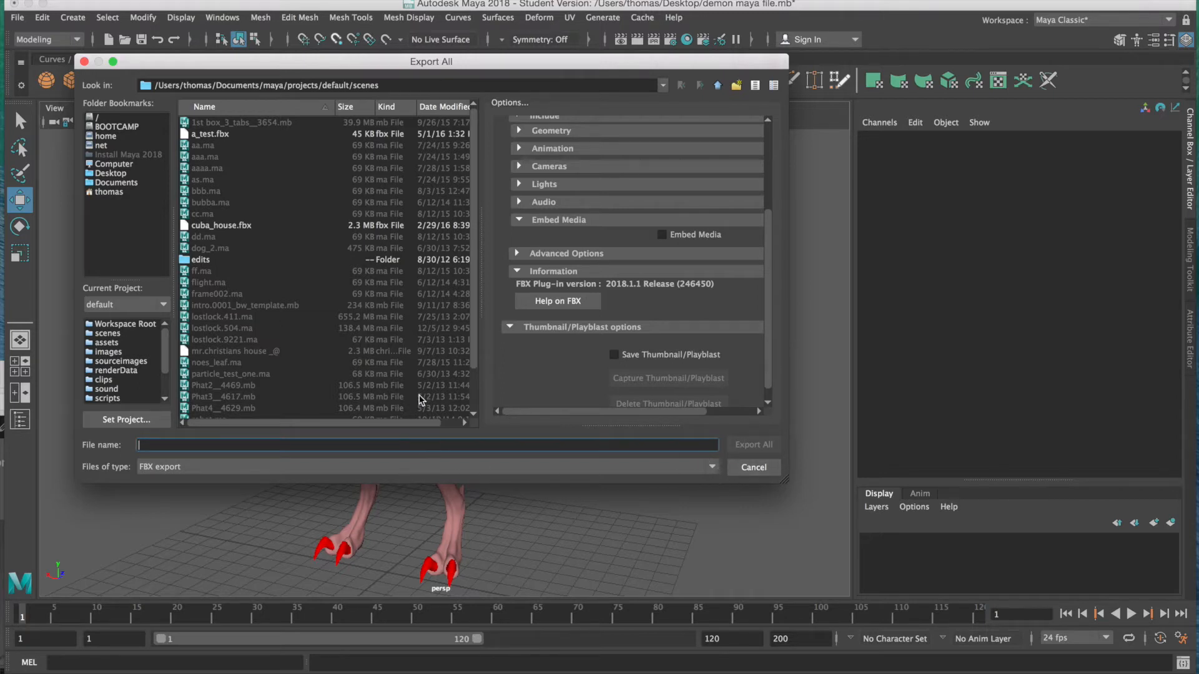
{"action": "type", "text": "bubba"}
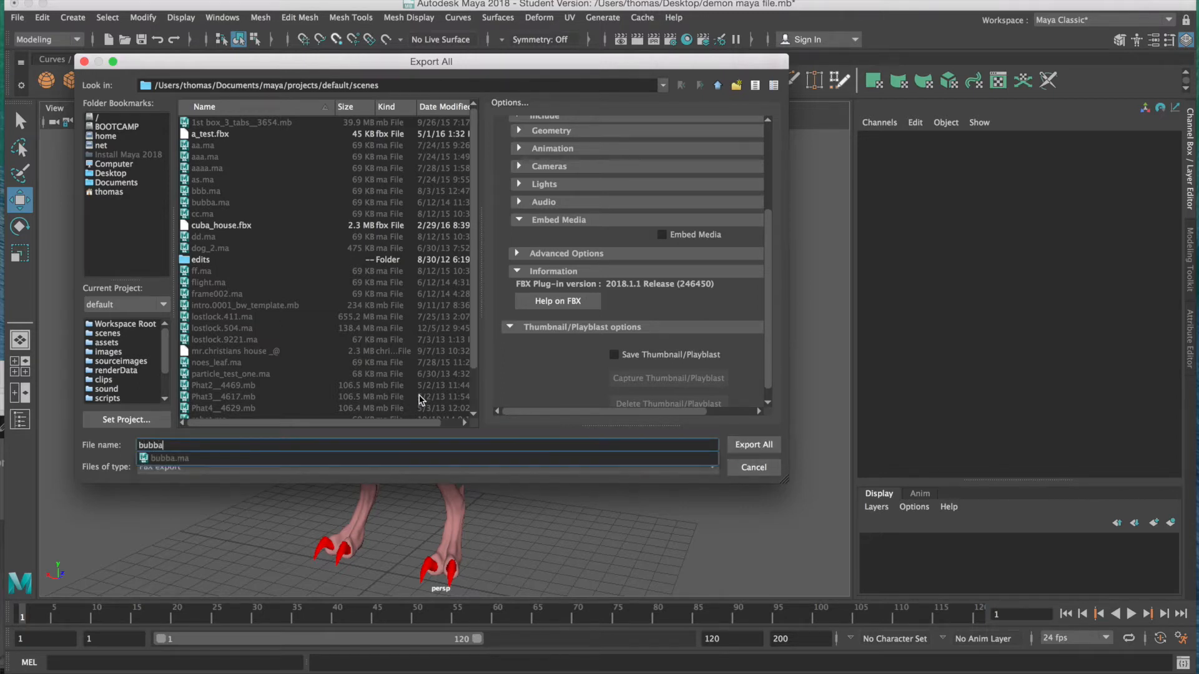
{"action": "left_click", "coordinate": [134, 174]}
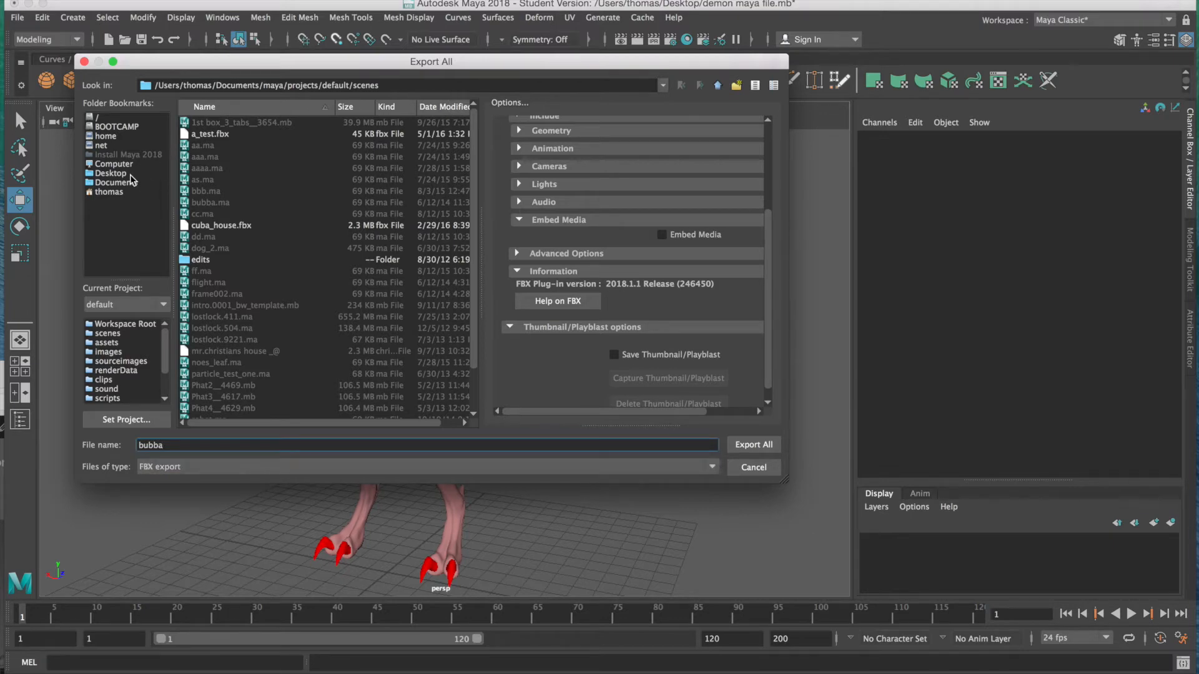
{"action": "left_click", "coordinate": [134, 175]}
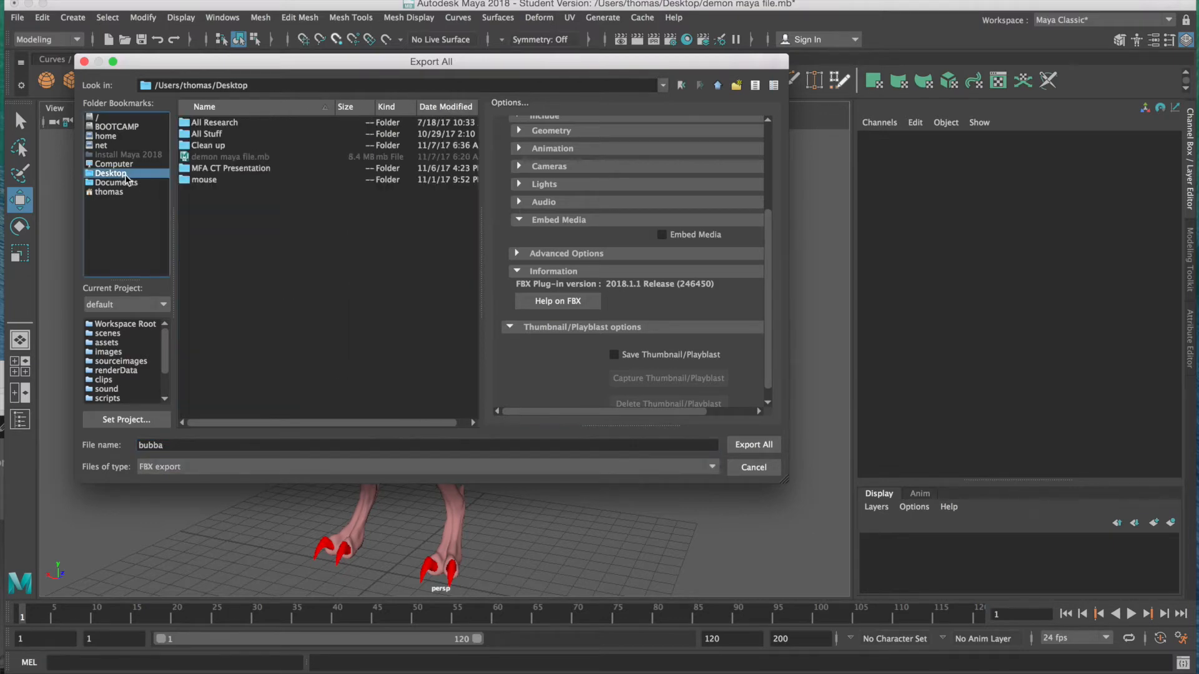
{"action": "left_click", "coordinate": [754, 445]}
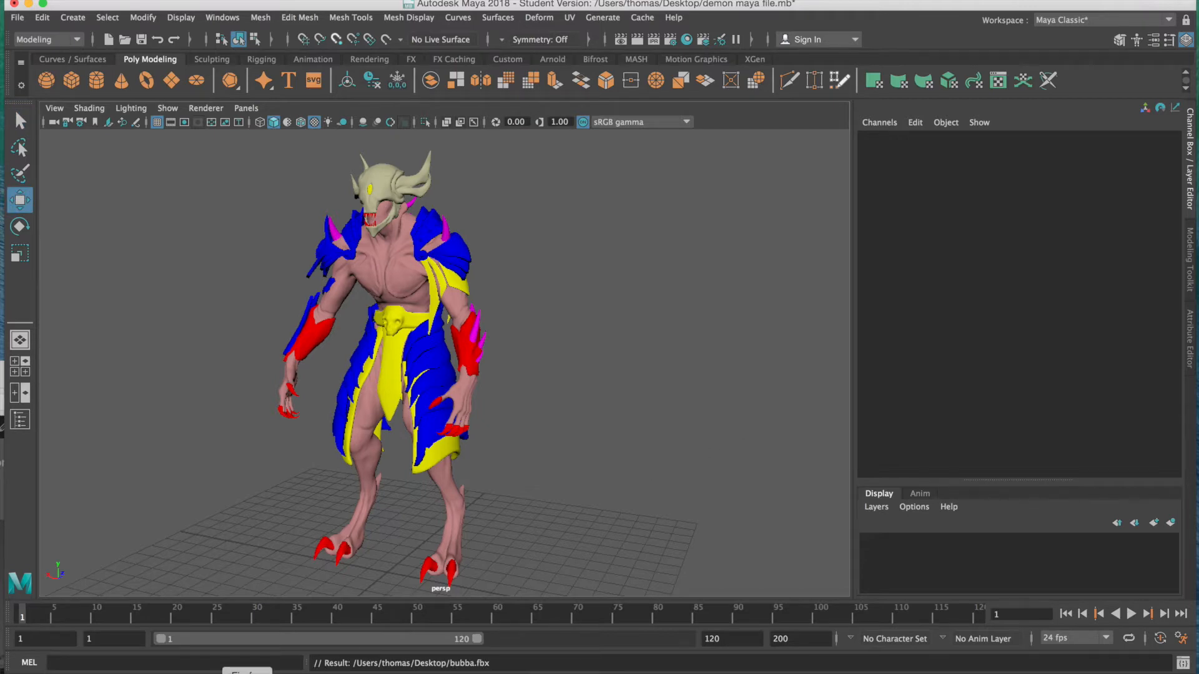
Switch to the web browser and open mixamo.com
{"action": "left_click", "coordinate": [247, 672]}
{"action": "left_click_drag", "start_coordinate": [315, 385], "coordinate": [613, 18]}
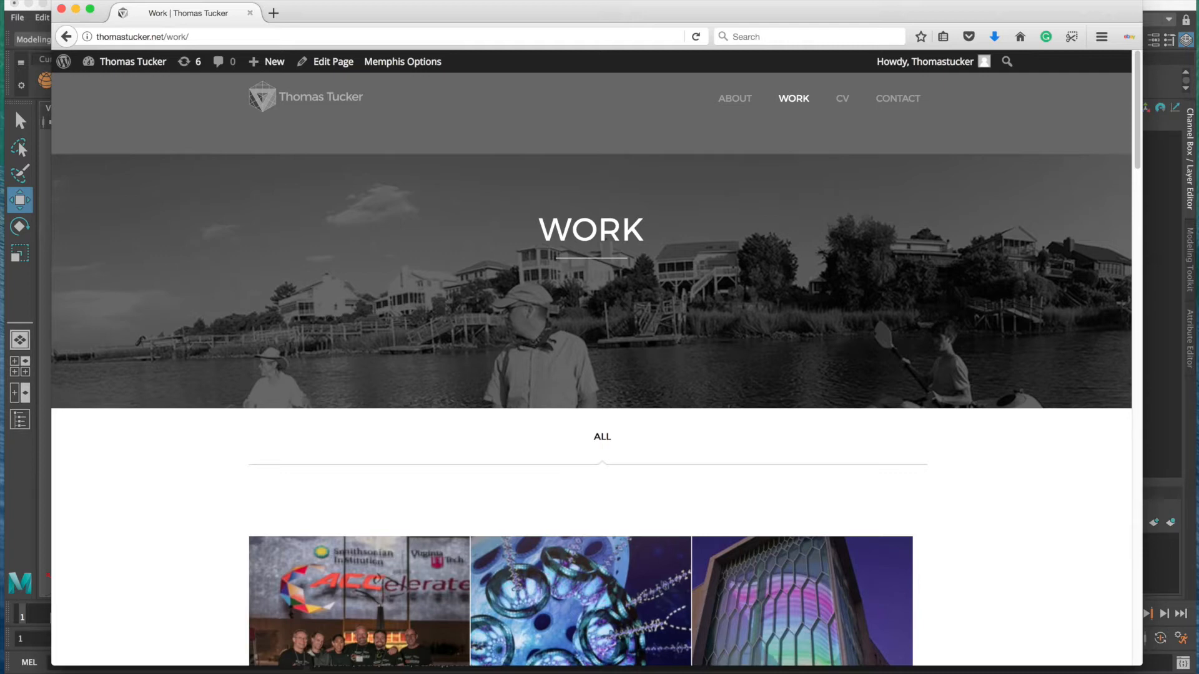
{"action": "left_click", "coordinate": [513, 33]}
{"action": "type", "text": "mixamo.com/"}
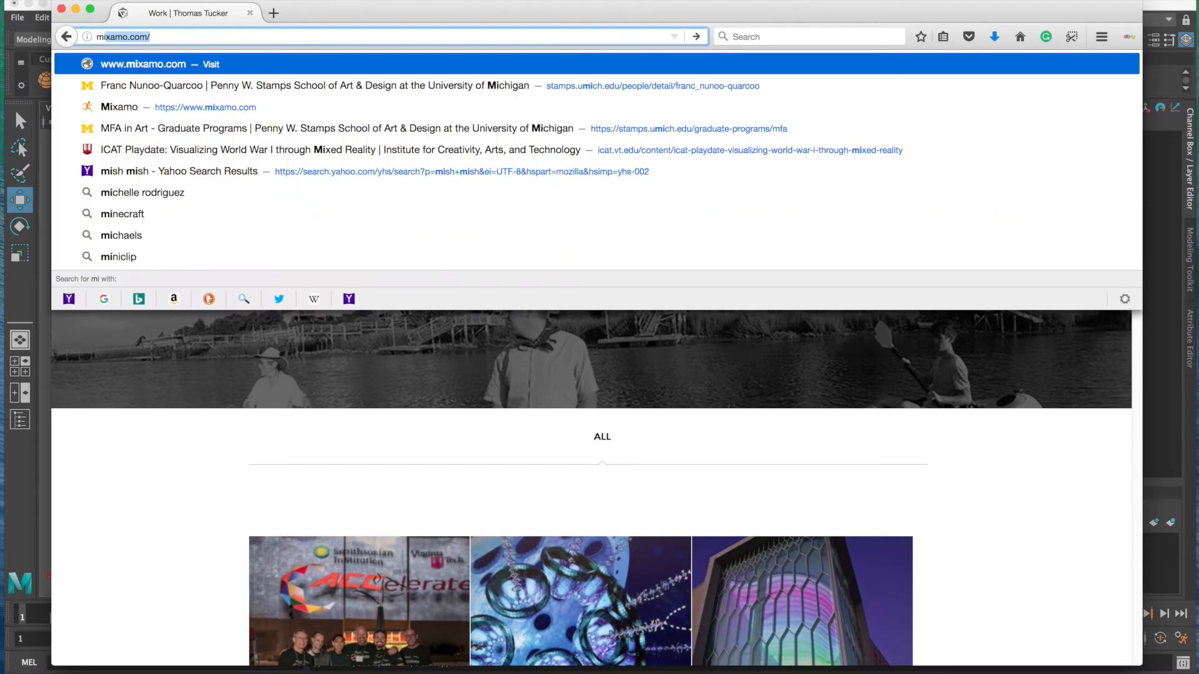
{"action": "key", "text": "Return"}
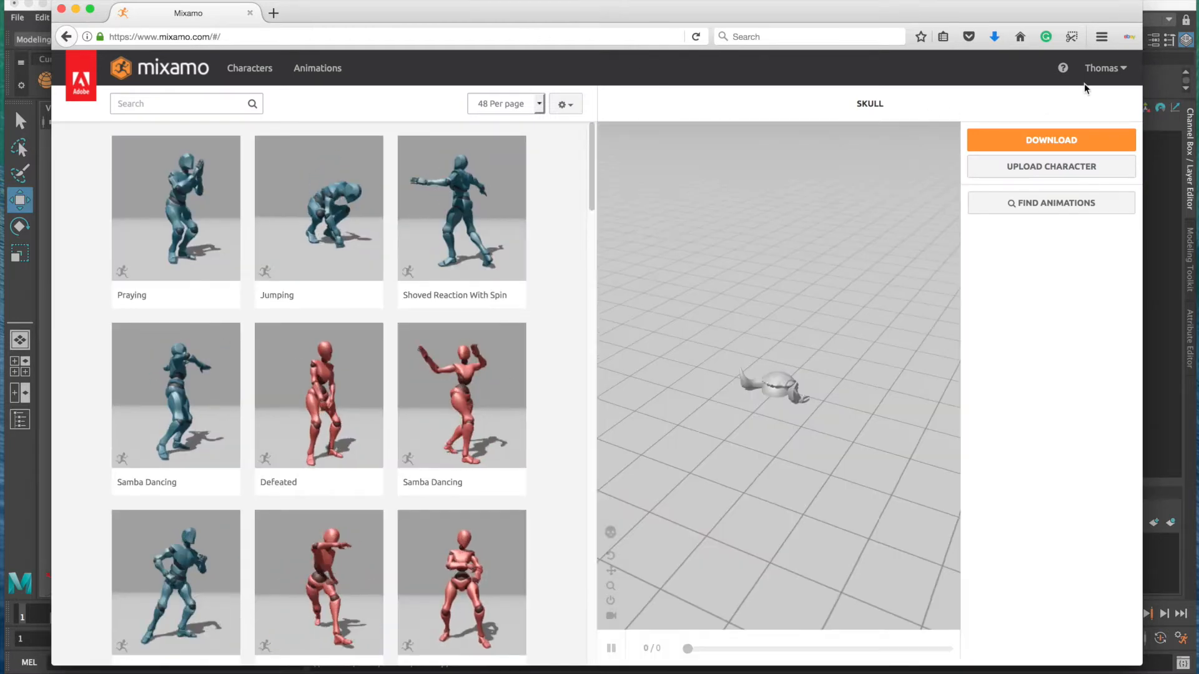
{"action": "left_click", "coordinate": [1099, 69]}
{"action": "left_click", "coordinate": [1075, 130]}
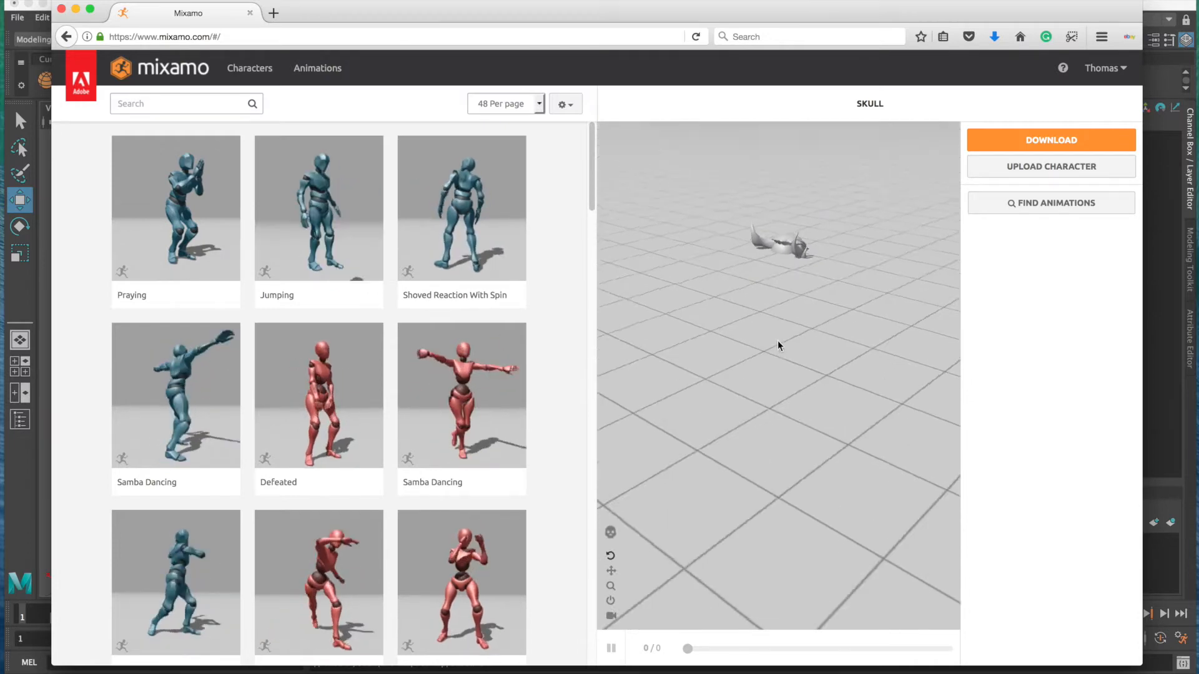
{"action": "left_click_drag", "start_coordinate": [753, 312], "coordinate": [616, 337]}
{"action": "scroll", "coordinate": [617, 337], "scroll_direction": "down", "scroll_amount": 5}
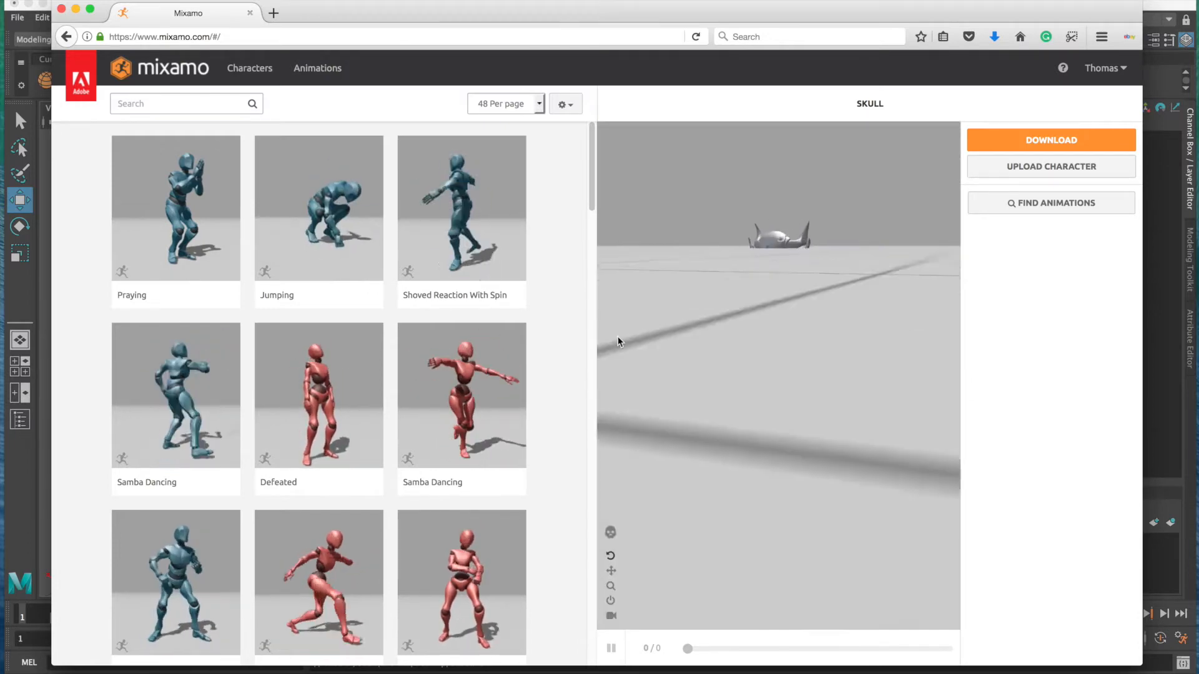
{"action": "left_click_drag", "start_coordinate": [927, 348], "coordinate": [887, 325]}
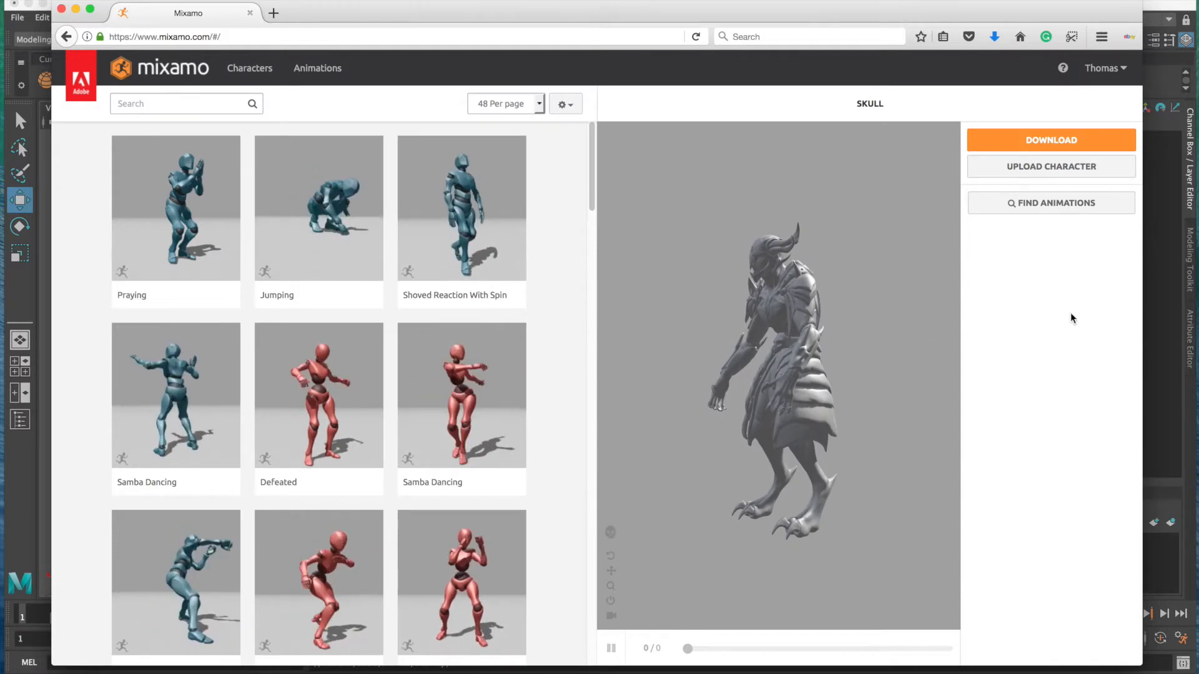
Try to upload bubba.fbx from the Desktop as a new character, then return to the view page
{"action": "left_click", "coordinate": [1055, 173]}
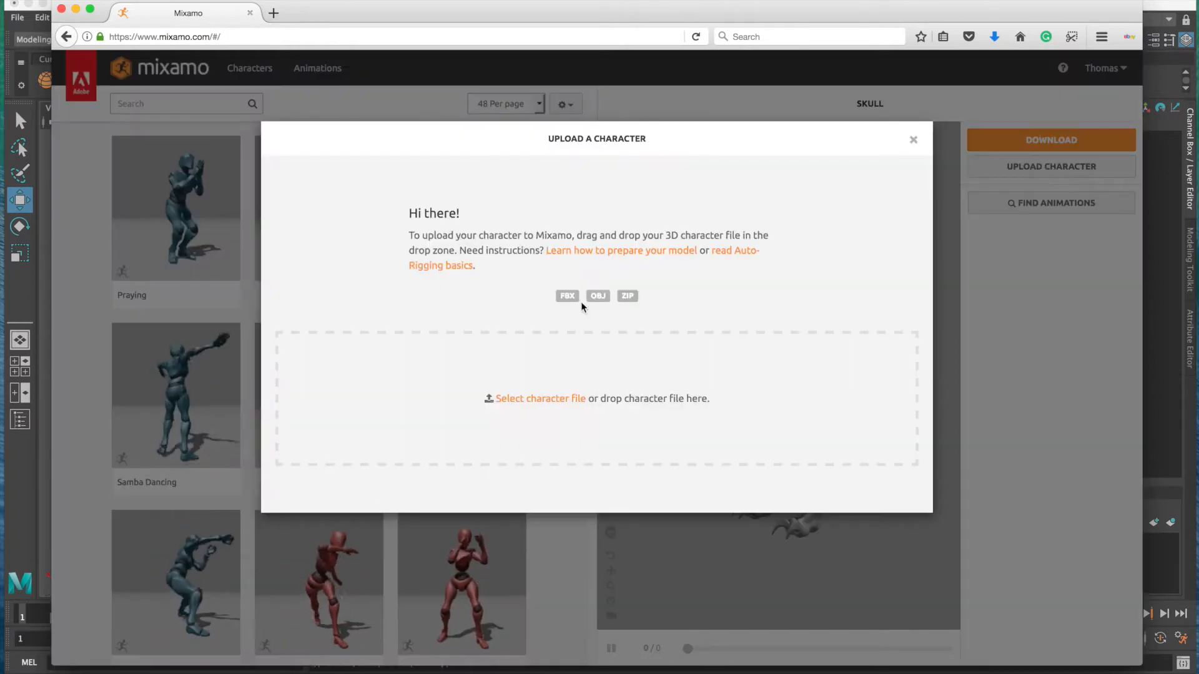
{"action": "left_click", "coordinate": [519, 400]}
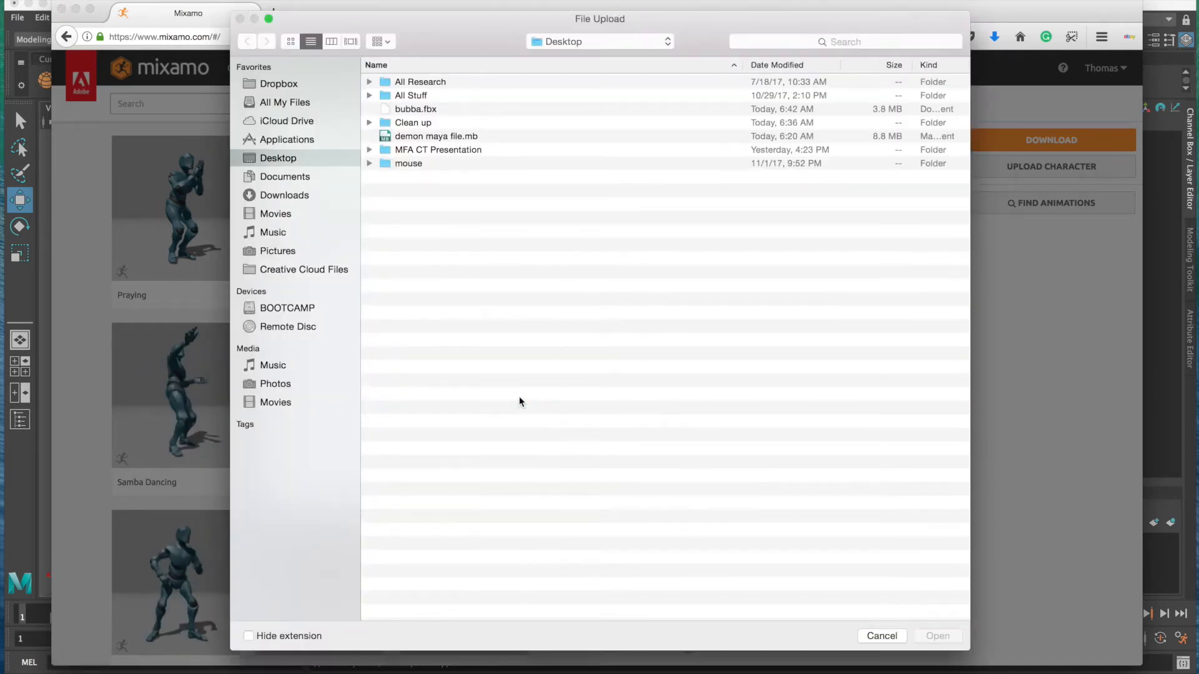
{"action": "left_click", "coordinate": [881, 636]}
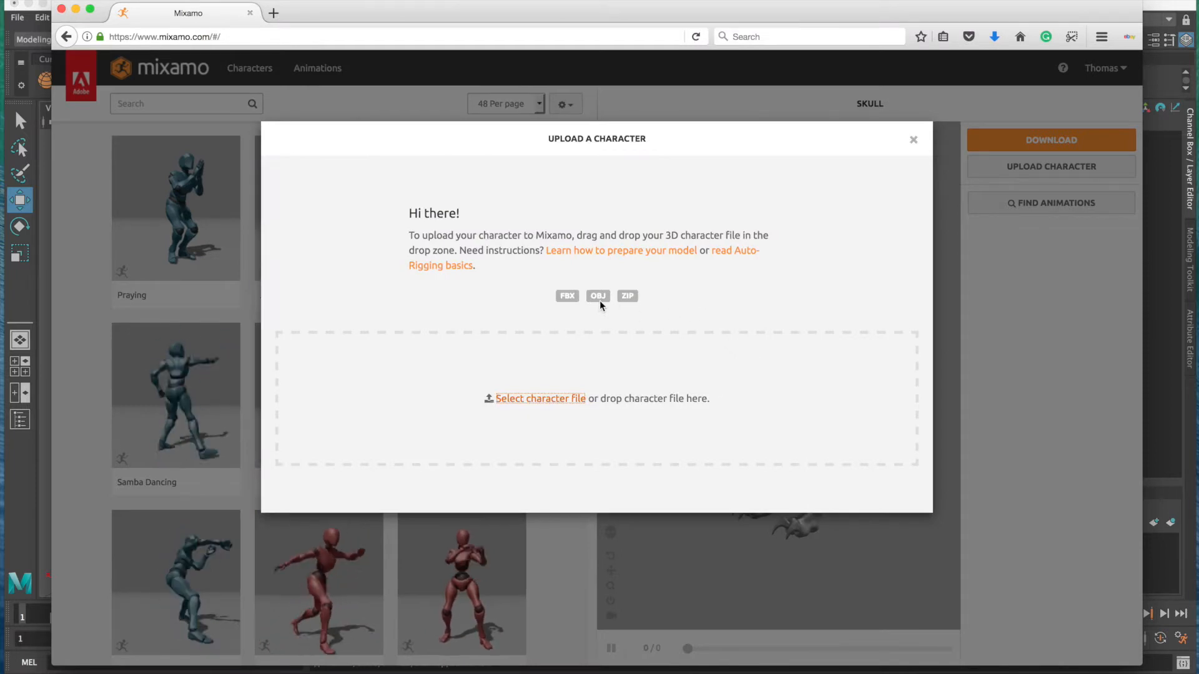
{"action": "left_click", "coordinate": [555, 401]}
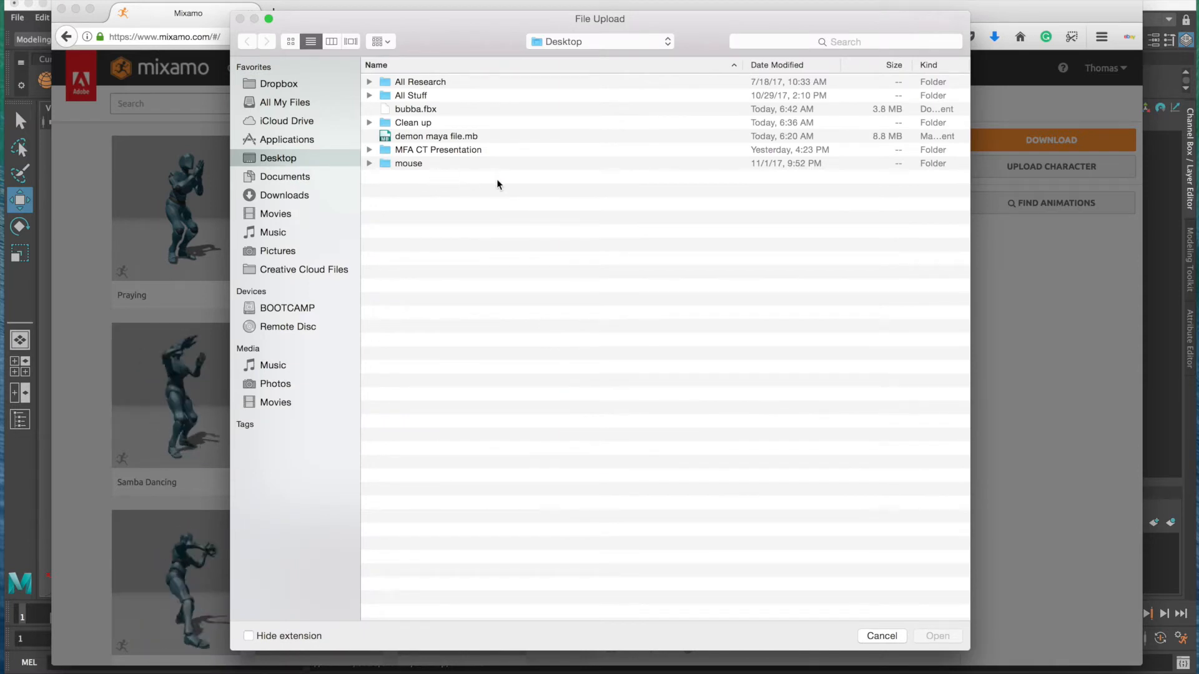
{"action": "left_click", "coordinate": [415, 111]}
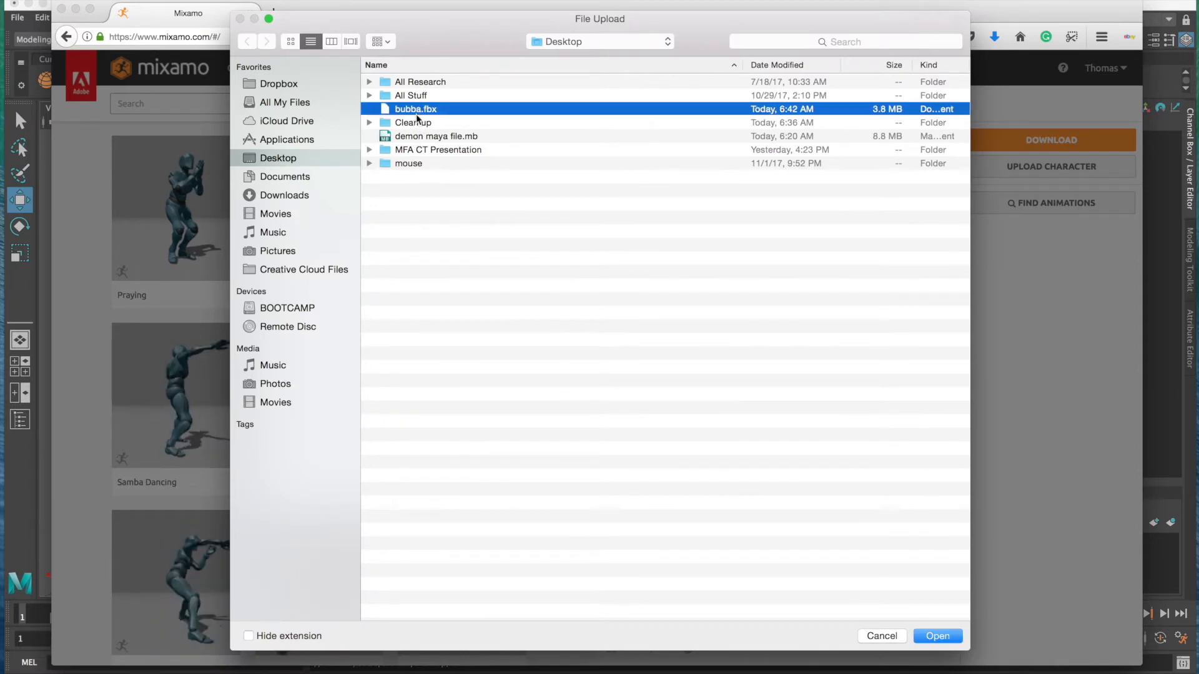
{"action": "left_click", "coordinate": [938, 636]}
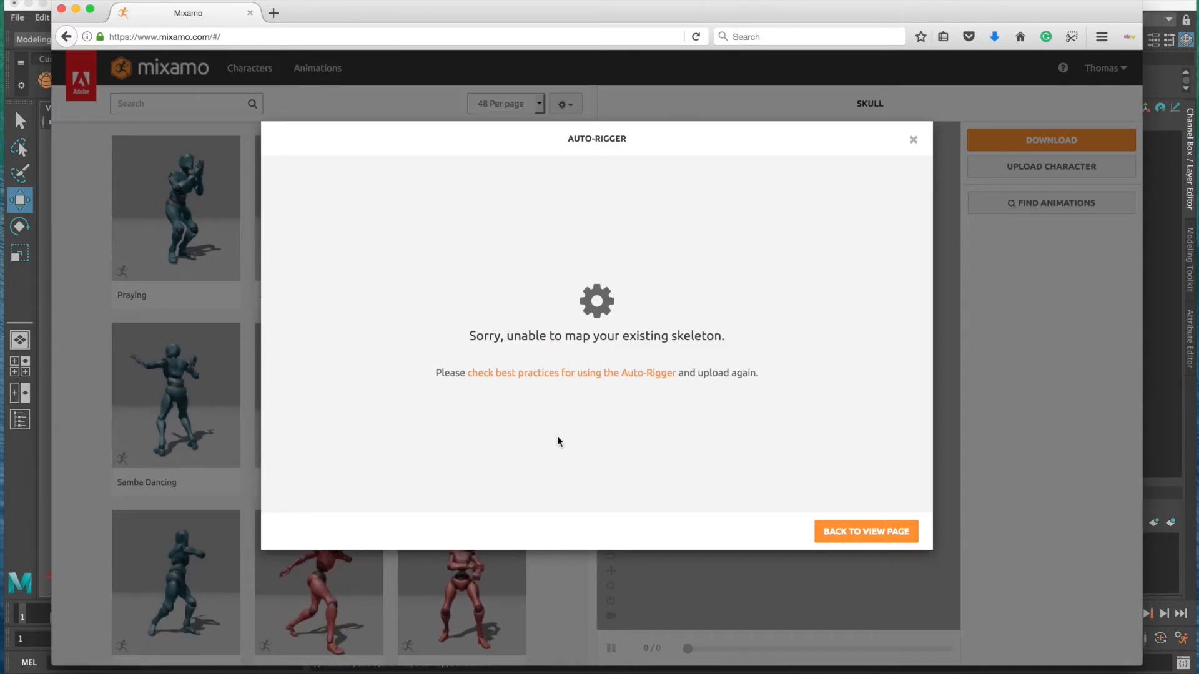
{"action": "left_click", "coordinate": [860, 532]}
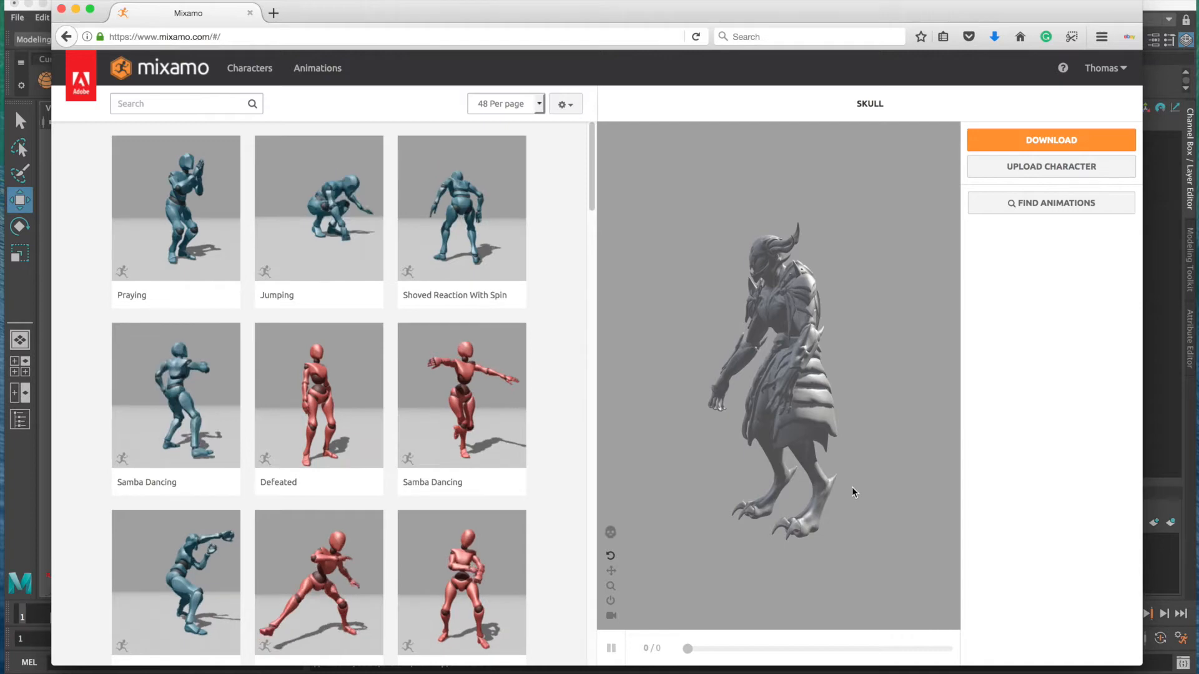
Switch to Maya and export the whole scene to the Desktop as an OBJexport file named bubba_2
{"action": "key", "text": "super+Tab"}
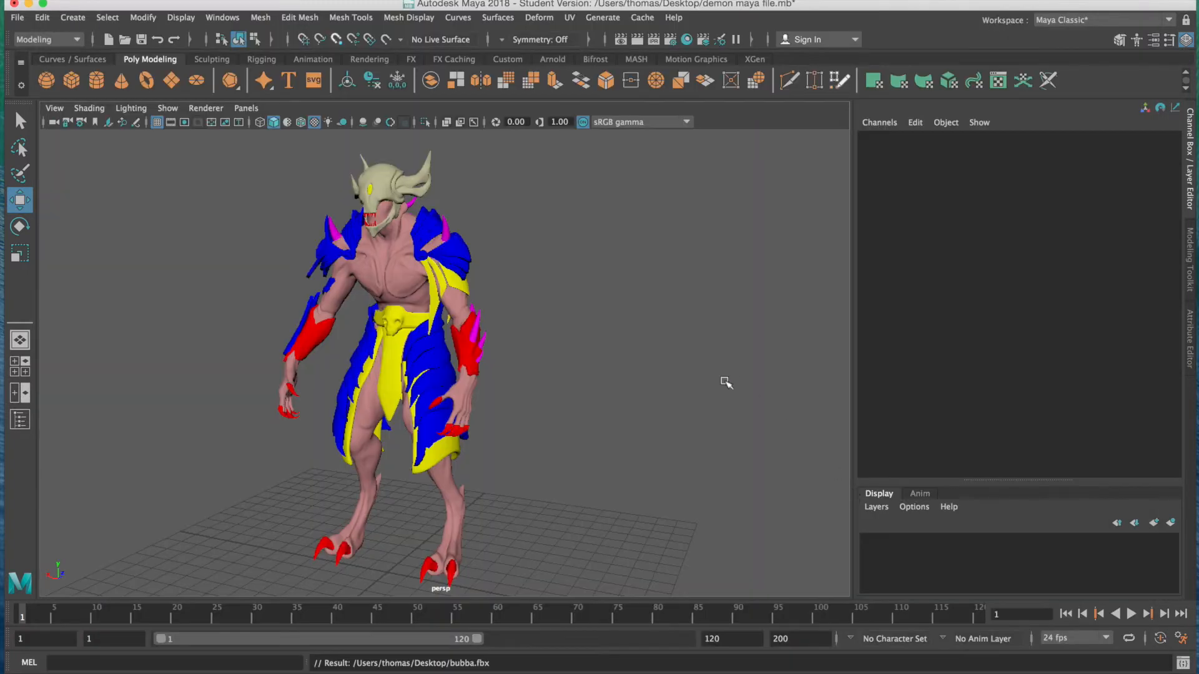
{"action": "left_click", "coordinate": [14, 19]}
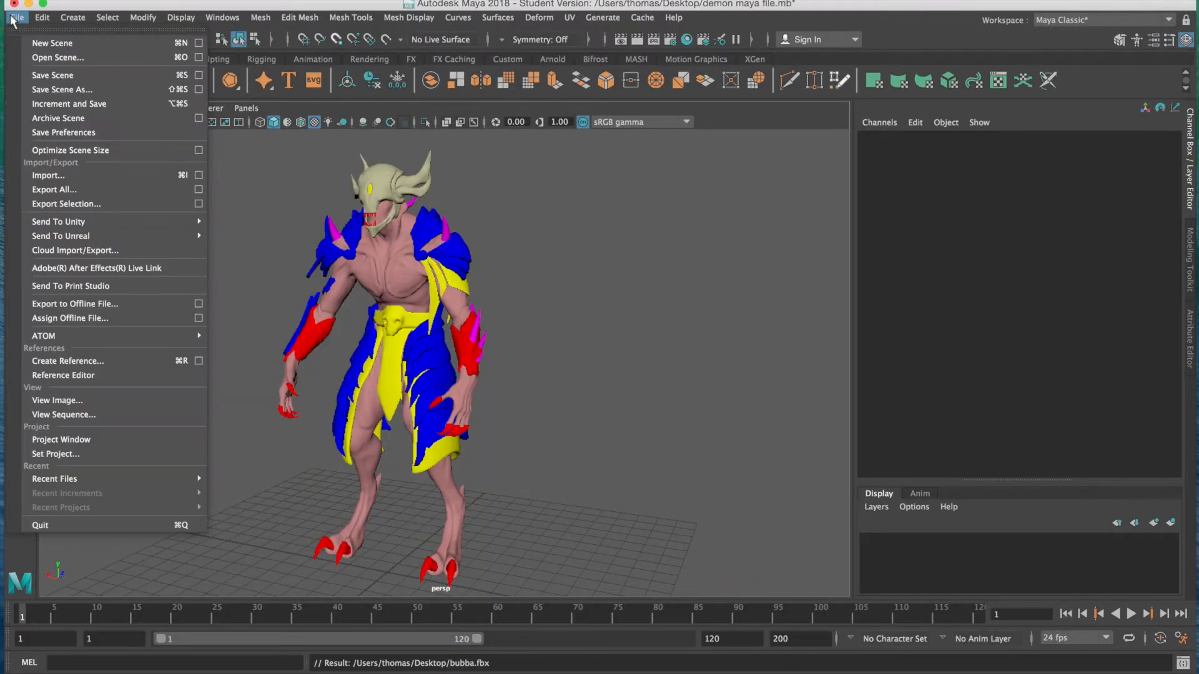
{"action": "left_click", "coordinate": [81, 193]}
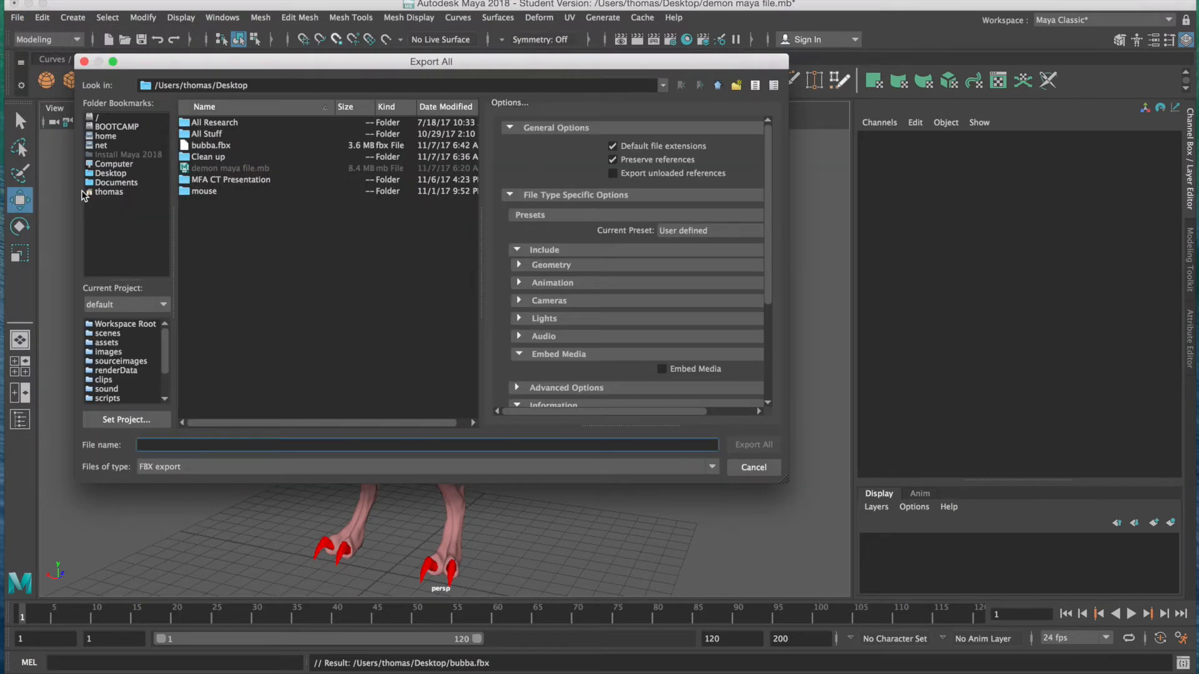
{"action": "left_click", "coordinate": [203, 467]}
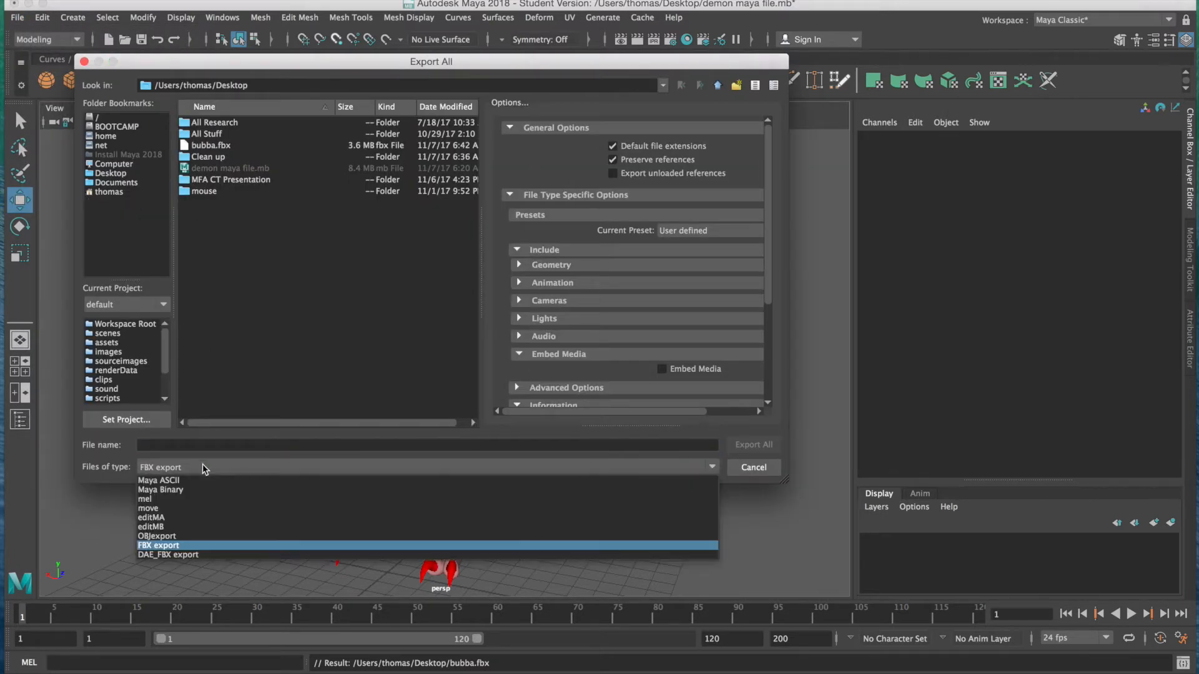
{"action": "left_click", "coordinate": [226, 539]}
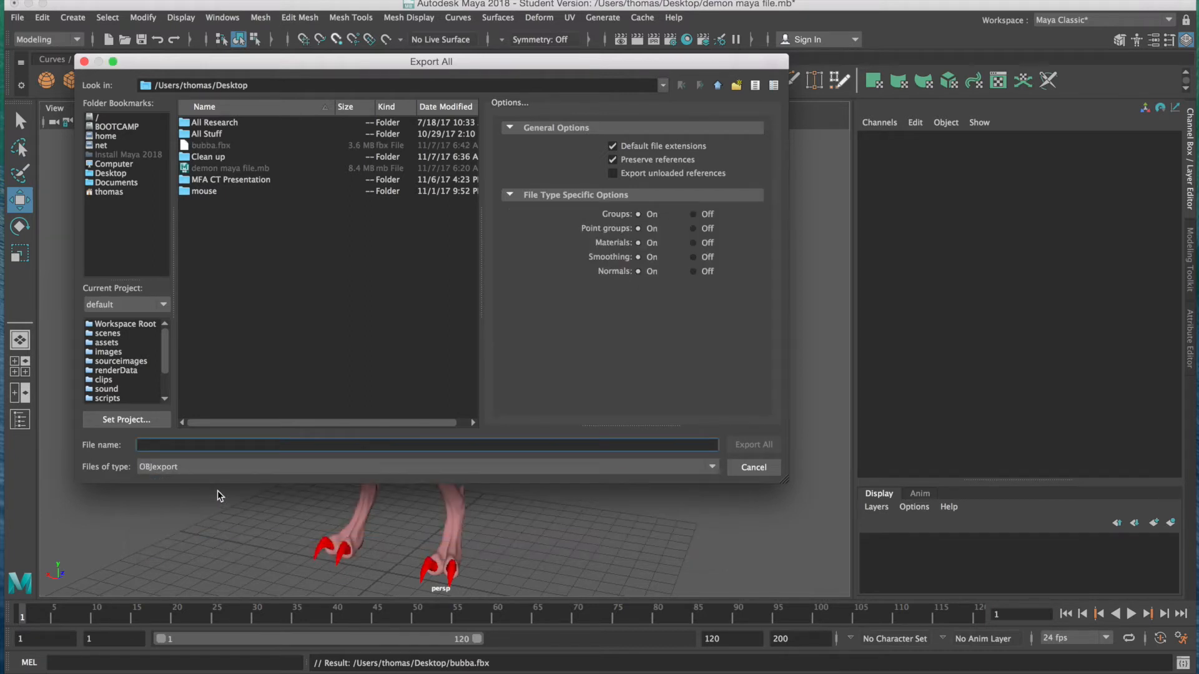
{"action": "type", "text": "bubba_2"}
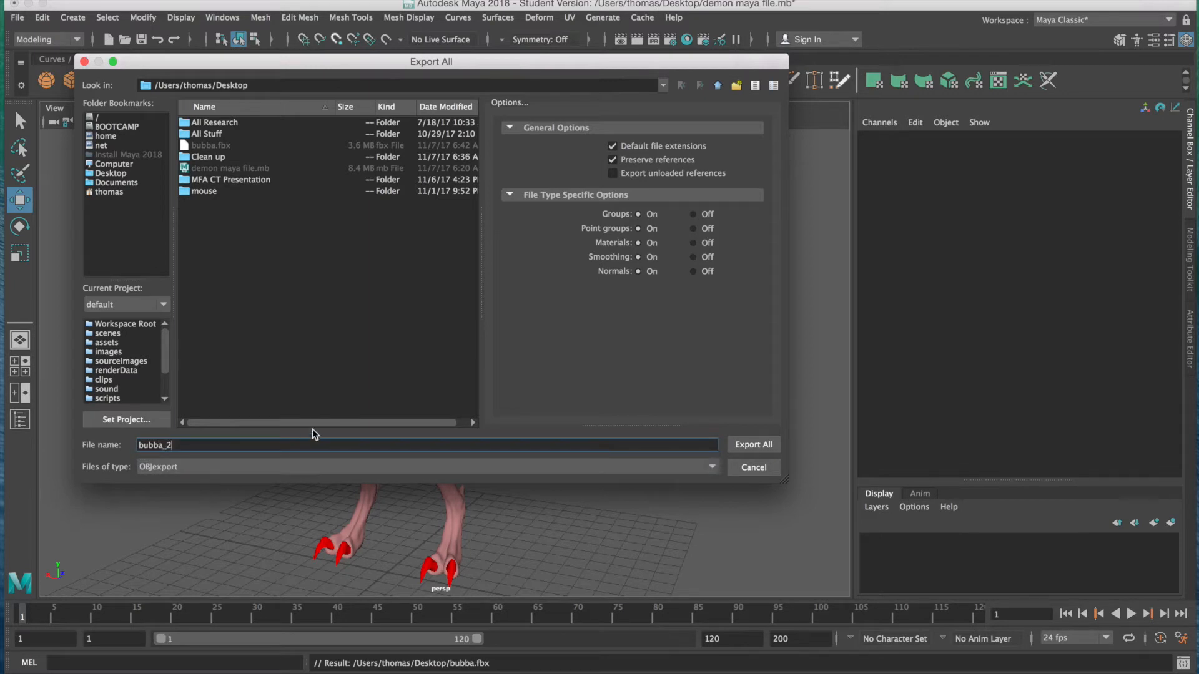
{"action": "left_click", "coordinate": [754, 445]}
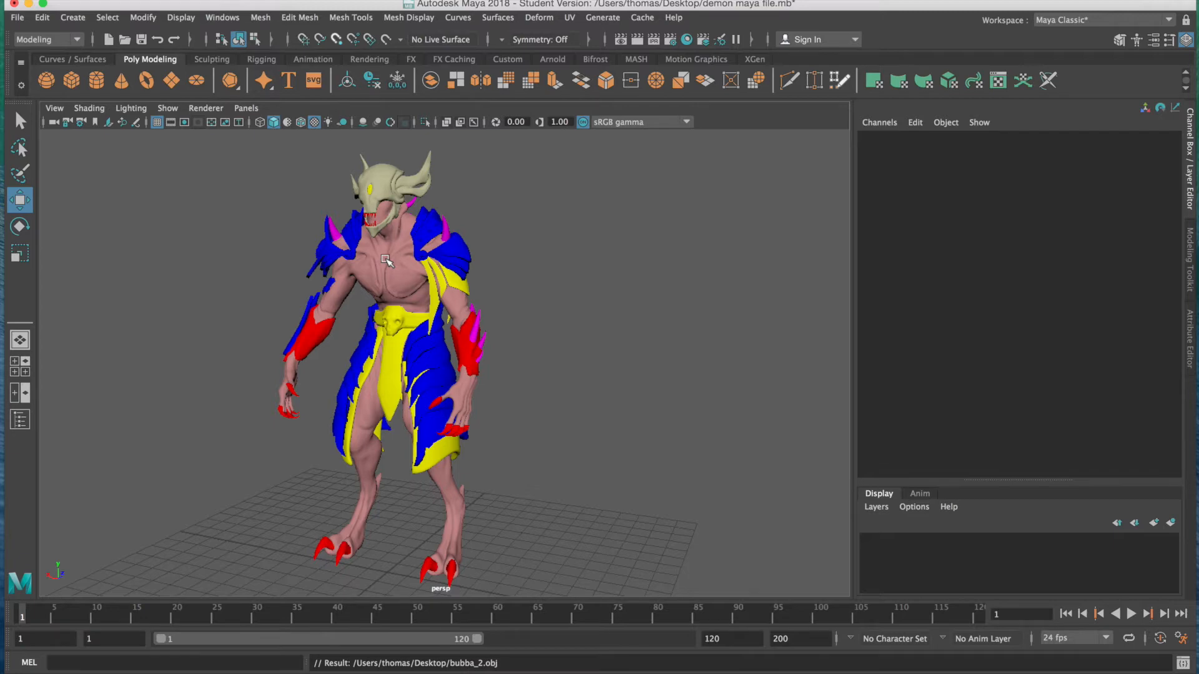
Switch back to Mixamo in the browser and upload bubba_2.obj from the Desktop as a new character
{"action": "key", "text": "super+Tab"}
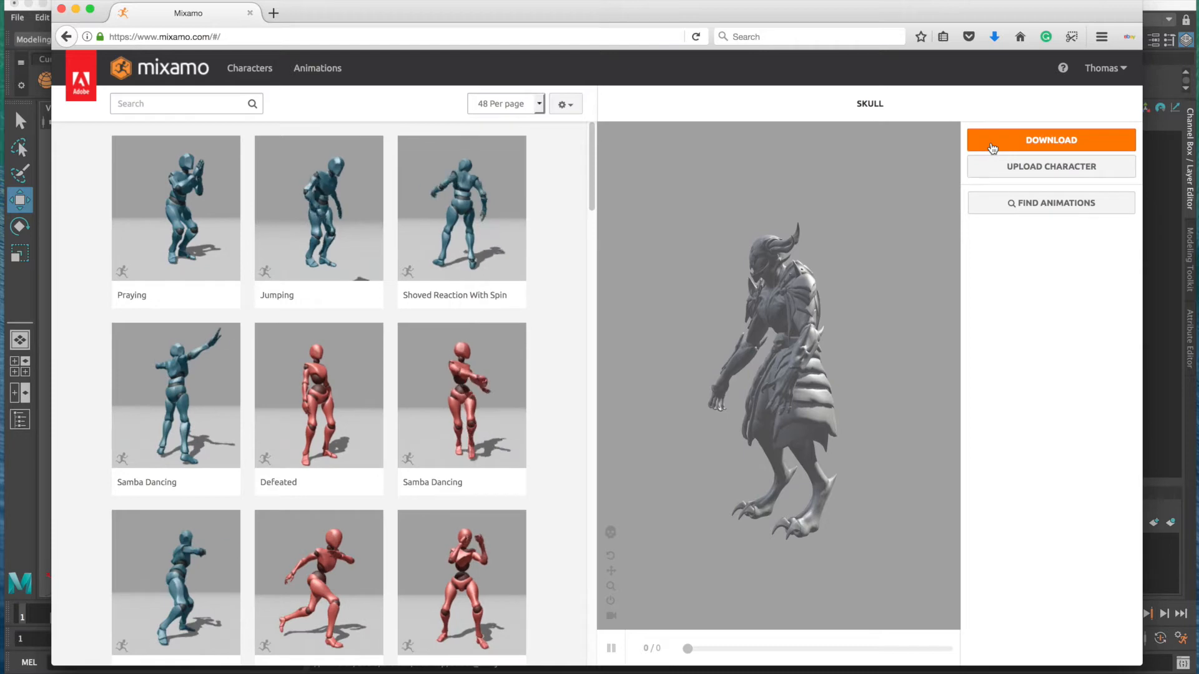
{"action": "left_click", "coordinate": [1010, 167]}
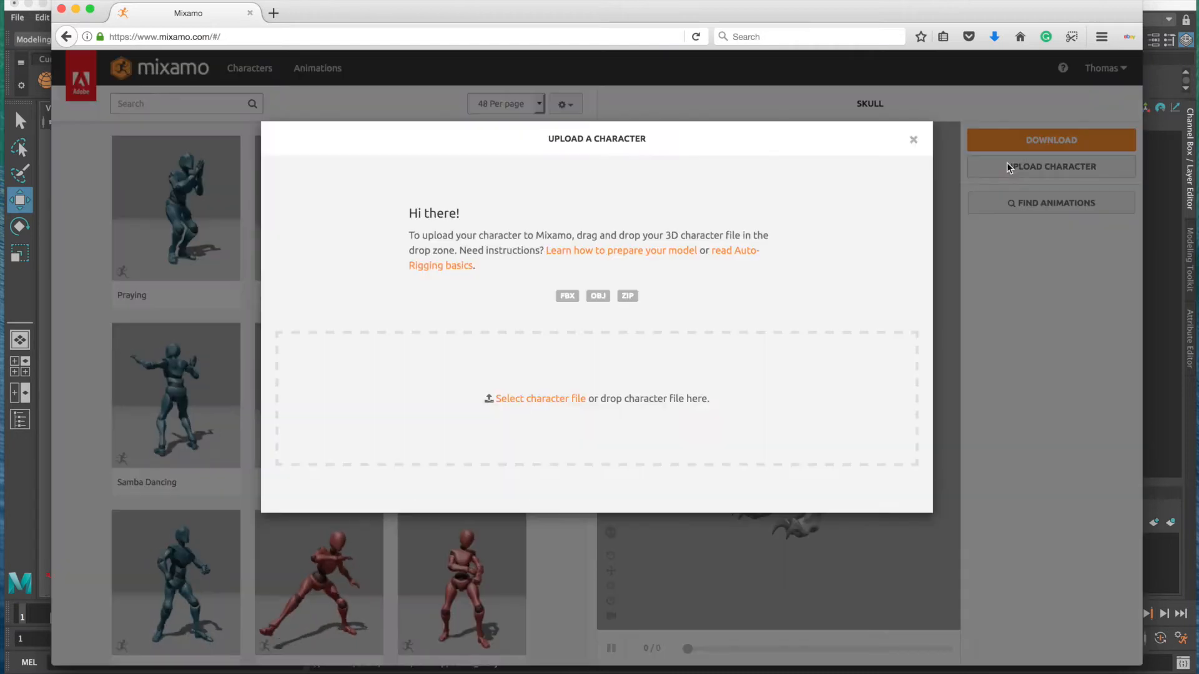
{"action": "left_click", "coordinate": [538, 399]}
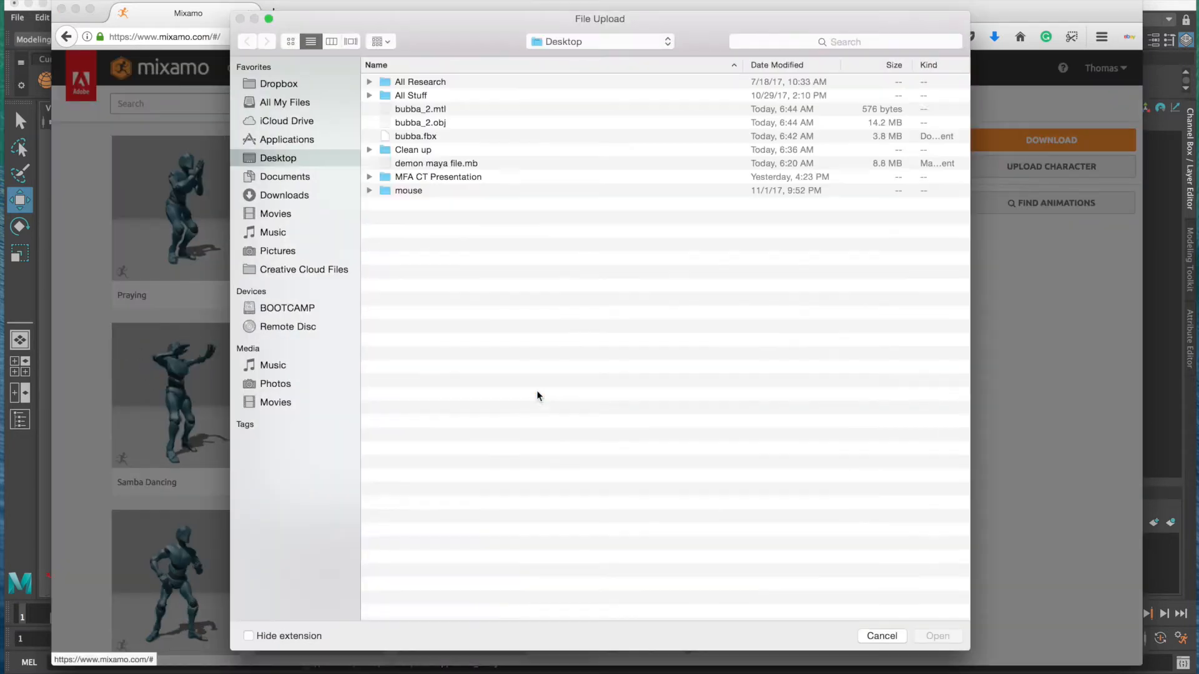
{"action": "left_click", "coordinate": [440, 124]}
{"action": "left_click", "coordinate": [936, 635]}
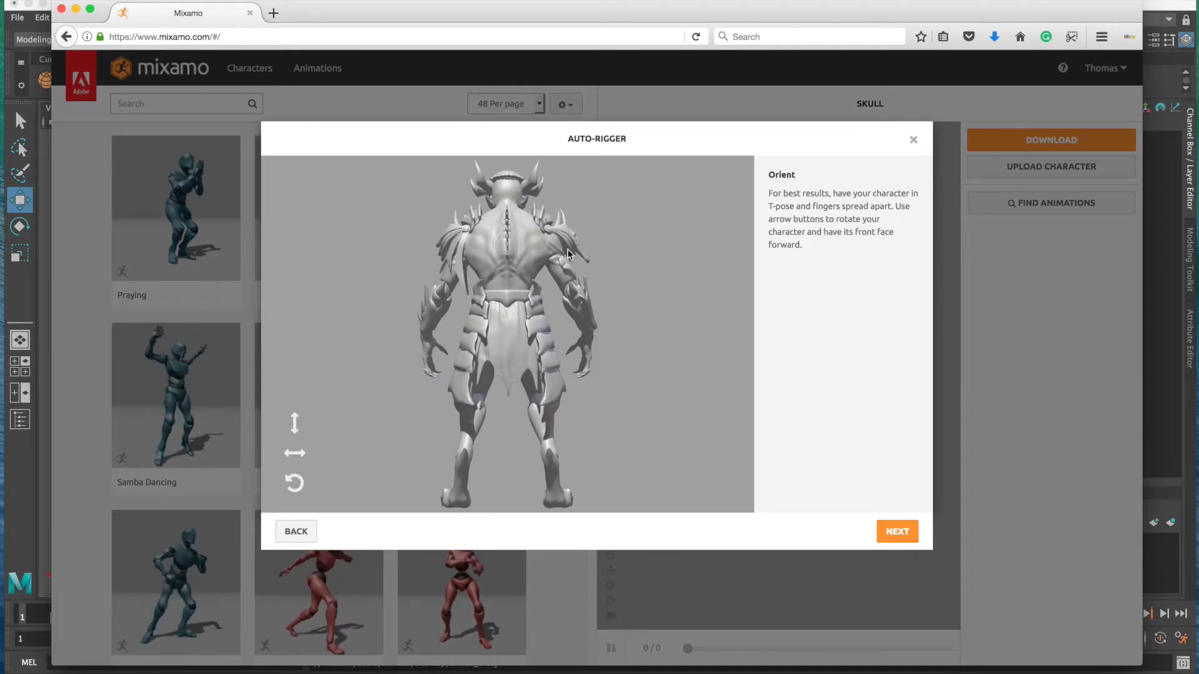
{"action": "left_click", "coordinate": [293, 493]}
{"action": "left_click", "coordinate": [293, 494]}
{"action": "left_click", "coordinate": [293, 493]}
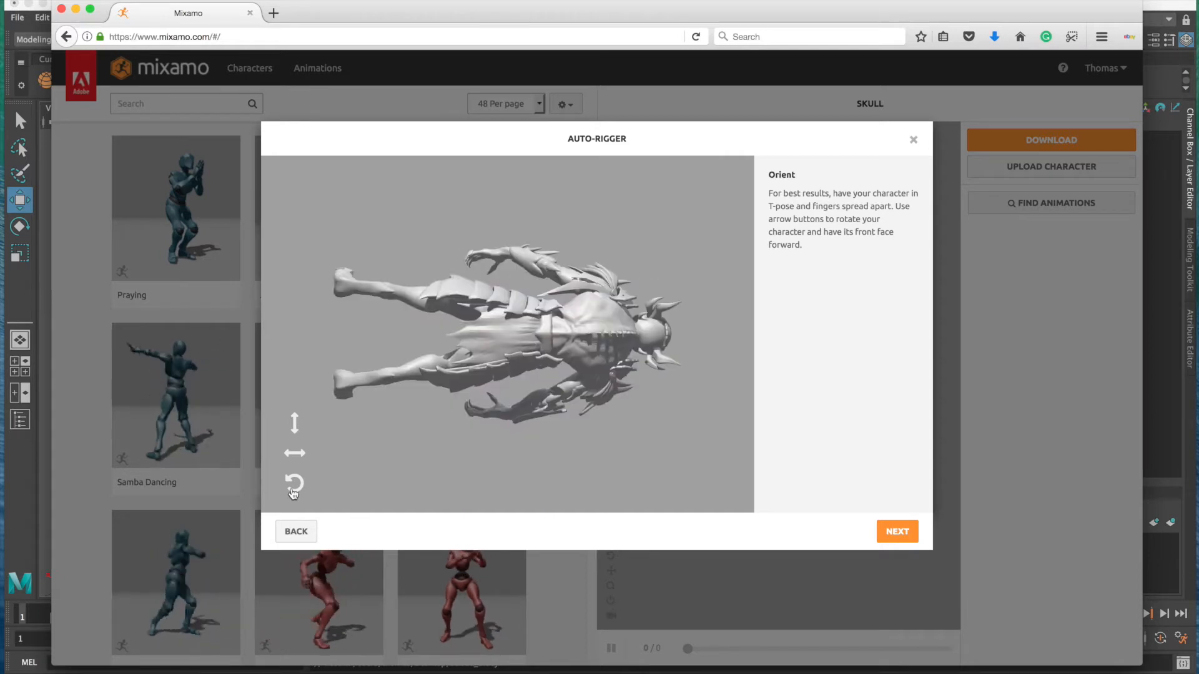
{"action": "left_click", "coordinate": [293, 493]}
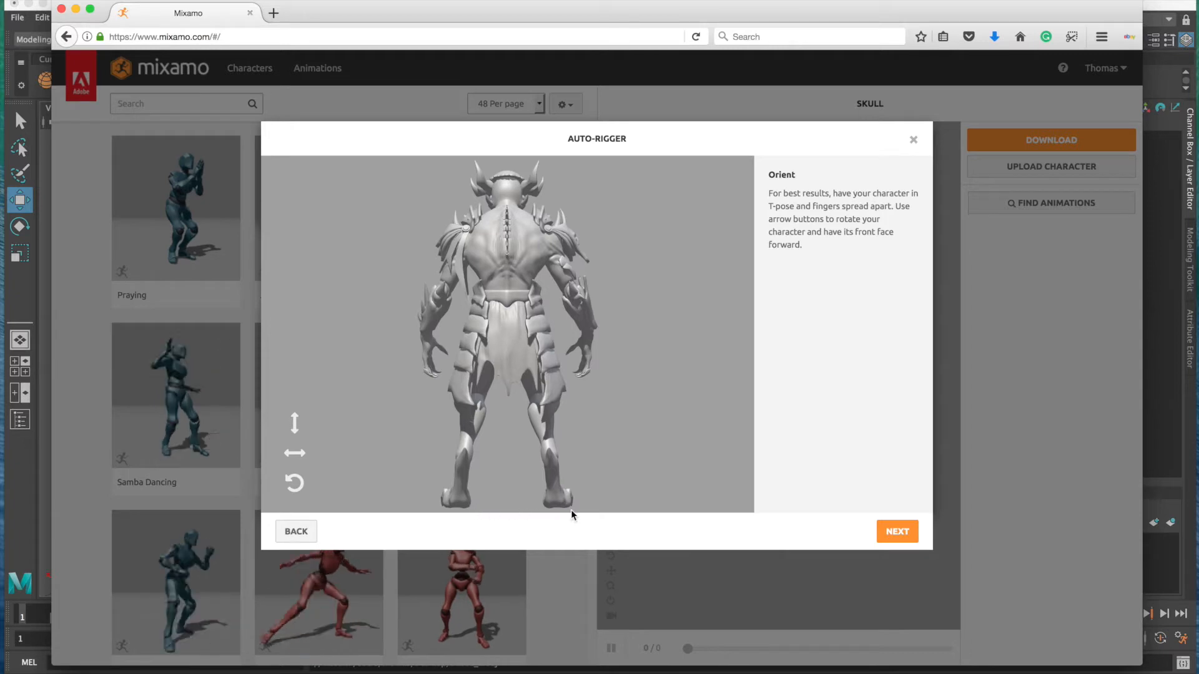
Turn the character horizontally until its front faces forward, and proceed to marker placement
{"action": "left_click", "coordinate": [295, 454]}
{"action": "left_click", "coordinate": [296, 456]}
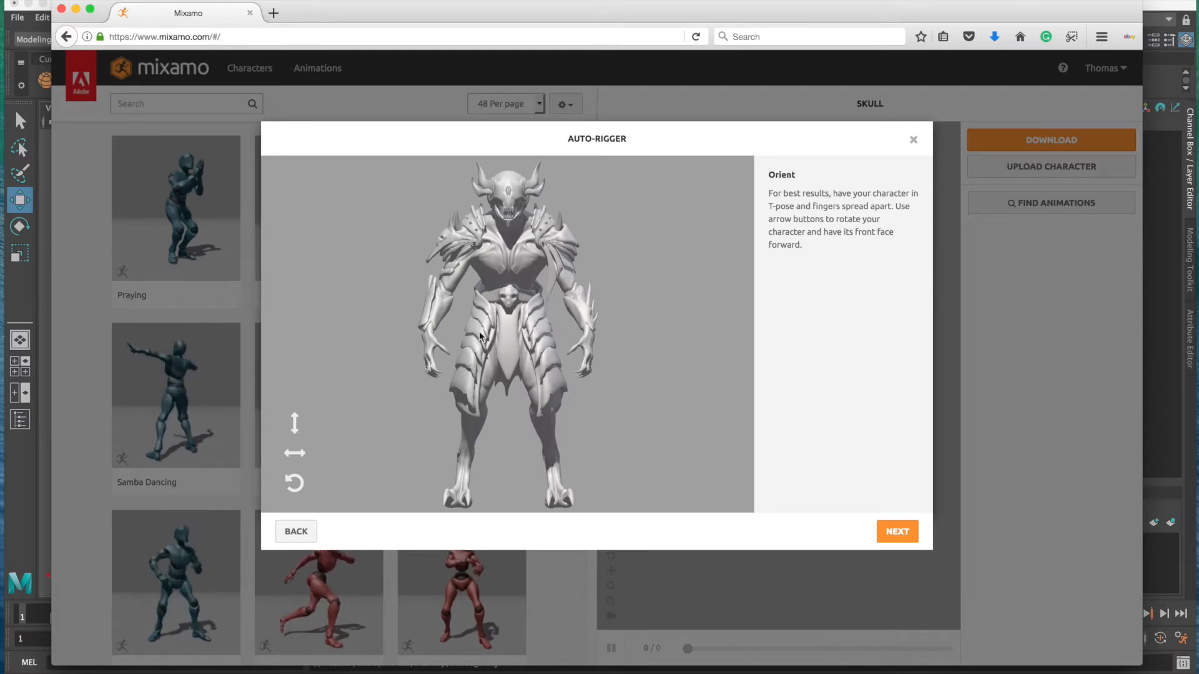
{"action": "left_click", "coordinate": [897, 533]}
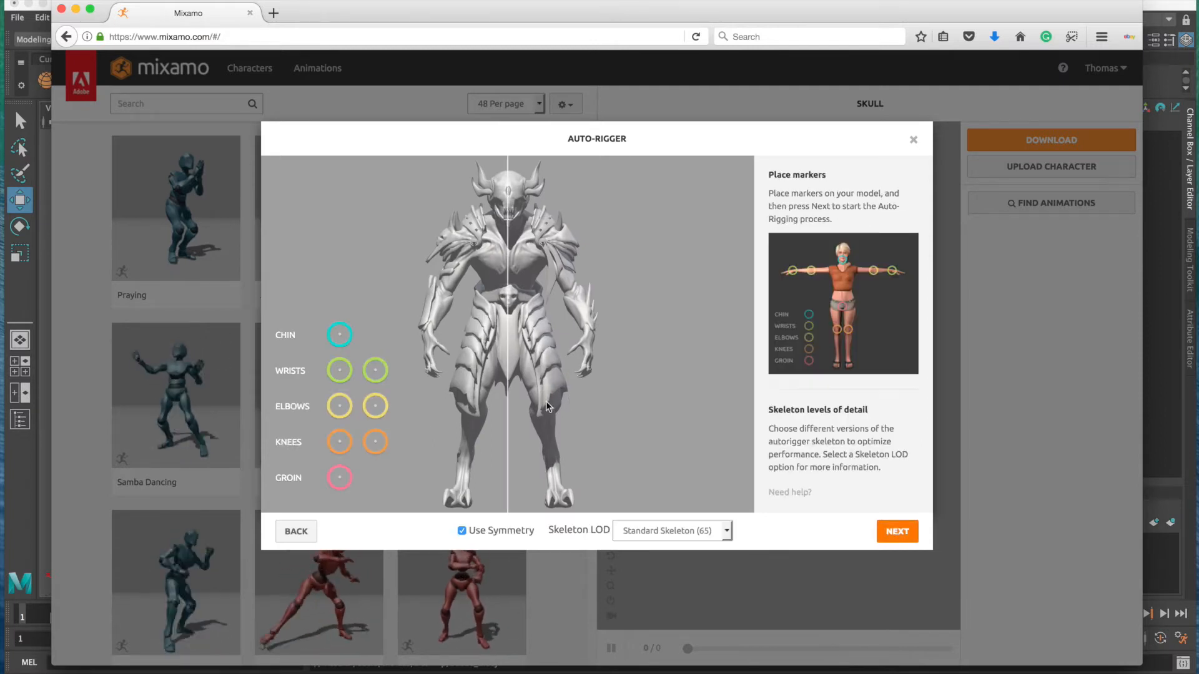
Place the Auto-Rigger markers on the demon's chin, wrists and elbows with symmetry on
{"action": "mouse_move", "coordinate": [341, 336]}
{"action": "left_mouse_down"}
{"action": "mouse_move", "coordinate": [476, 268]}
{"action": "mouse_move", "coordinate": [500, 200]}
{"action": "mouse_move", "coordinate": [511, 229]}
{"action": "left_mouse_up"}
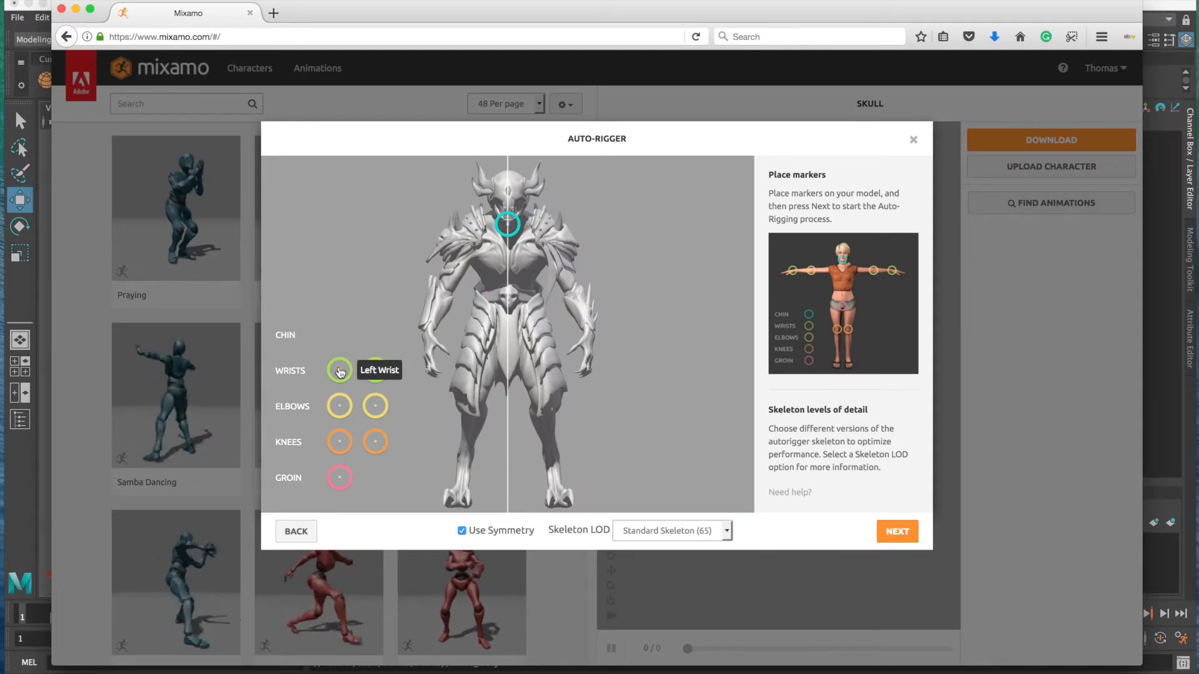
{"action": "left_click_drag", "start_coordinate": [340, 372], "coordinate": [427, 337]}
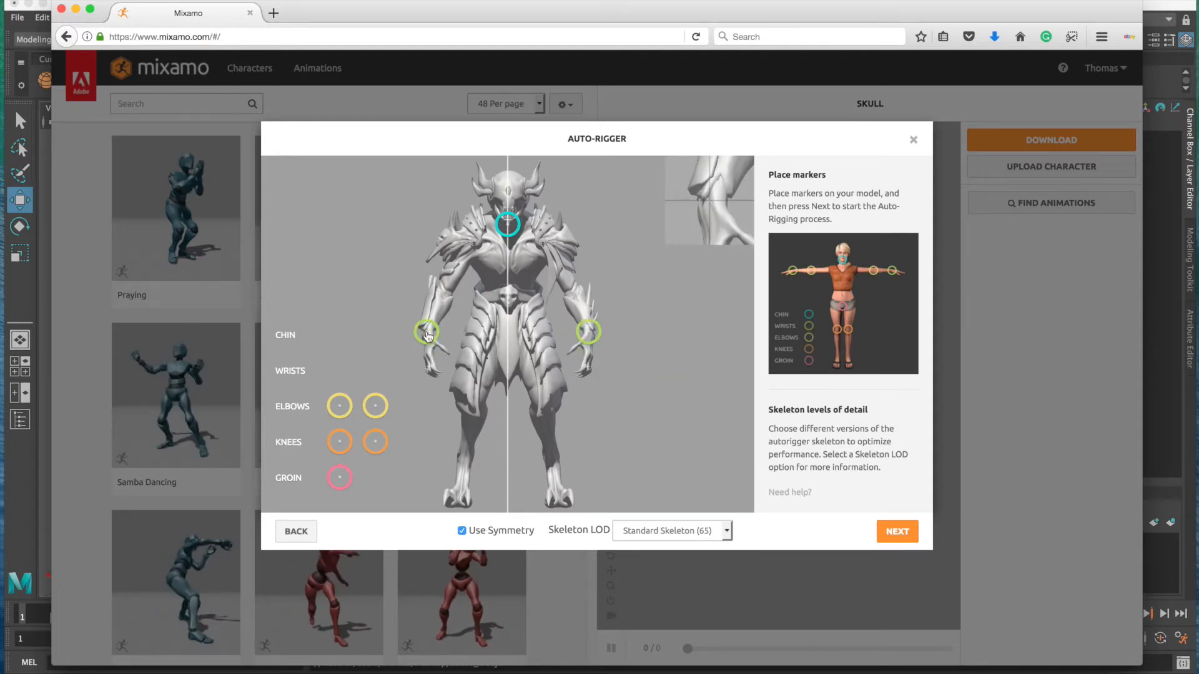
{"action": "left_click_drag", "start_coordinate": [431, 334], "coordinate": [428, 332]}
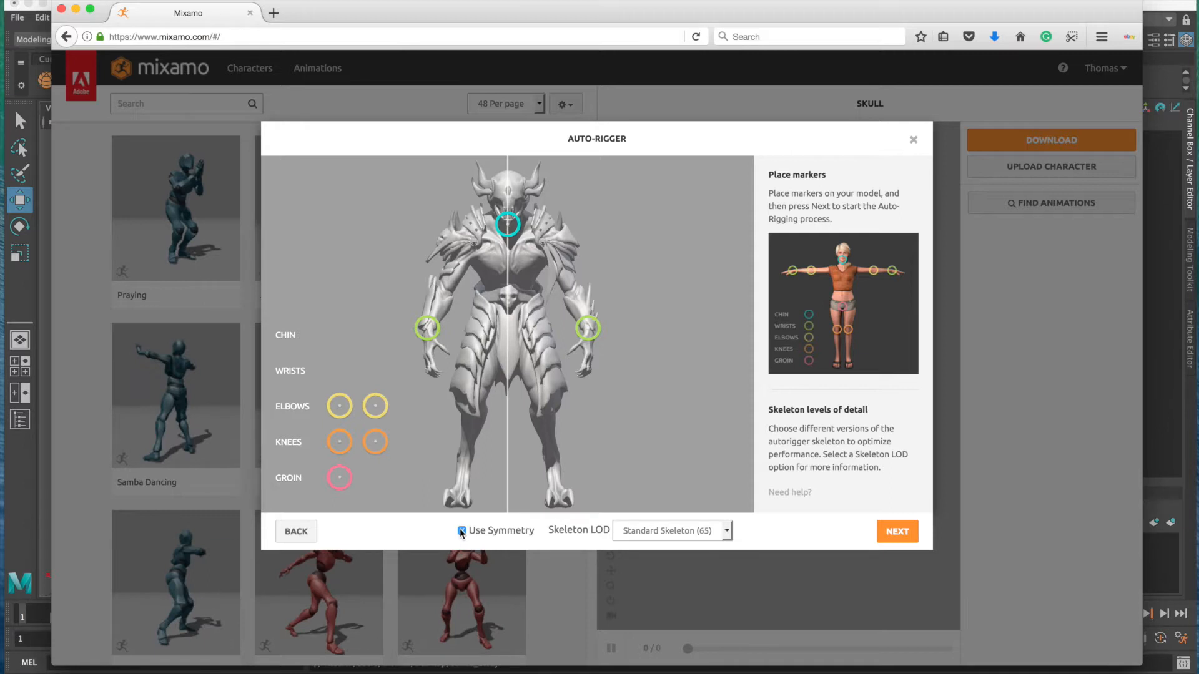
{"action": "mouse_move", "coordinate": [342, 405]}
{"action": "left_mouse_down"}
{"action": "mouse_move", "coordinate": [378, 337]}
{"action": "mouse_move", "coordinate": [447, 292]}
{"action": "left_mouse_up"}
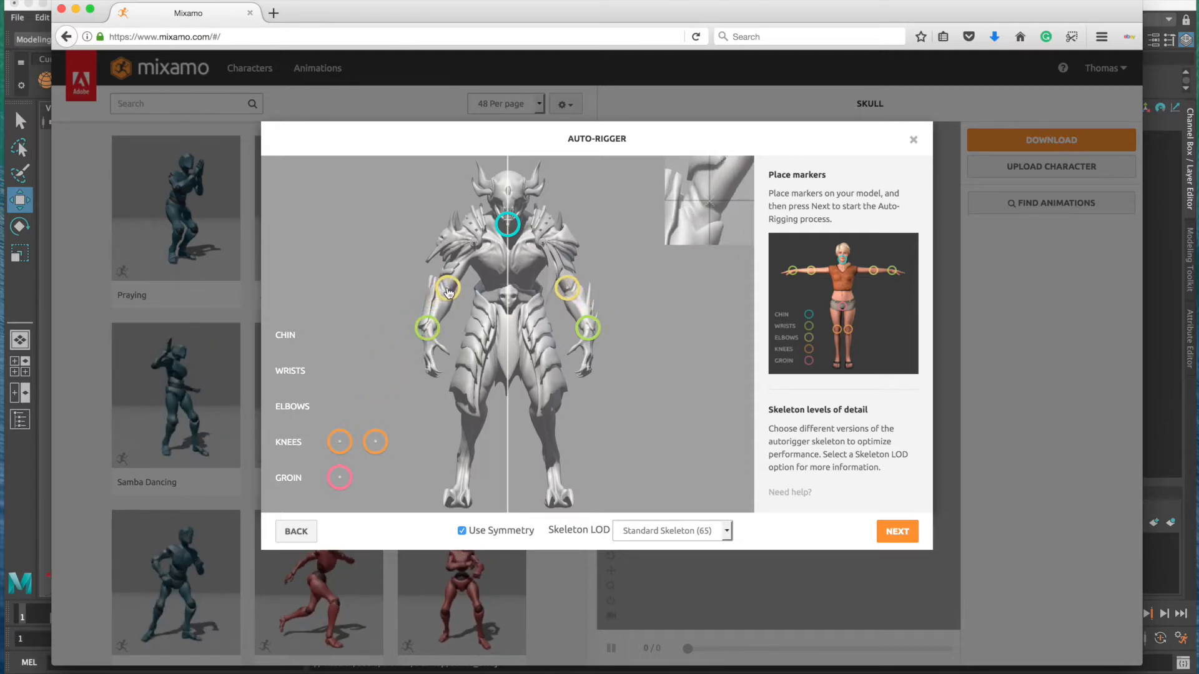
{"action": "left_click_drag", "start_coordinate": [447, 291], "coordinate": [447, 292]}
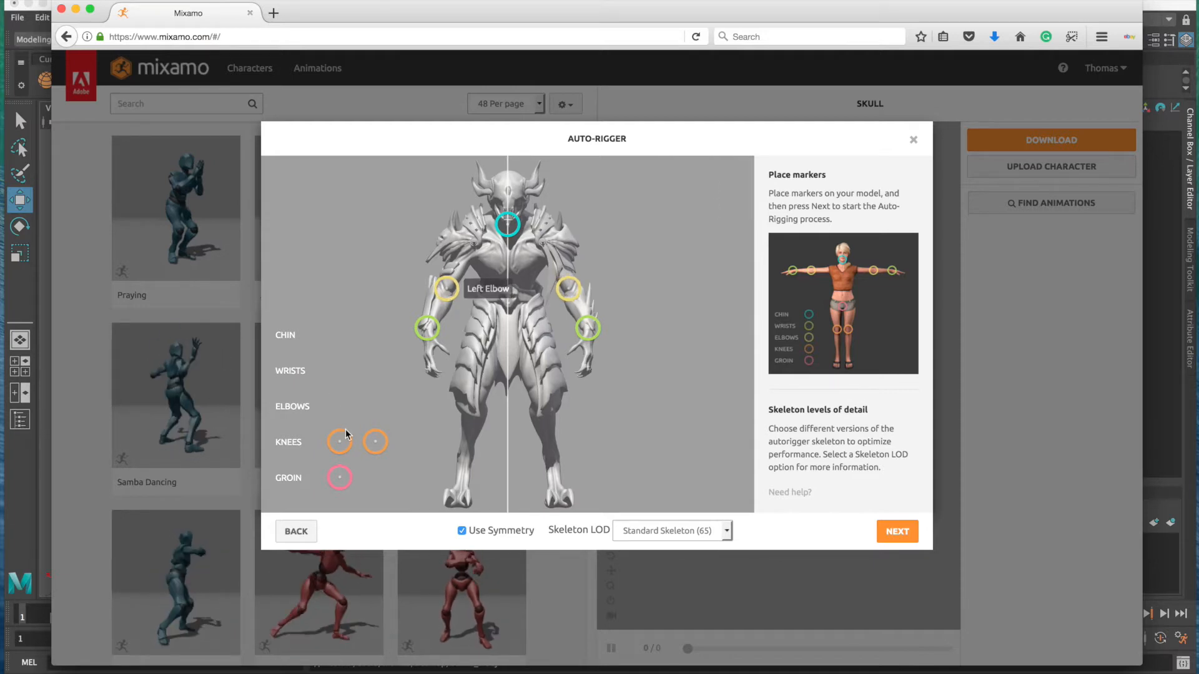
Place the knee markers on the demon's knees and the groin marker on the centre line below the belt
{"action": "left_click_drag", "start_coordinate": [346, 444], "coordinate": [476, 410]}
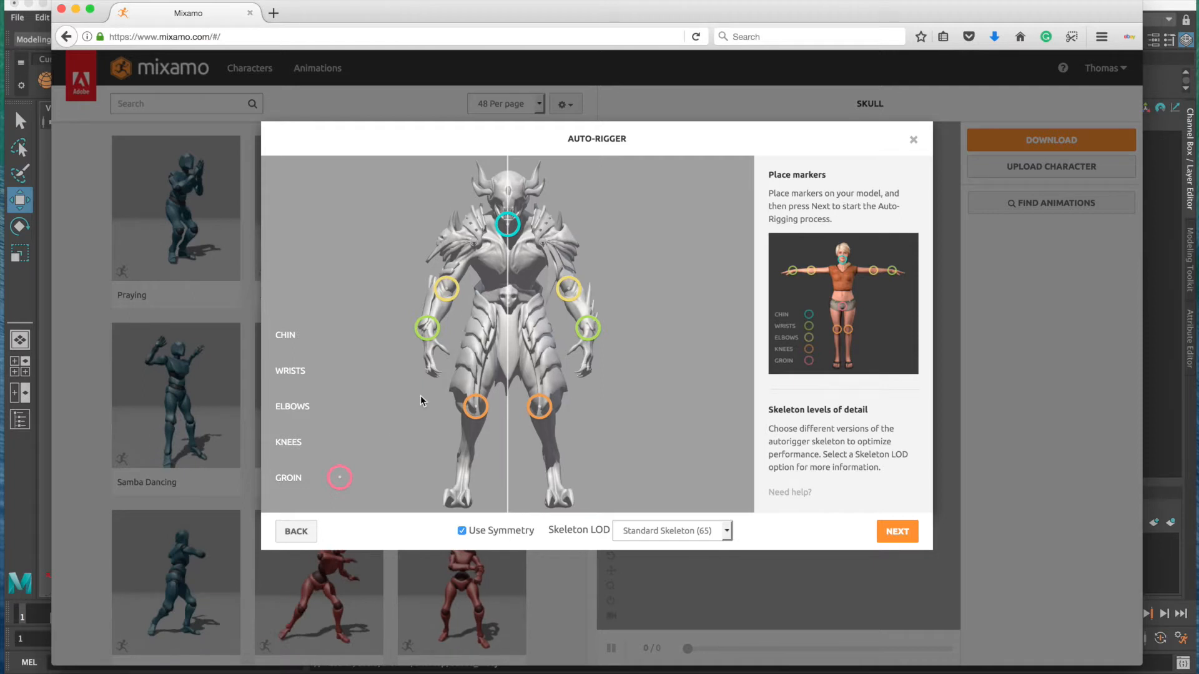
{"action": "mouse_move", "coordinate": [340, 481]}
{"action": "left_mouse_down"}
{"action": "mouse_move", "coordinate": [460, 347]}
{"action": "mouse_move", "coordinate": [510, 332]}
{"action": "left_mouse_up"}
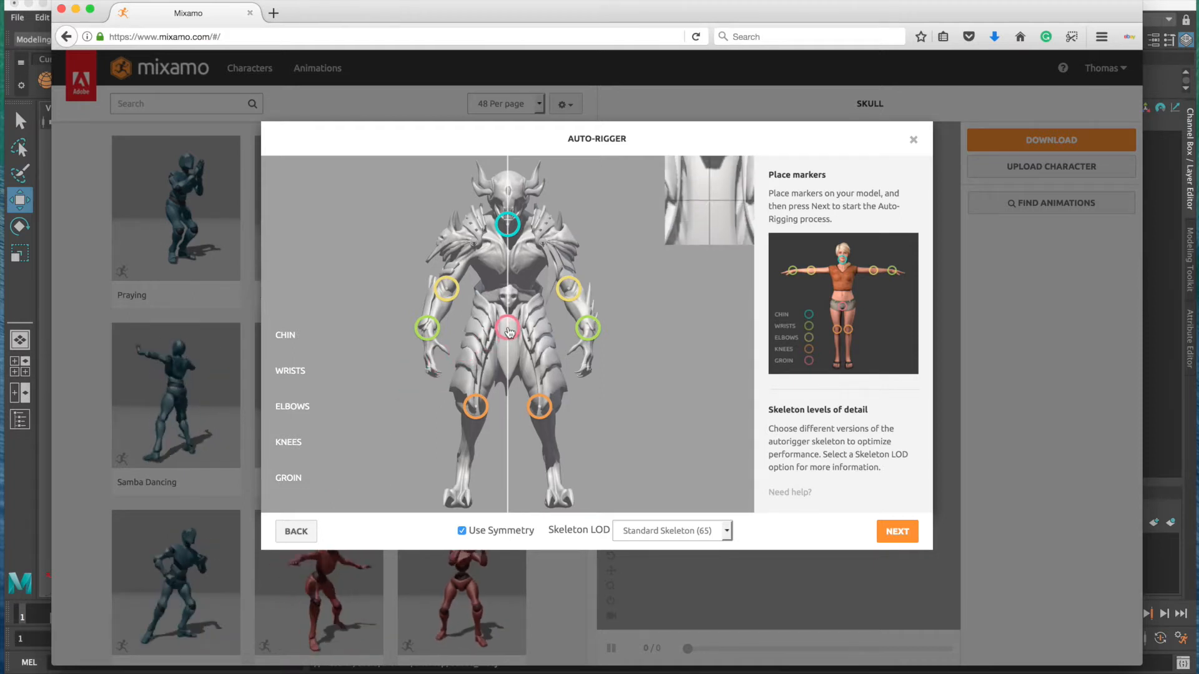
{"action": "left_click_drag", "start_coordinate": [510, 332], "coordinate": [510, 332]}
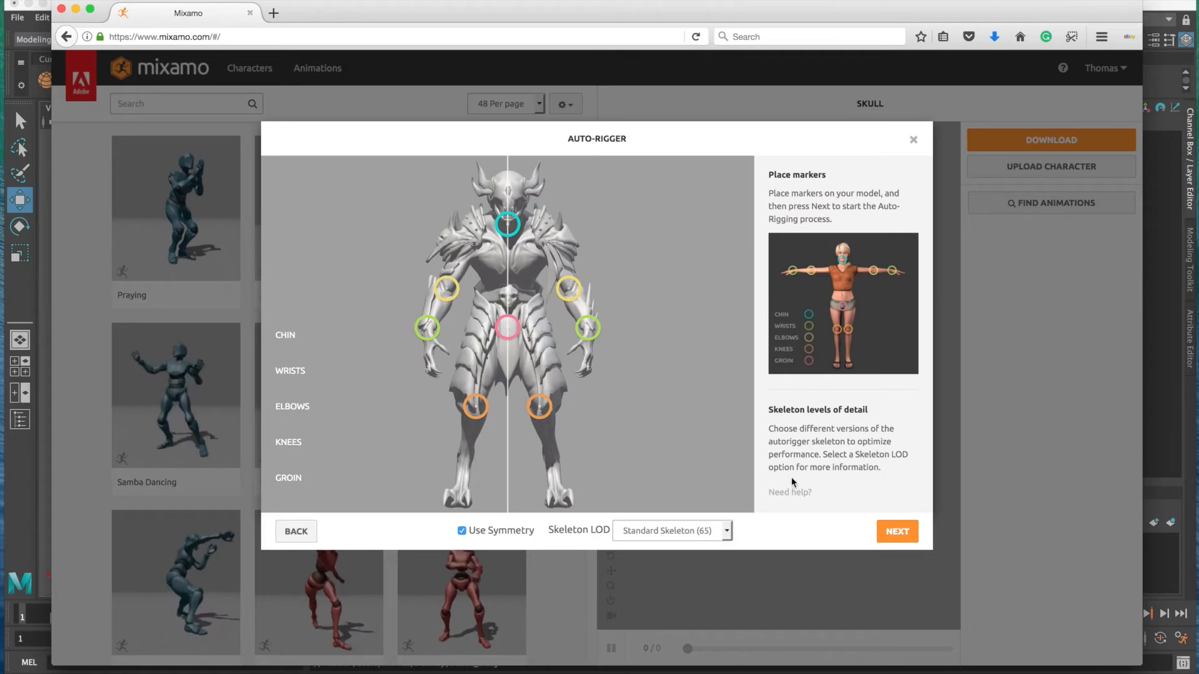
Run the auto-rigging with the Standard Skeleton (65), accept the reviewed rig, and replace the previous character with the new one
{"action": "left_click", "coordinate": [897, 533]}
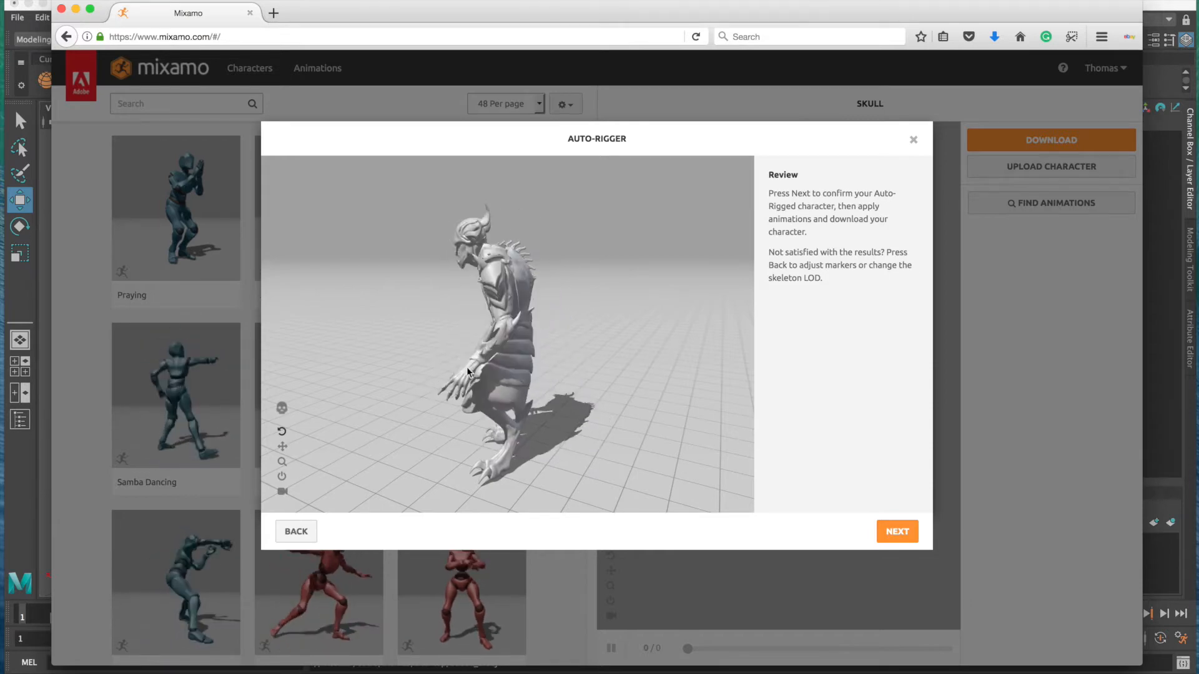
{"action": "left_click", "coordinate": [894, 533]}
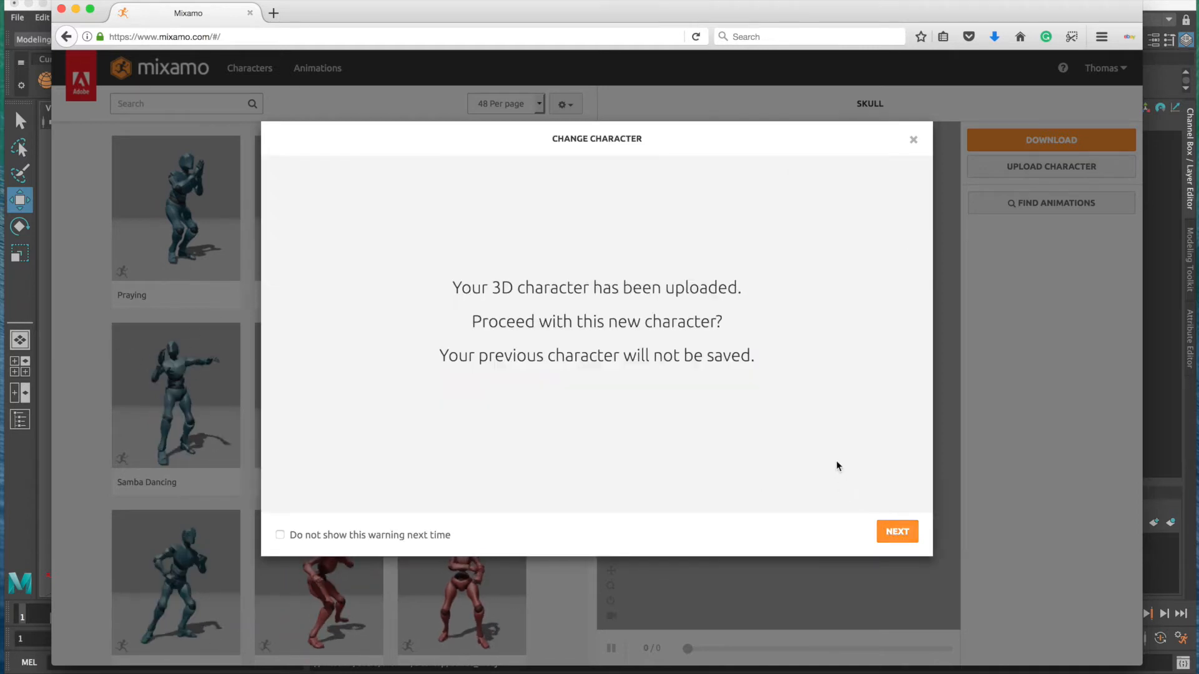
{"action": "left_click", "coordinate": [898, 532]}
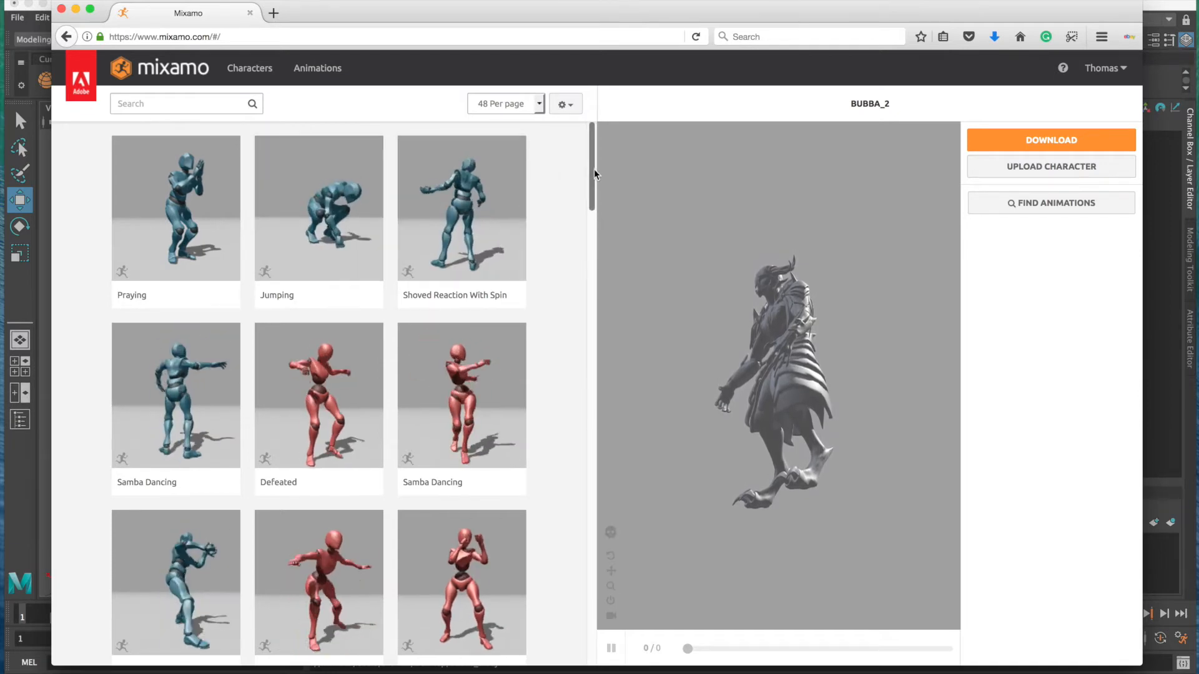
Browse the first page of animations and apply the Defeated animation to the rigged demon
{"action": "scroll", "coordinate": [594, 250], "scroll_direction": "down", "scroll_amount": 2}
{"action": "left_click_drag", "start_coordinate": [594, 256], "coordinate": [592, 670]}
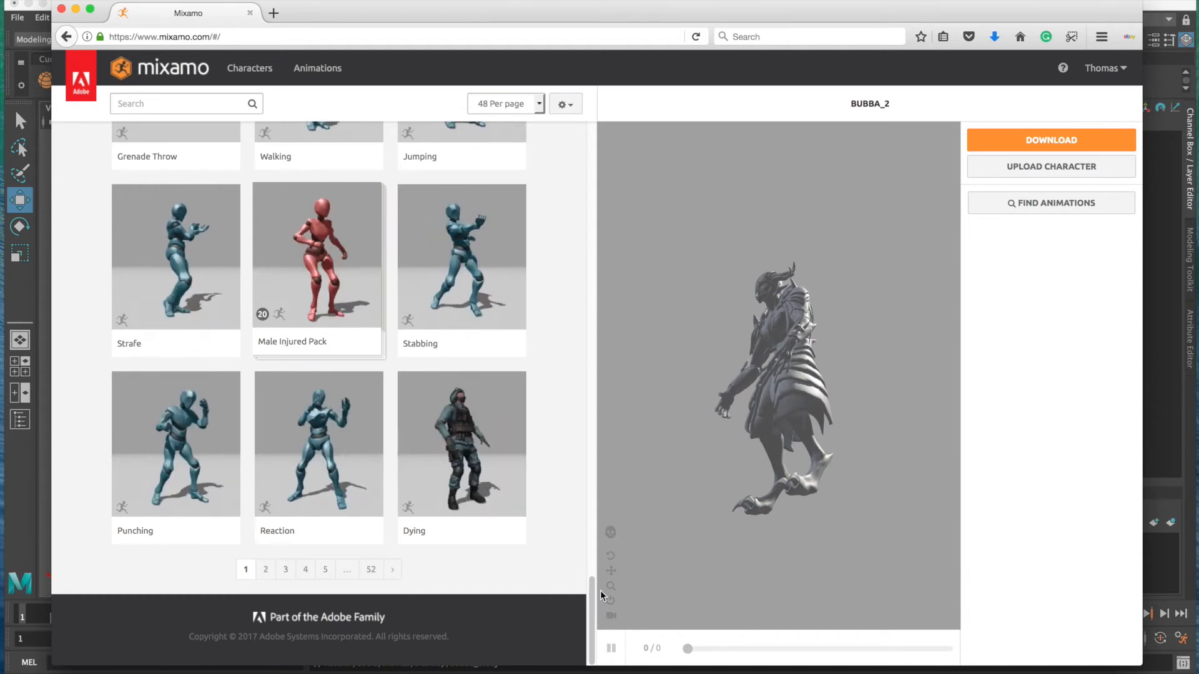
{"action": "left_click_drag", "start_coordinate": [592, 581], "coordinate": [598, 139]}
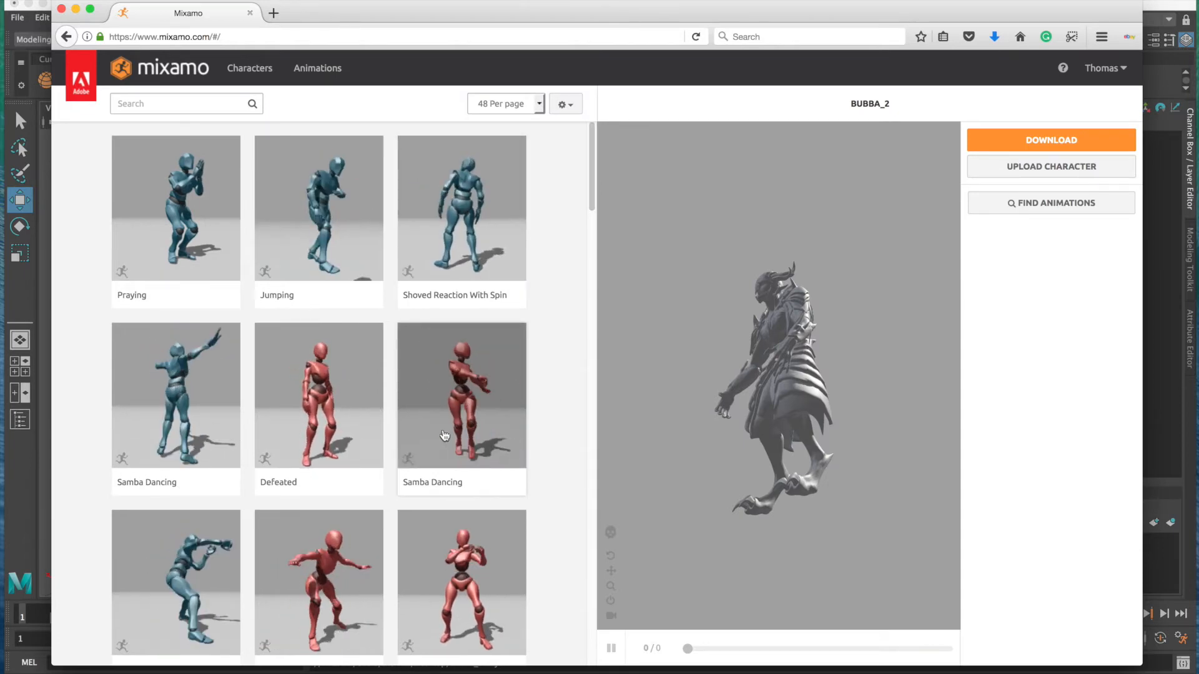
{"action": "left_click", "coordinate": [309, 393]}
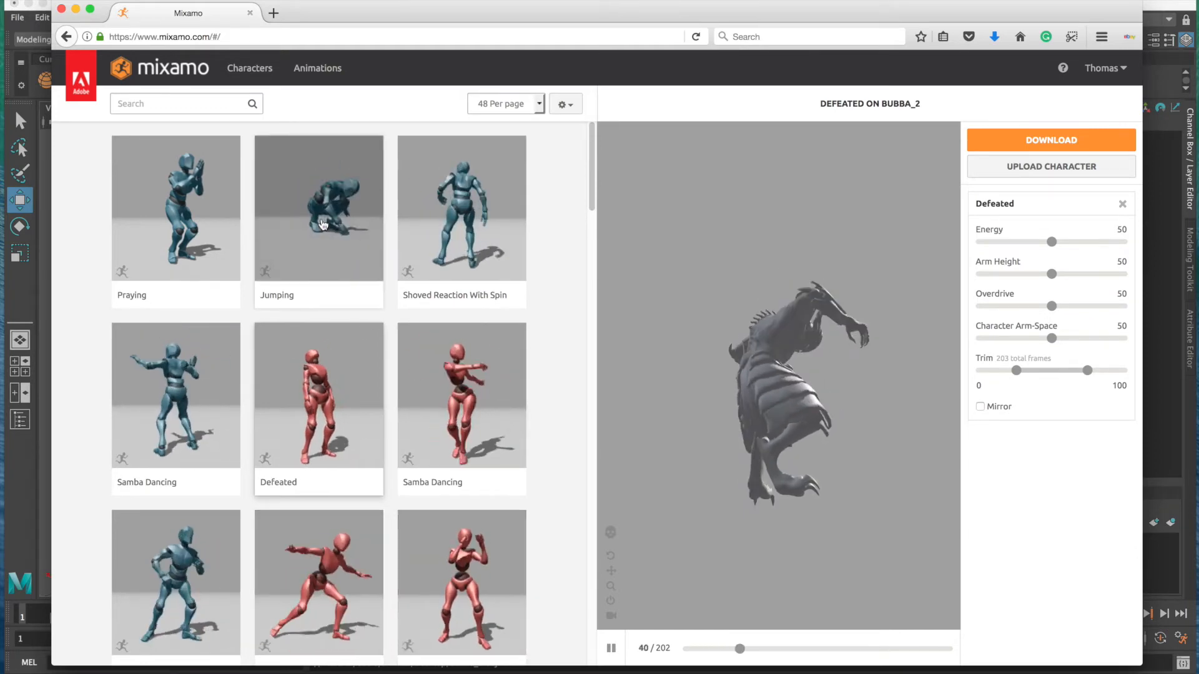
Set the Defeated animation's Arm Height to 67 and try Energy at 80 before settling on 7
{"action": "left_click_drag", "start_coordinate": [883, 484], "coordinate": [749, 497]}
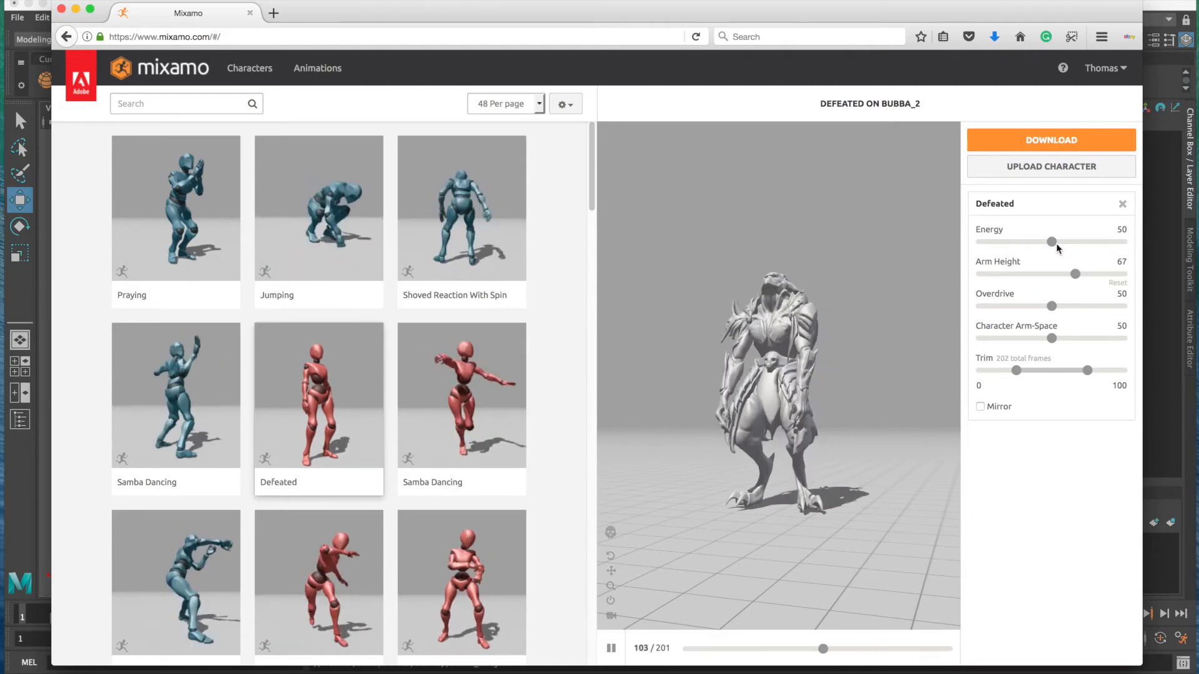
{"action": "left_click", "coordinate": [1094, 243]}
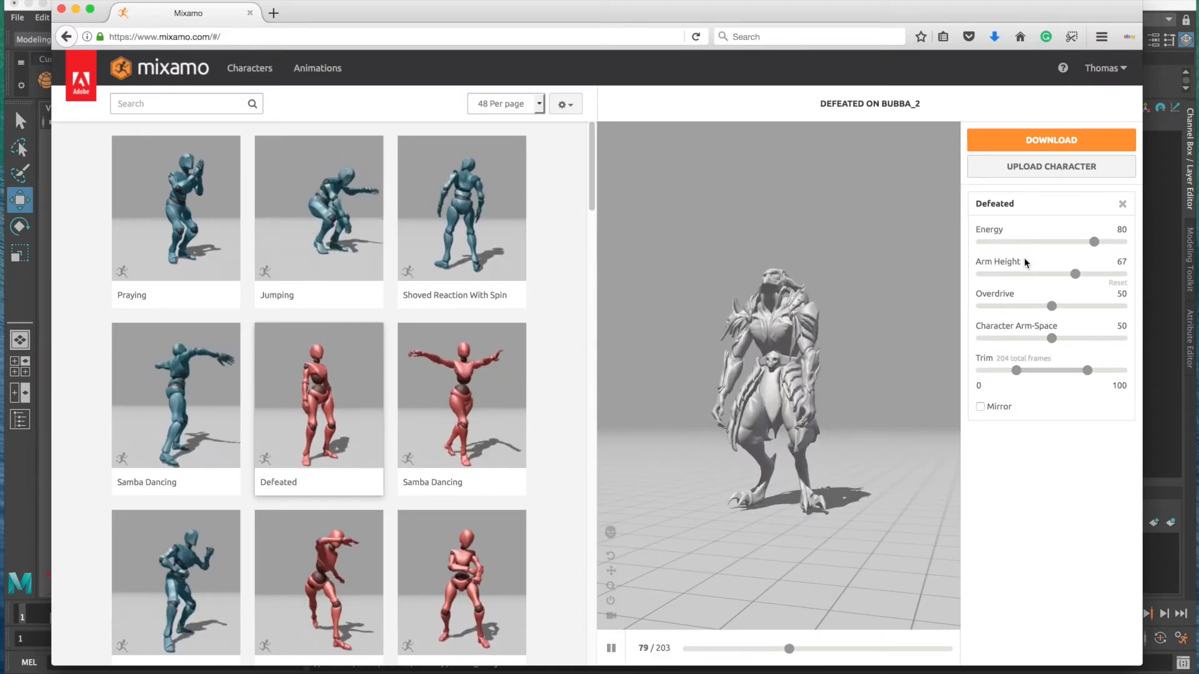
{"action": "left_click_drag", "start_coordinate": [1052, 242], "coordinate": [992, 247]}
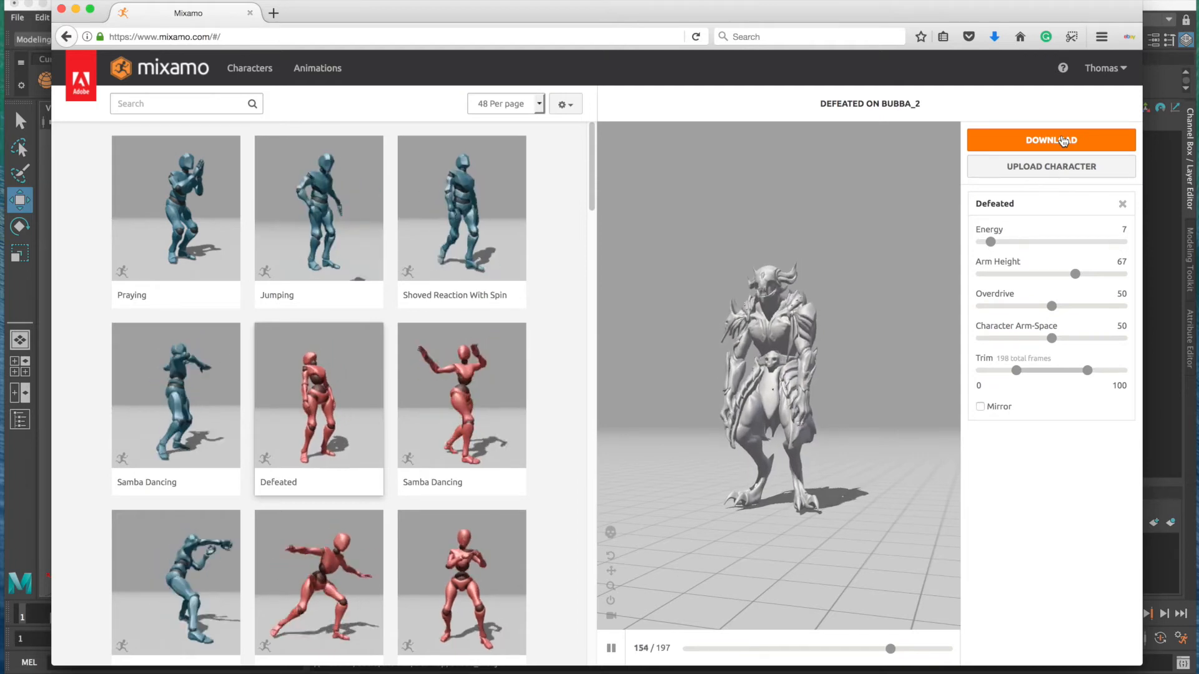
Download the animated character as FBX with skin, 30 frames per second and no keyframe reduction, saving it as Defeated.fbx
{"action": "left_click", "coordinate": [1063, 140]}
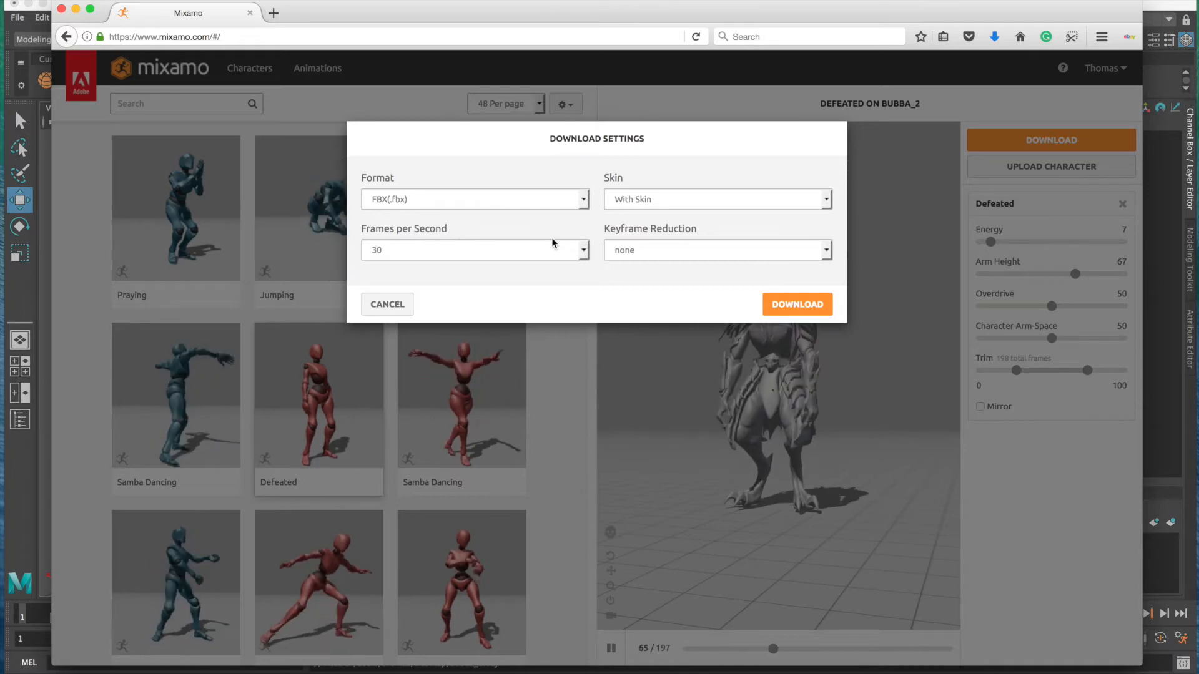
{"action": "left_click", "coordinate": [794, 305]}
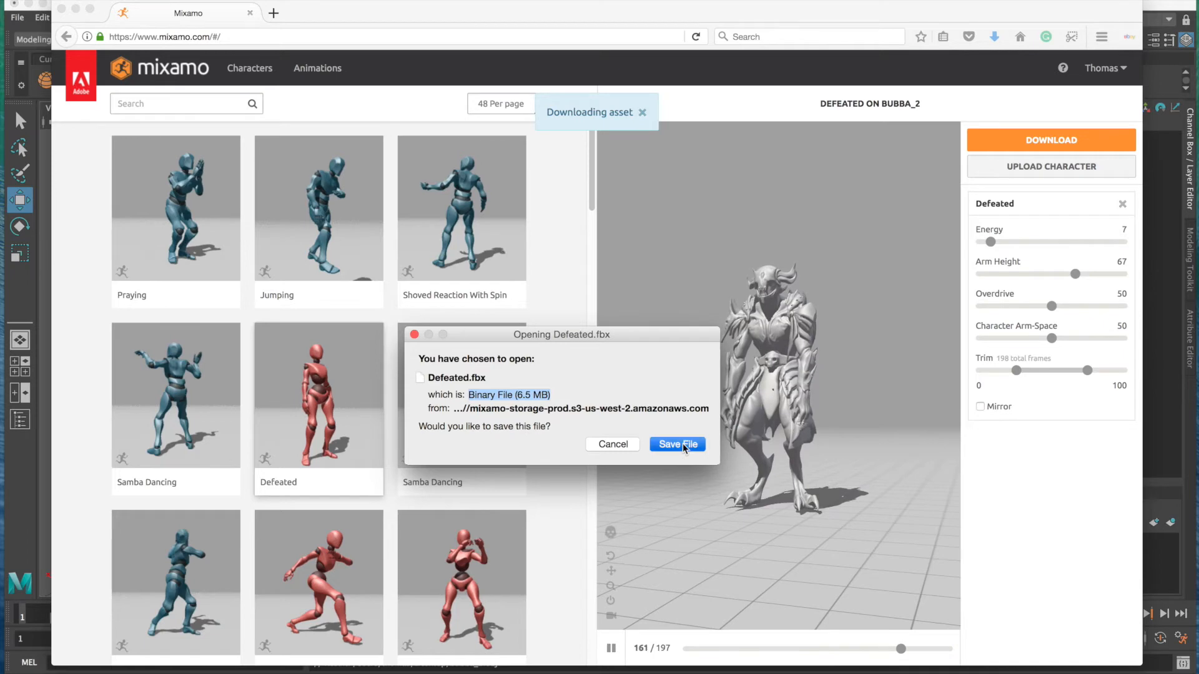
{"action": "left_click", "coordinate": [677, 445]}
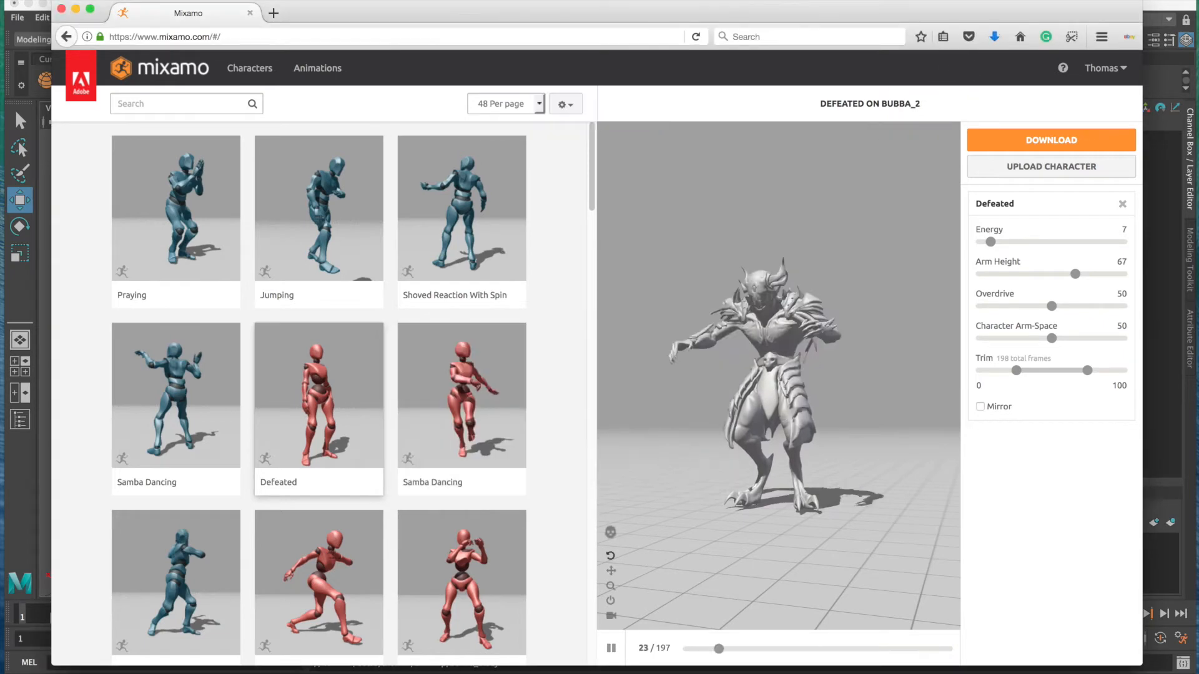
Move the browser and Maya windows aside to check for Defeated.fbx on the desktop, and bring Maya back into view
{"action": "left_click_drag", "start_coordinate": [998, 5], "coordinate": [479, 127]}
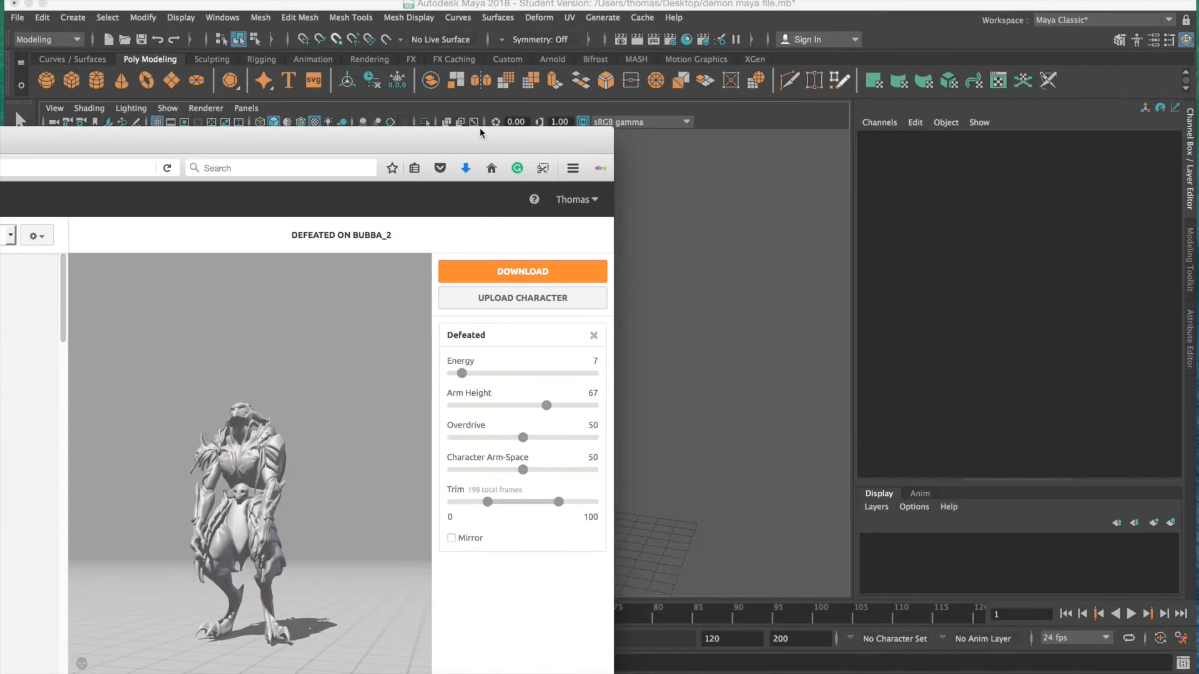
{"action": "left_click", "coordinate": [860, 13]}
{"action": "left_click_drag", "start_coordinate": [860, 14], "coordinate": [0, 16]}
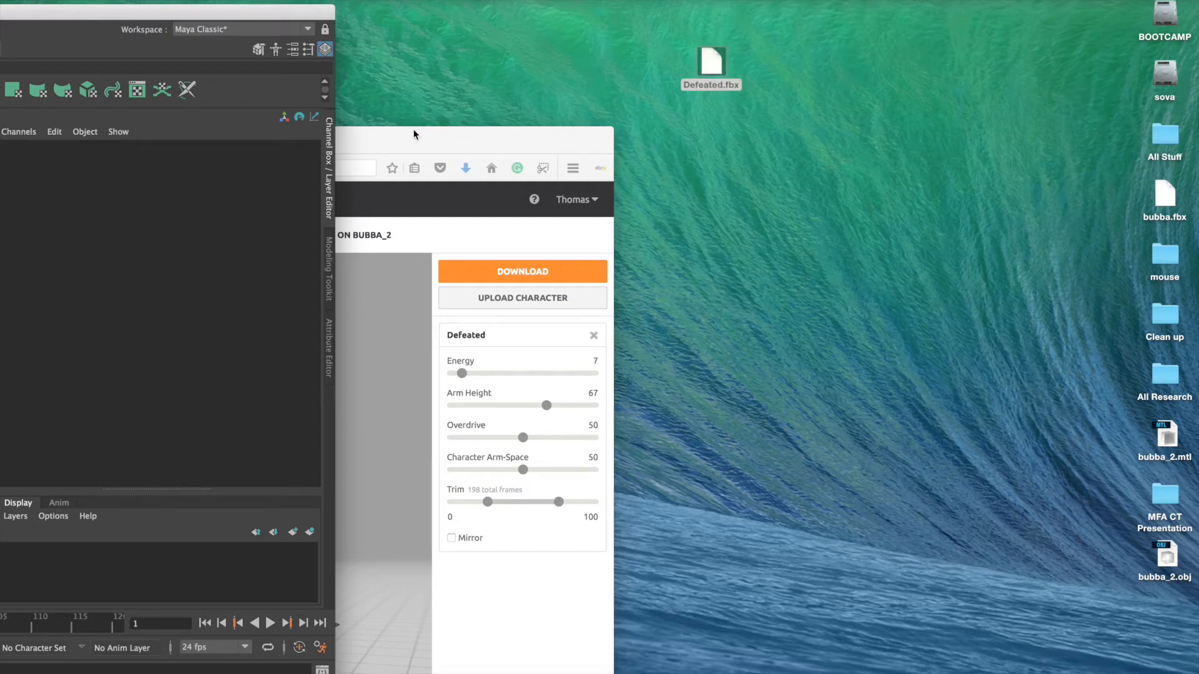
{"action": "left_click_drag", "start_coordinate": [141, 3], "coordinate": [1017, 7]}
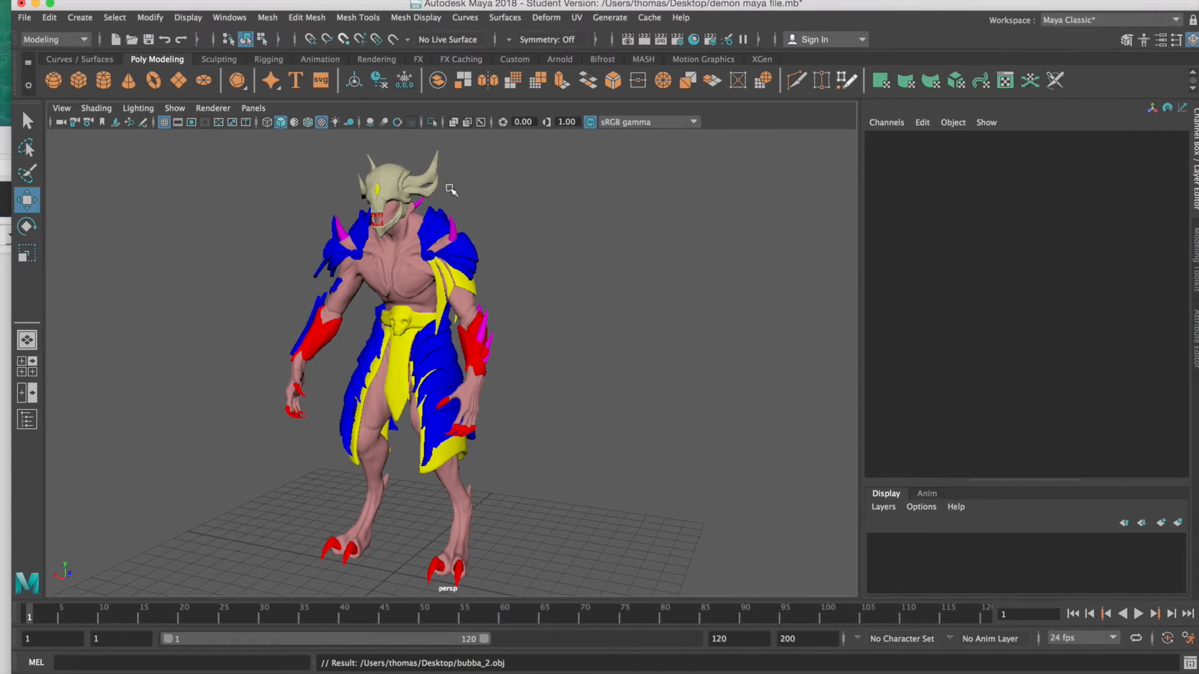
Start a new scene in Maya without saving the changes to demon maya file.mb
{"action": "left_click", "coordinate": [24, 18]}
{"action": "left_click", "coordinate": [42, 41]}
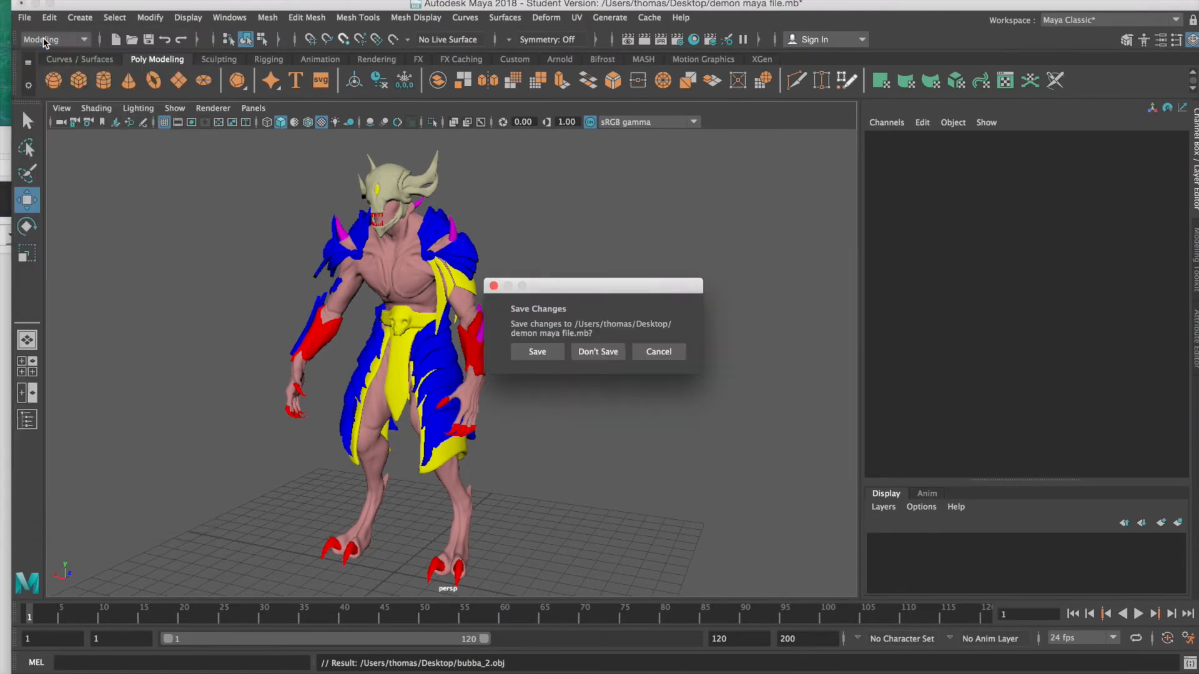
{"action": "left_click", "coordinate": [596, 351]}
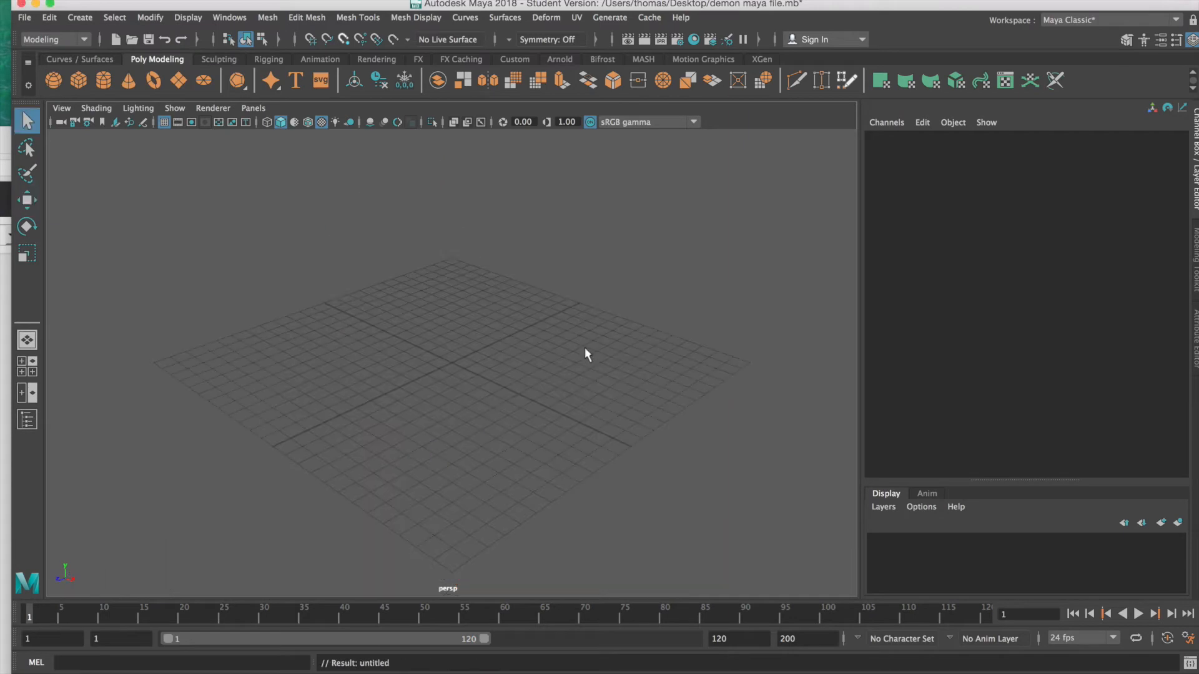
Import bubba.fbx from the Desktop into the empty scene
{"action": "left_click", "coordinate": [24, 18]}
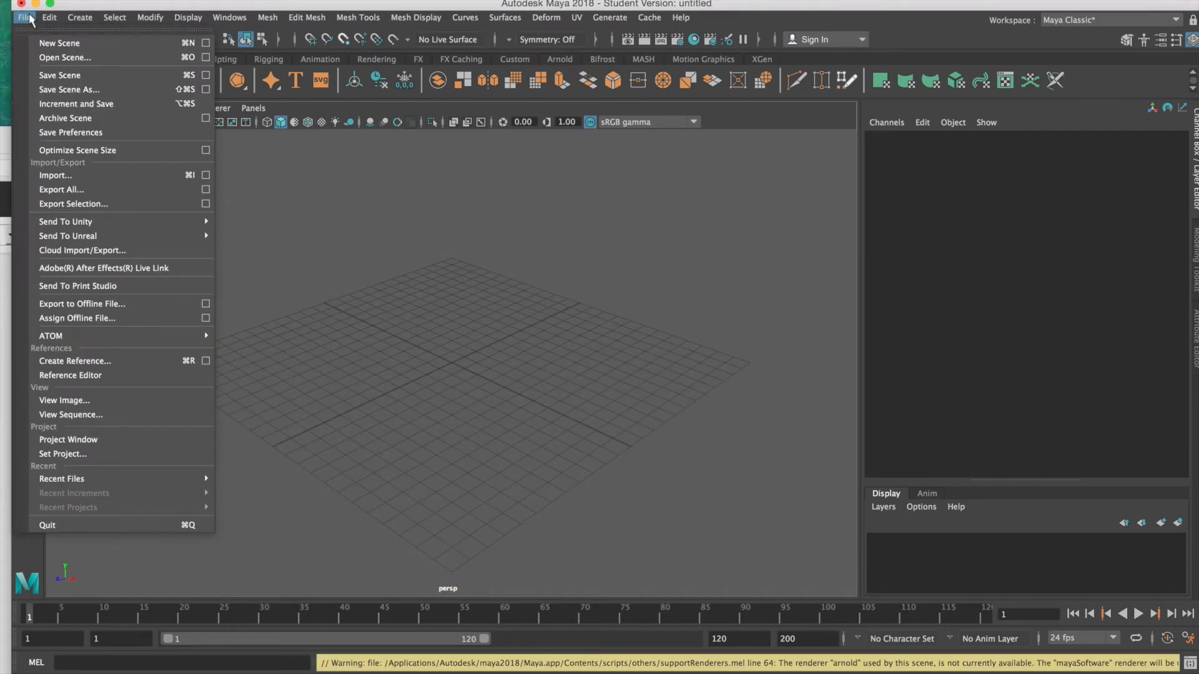
{"action": "left_click", "coordinate": [99, 176]}
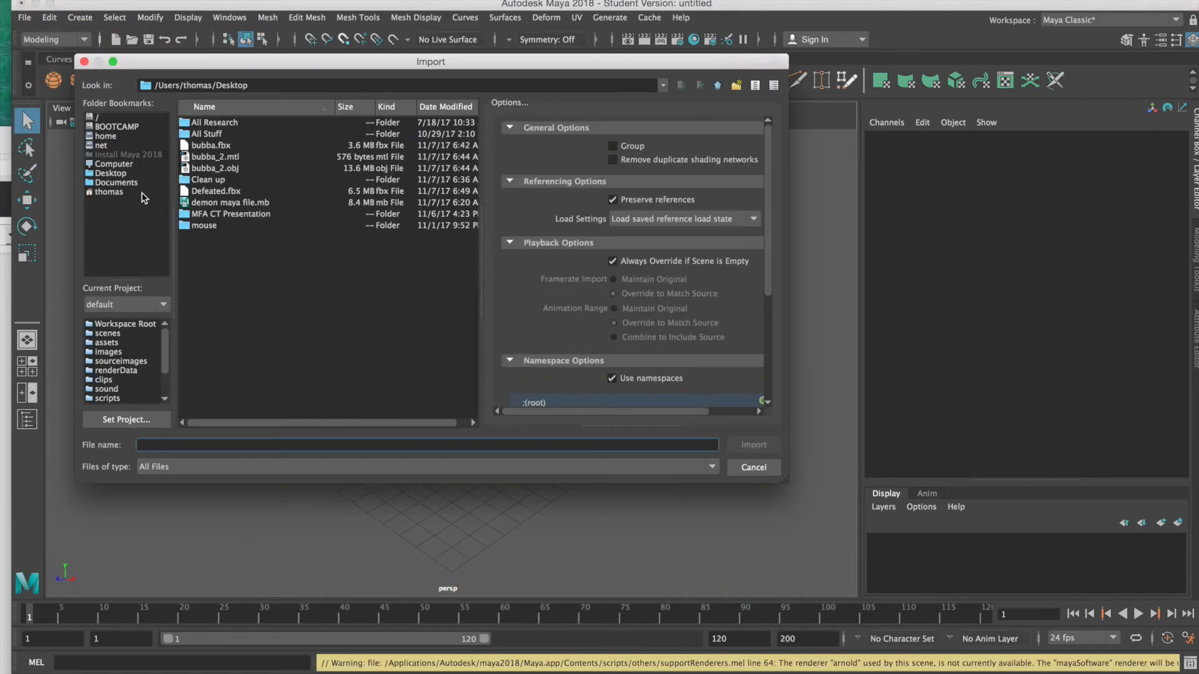
{"action": "left_click", "coordinate": [111, 174]}
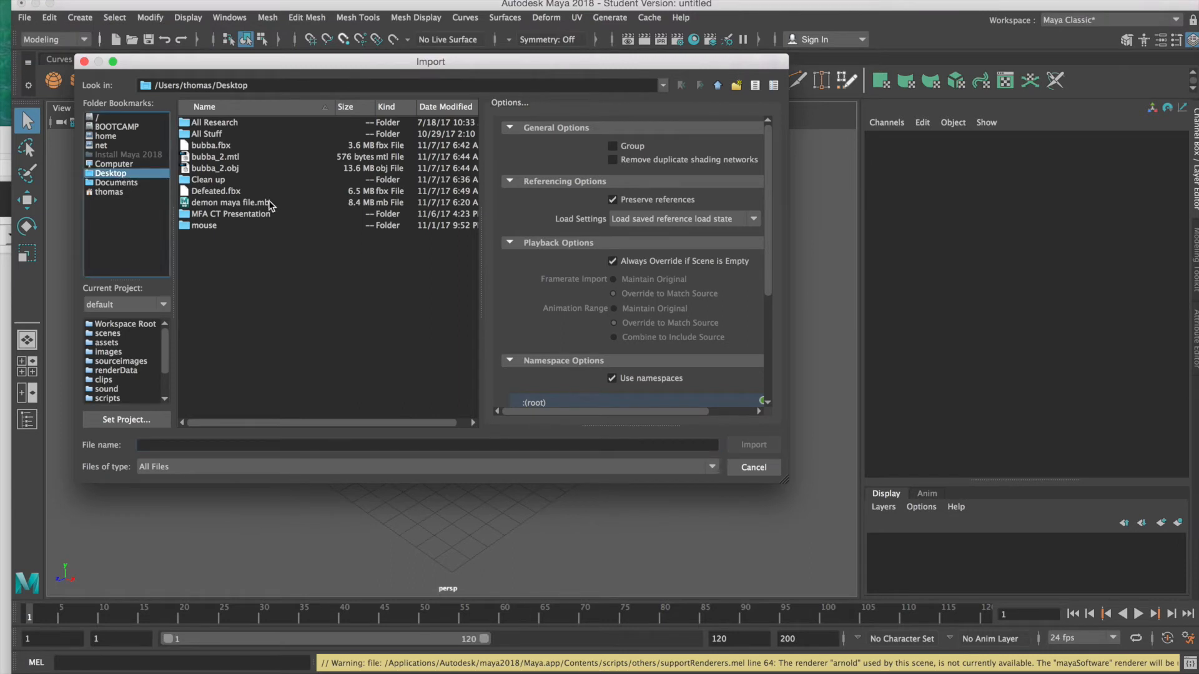
{"action": "left_click", "coordinate": [236, 146]}
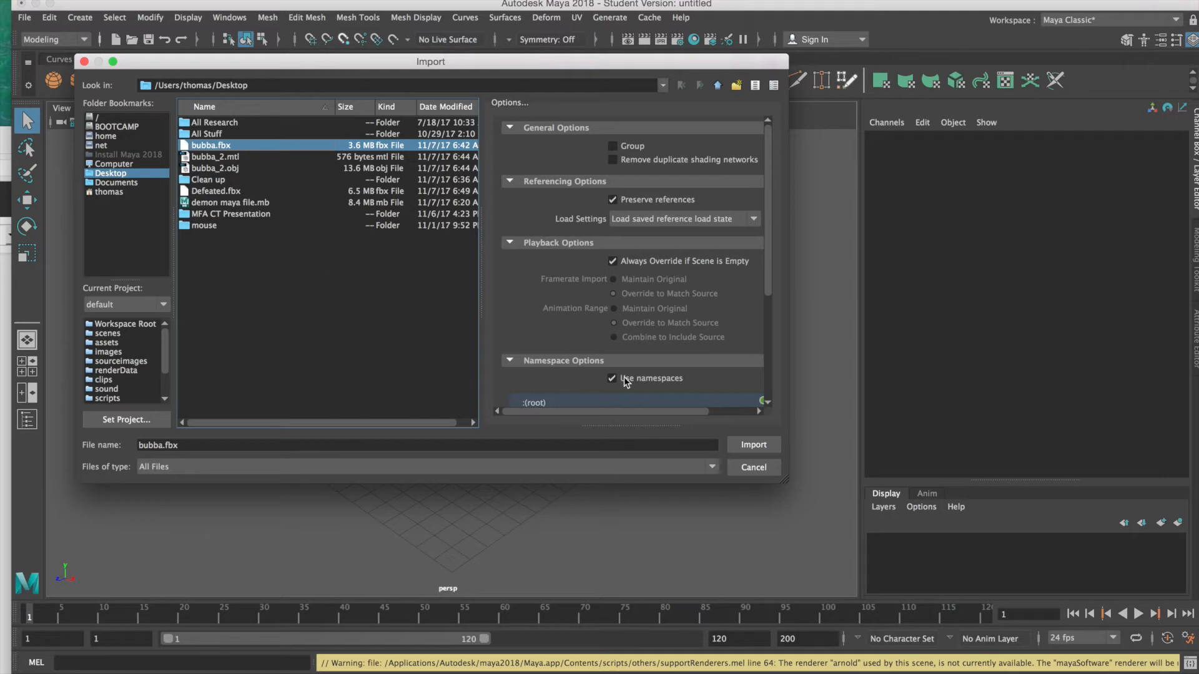
{"action": "left_click", "coordinate": [751, 446]}
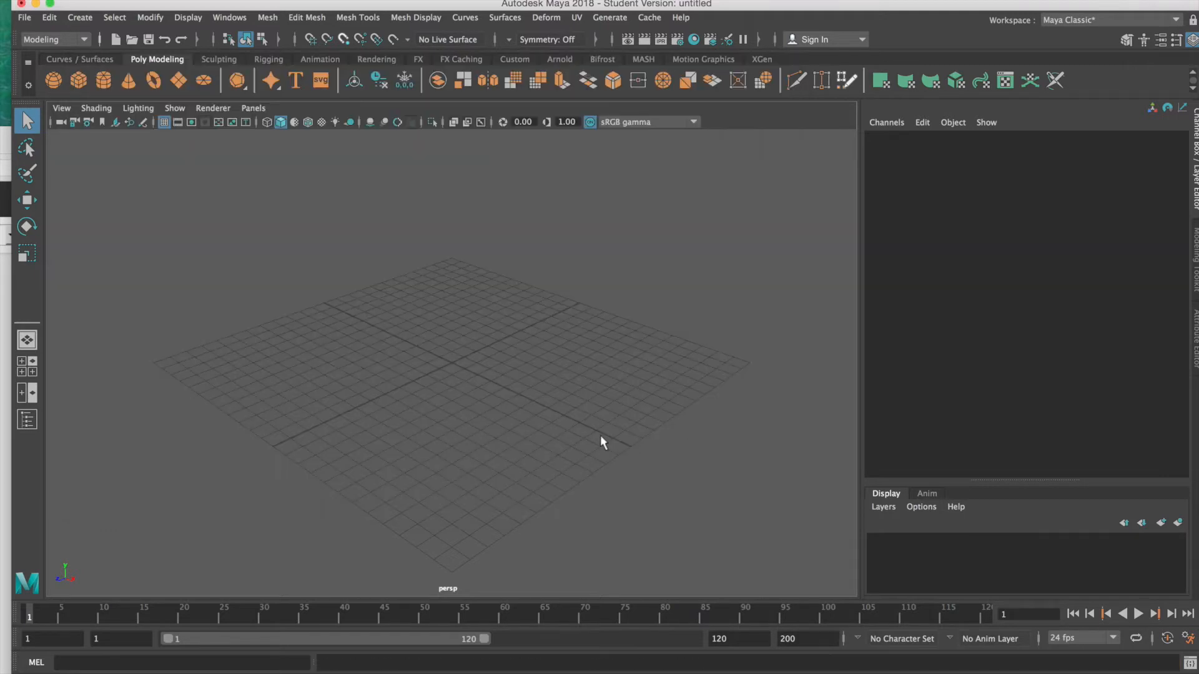
View the imported bubba model from the front and play the timeline to check it for animation
{"action": "left_click_drag", "start_coordinate": [627, 293], "coordinate": [417, 398], "text": "alt"}
{"action": "middle_click_drag", "start_coordinate": [505, 341], "coordinate": [534, 366], "text": "alt"}
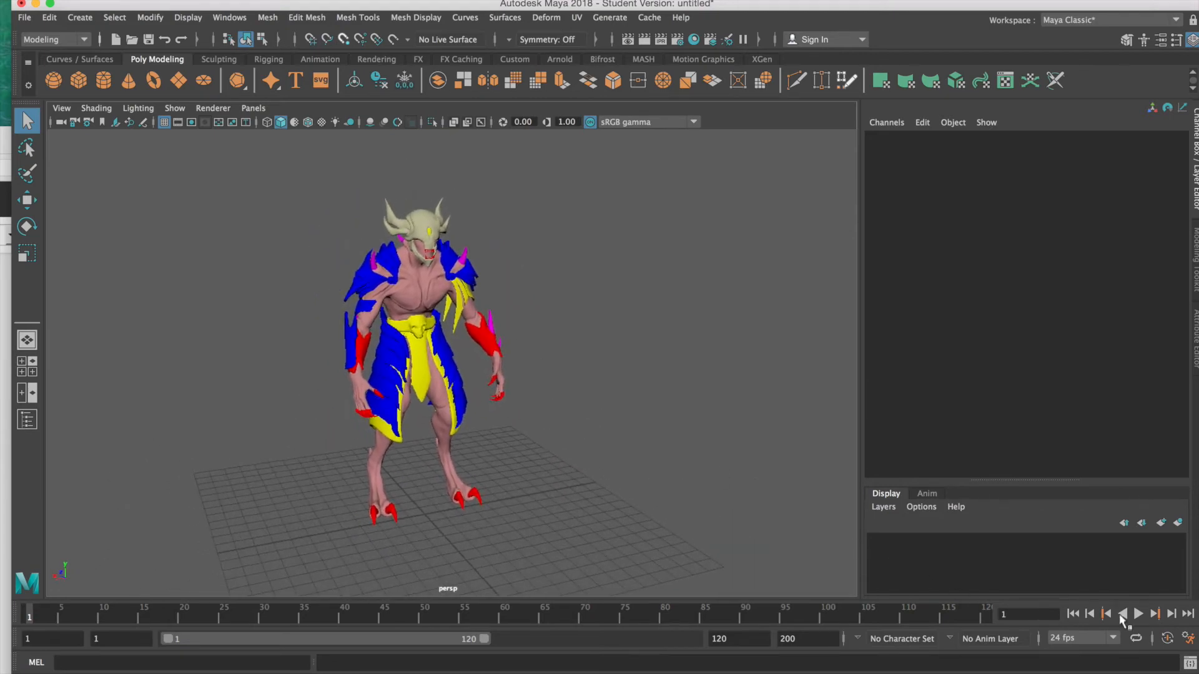
{"action": "left_click", "coordinate": [1138, 615]}
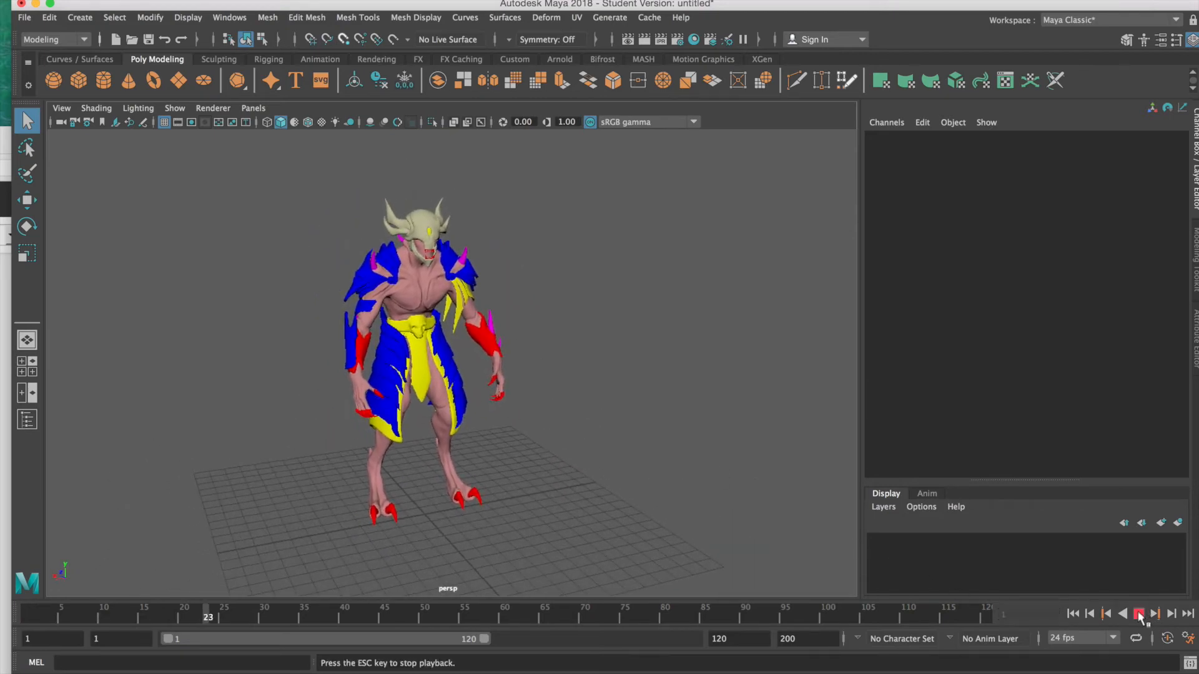
{"action": "left_click", "coordinate": [1139, 615]}
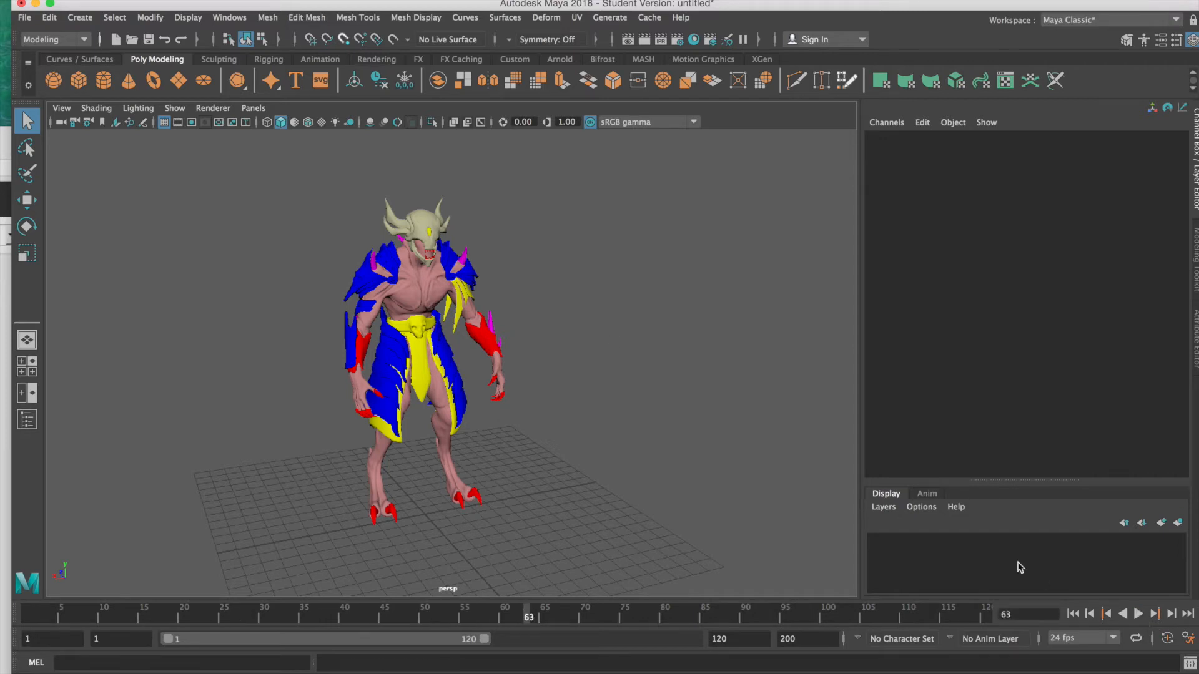
Discard the untitled scene with the bubba model and start a new empty scene without saving
{"action": "left_click", "coordinate": [25, 17]}
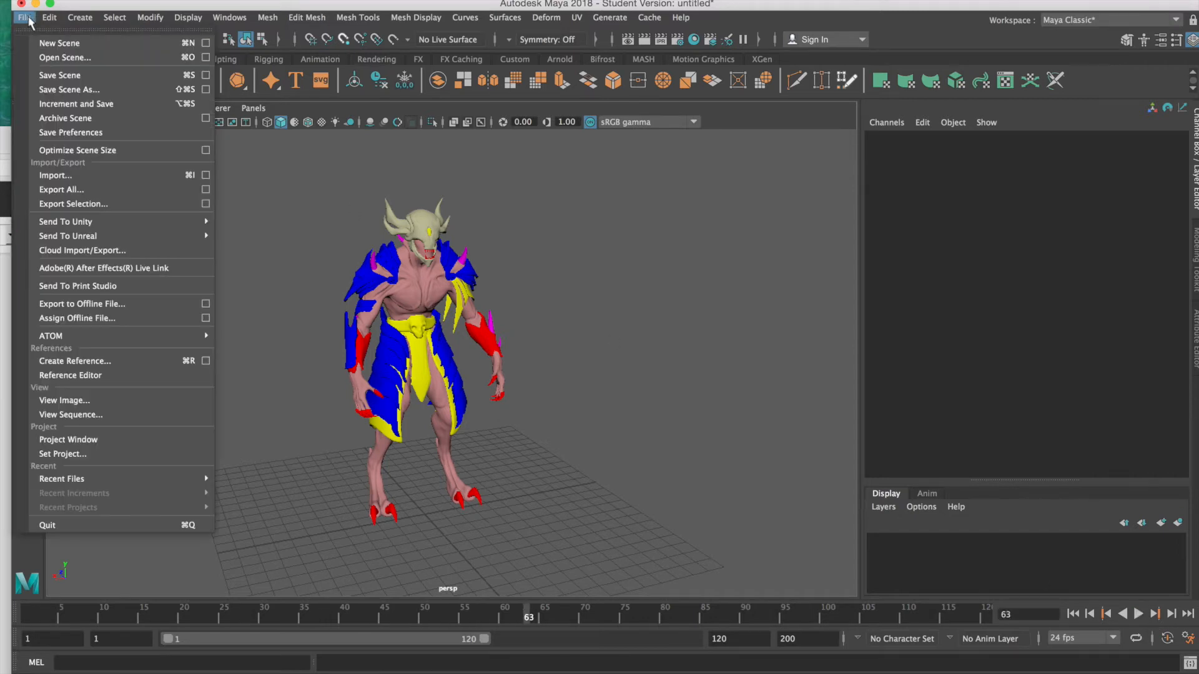
{"action": "left_click", "coordinate": [52, 43]}
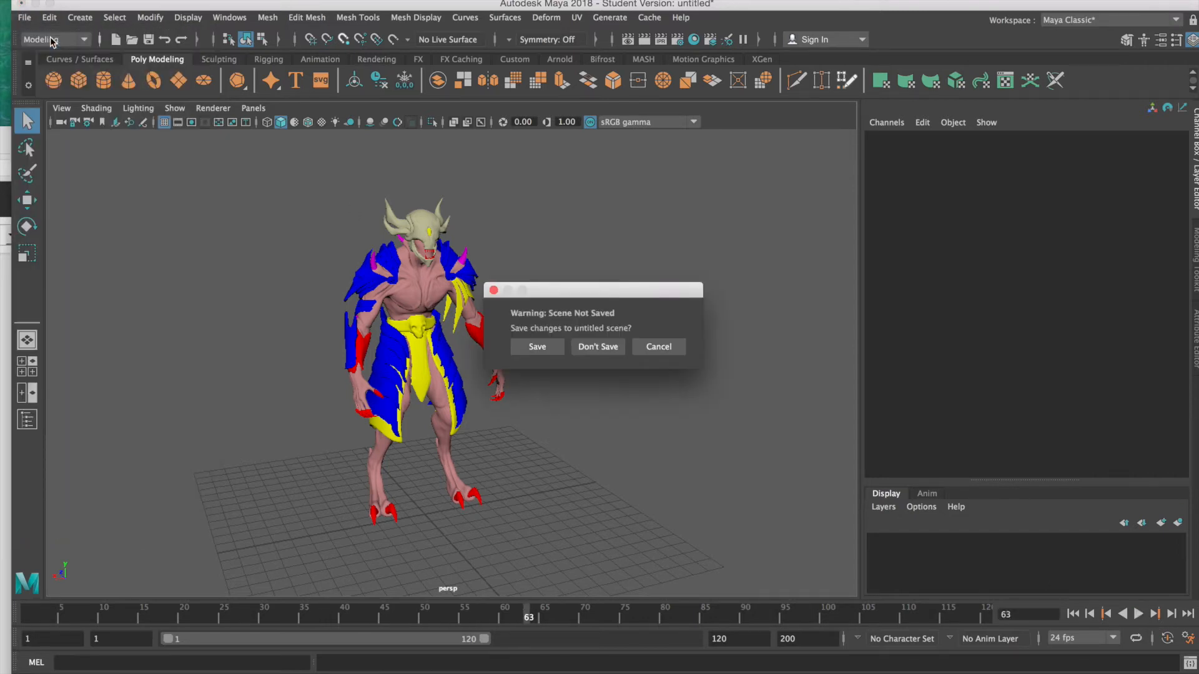
{"action": "left_click", "coordinate": [608, 347]}
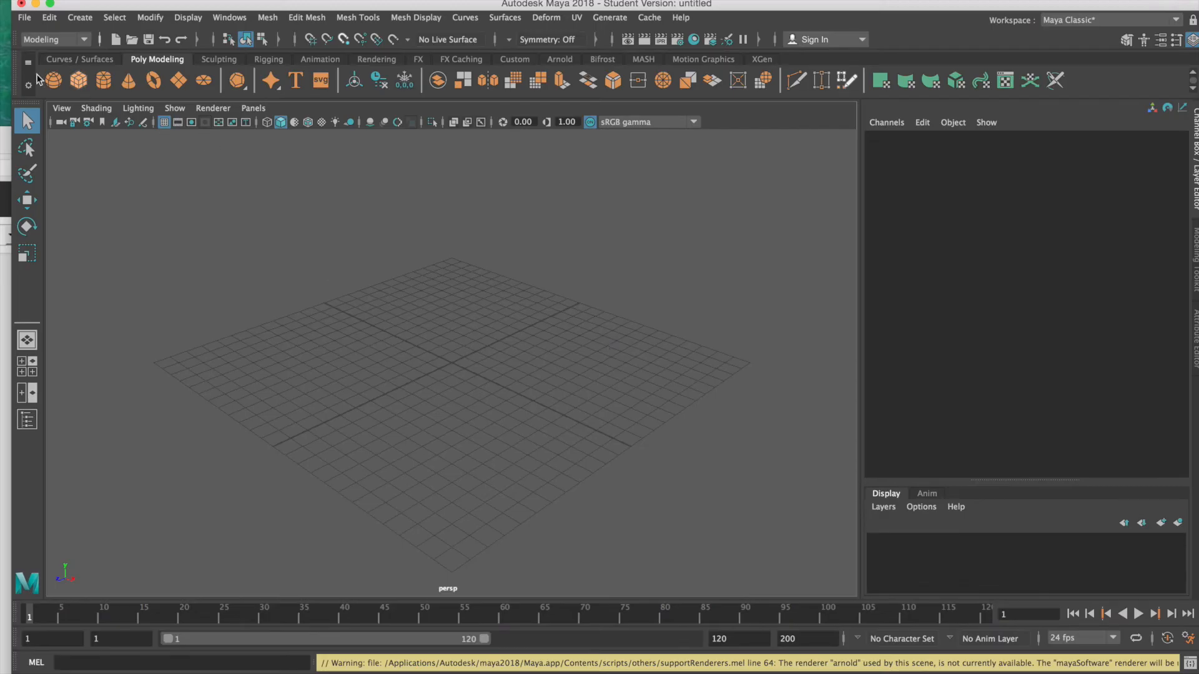
Import Defeated.fbx from the Desktop into the empty scene
{"action": "left_click", "coordinate": [24, 17]}
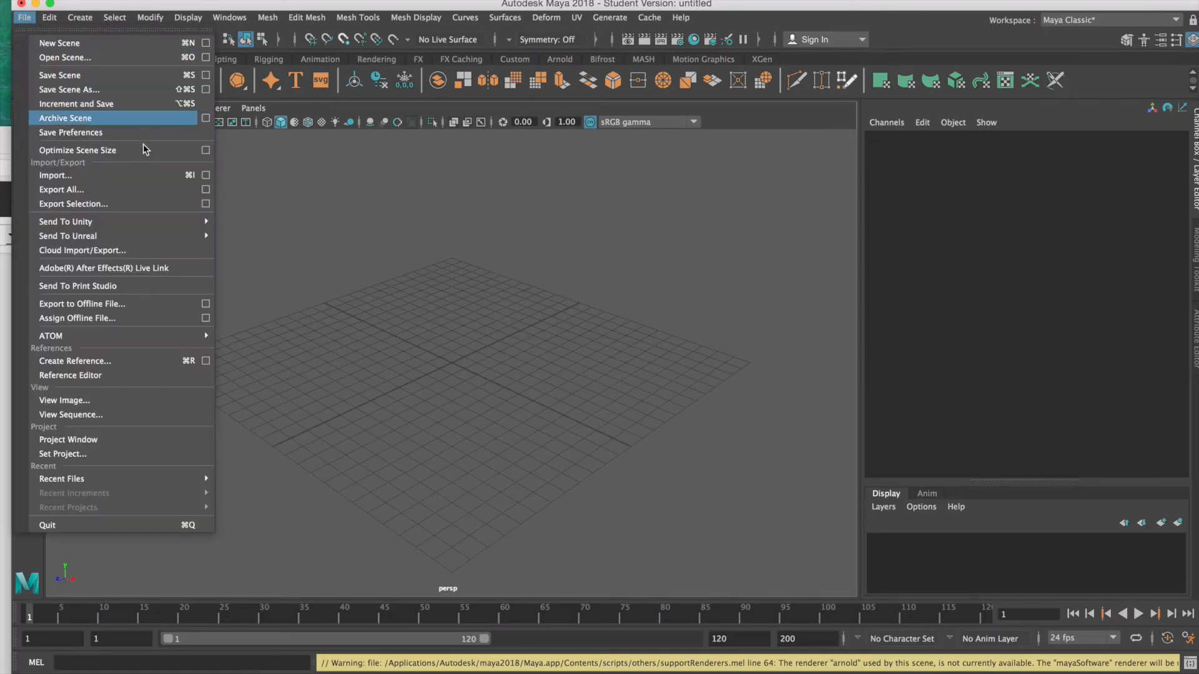
{"action": "left_click", "coordinate": [107, 177]}
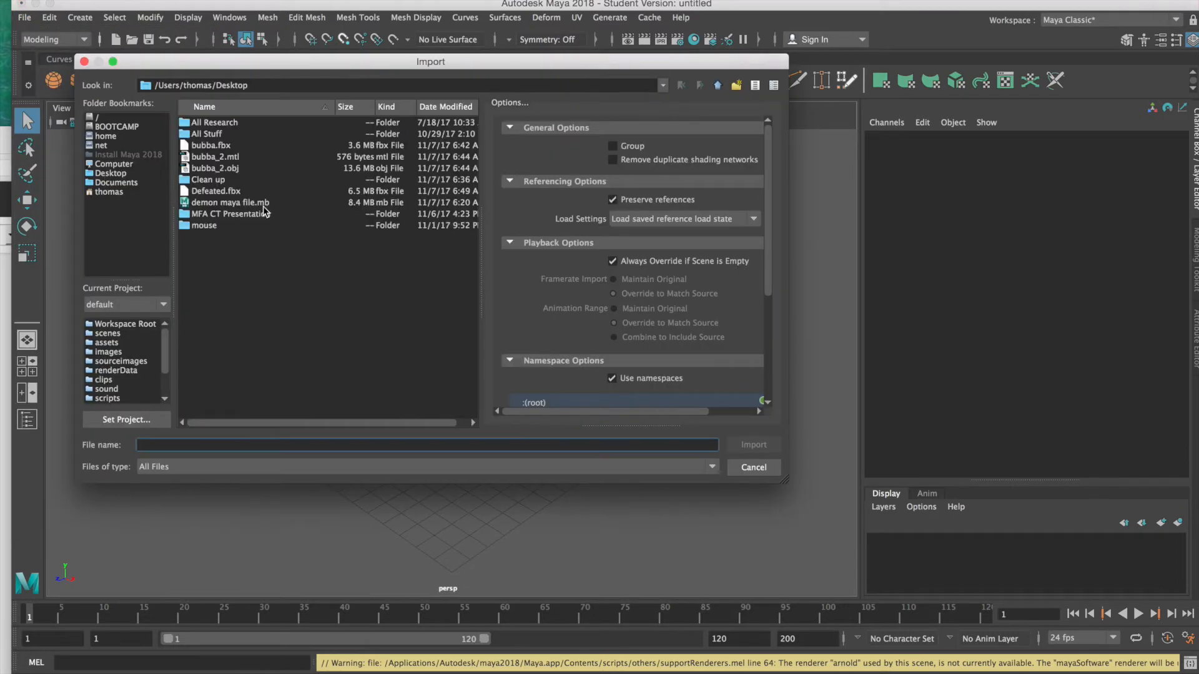
{"action": "left_click", "coordinate": [245, 192]}
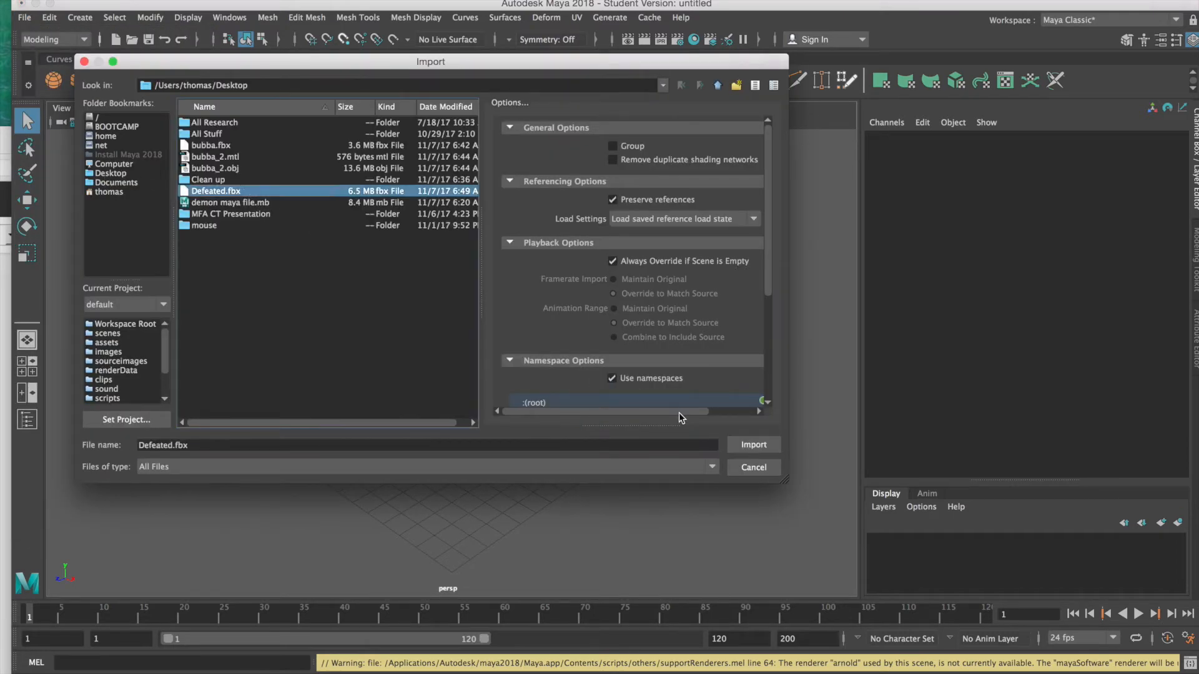
{"action": "left_click", "coordinate": [744, 446]}
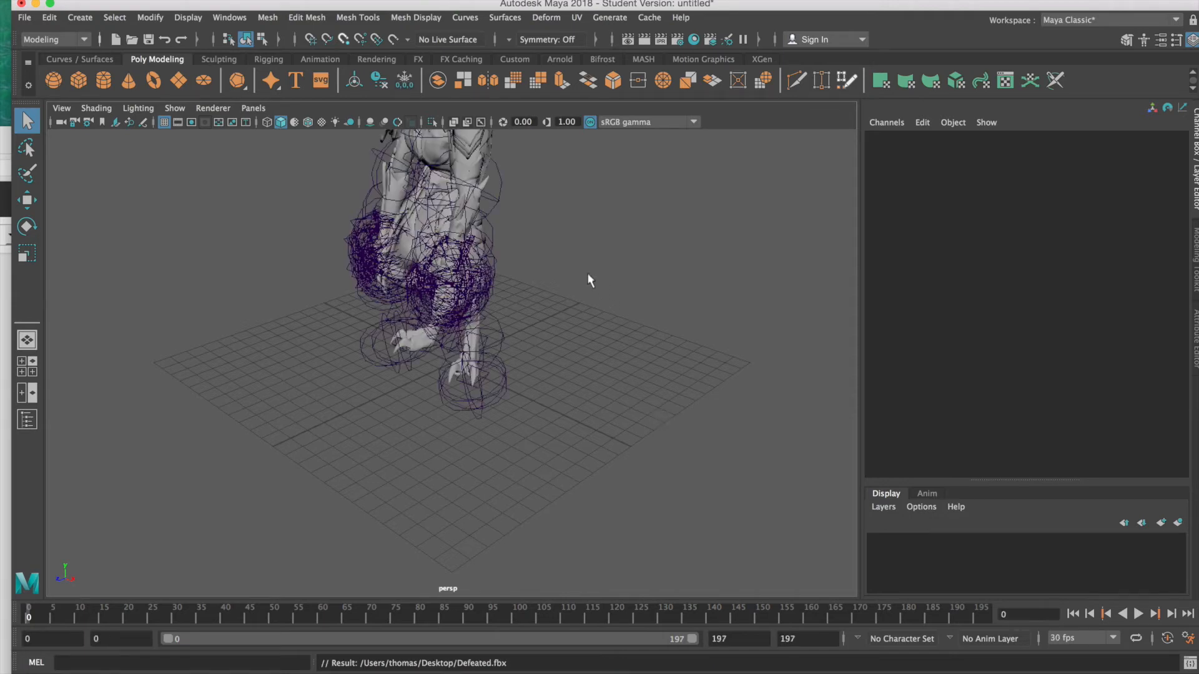
Frame the imported rigged demon in the perspective view and play its Defeated animation
{"action": "key", "text": "f"}
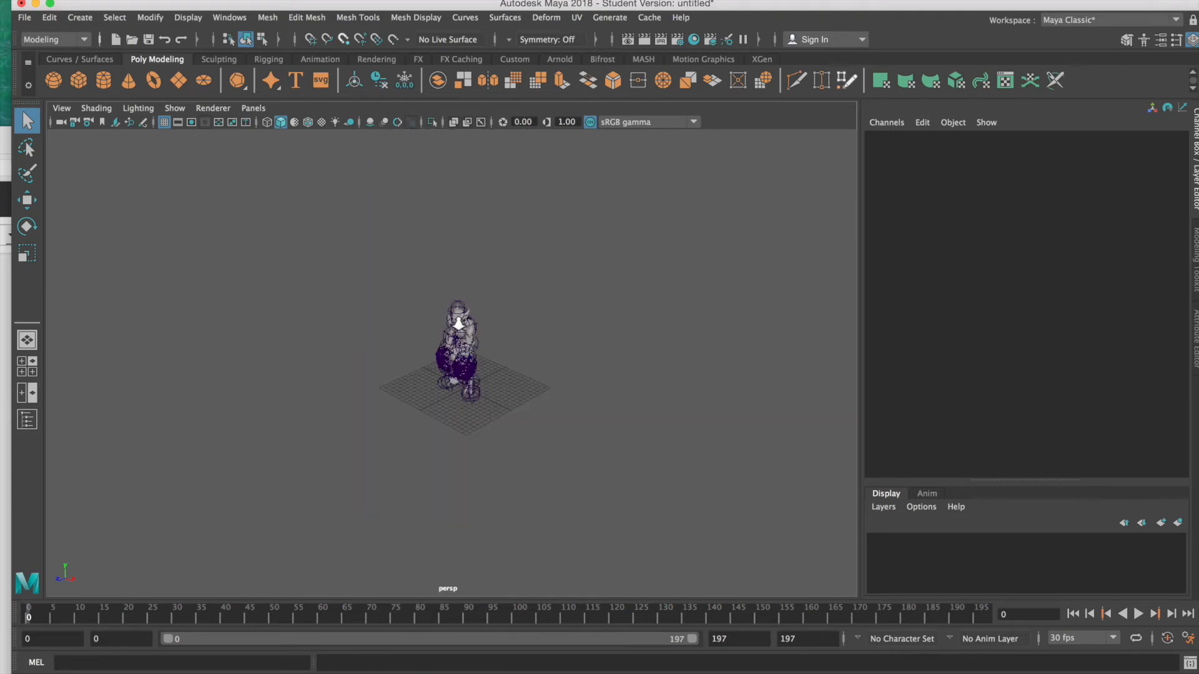
{"action": "right_click_drag", "start_coordinate": [456, 318], "coordinate": [1049, 380], "text": "alt"}
{"action": "left_click_drag", "start_coordinate": [585, 357], "coordinate": [582, 328], "text": "alt"}
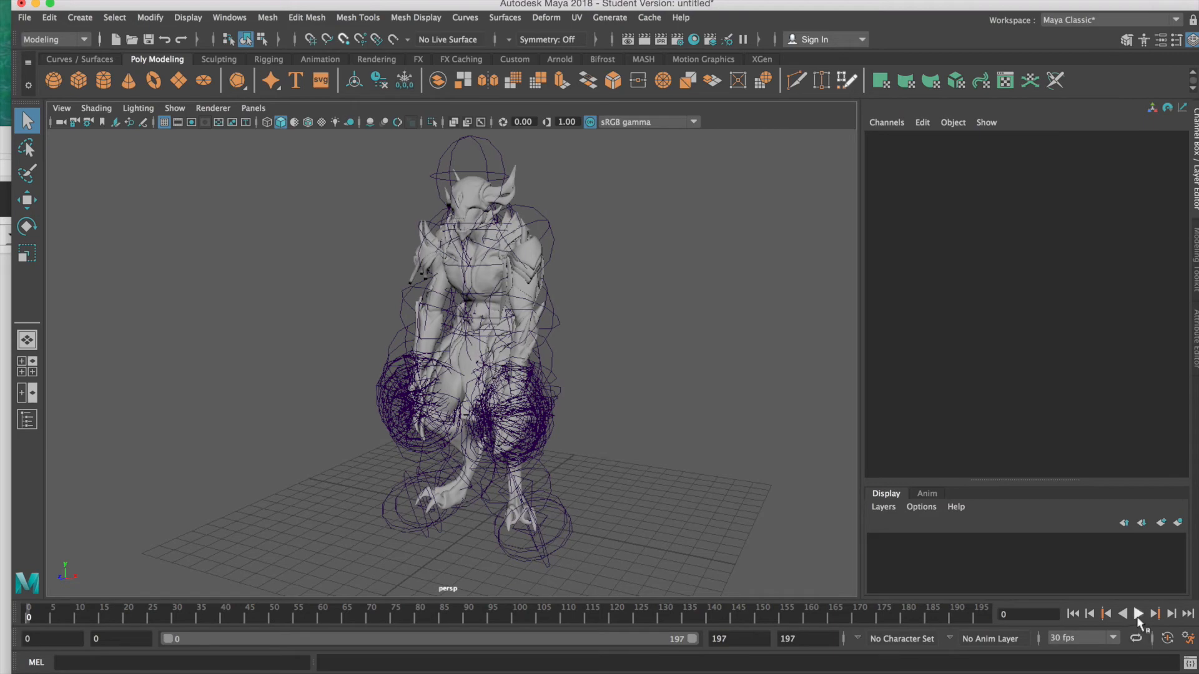
{"action": "left_click", "coordinate": [1138, 615]}
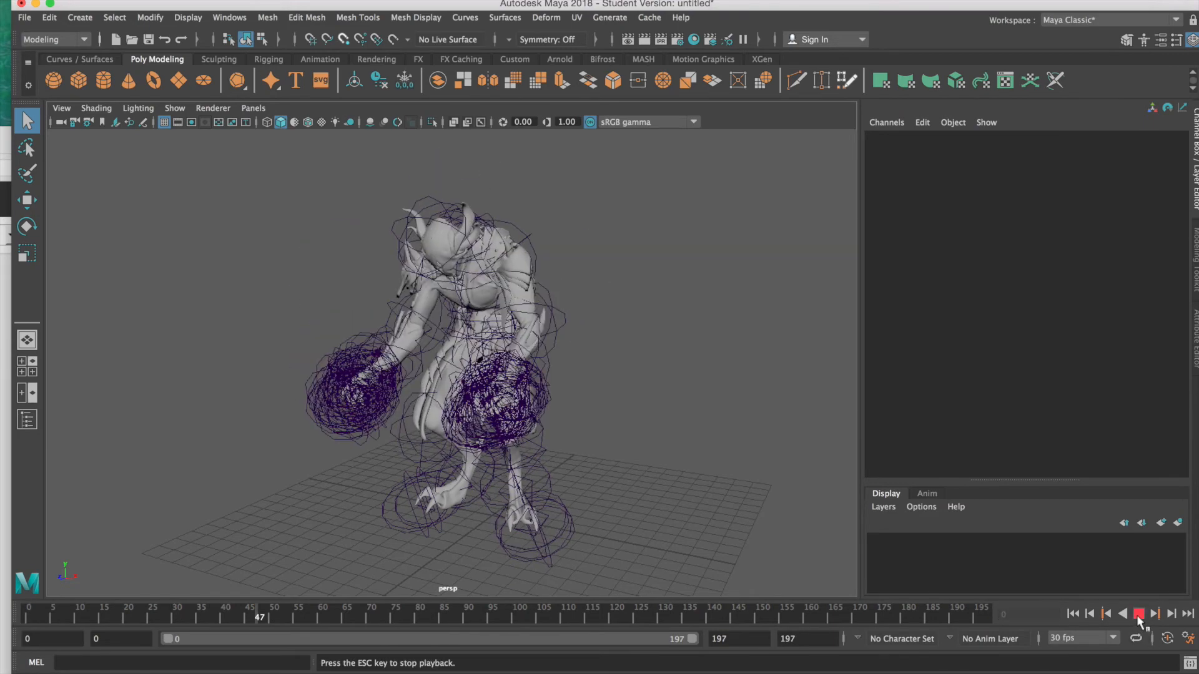
Stop the playback, return to the first frame, and set the joint display size to 0.20
{"action": "left_click", "coordinate": [1137, 615]}
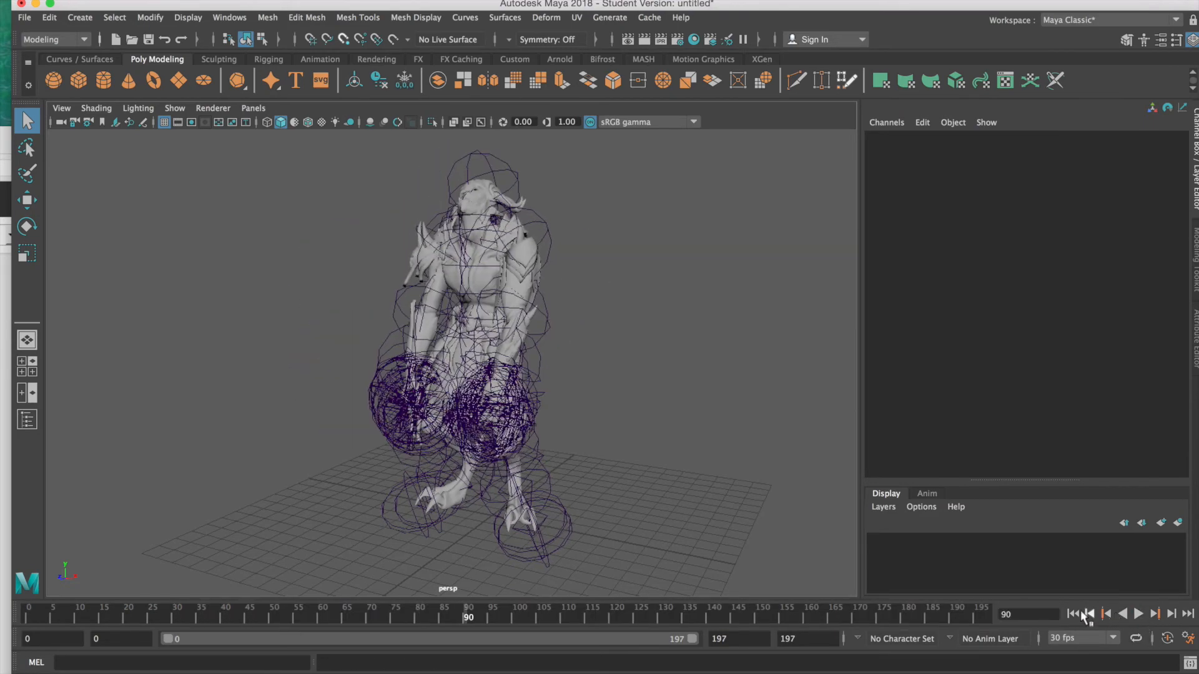
{"action": "left_click", "coordinate": [1073, 614]}
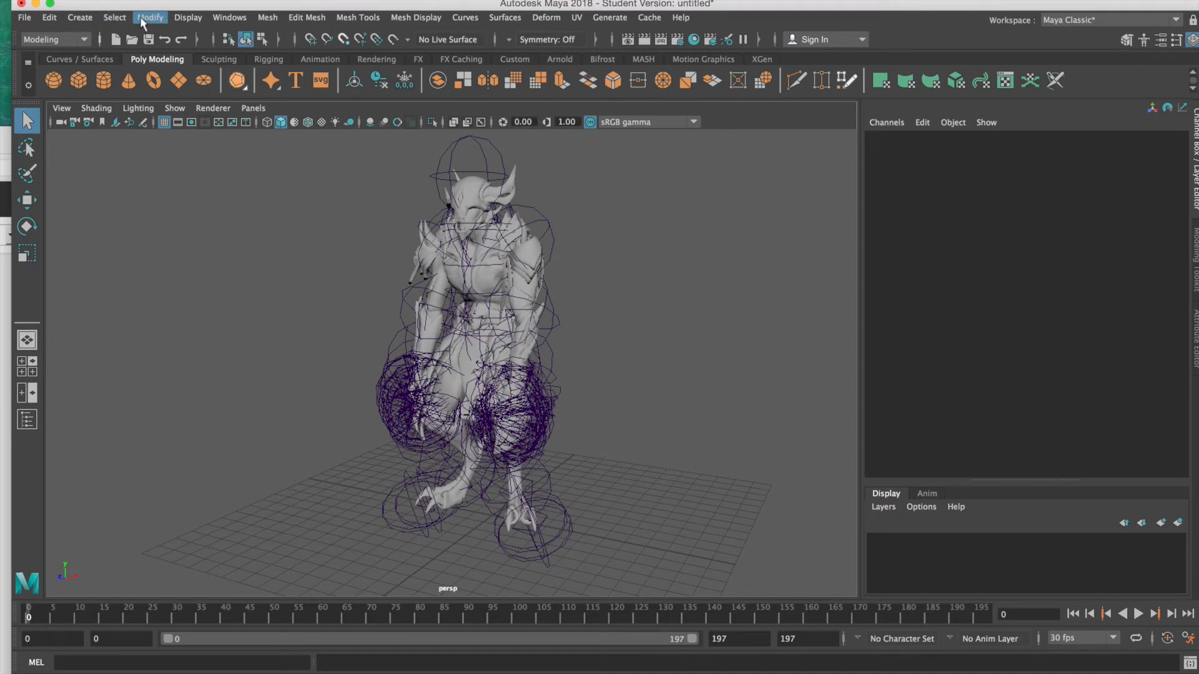
{"action": "left_click", "coordinate": [179, 19]}
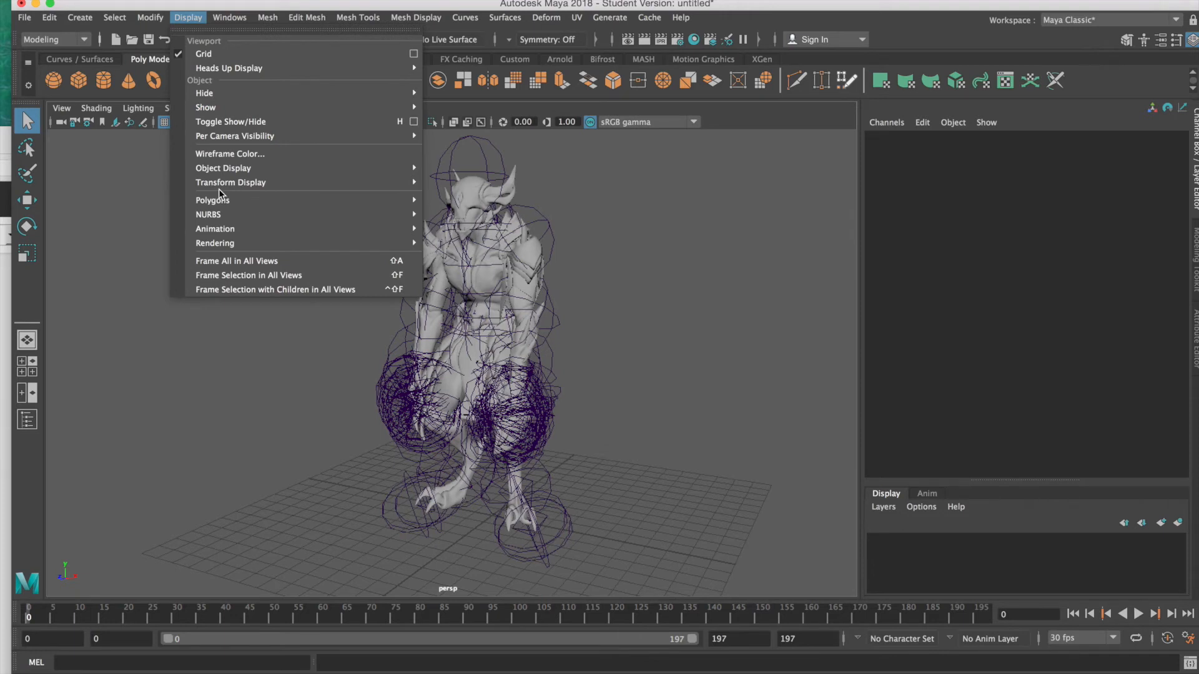
{"action": "mouse_move", "coordinate": [247, 230]}
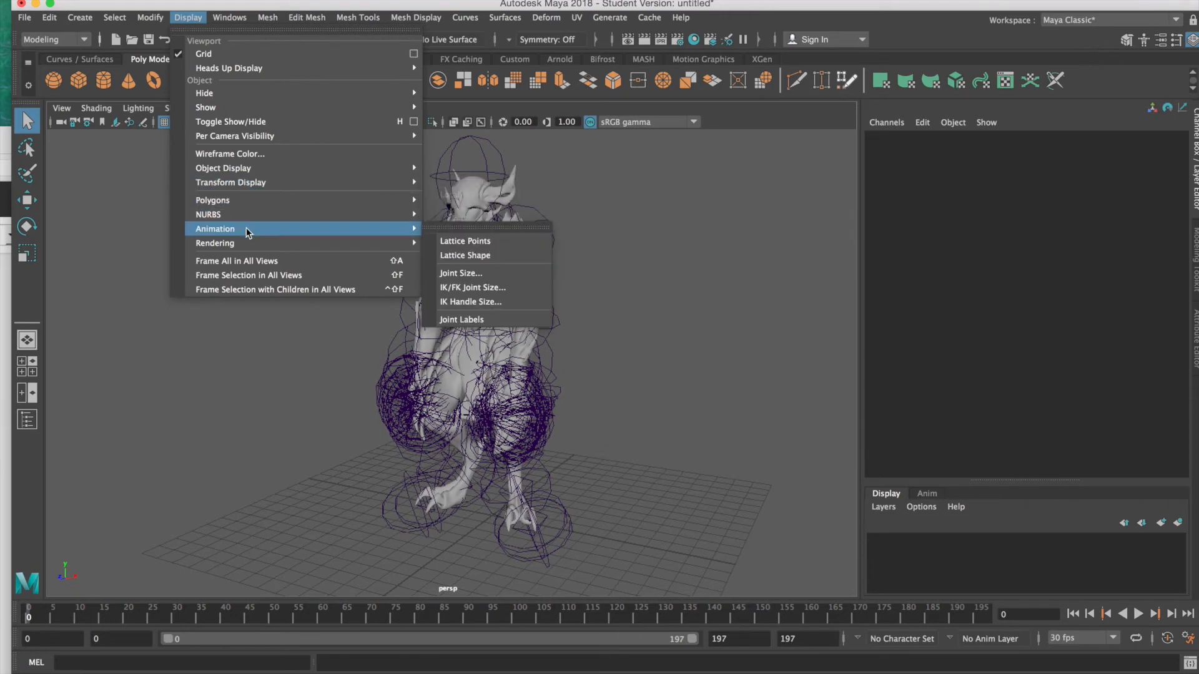
{"action": "left_click", "coordinate": [507, 273]}
{"action": "left_click_drag", "start_coordinate": [479, 270], "coordinate": [916, 282]}
{"action": "double_click", "coordinate": [893, 280]}
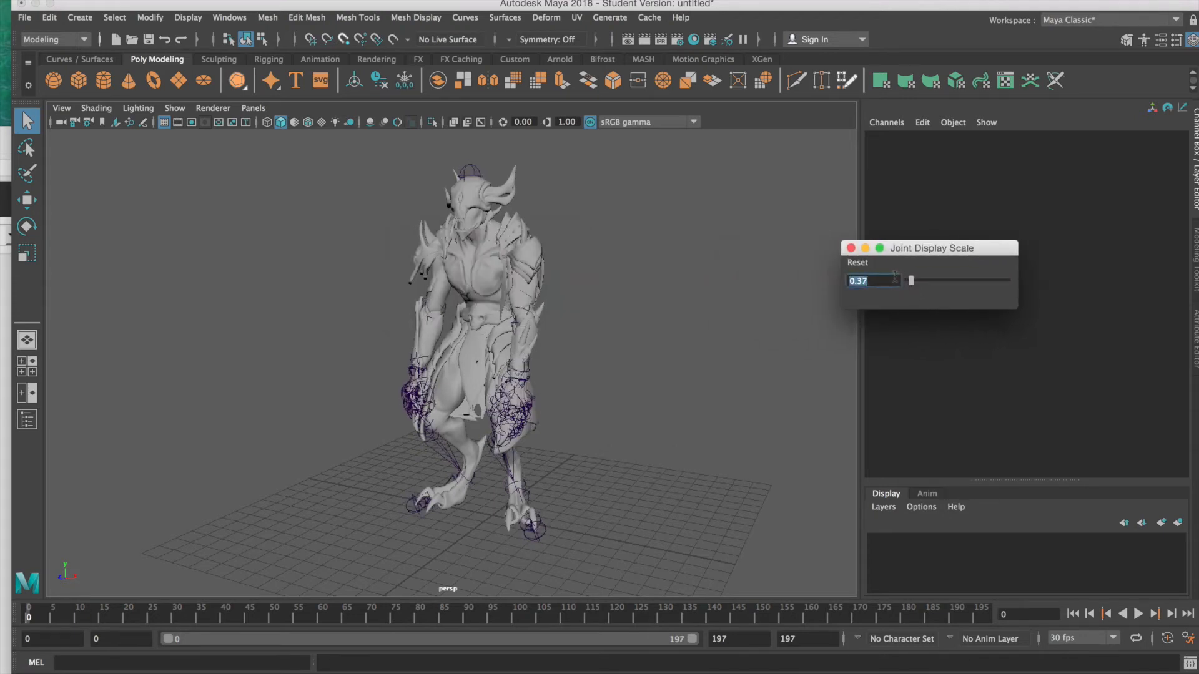
{"action": "type", "text": ".2"}
{"action": "key", "text": "Return"}
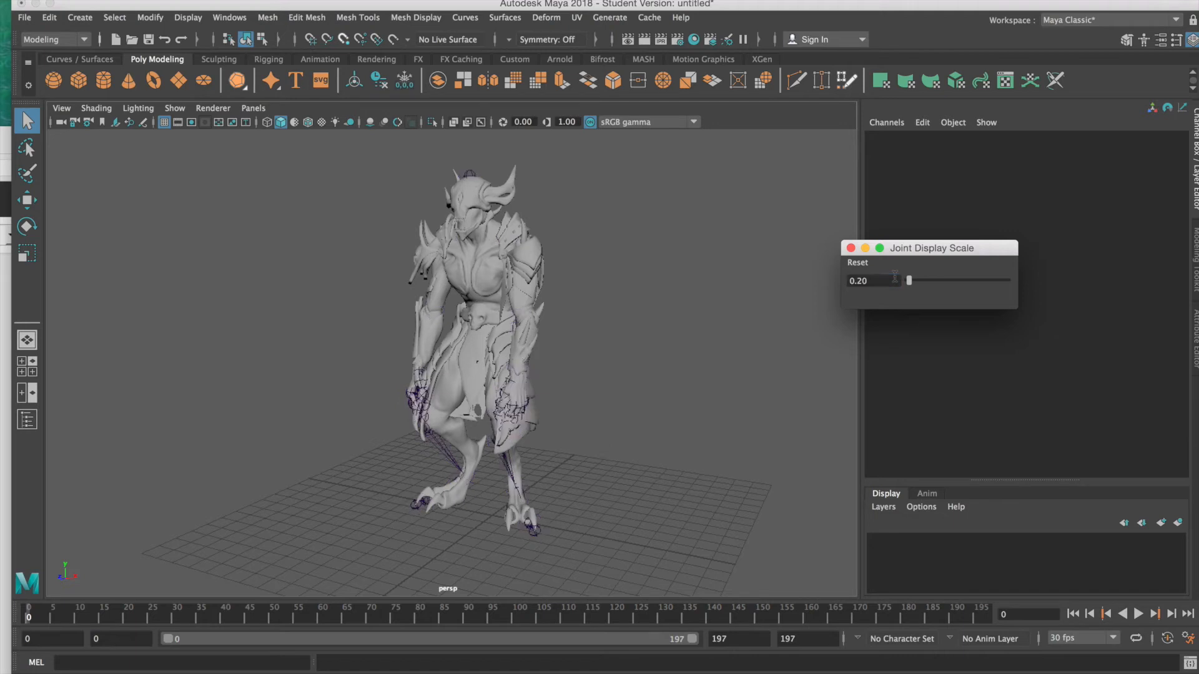
{"action": "left_click", "coordinate": [850, 248]}
Play the animation with a closer view of the demon's body and hands, and stop it at frame 106
{"action": "scroll", "coordinate": [705, 281], "scroll_direction": "up", "scroll_amount": 5}
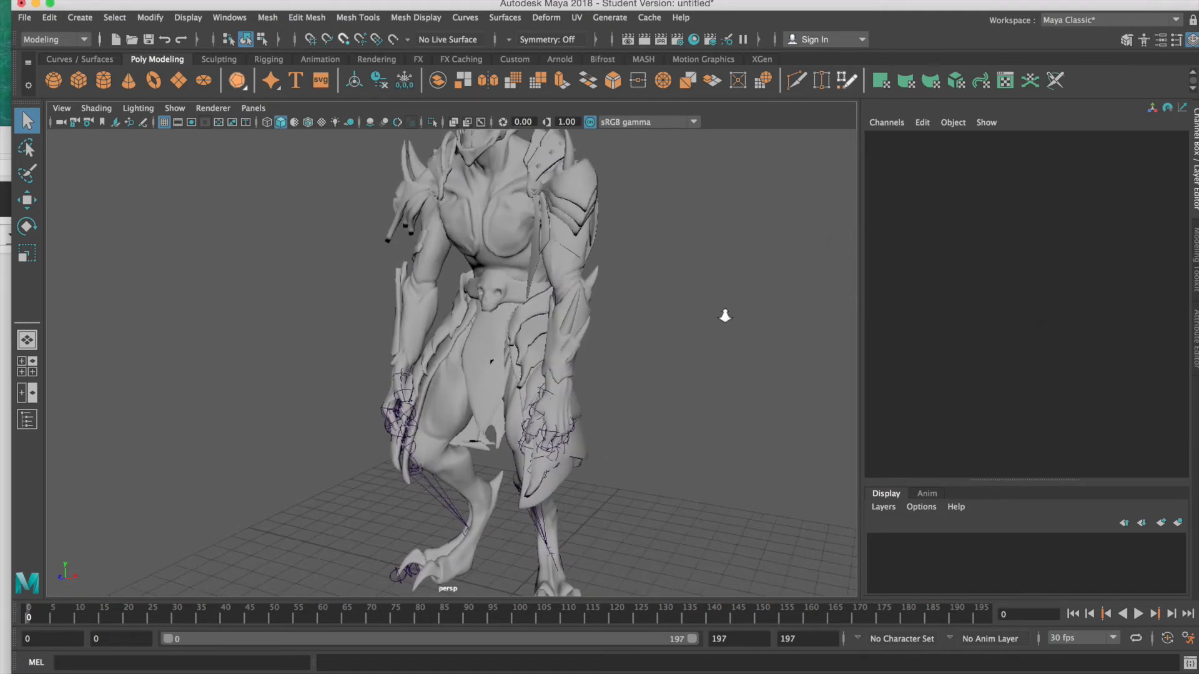
{"action": "middle_click_drag", "start_coordinate": [693, 324], "coordinate": [682, 328], "text": "alt"}
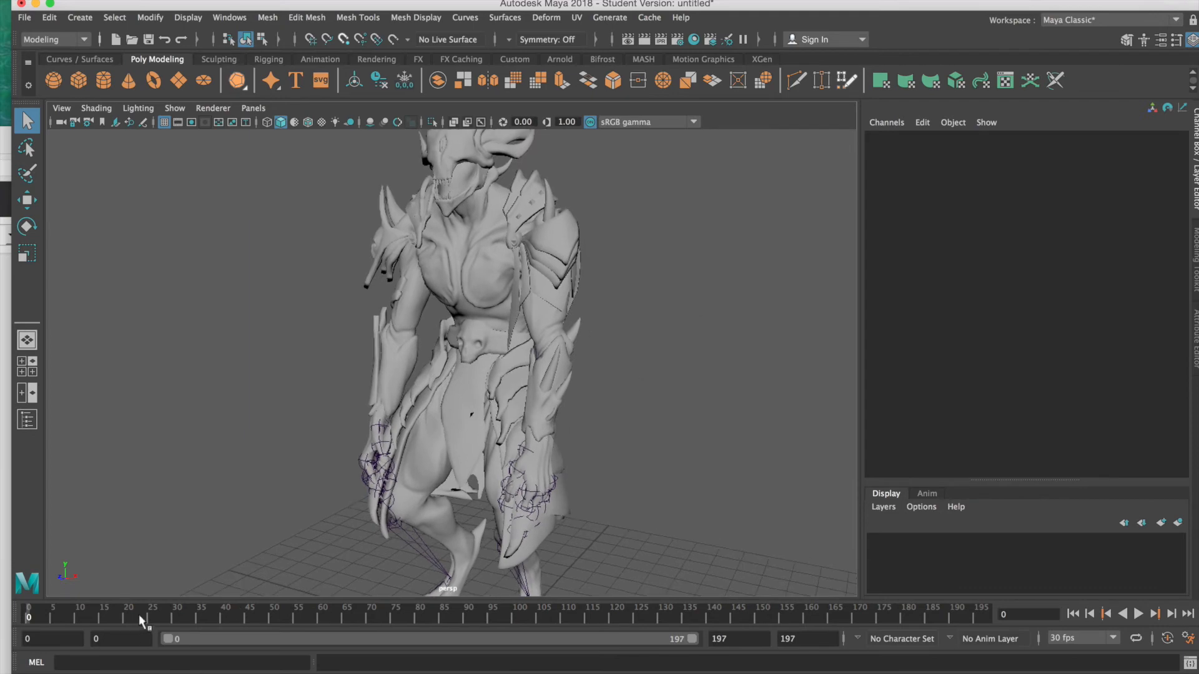
{"action": "key", "text": "alt+v"}
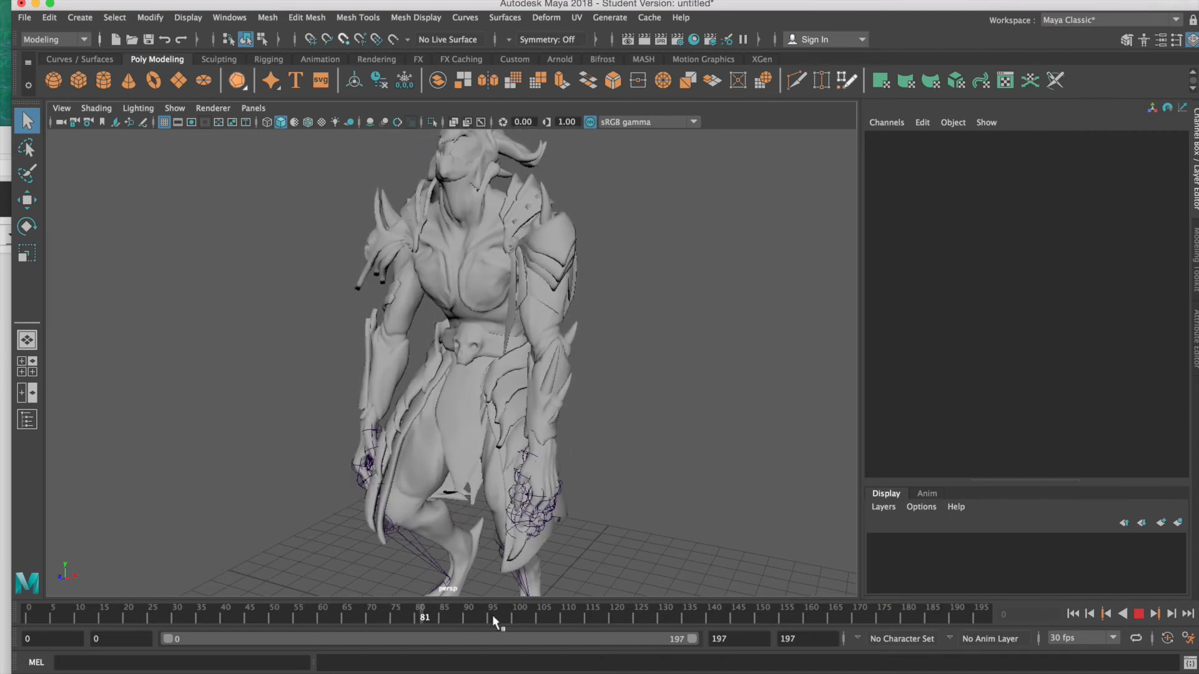
{"action": "key", "text": "alt+v"}
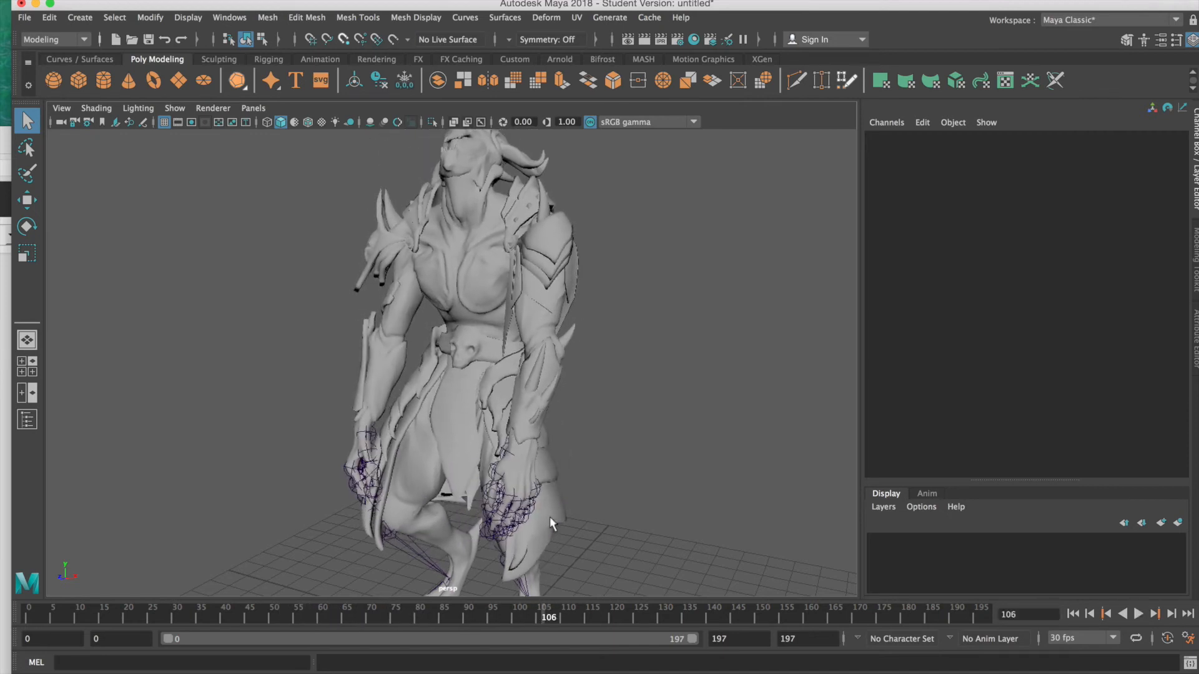
Open the Outliner, select the loincloth mesh polySurface26, and move the Outliner clear of the upper body
{"action": "left_click", "coordinate": [550, 521]}
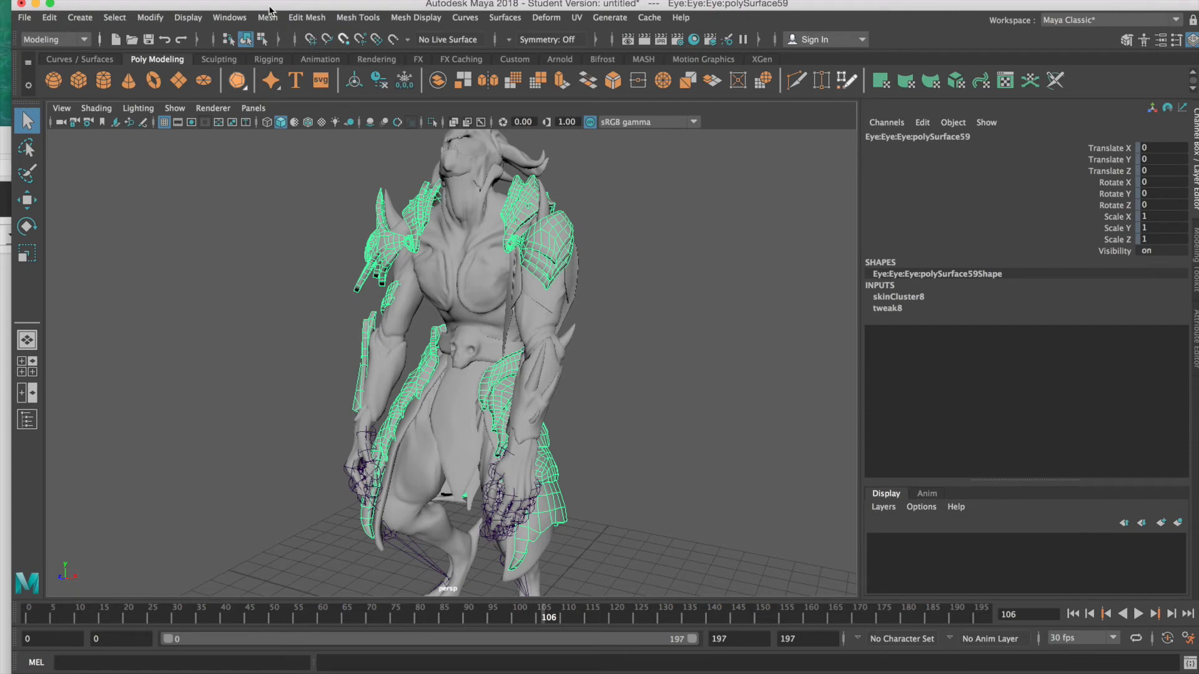
{"action": "left_click", "coordinate": [220, 18]}
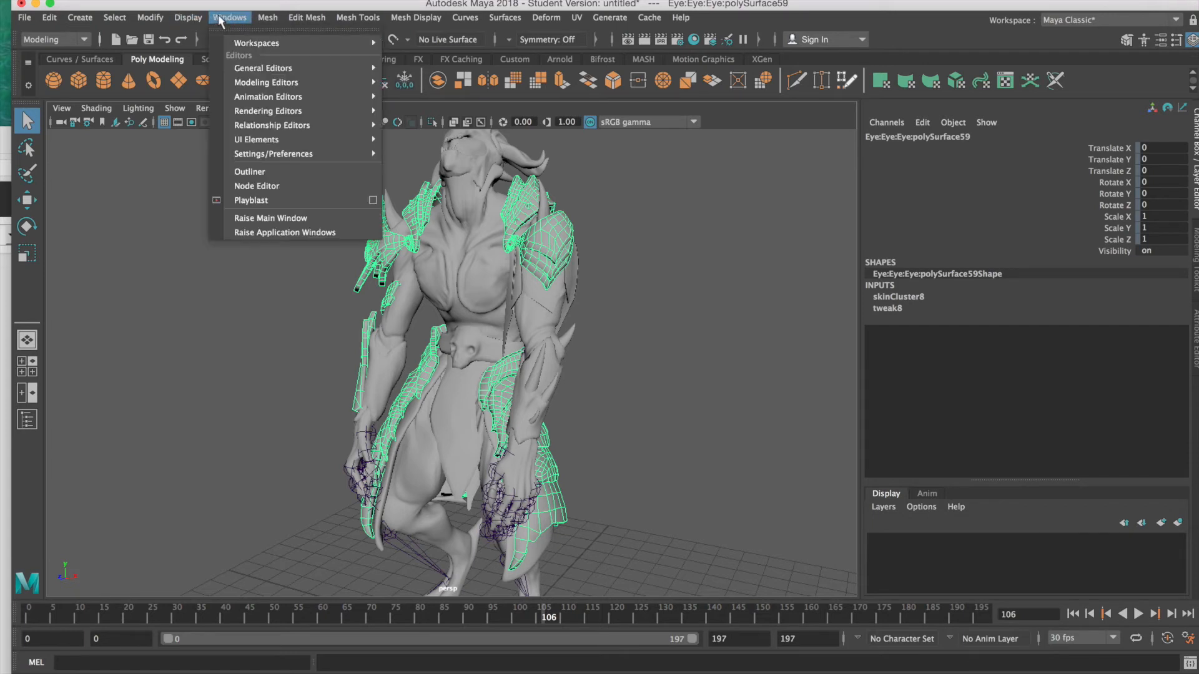
{"action": "left_click", "coordinate": [282, 174]}
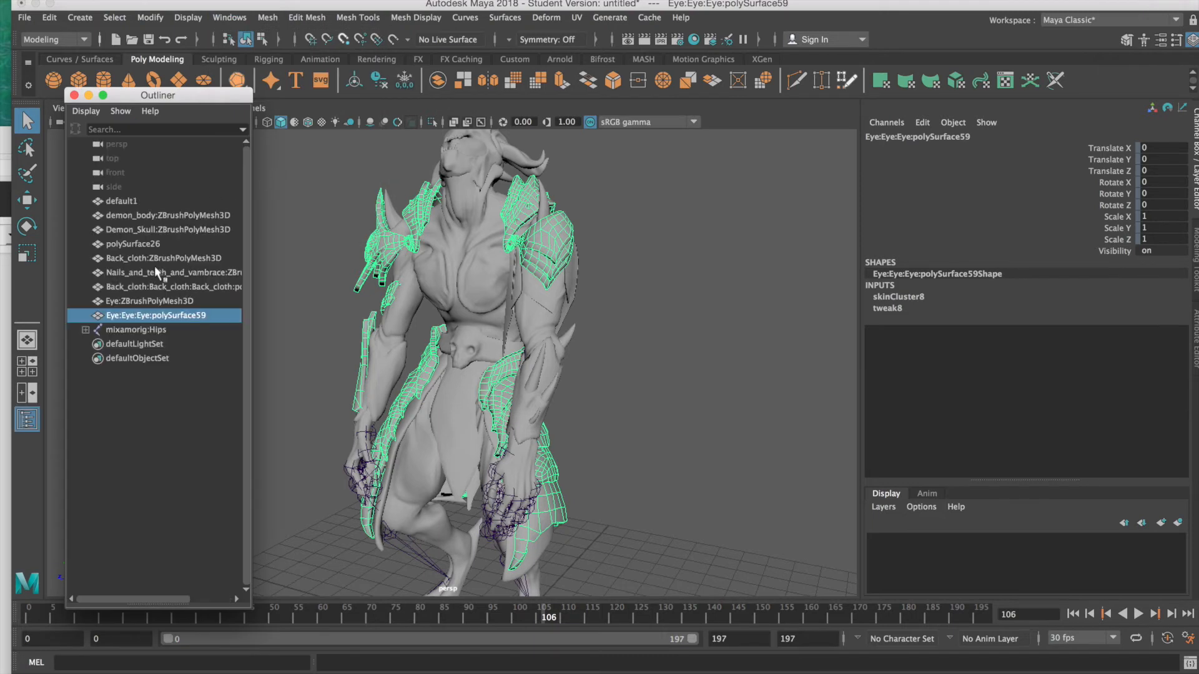
{"action": "left_click", "coordinate": [120, 201]}
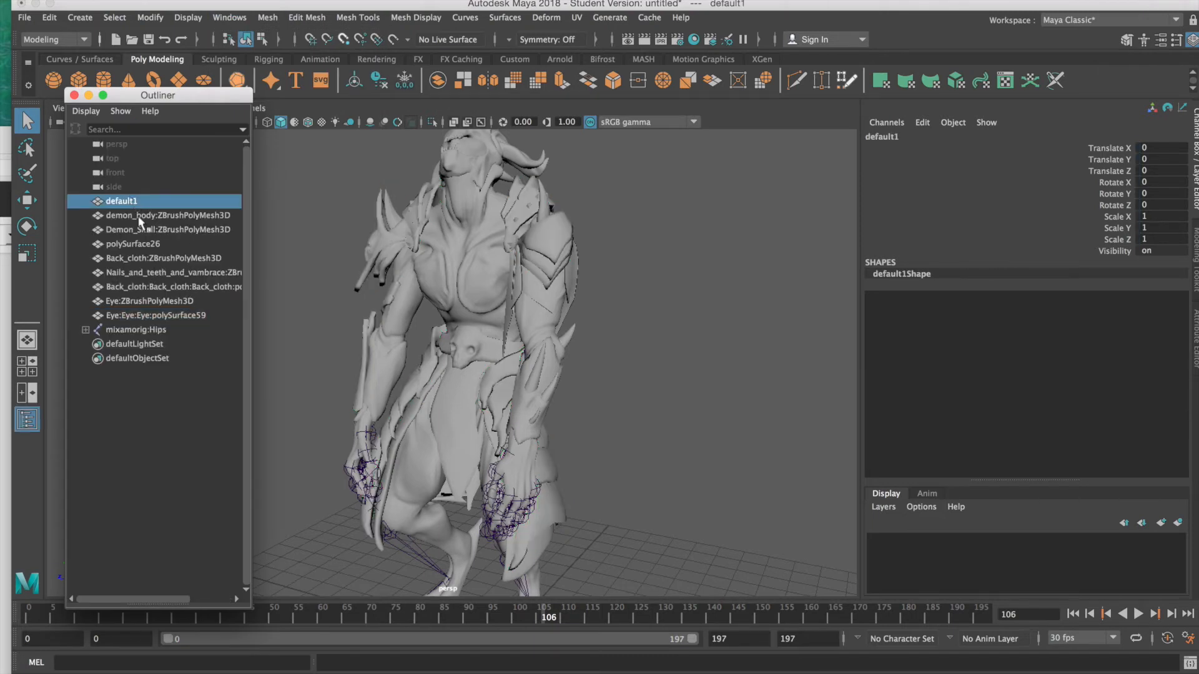
{"action": "left_click", "coordinate": [143, 216]}
{"action": "left_click", "coordinate": [145, 230]}
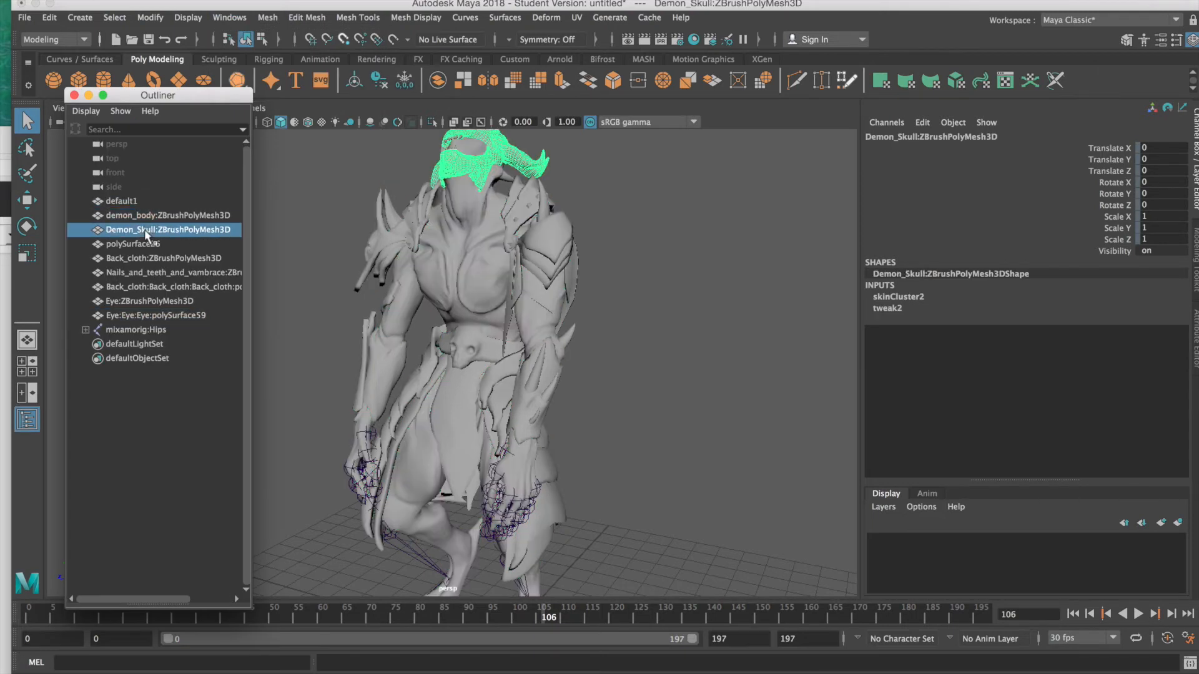
{"action": "left_click", "coordinate": [151, 244]}
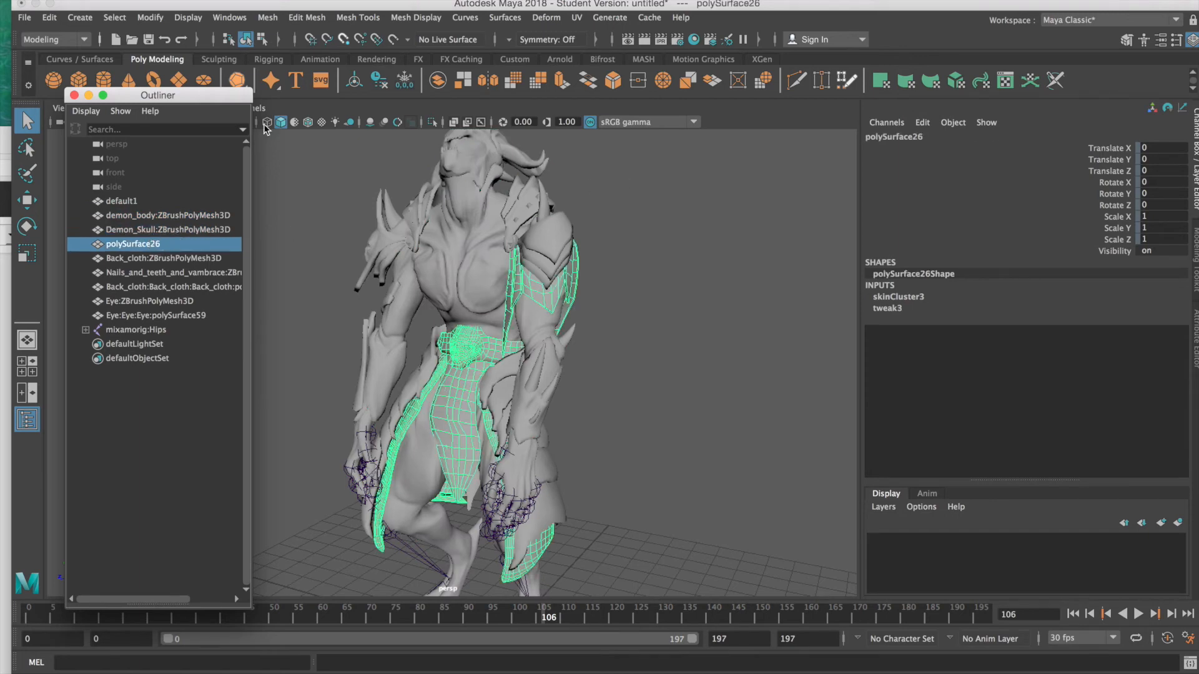
{"action": "left_click_drag", "start_coordinate": [190, 100], "coordinate": [244, 220]}
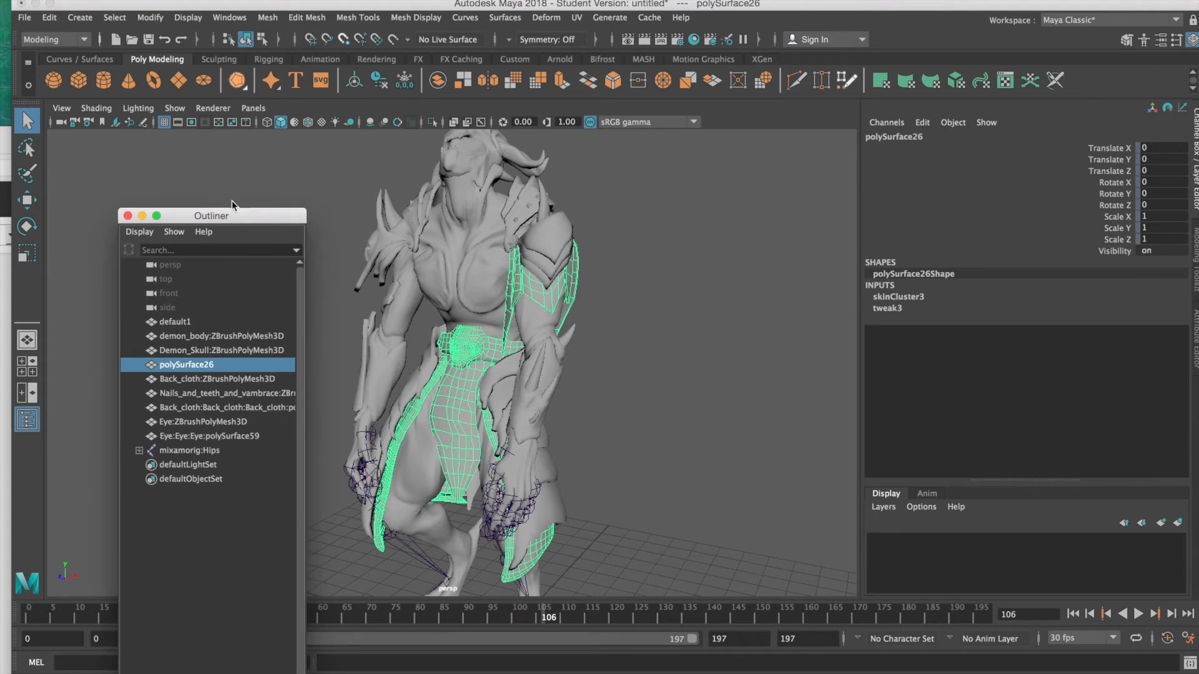
{"action": "left_click", "coordinate": [38, 39]}
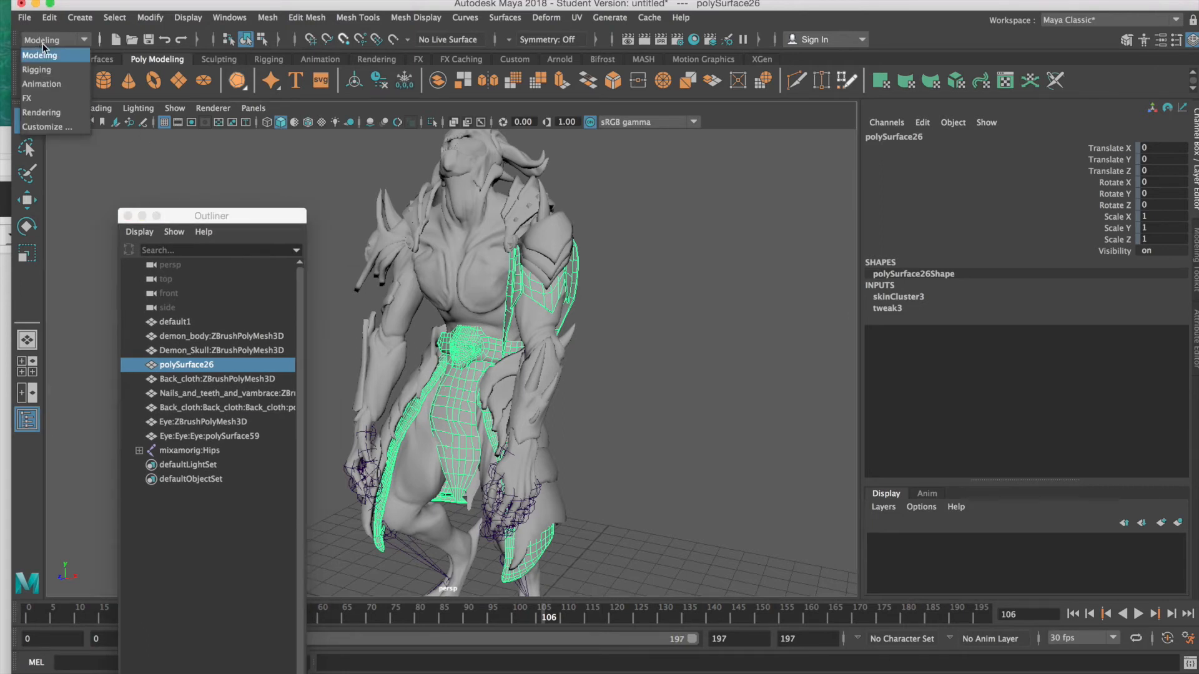
{"action": "left_click", "coordinate": [58, 71]}
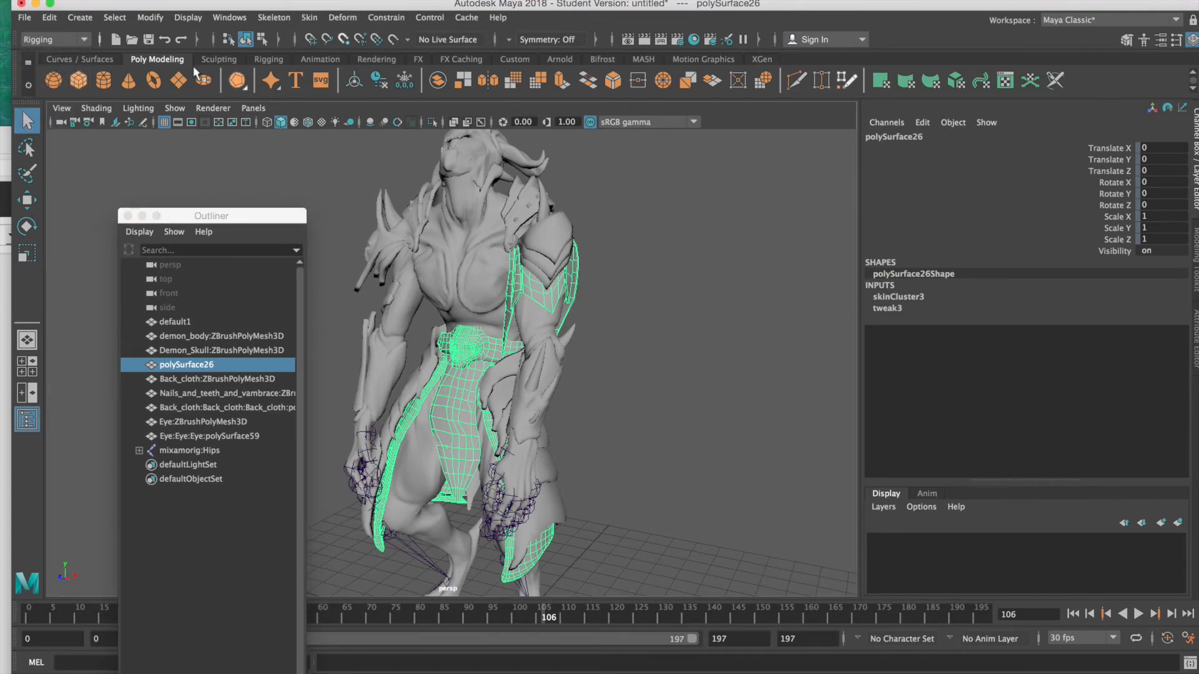
{"action": "left_click", "coordinate": [349, 19]}
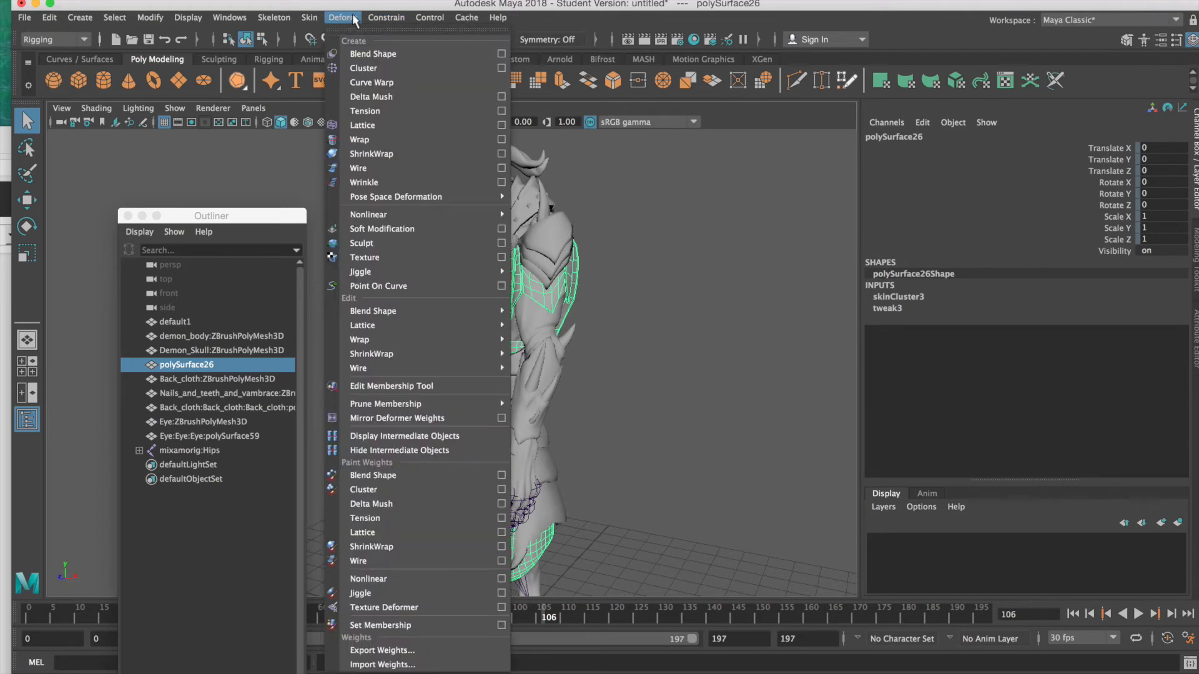
{"action": "mouse_move", "coordinate": [384, 17]}
{"action": "left_click", "coordinate": [45, 37]}
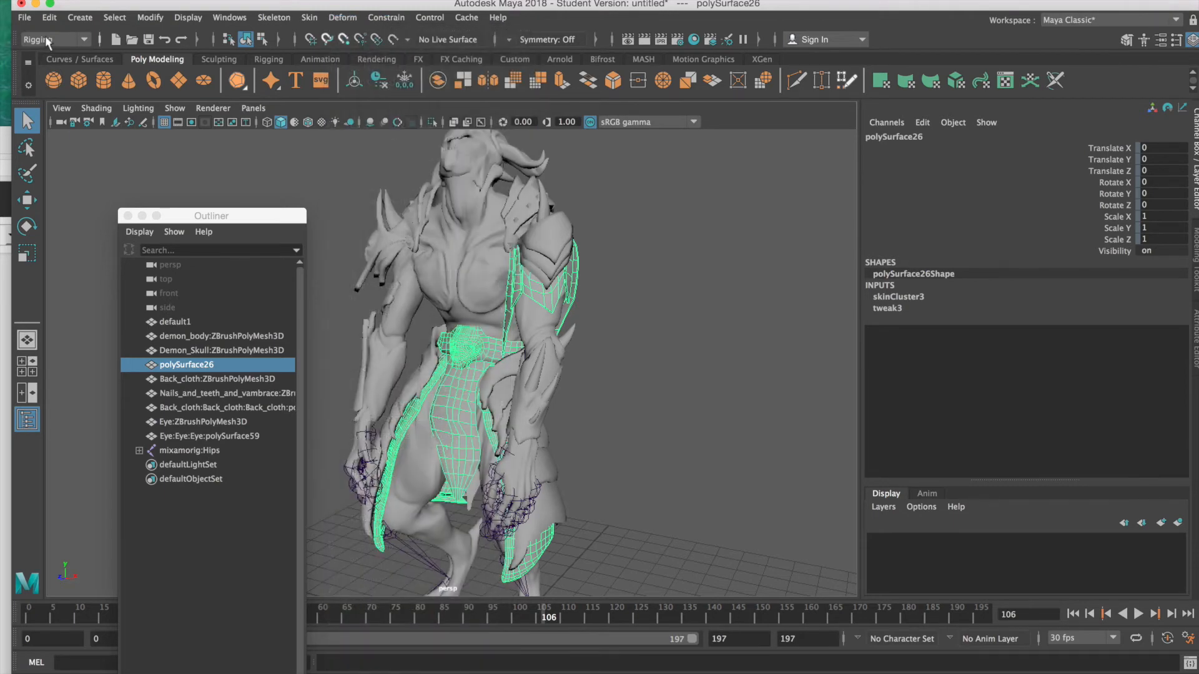
{"action": "left_click", "coordinate": [45, 36]}
{"action": "left_click", "coordinate": [53, 83]}
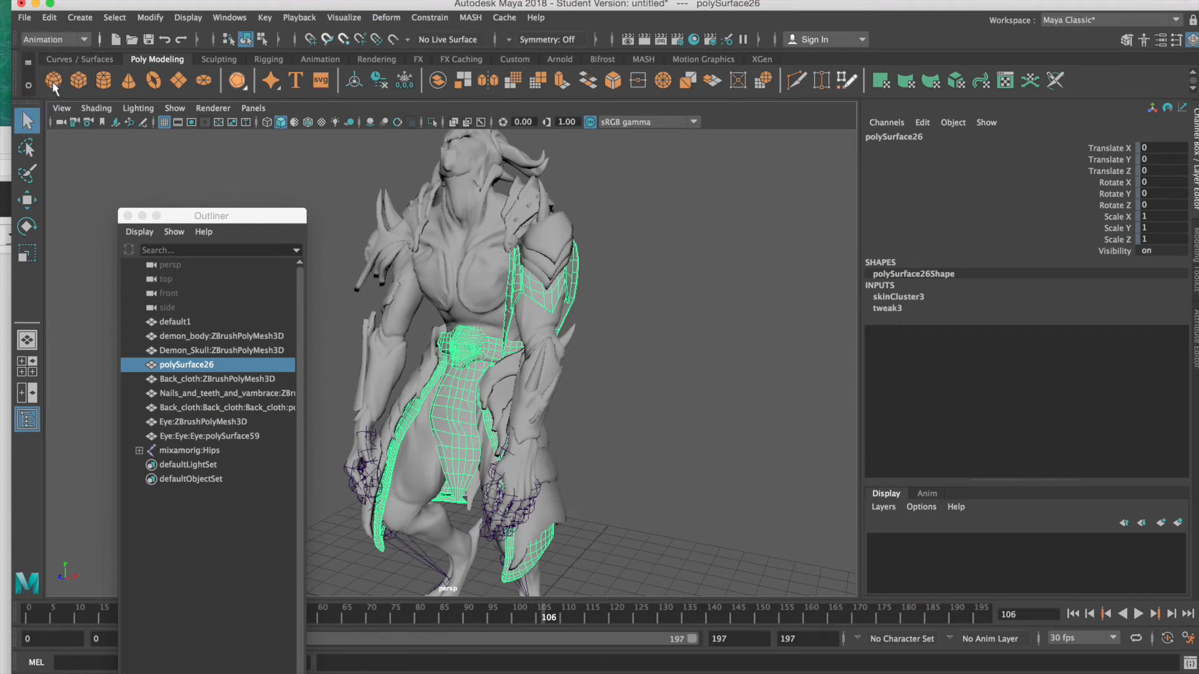
{"action": "left_click", "coordinate": [383, 20]}
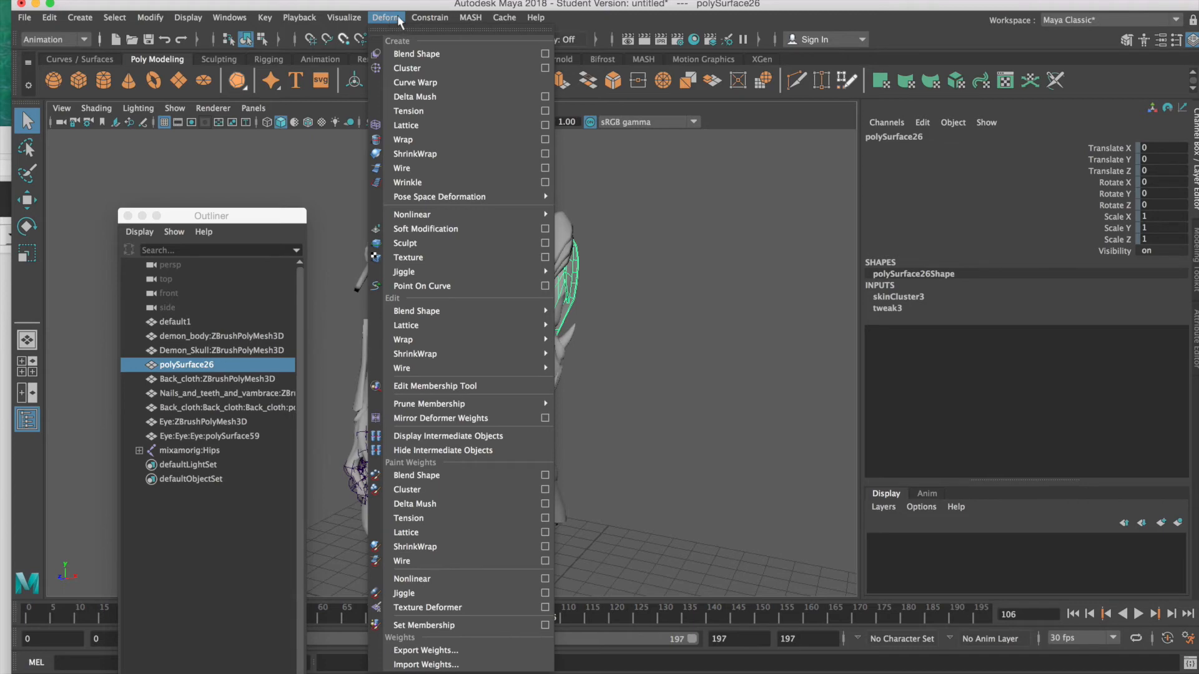
{"action": "mouse_move", "coordinate": [412, 21]}
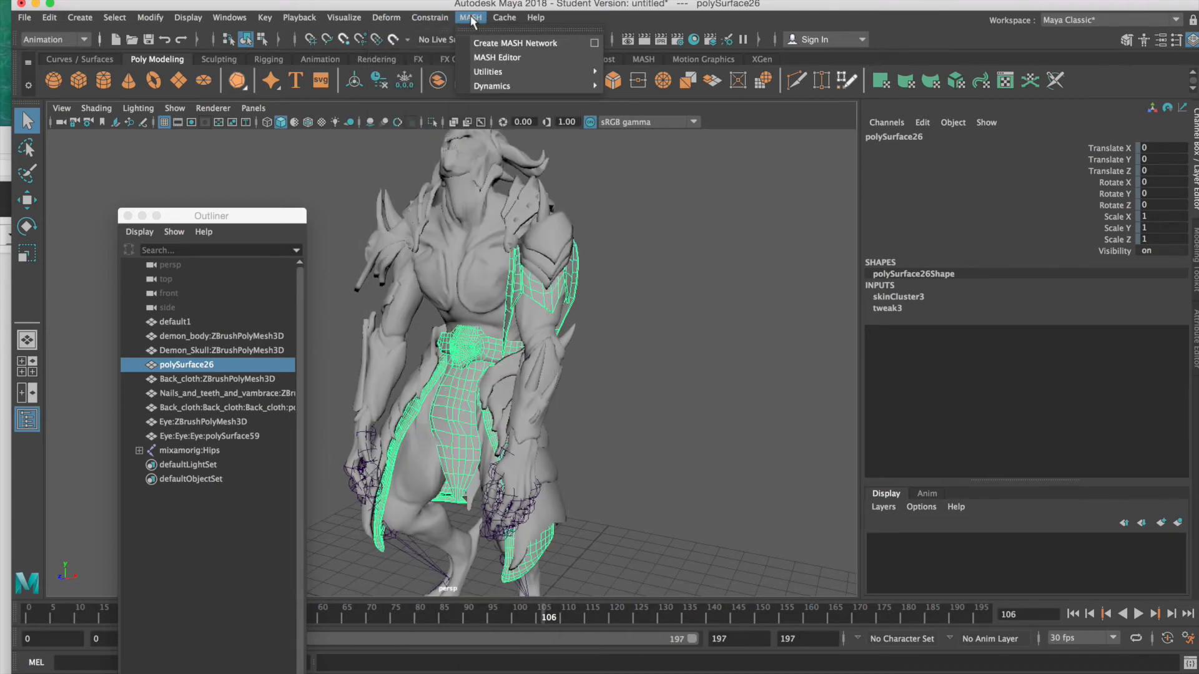
Switch to the Rigging menu set and open the Paint Skin Weights tool settings for polySurface26
{"action": "left_click", "coordinate": [30, 39]}
{"action": "left_click", "coordinate": [30, 39]}
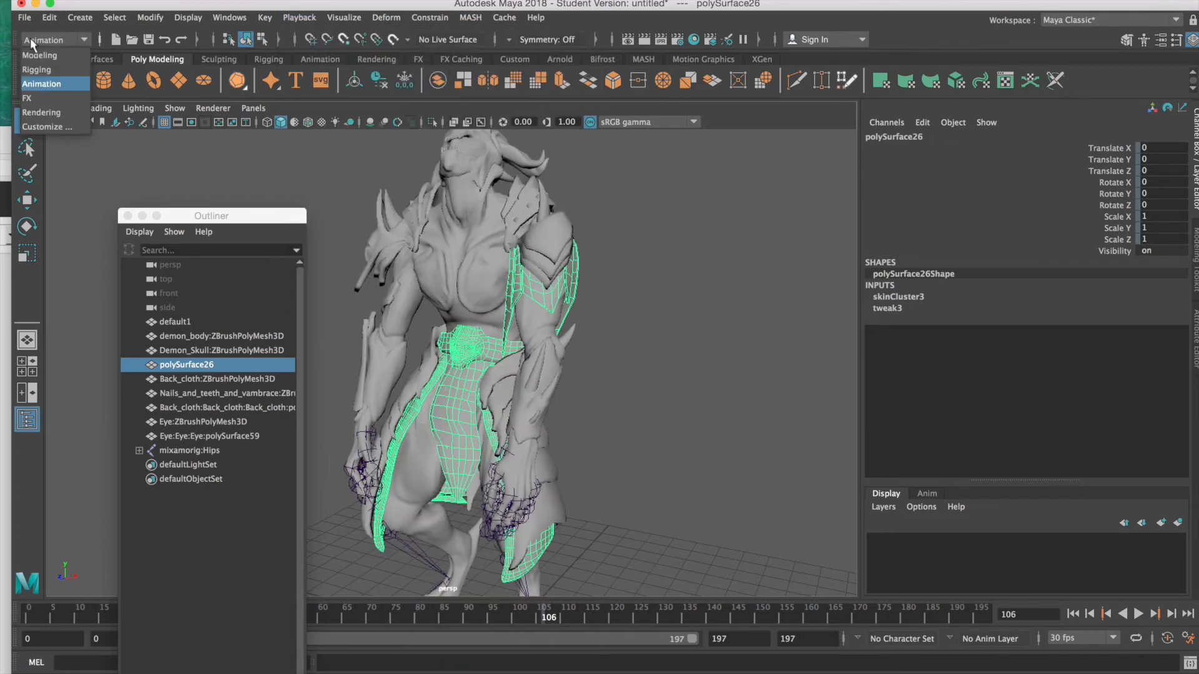
{"action": "left_click", "coordinate": [51, 70]}
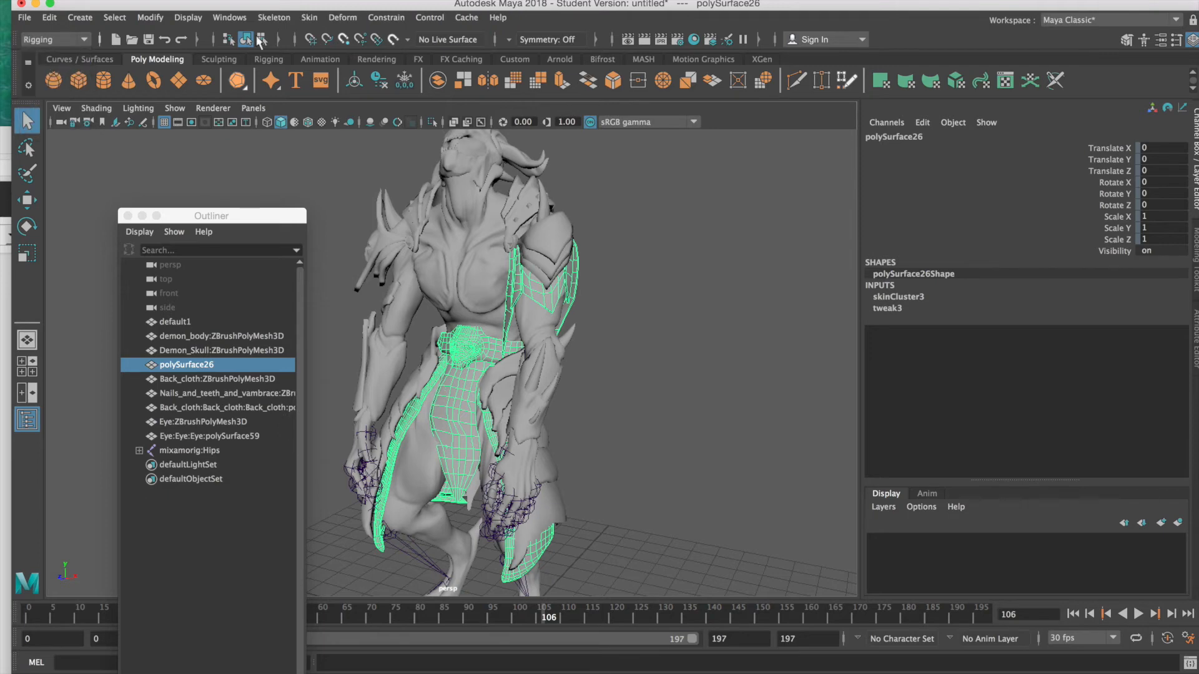
{"action": "left_click", "coordinate": [392, 16]}
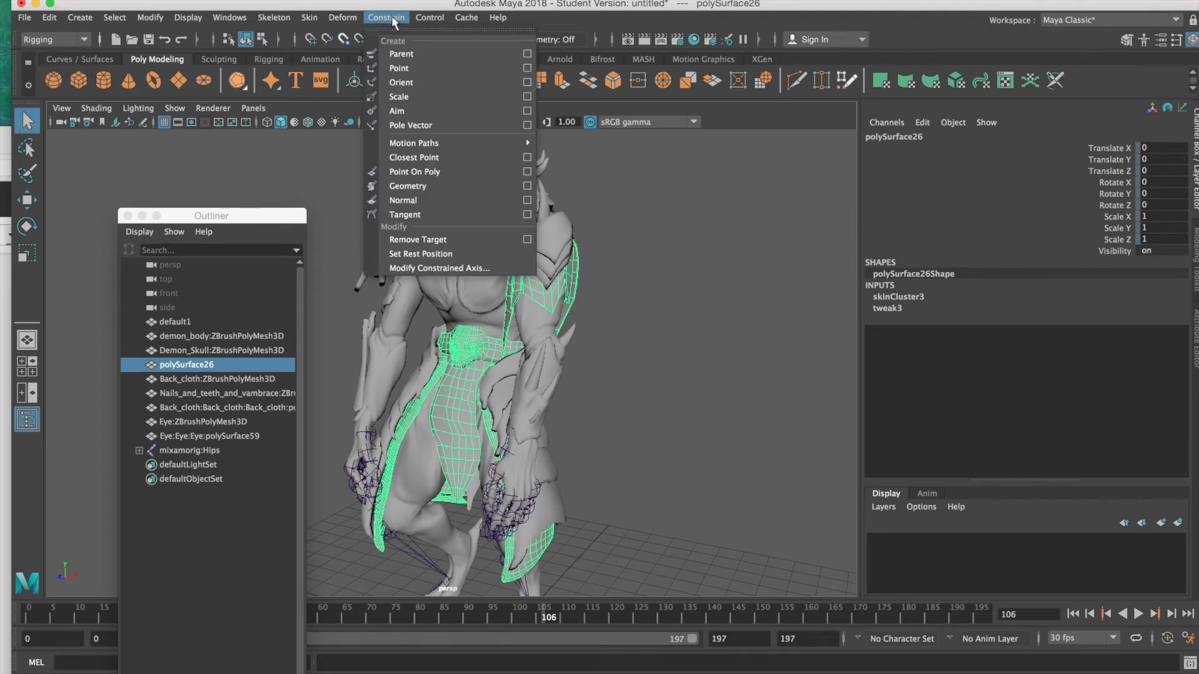
{"action": "mouse_move", "coordinate": [447, 18]}
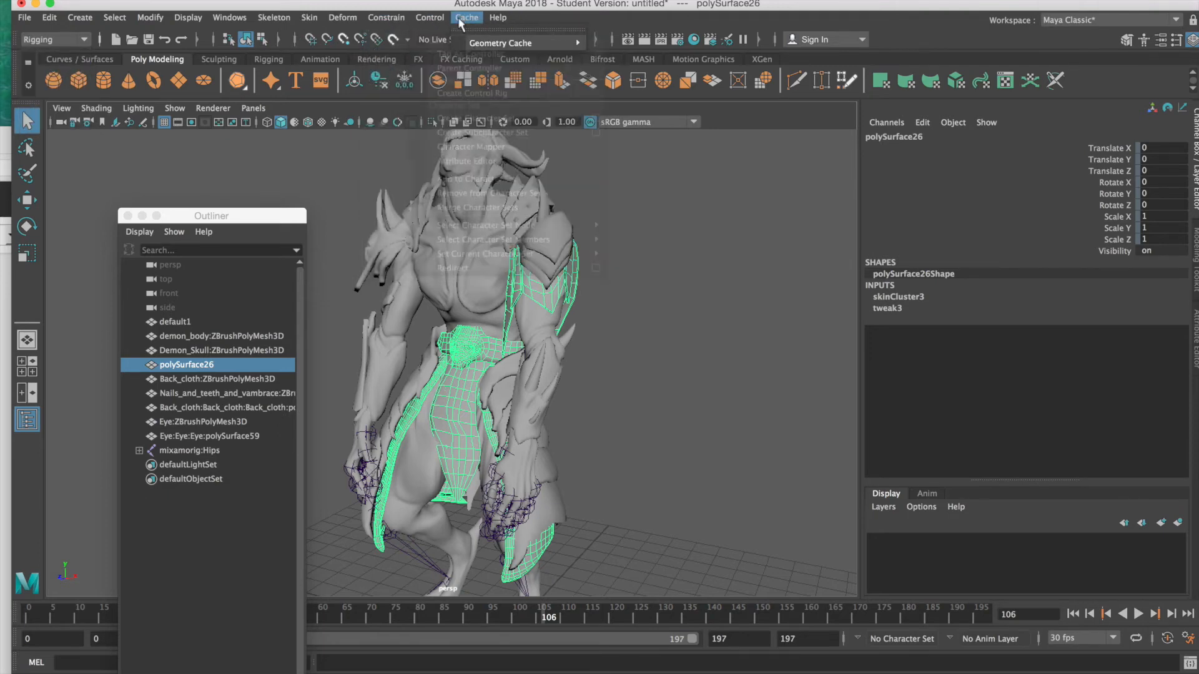
{"action": "mouse_move", "coordinate": [350, 19]}
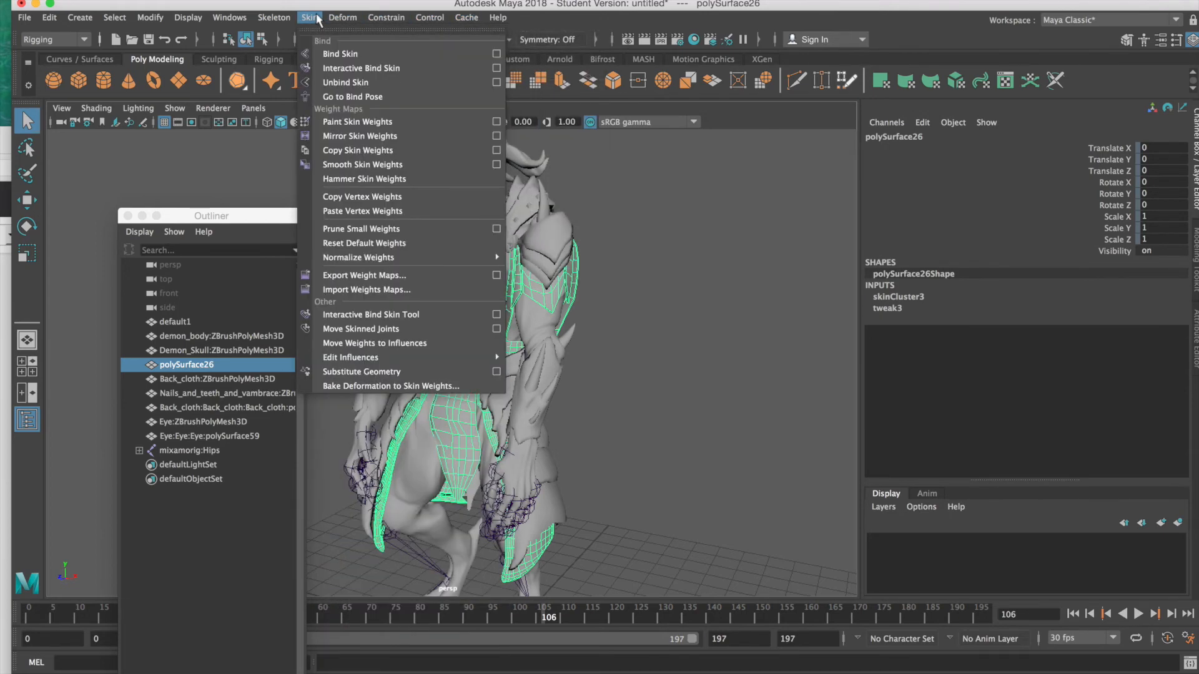
{"action": "left_click", "coordinate": [497, 122]}
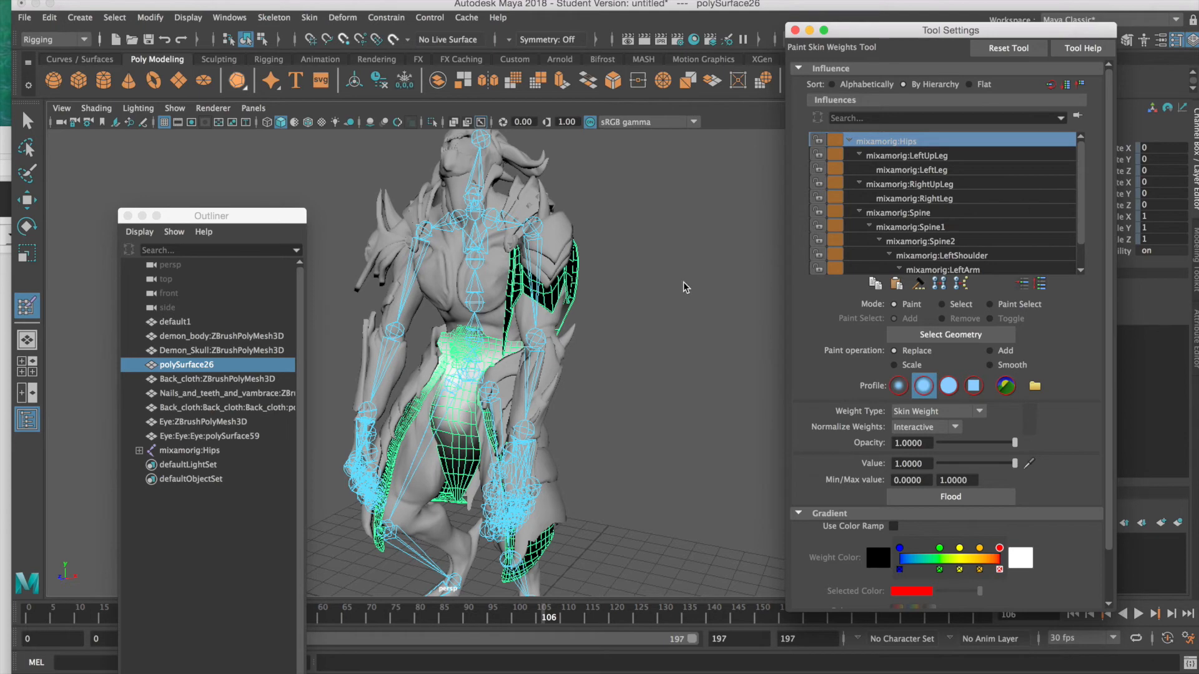
Examine how the LeftUpLeg and LeftLeg joints influence the loincloth mesh polySurface26
{"action": "scroll", "coordinate": [569, 322], "scroll_direction": "up", "scroll_amount": 5}
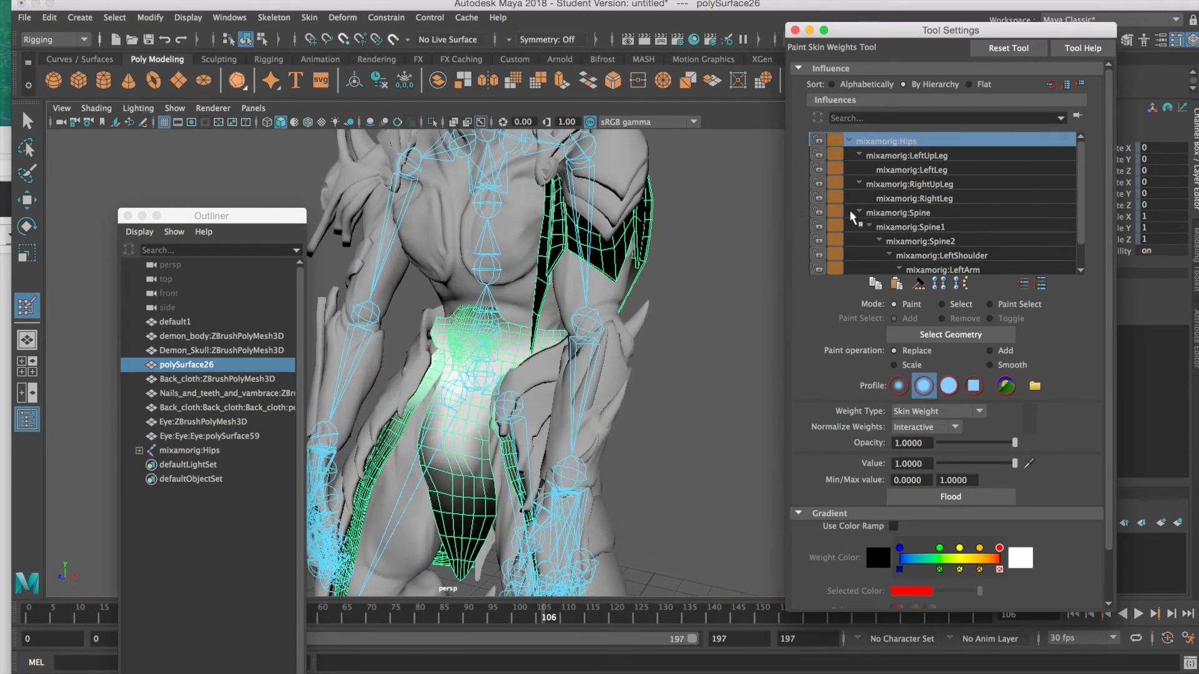
{"action": "left_click", "coordinate": [933, 157]}
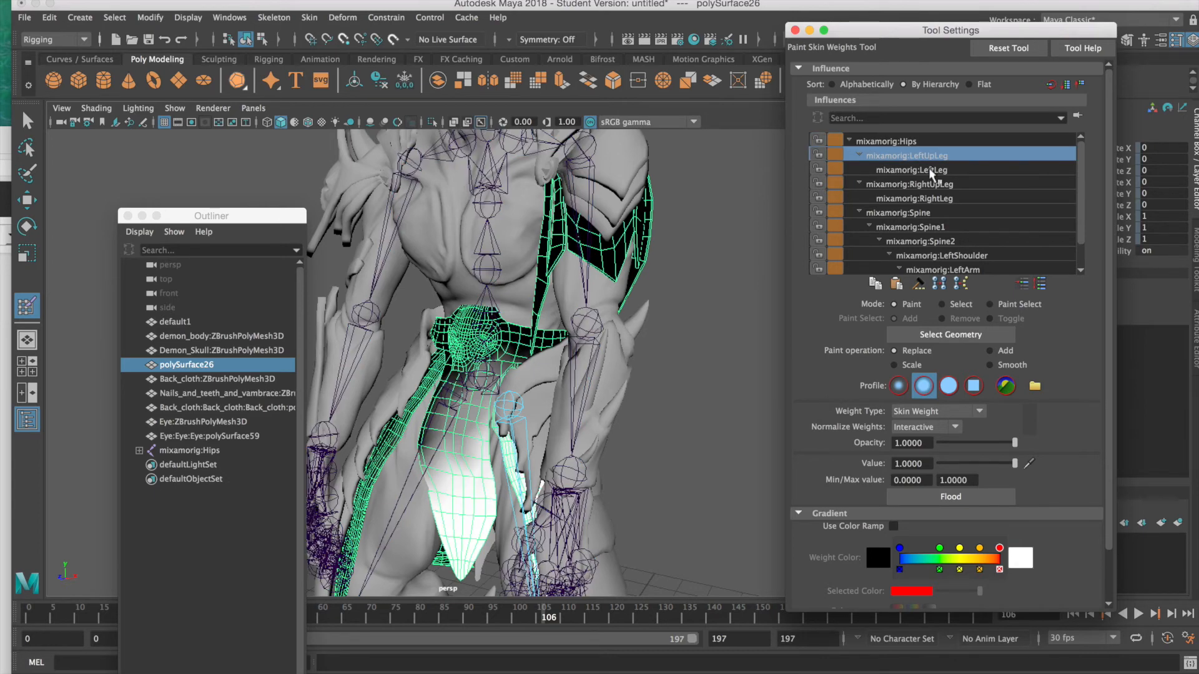
{"action": "left_click", "coordinate": [932, 170]}
Try painting RightUpLeg weights over the loincloth's front panel with Replace at value 1, and undo the strokes
{"action": "left_click", "coordinate": [926, 186]}
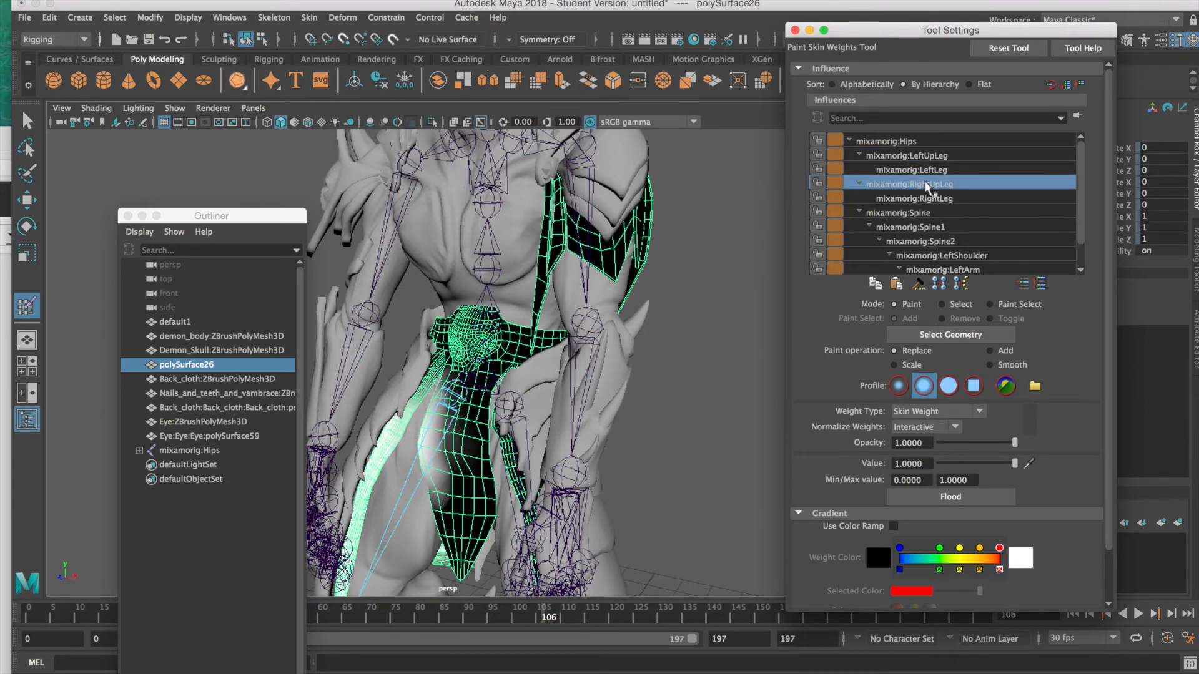
{"action": "left_click_drag", "start_coordinate": [669, 270], "coordinate": [719, 280], "text": "alt"}
{"action": "left_click", "coordinate": [455, 483]}
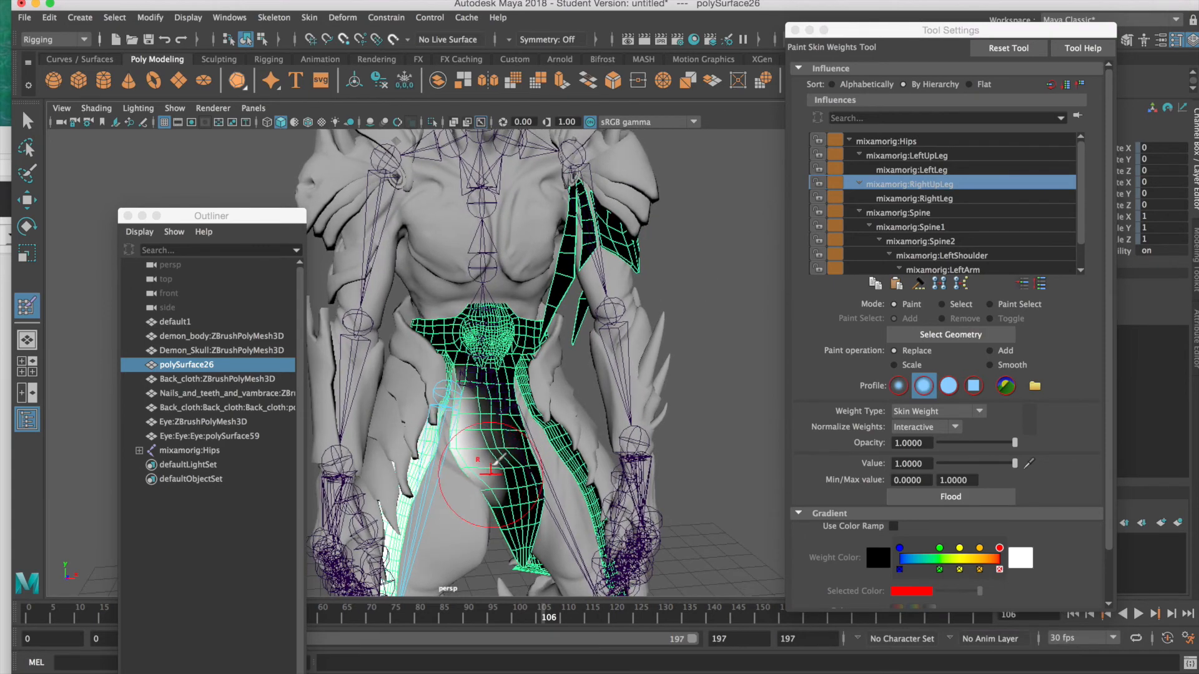
{"action": "left_click_drag", "start_coordinate": [509, 468], "coordinate": [516, 526]}
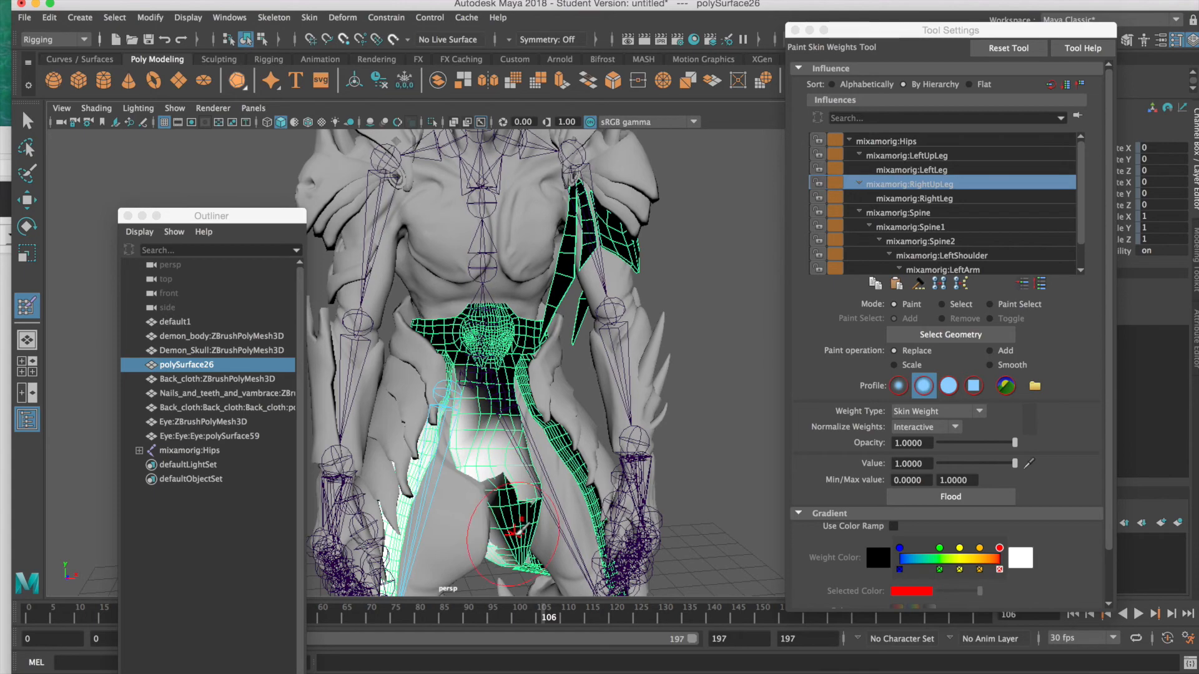
{"action": "key", "text": "z"}
{"action": "key", "text": "alt+v"}
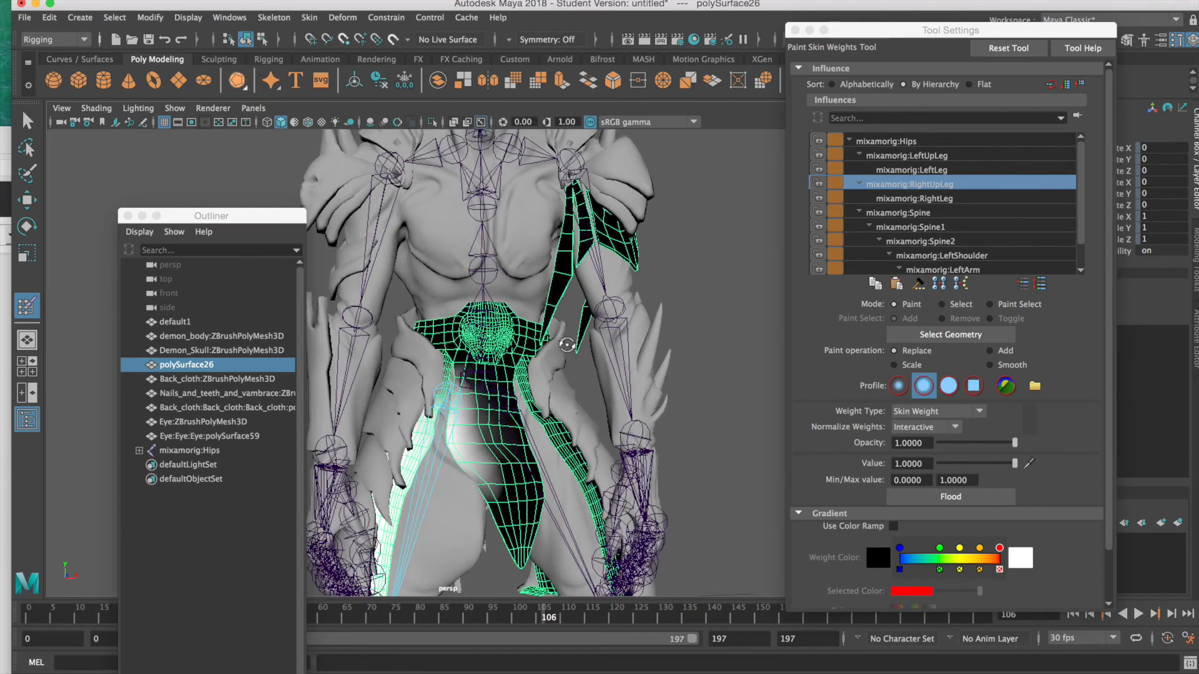
Examine the cloth's weights for the RightLeg, Spine, Spine2 and LeftShoulder influences
{"action": "left_click", "coordinate": [901, 199]}
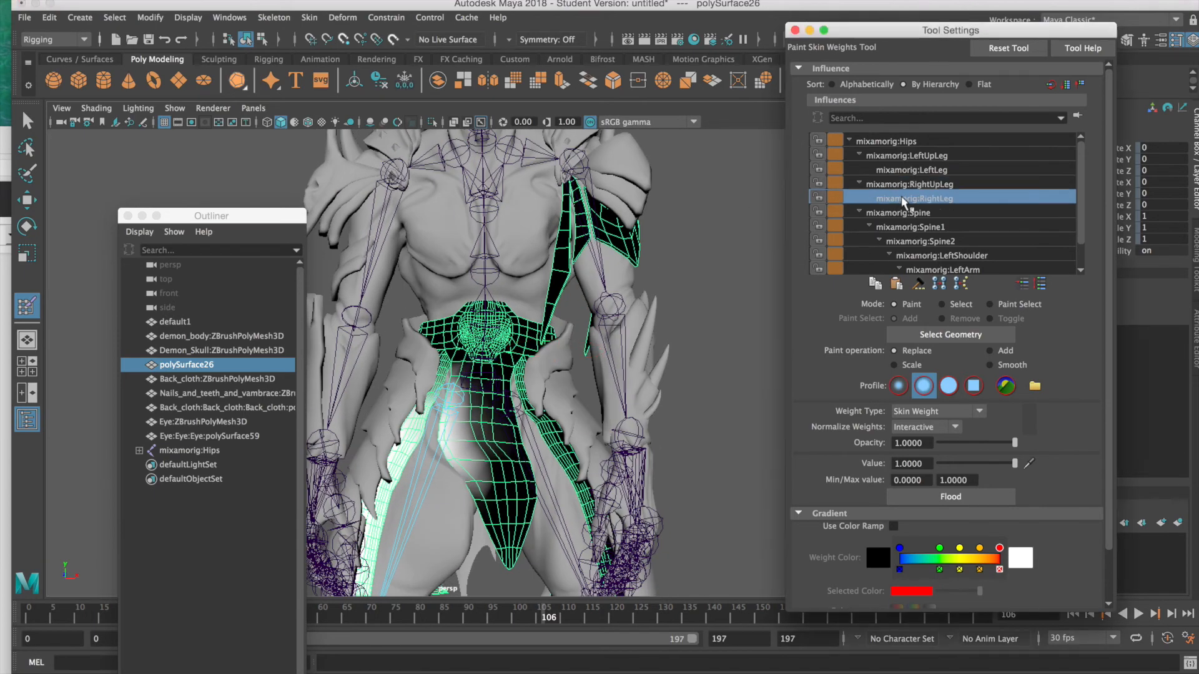
{"action": "left_click", "coordinate": [903, 213]}
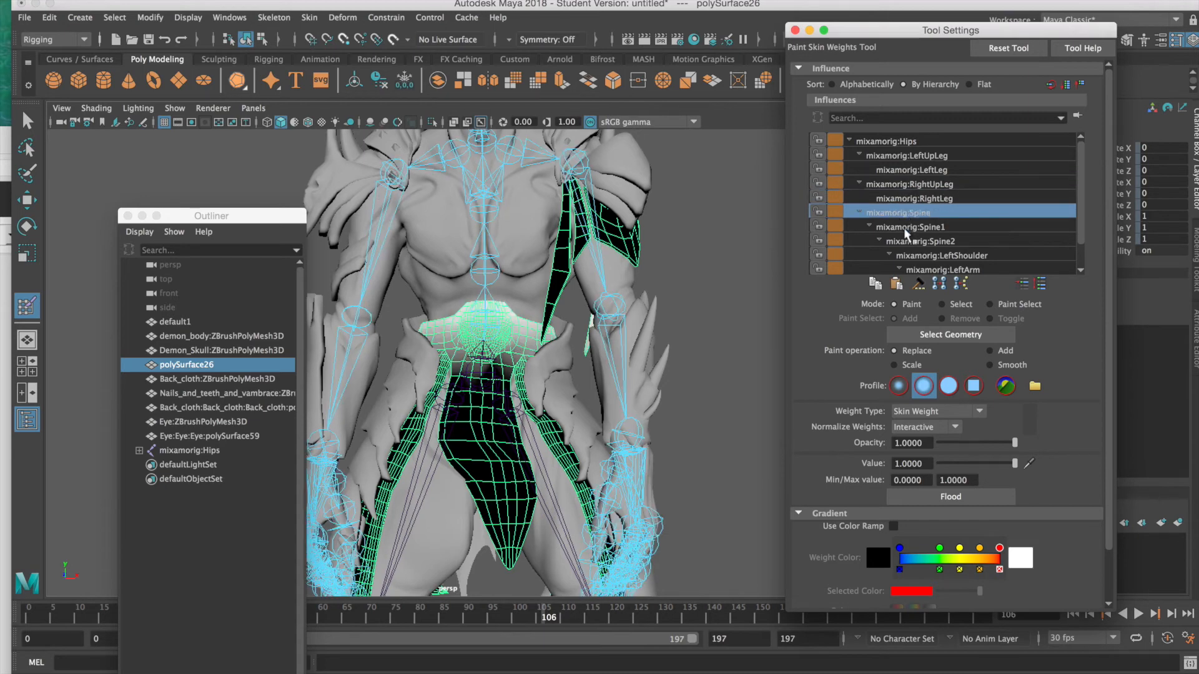
{"action": "left_click", "coordinate": [905, 227]}
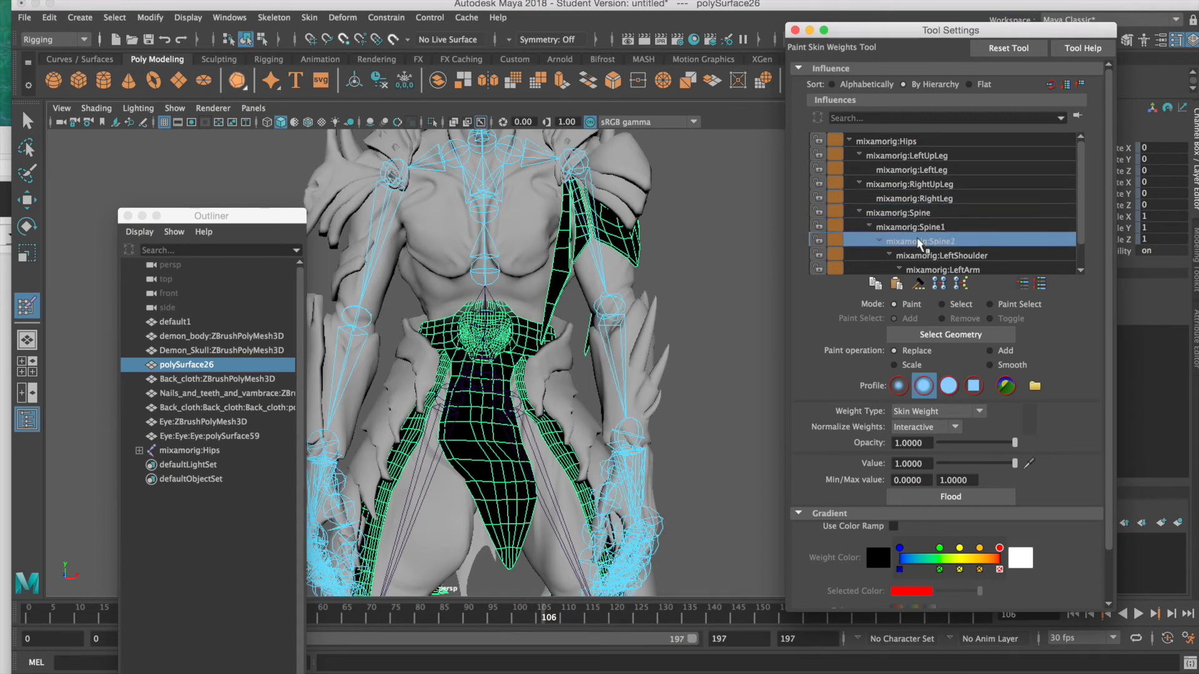
{"action": "left_click", "coordinate": [925, 257]}
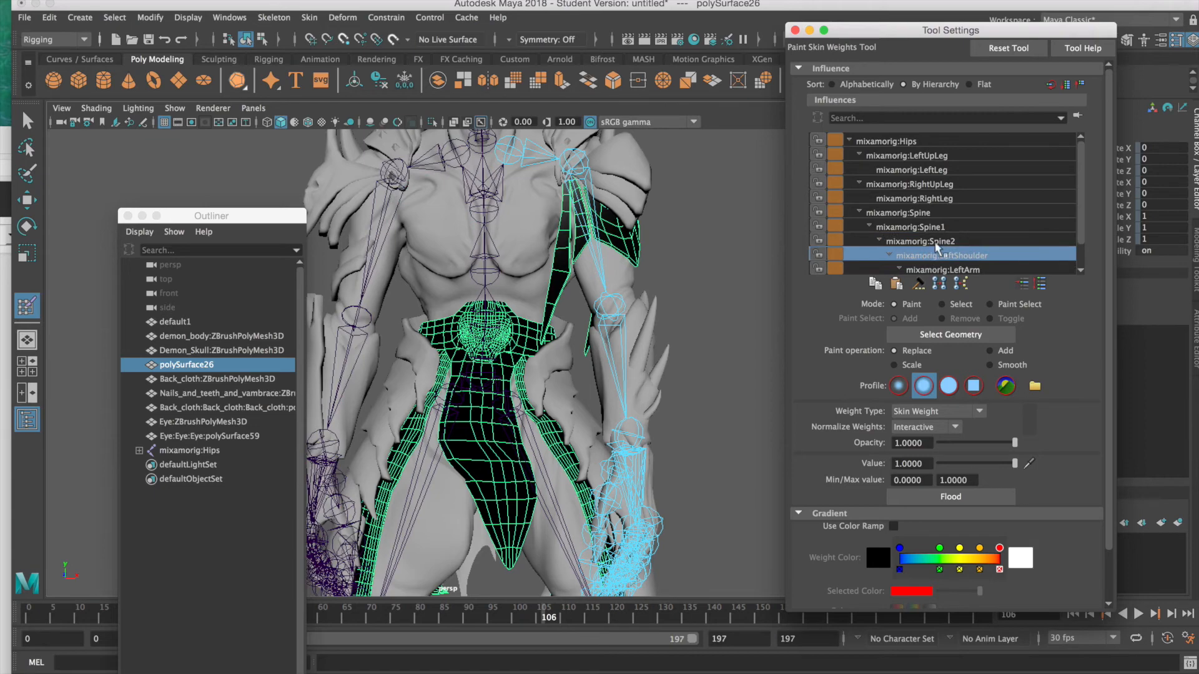
{"action": "scroll", "coordinate": [1081, 238], "scroll_direction": "down", "scroll_amount": 2}
Try painting out the LeftArm influence on the hanging shoulder cloth strips with the value set to 0, front and back
{"action": "left_click", "coordinate": [953, 240]}
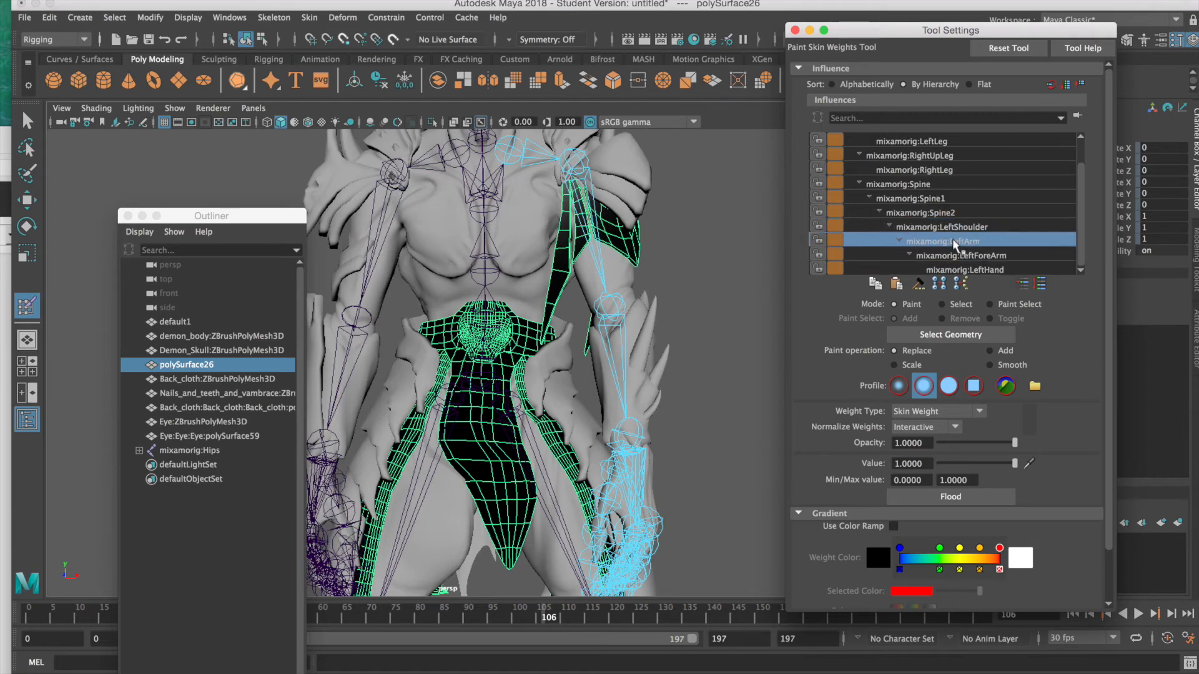
{"action": "left_click_drag", "start_coordinate": [665, 208], "coordinate": [519, 223], "text": "alt"}
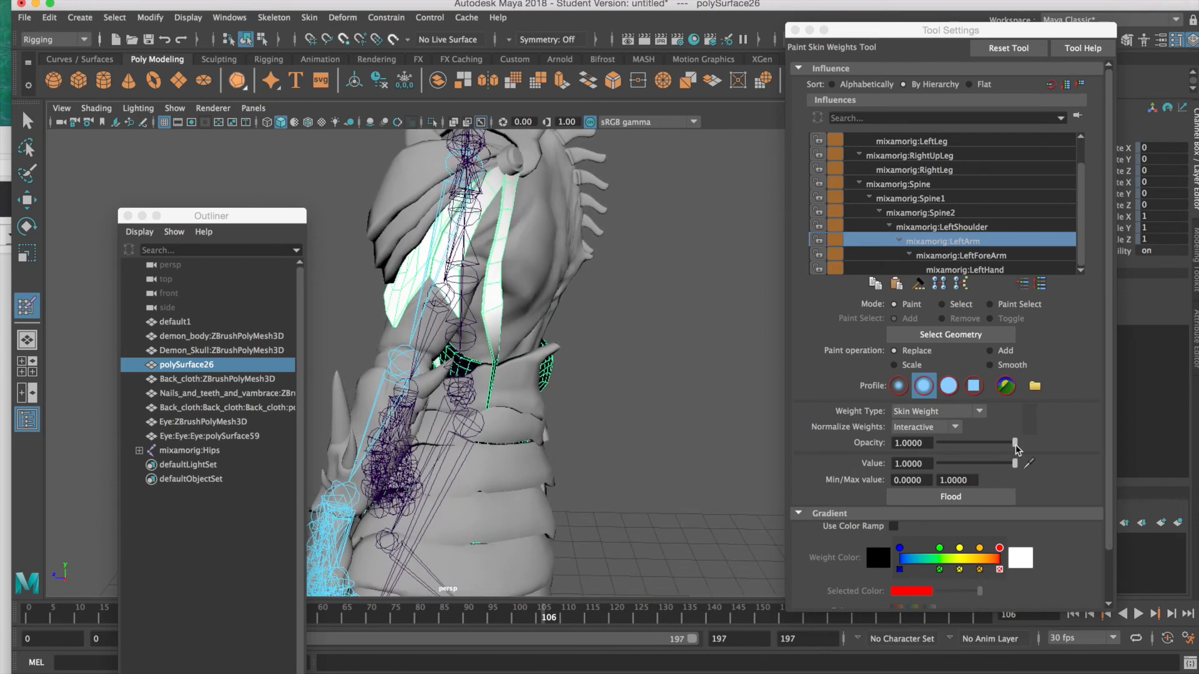
{"action": "left_click_drag", "start_coordinate": [1015, 463], "coordinate": [918, 465]}
{"action": "mouse_move", "coordinate": [496, 240]}
{"action": "left_mouse_down"}
{"action": "mouse_move", "coordinate": [495, 335]}
{"action": "mouse_move", "coordinate": [507, 180]}
{"action": "left_mouse_up"}
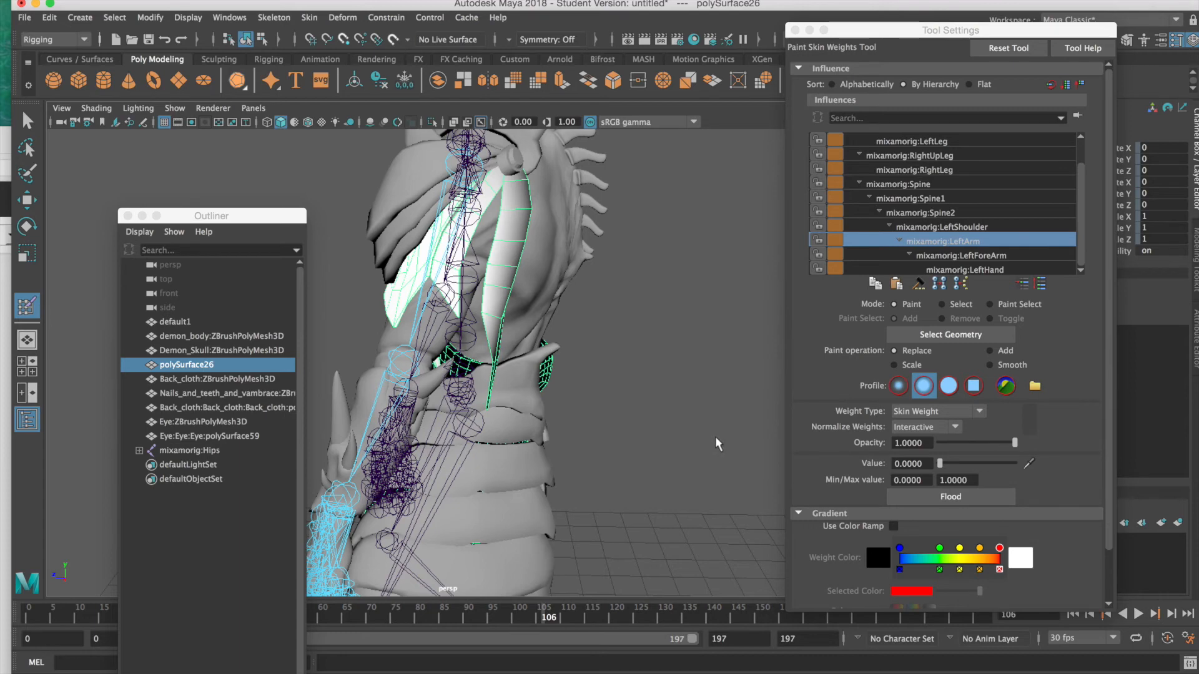
{"action": "left_click_drag", "start_coordinate": [684, 421], "coordinate": [727, 428], "text": "alt"}
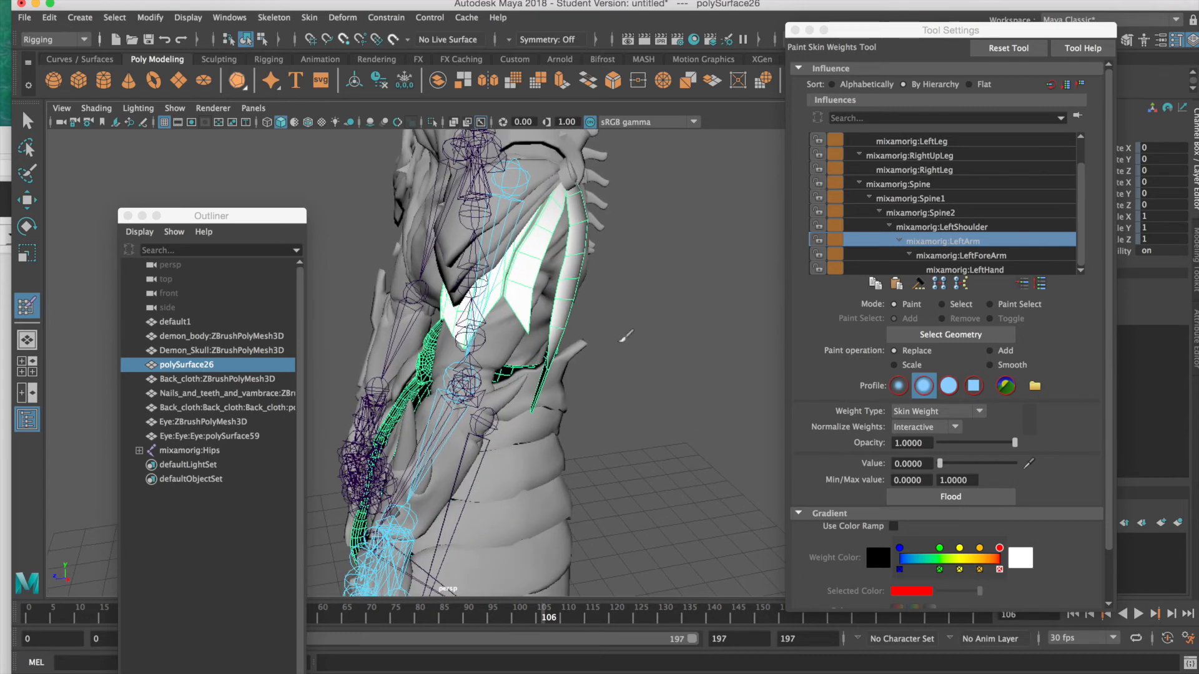
{"action": "mouse_move", "coordinate": [517, 243]}
{"action": "left_mouse_down"}
{"action": "mouse_move", "coordinate": [538, 319]}
{"action": "mouse_move", "coordinate": [534, 305]}
{"action": "left_mouse_up"}
{"action": "left_click_drag", "start_coordinate": [606, 306], "coordinate": [568, 295], "text": "alt"}
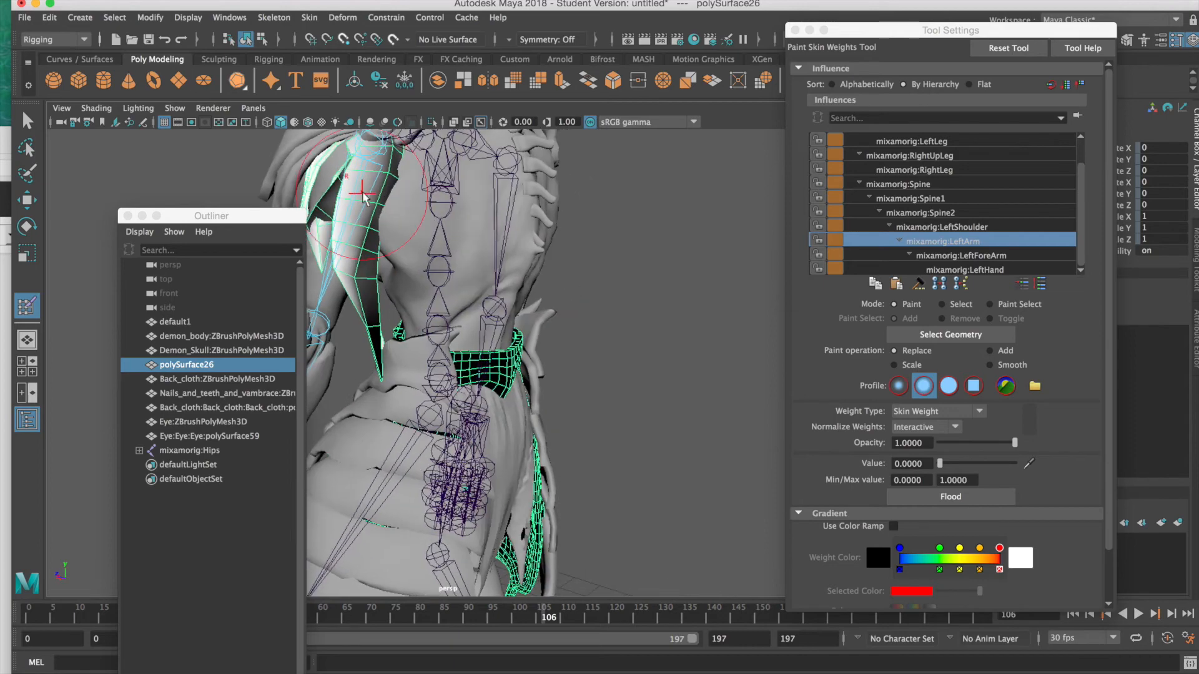
{"action": "left_click_drag", "start_coordinate": [351, 230], "coordinate": [356, 277]}
{"action": "left_click_drag", "start_coordinate": [332, 179], "coordinate": [333, 234]}
{"action": "left_click_drag", "start_coordinate": [582, 248], "coordinate": [697, 245], "text": "alt"}
Undo the LeftArm weight strokes on the shoulder cloth
{"action": "key", "text": "super+z"}
{"action": "key", "text": "super+z"}
{"action": "key", "text": "super+z"}
{"action": "key", "text": "super+z"}
{"action": "key", "text": "super+z"}
{"action": "key", "text": "super+z"}
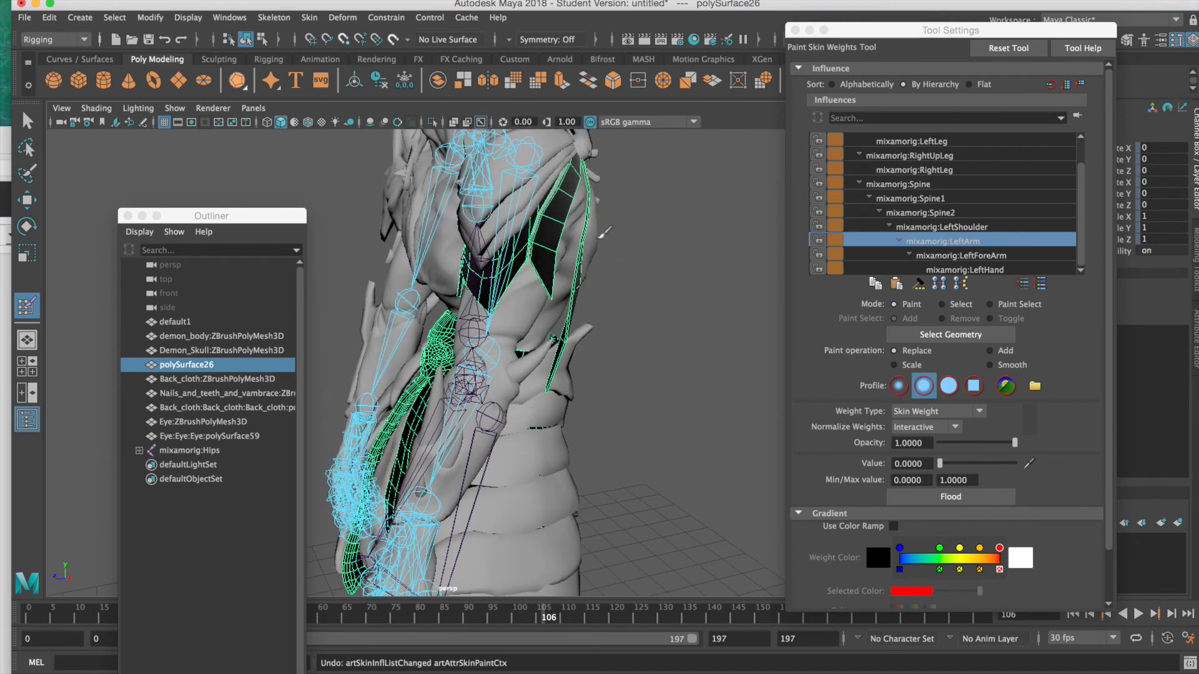
Display the Hips influence on the cloth and examine the demon's upper body from the front
{"action": "left_click", "coordinate": [1040, 268]}
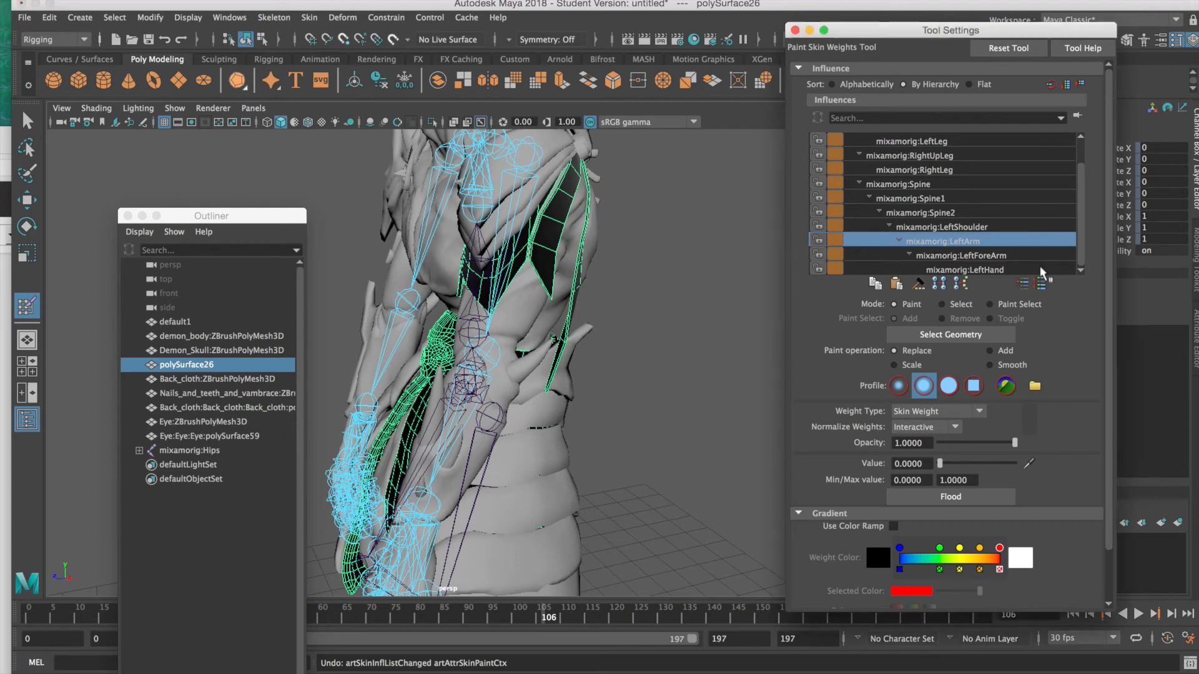
{"action": "left_click_drag", "start_coordinate": [1081, 235], "coordinate": [1088, 301]}
{"action": "left_click_drag", "start_coordinate": [1080, 216], "coordinate": [1082, 187]}
{"action": "left_click", "coordinate": [947, 142]}
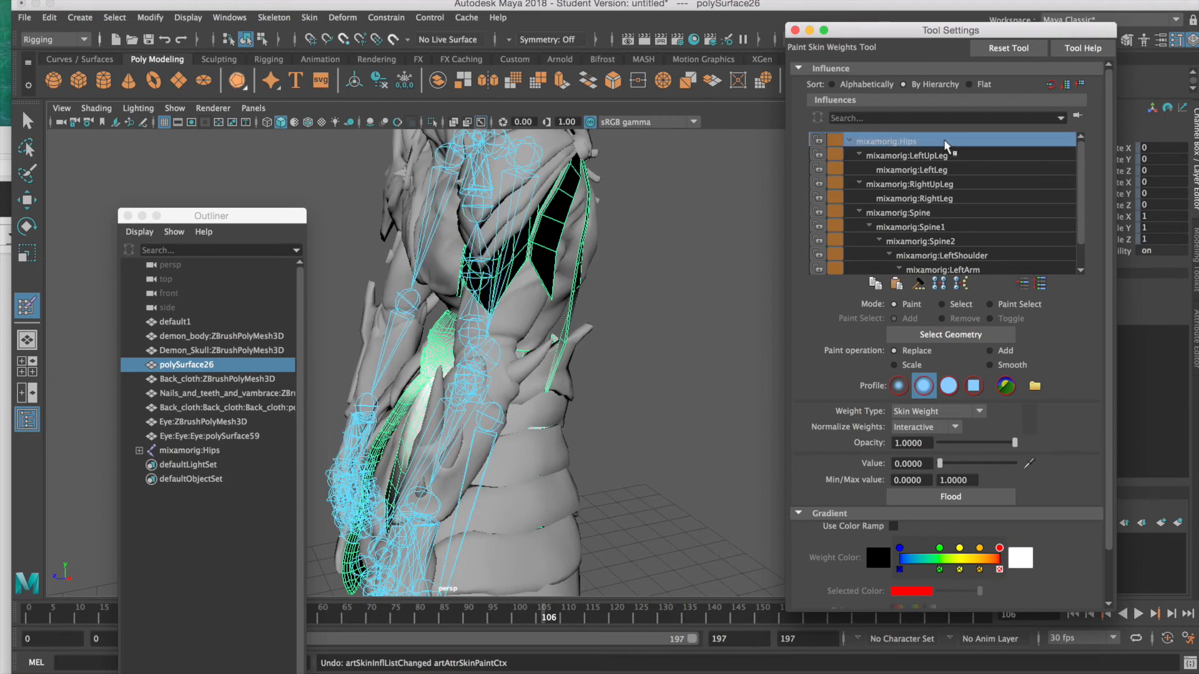
{"action": "left_click_drag", "start_coordinate": [679, 268], "coordinate": [743, 259], "text": "alt"}
{"action": "mouse_move", "coordinate": [639, 176]}
{"action": "middle_mouse_down", "text": "alt"}
{"action": "mouse_move", "coordinate": [594, 312]}
{"action": "mouse_move", "coordinate": [585, 414]}
{"action": "middle_mouse_up", "text": "alt"}
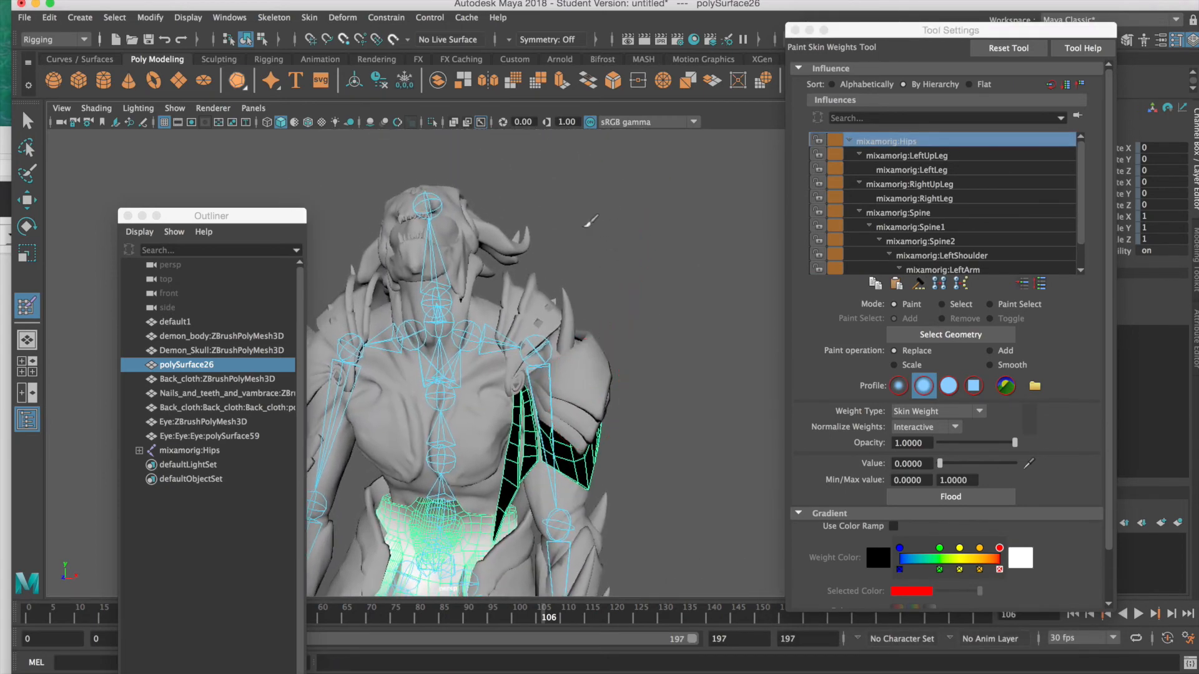
{"action": "left_click_drag", "start_coordinate": [590, 222], "coordinate": [608, 236], "text": "alt"}
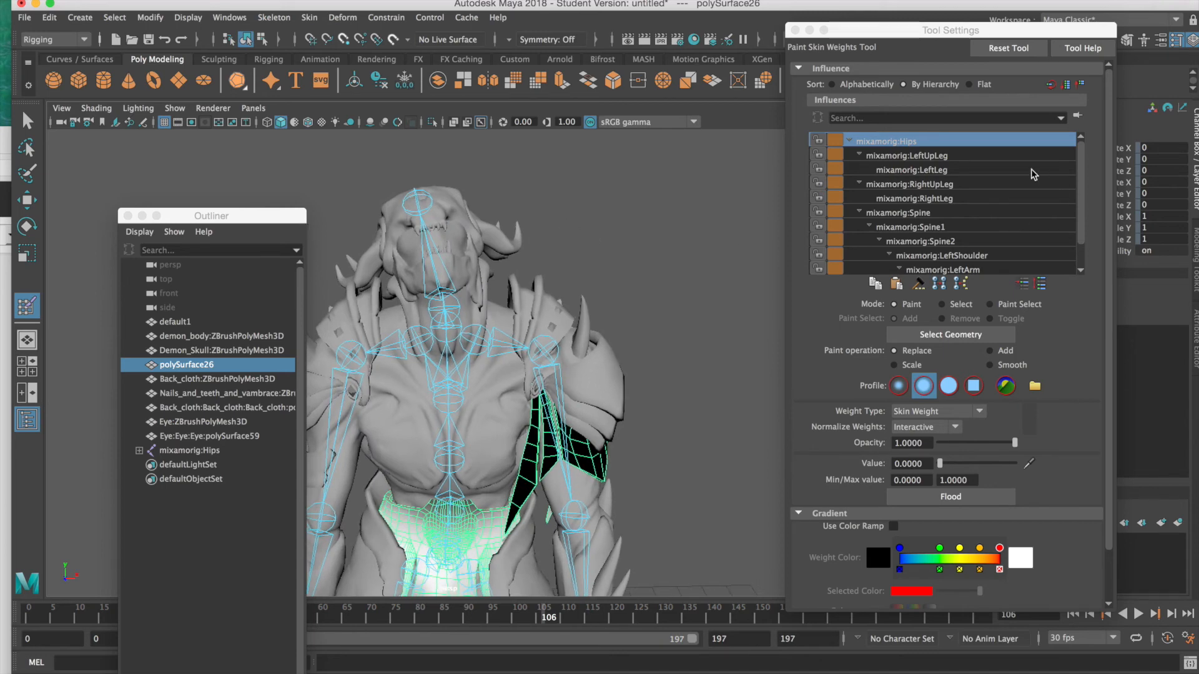
Examine the cloth's weights for the leg, spine, LeftShoulder, LeftForeArm and LeftHand influences in turn
{"action": "left_click", "coordinate": [918, 169]}
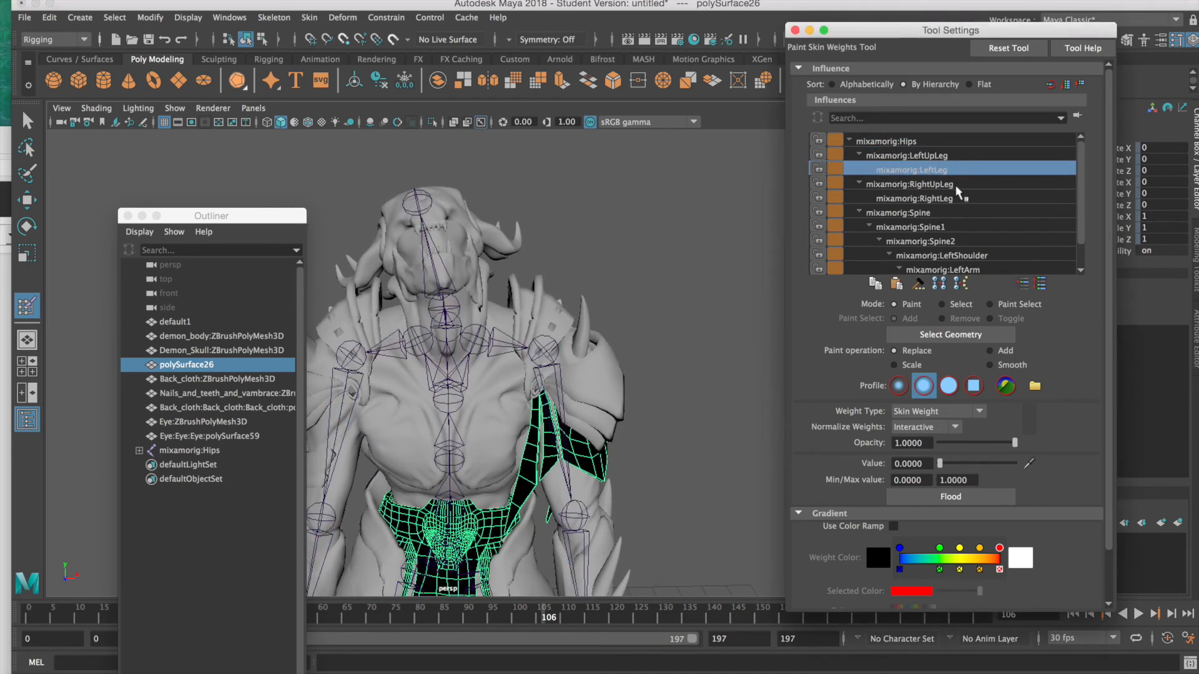
{"action": "left_click", "coordinate": [957, 186]}
{"action": "left_click", "coordinate": [952, 197]}
{"action": "left_click", "coordinate": [949, 212]}
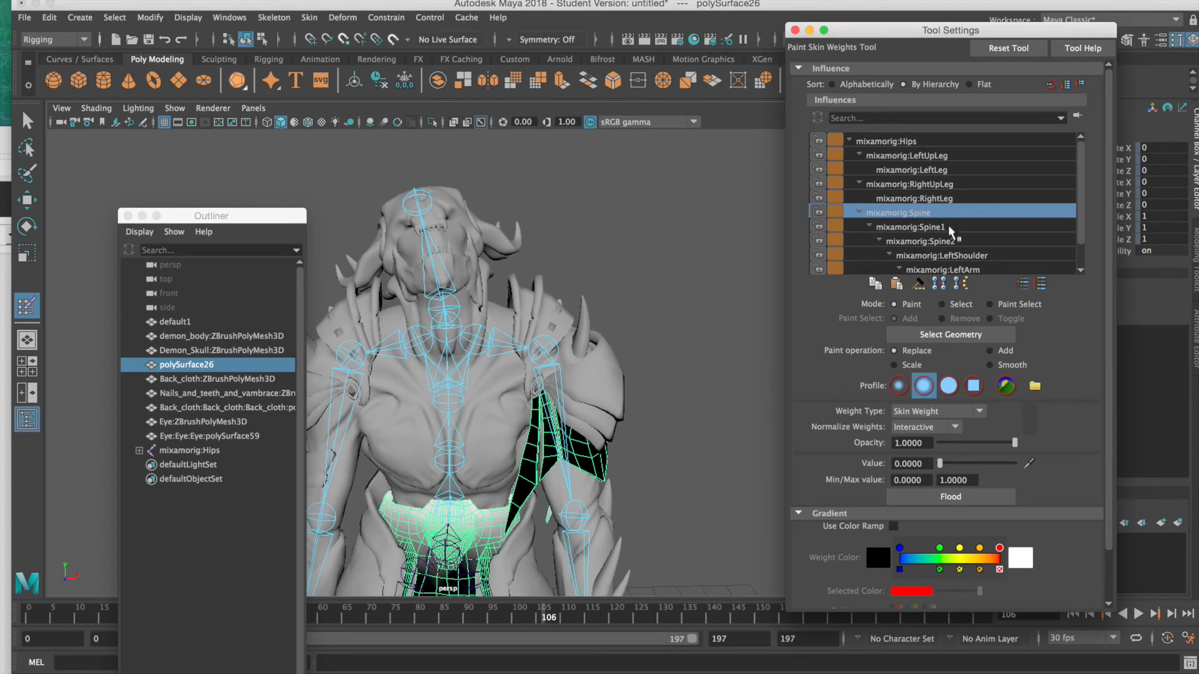
{"action": "left_click", "coordinate": [948, 226]}
{"action": "left_click", "coordinate": [957, 241]}
{"action": "left_click", "coordinate": [965, 255]}
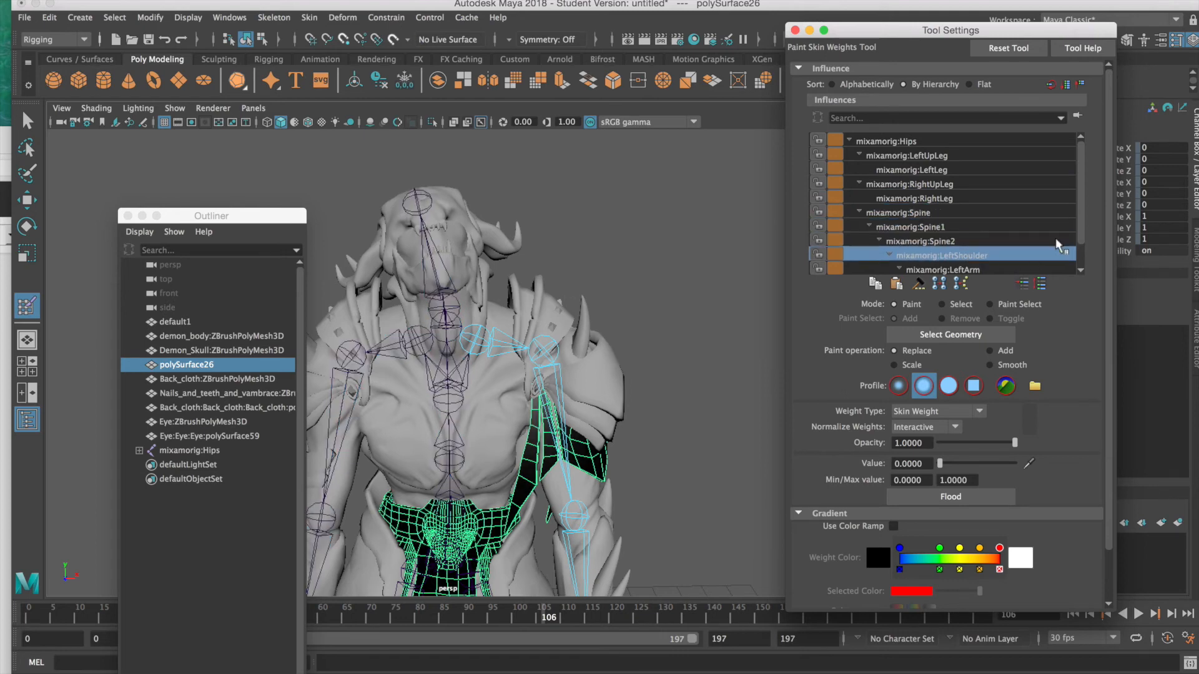
{"action": "scroll", "coordinate": [1077, 225], "scroll_direction": "down", "scroll_amount": 2}
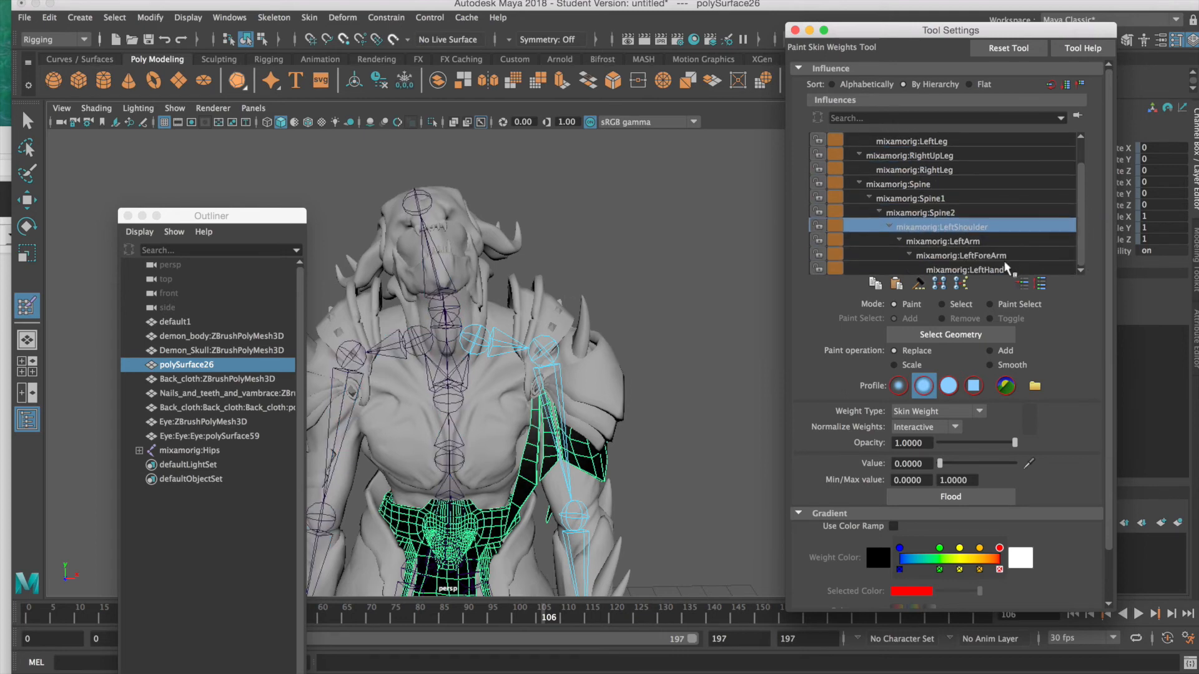
{"action": "left_click", "coordinate": [1007, 270]}
{"action": "left_click", "coordinate": [985, 256]}
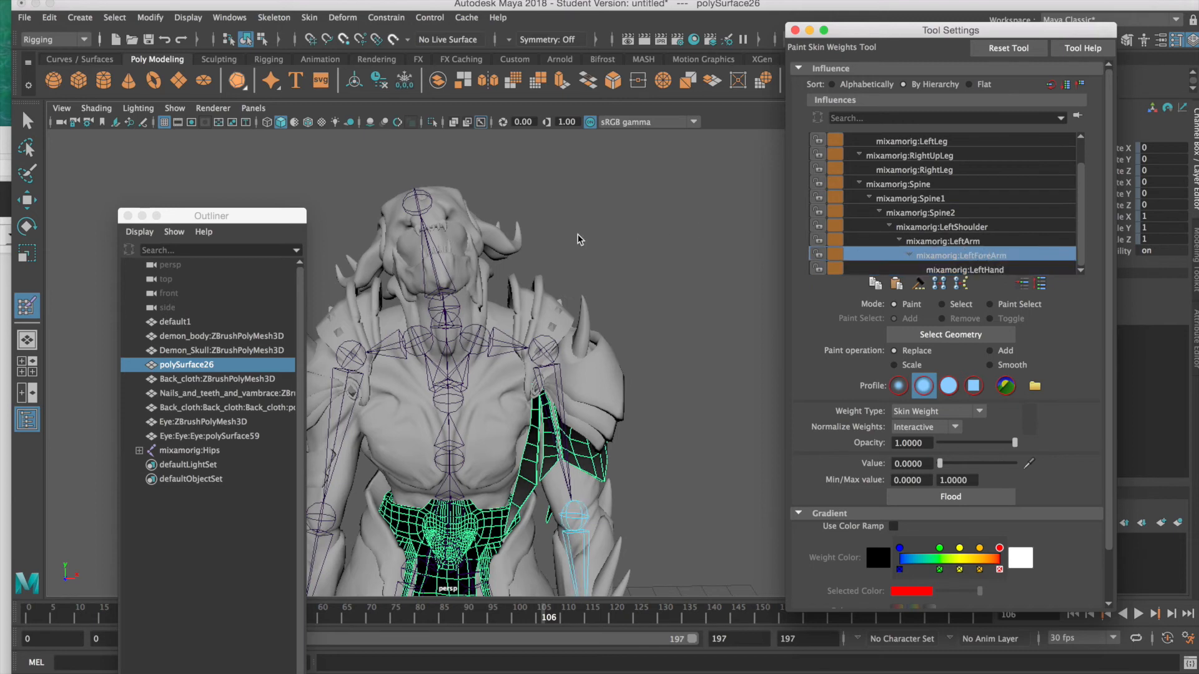
{"action": "left_click", "coordinate": [431, 256]}
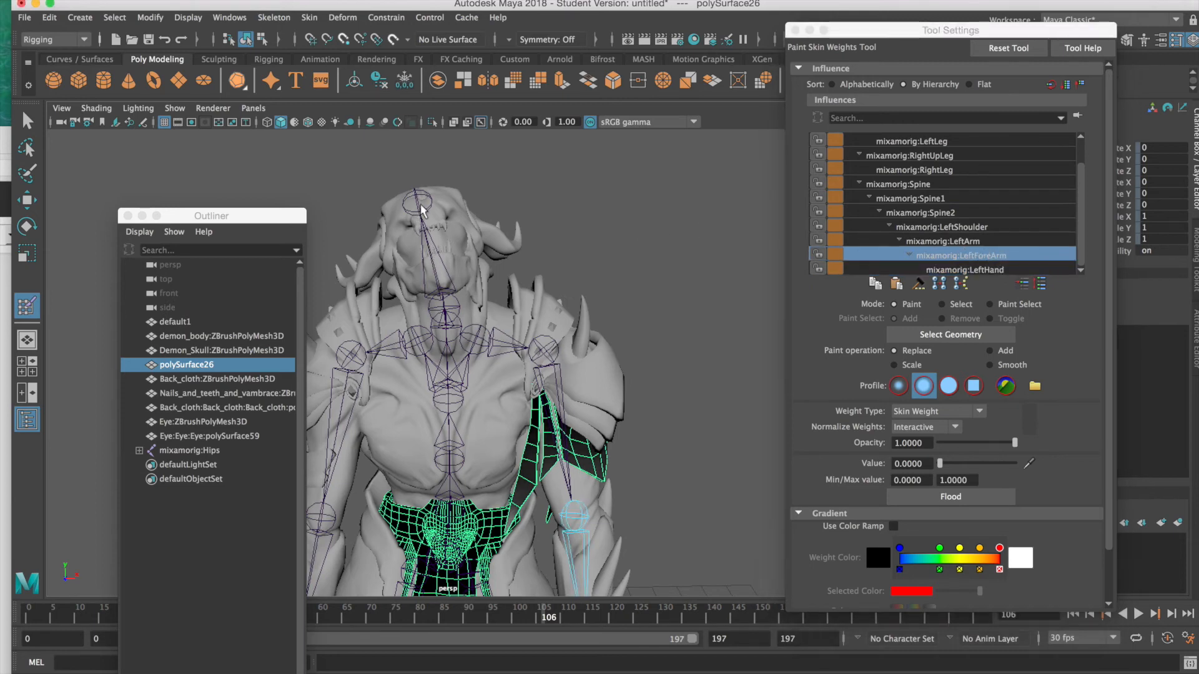
{"action": "left_click", "coordinate": [962, 270]}
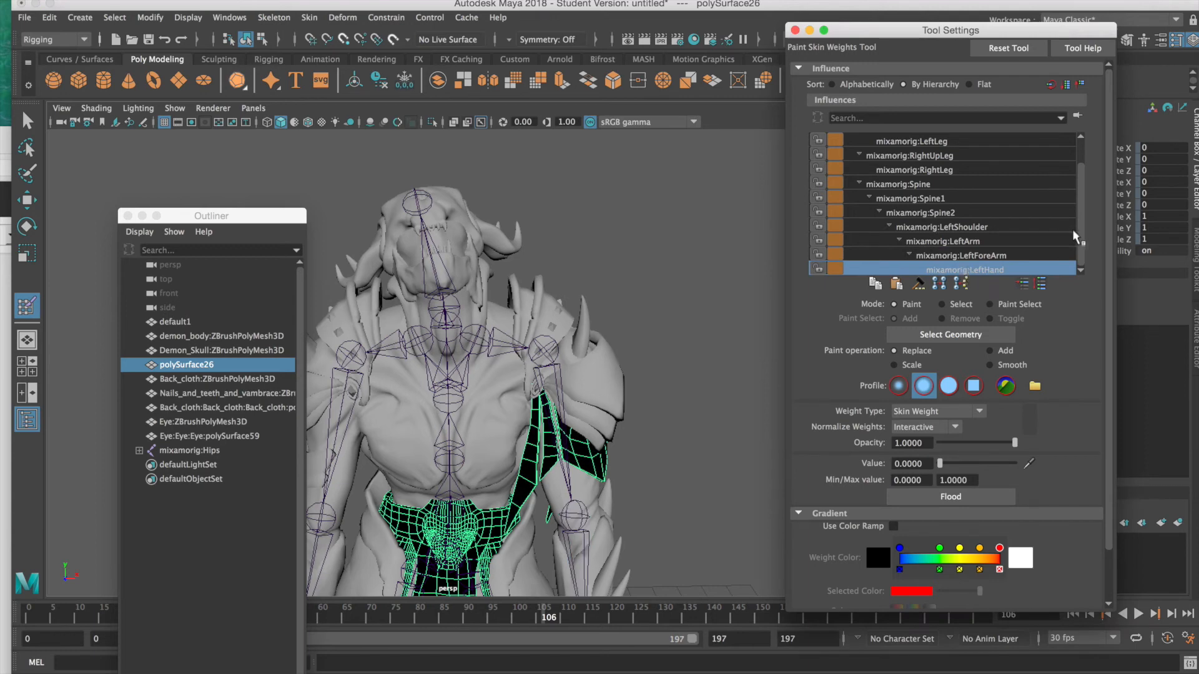
{"action": "left_click", "coordinate": [930, 170]}
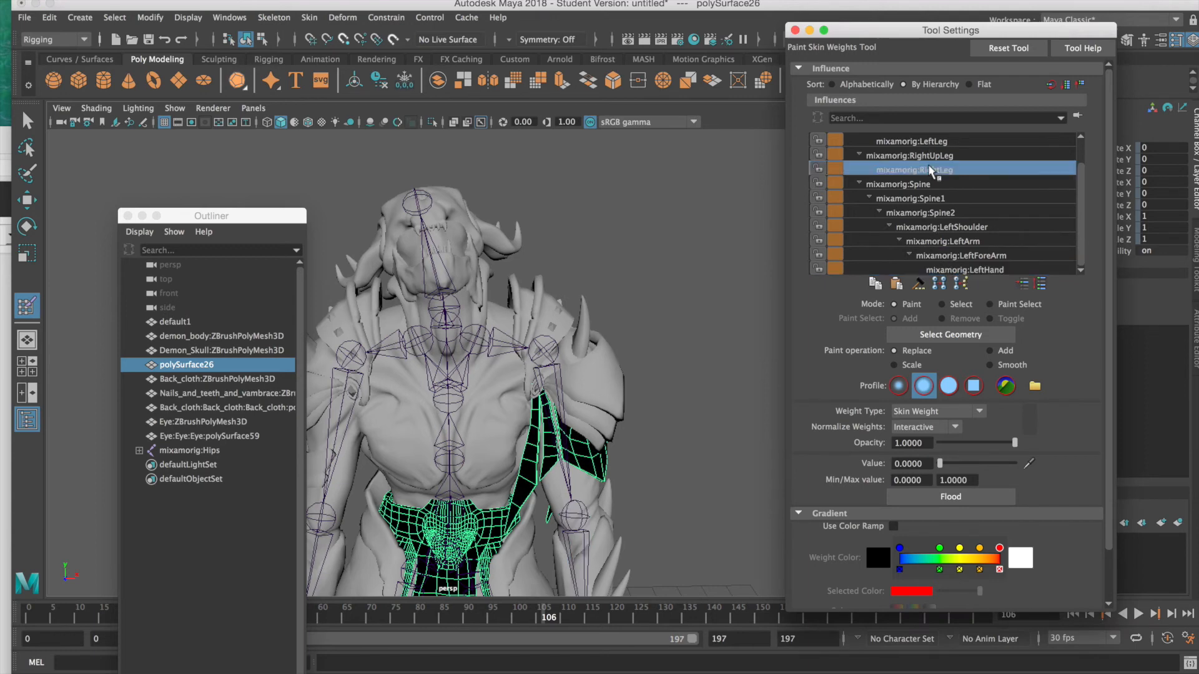
{"action": "scroll", "coordinate": [1079, 211], "scroll_direction": "up", "scroll_amount": 2}
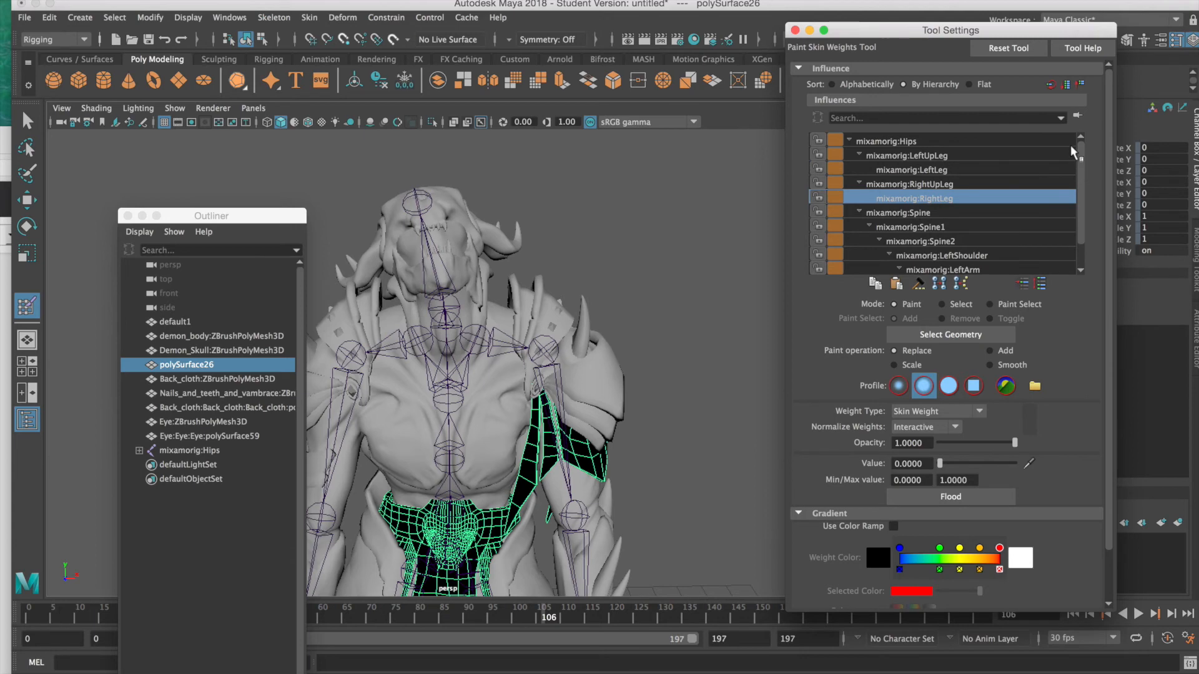
Select the Demon_Skull mesh, open its Paint Skin Weights tool settings, and choose the LeftShoulder influence
{"action": "left_click", "coordinate": [466, 212]}
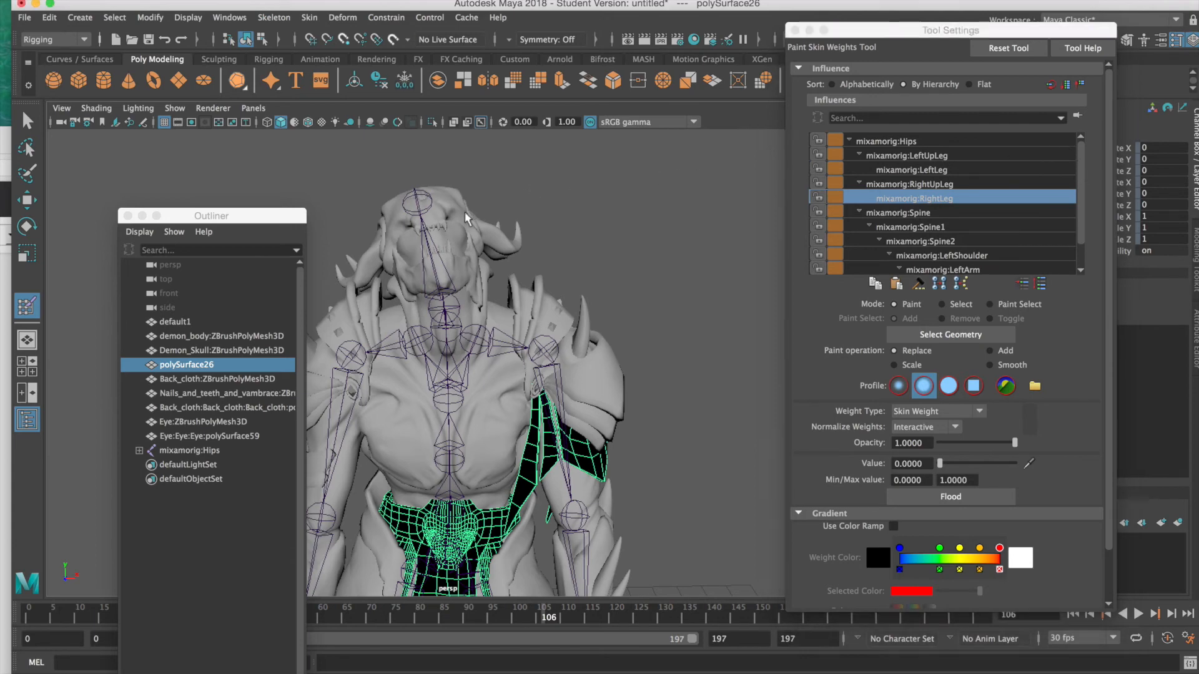
{"action": "left_click", "coordinate": [28, 120]}
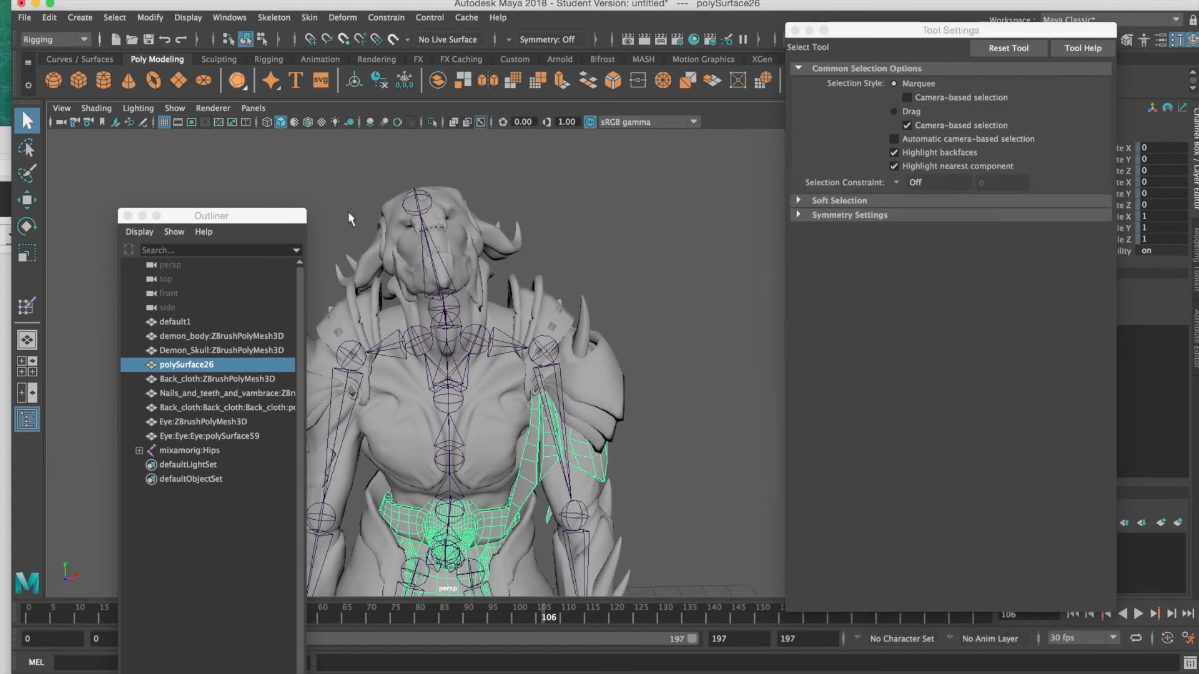
{"action": "left_click", "coordinate": [474, 220]}
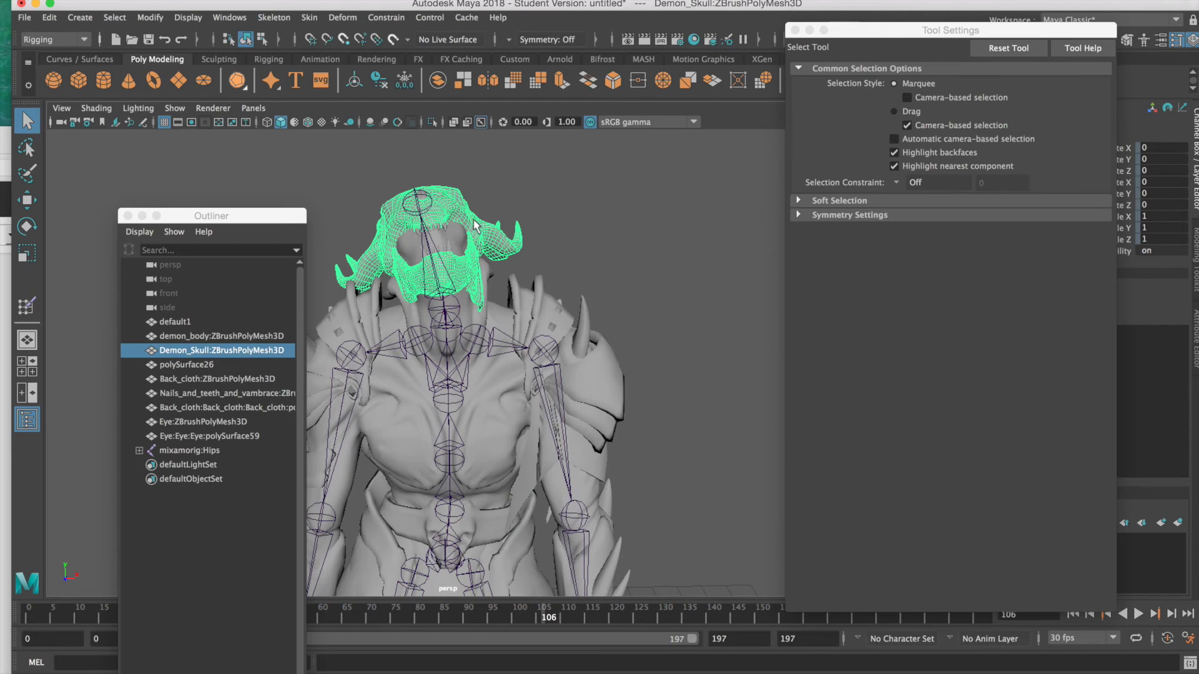
{"action": "left_click", "coordinate": [311, 18]}
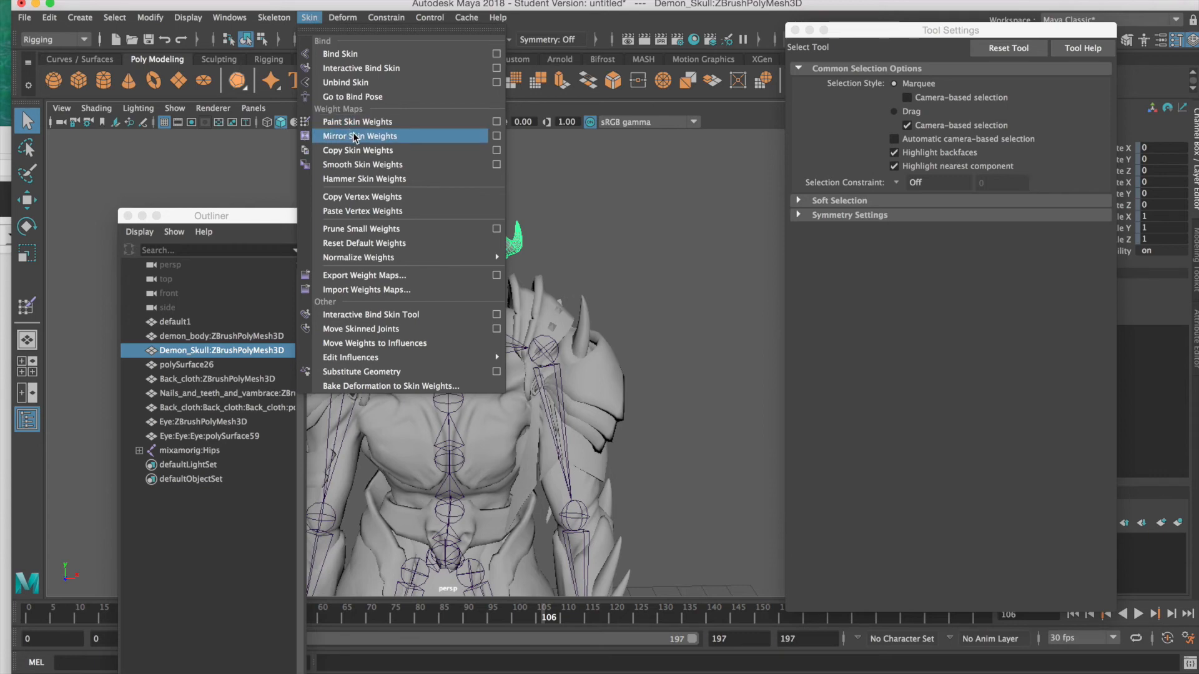
{"action": "left_click", "coordinate": [497, 121]}
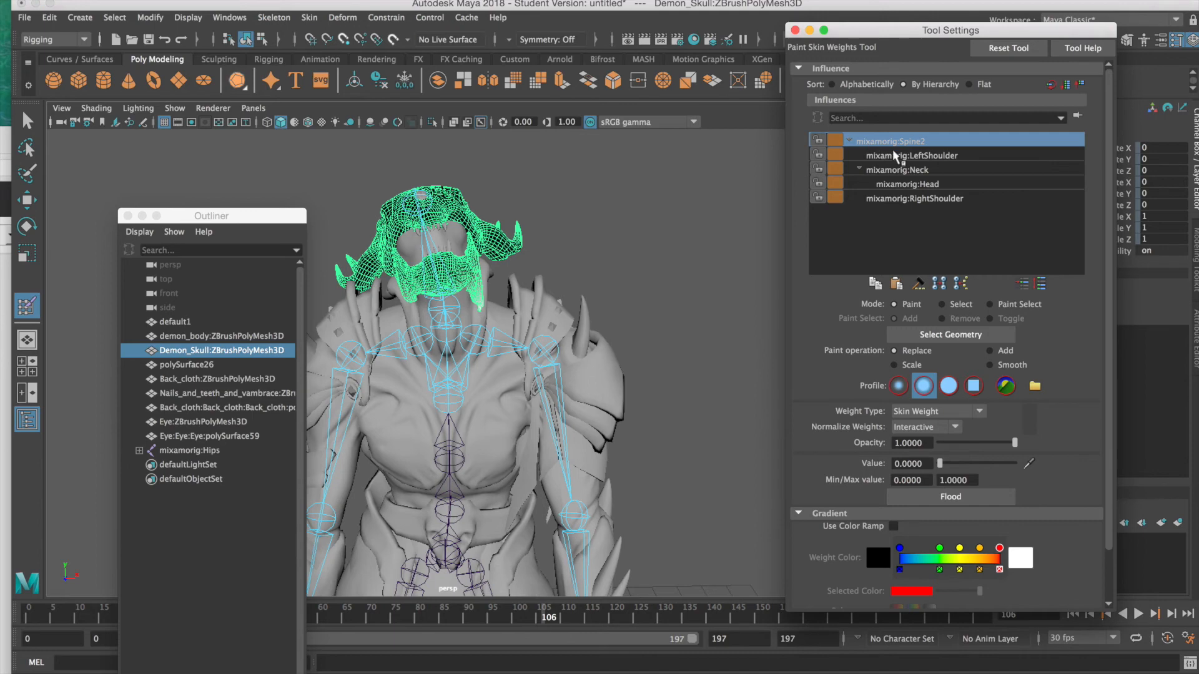
{"action": "left_click", "coordinate": [913, 157]}
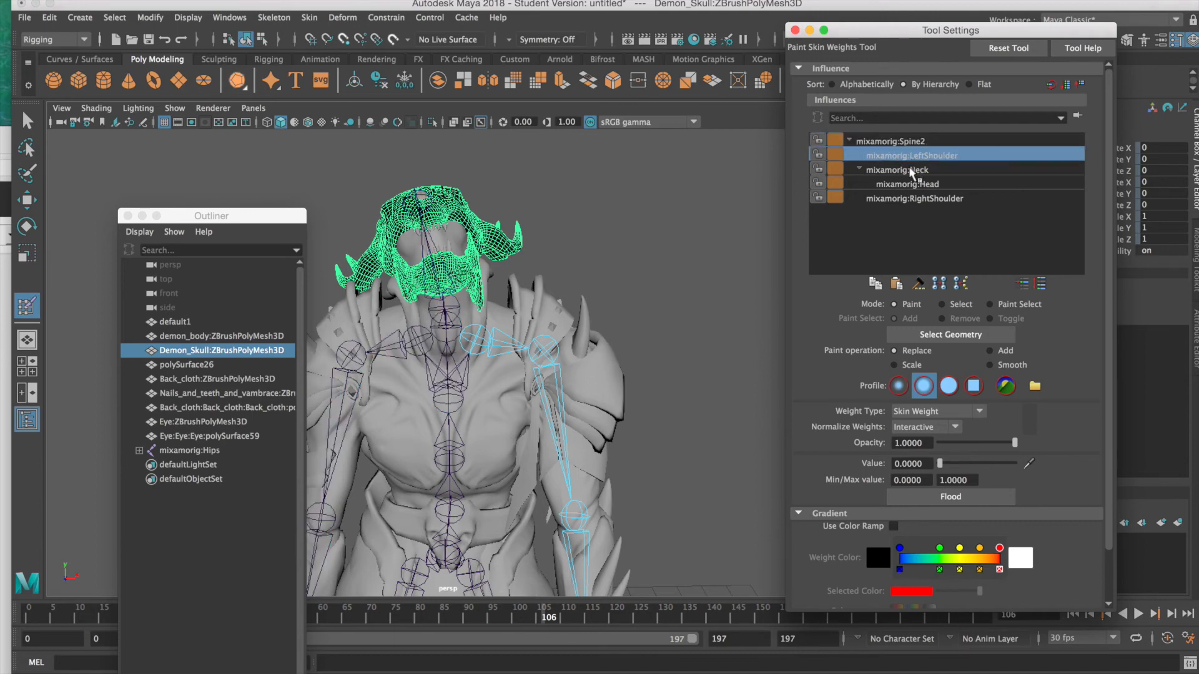
Choose the Head influence for the Demon_Skull mesh and set the weight paint value to 1
{"action": "left_click", "coordinate": [913, 171]}
{"action": "left_click", "coordinate": [907, 184]}
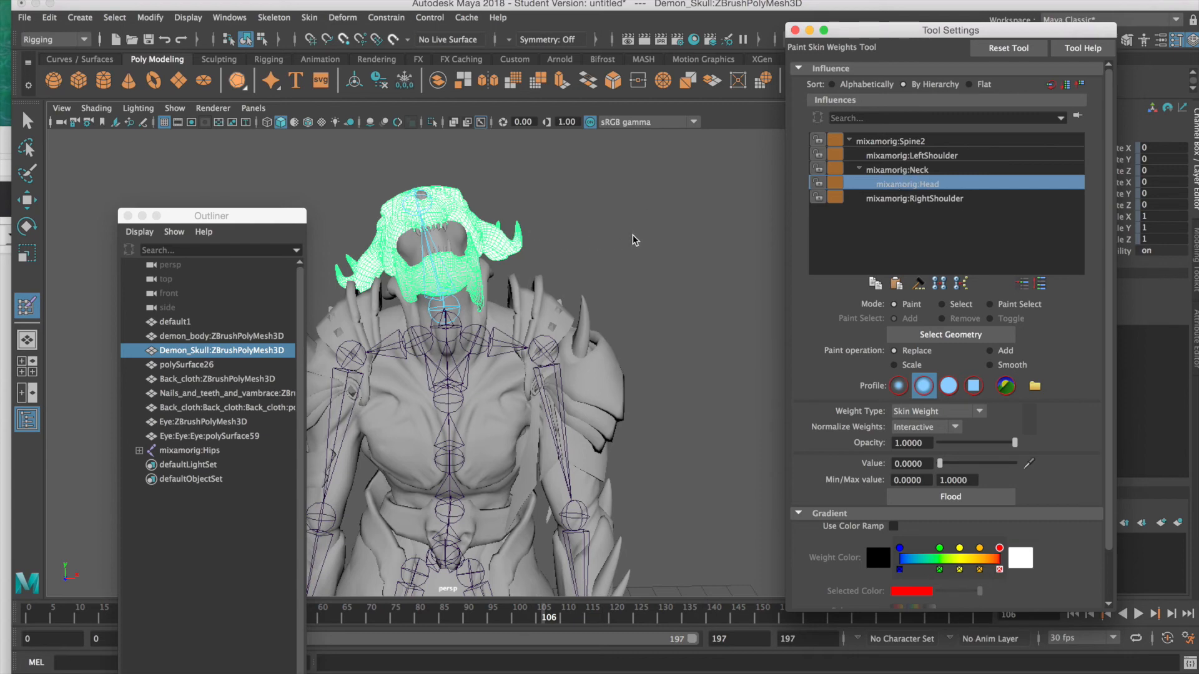
{"action": "left_click_drag", "start_coordinate": [633, 240], "coordinate": [487, 251], "text": "alt"}
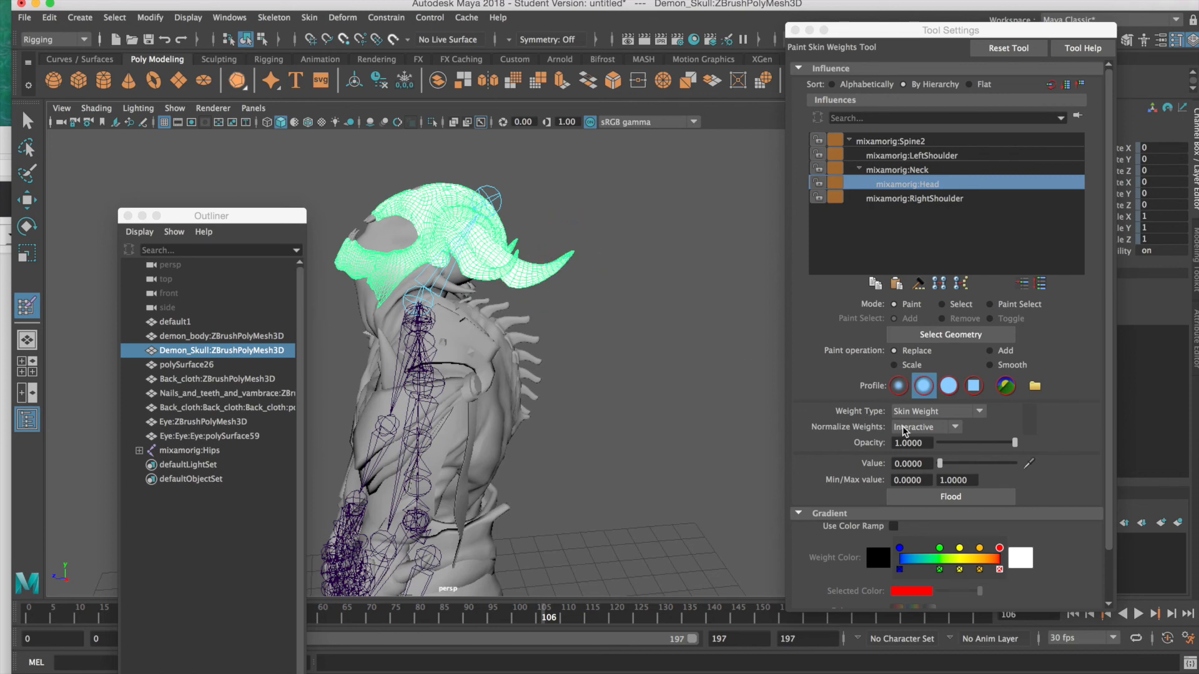
{"action": "left_click_drag", "start_coordinate": [941, 464], "coordinate": [1016, 464]}
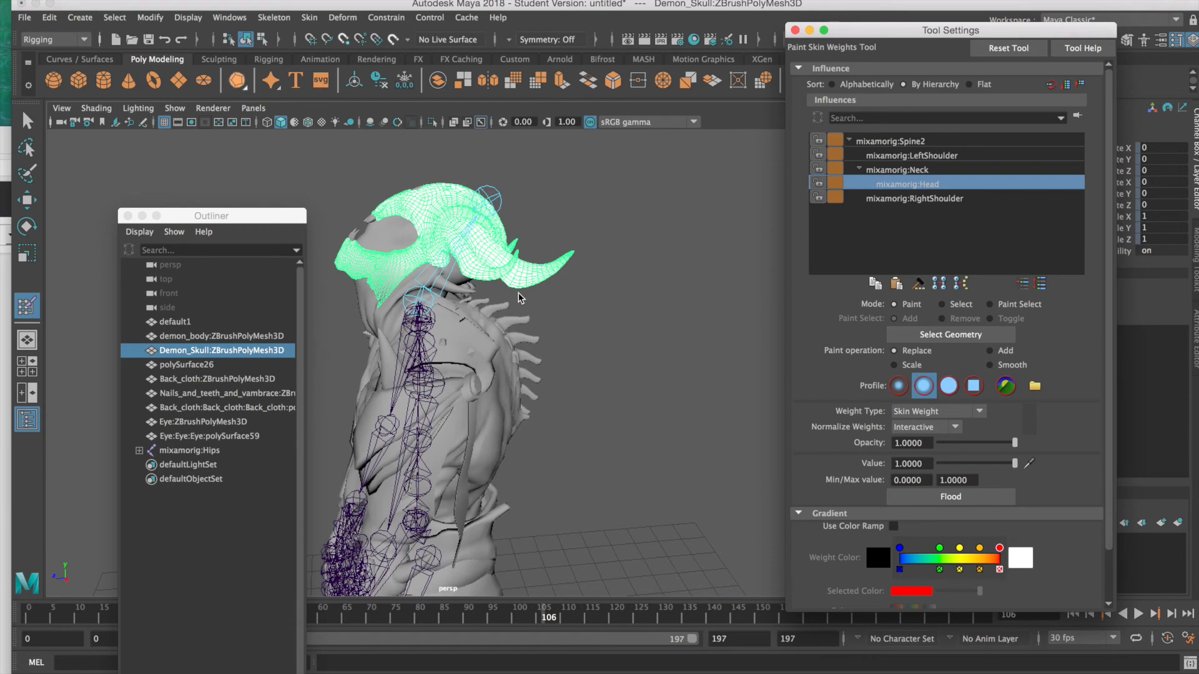
Paint full Head influence onto the skull's jaw and lower edges, working from both sides and underneath
{"action": "right_click_drag", "start_coordinate": [535, 278], "coordinate": [737, 307], "text": "alt"}
{"action": "left_click_drag", "start_coordinate": [683, 246], "coordinate": [645, 362], "text": "alt"}
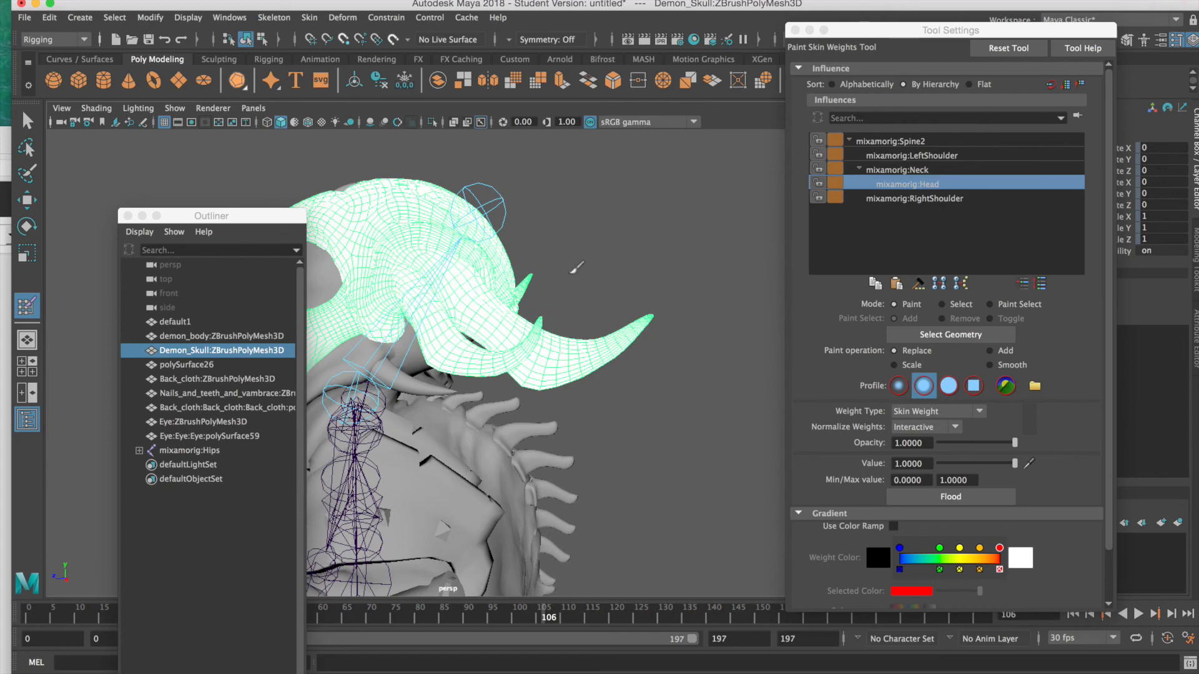
{"action": "mouse_move", "coordinate": [620, 256]}
{"action": "left_mouse_down", "text": "alt"}
{"action": "mouse_move", "coordinate": [475, 292]}
{"action": "mouse_move", "coordinate": [487, 240]}
{"action": "left_mouse_up", "text": "alt"}
{"action": "mouse_move", "coordinate": [453, 309]}
{"action": "left_mouse_down", "text": "alt"}
{"action": "mouse_move", "coordinate": [465, 293]}
{"action": "mouse_move", "coordinate": [500, 312]}
{"action": "left_mouse_up", "text": "alt"}
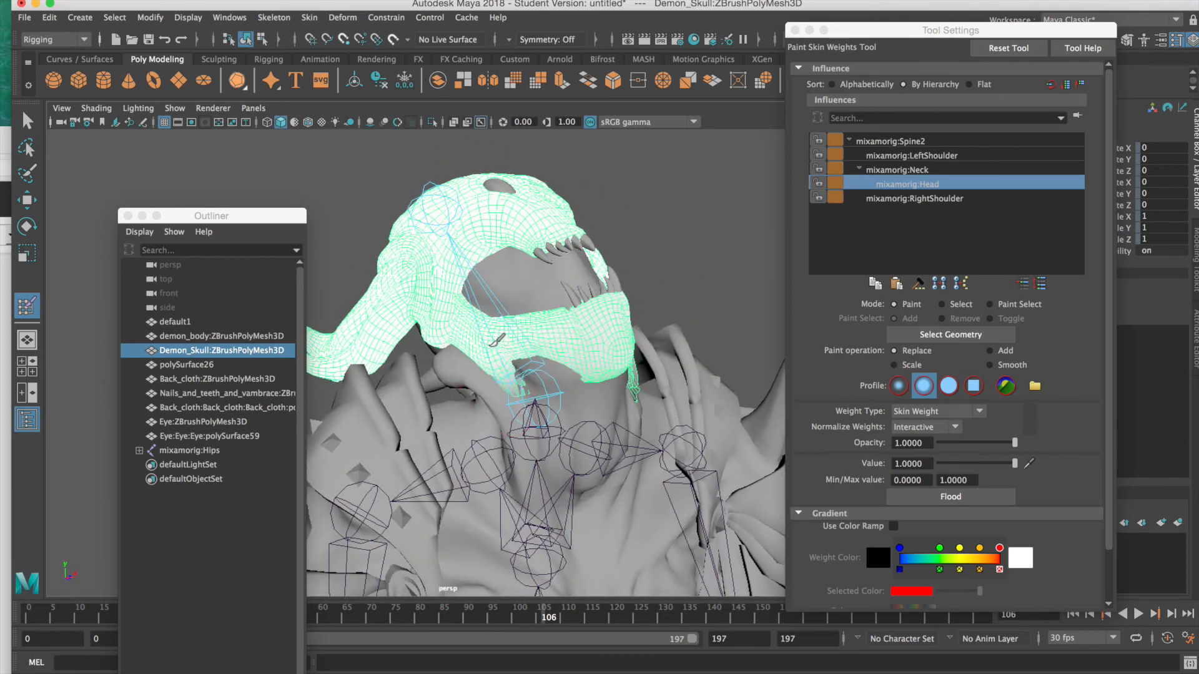
{"action": "mouse_move", "coordinate": [550, 347]}
{"action": "left_mouse_down"}
{"action": "mouse_move", "coordinate": [587, 307]}
{"action": "mouse_move", "coordinate": [348, 321]}
{"action": "left_mouse_up"}
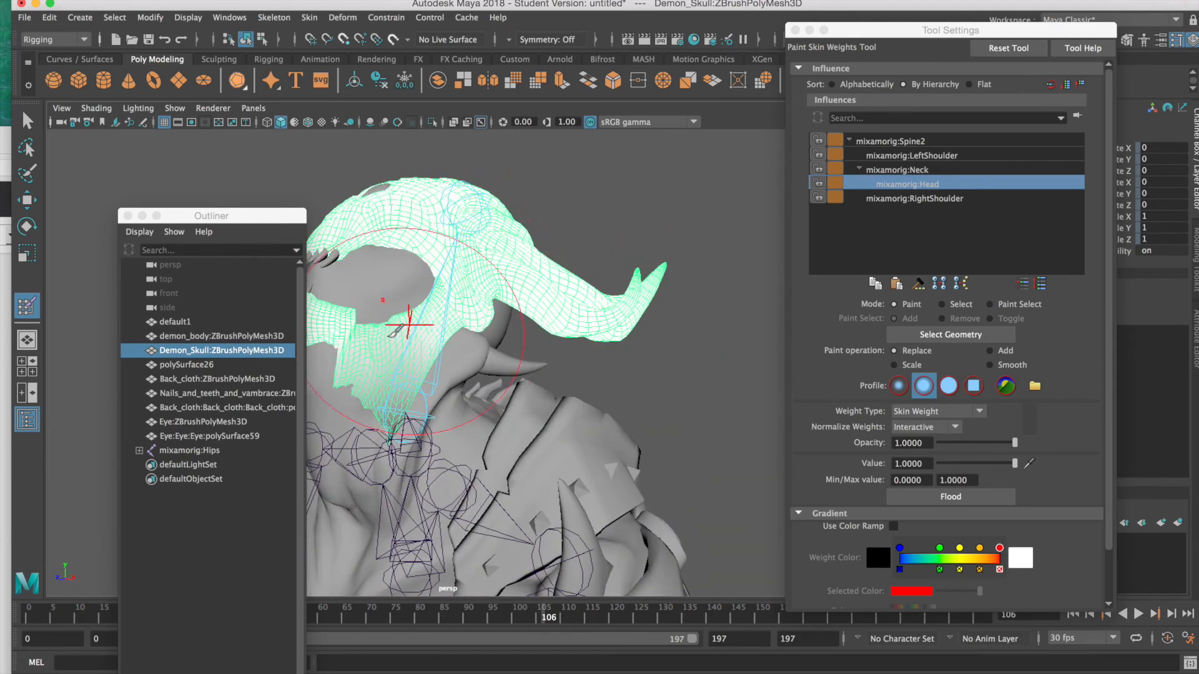
{"action": "left_click_drag", "start_coordinate": [388, 395], "coordinate": [721, 264], "text": "alt"}
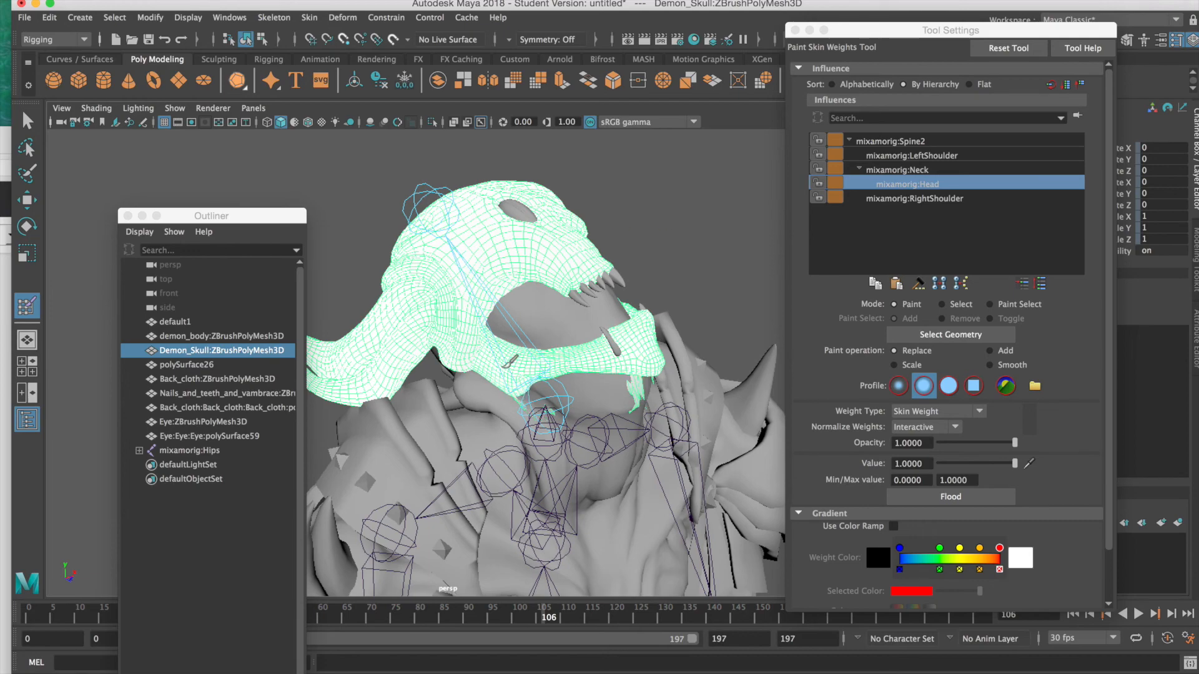
{"action": "mouse_move", "coordinate": [481, 342]}
{"action": "left_mouse_down", "text": "alt"}
{"action": "mouse_move", "coordinate": [484, 316]}
{"action": "mouse_move", "coordinate": [566, 245]}
{"action": "left_mouse_up", "text": "alt"}
{"action": "mouse_move", "coordinate": [508, 200]}
{"action": "left_mouse_down", "text": "alt"}
{"action": "mouse_move", "coordinate": [495, 278]}
{"action": "mouse_move", "coordinate": [481, 269]}
{"action": "left_mouse_up", "text": "alt"}
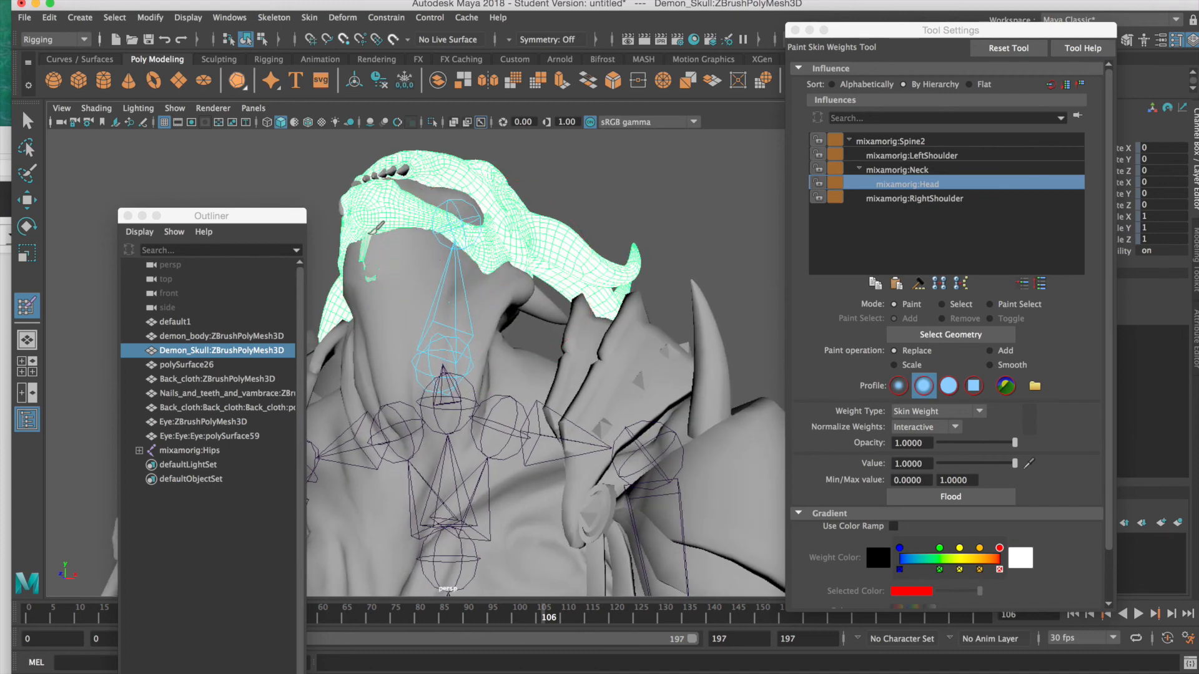
{"action": "left_click_drag", "start_coordinate": [387, 241], "coordinate": [459, 216], "text": "alt"}
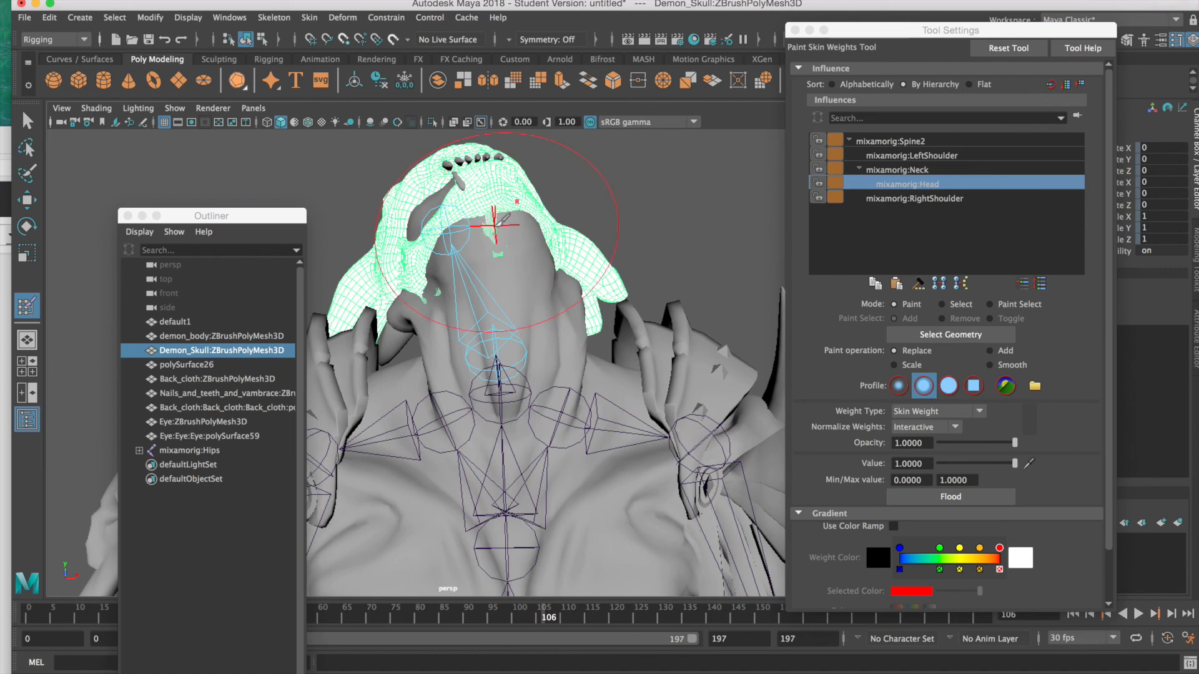
{"action": "mouse_move", "coordinate": [554, 276]}
{"action": "left_mouse_down", "text": "alt"}
{"action": "mouse_move", "coordinate": [537, 274]}
{"action": "mouse_move", "coordinate": [552, 277]}
{"action": "left_mouse_up", "text": "alt"}
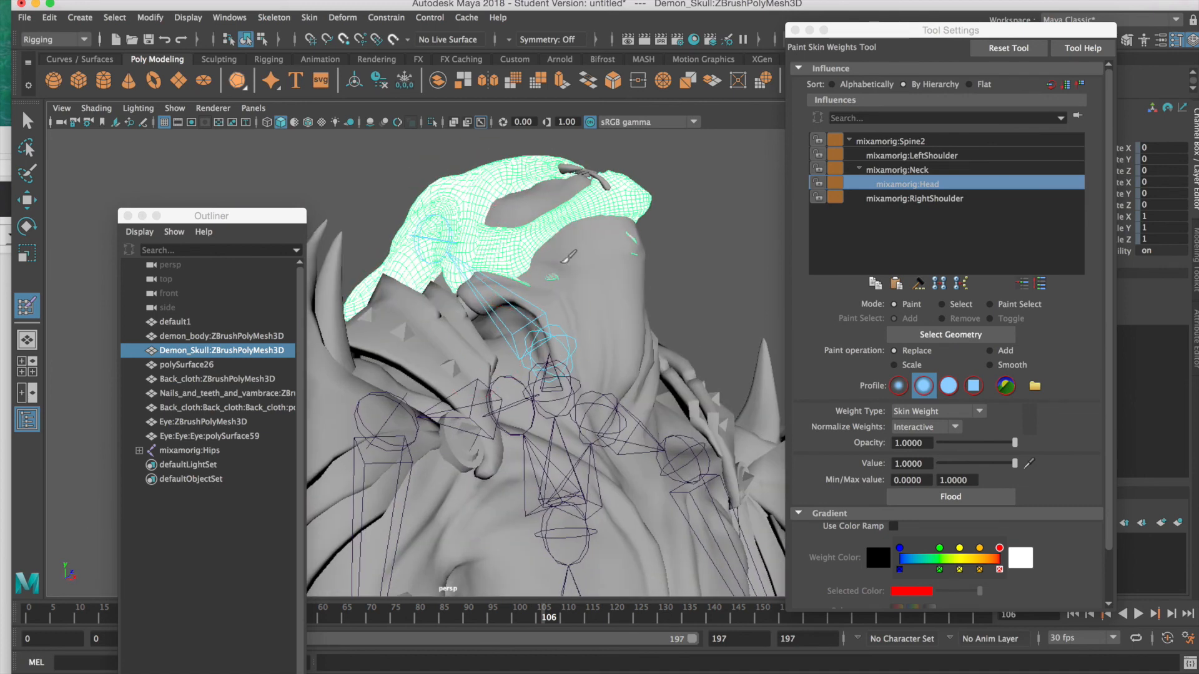
{"action": "left_click_drag", "start_coordinate": [550, 281], "coordinate": [540, 232], "text": "alt"}
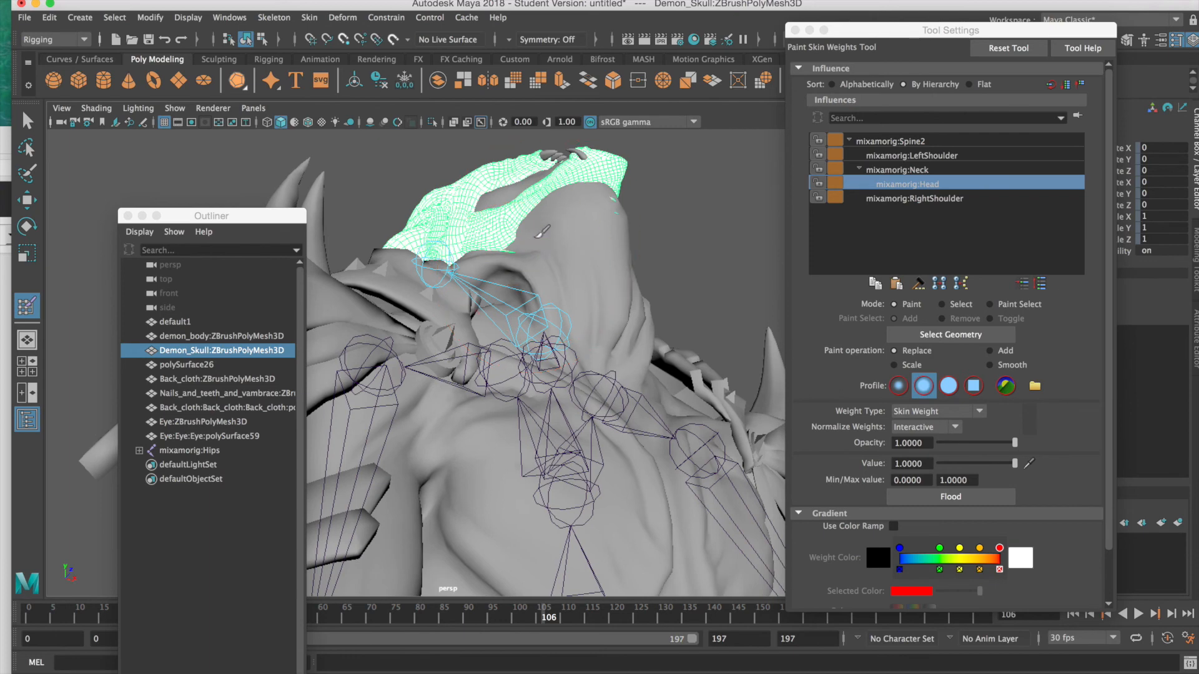
{"action": "left_click_drag", "start_coordinate": [534, 262], "coordinate": [469, 254], "text": "alt"}
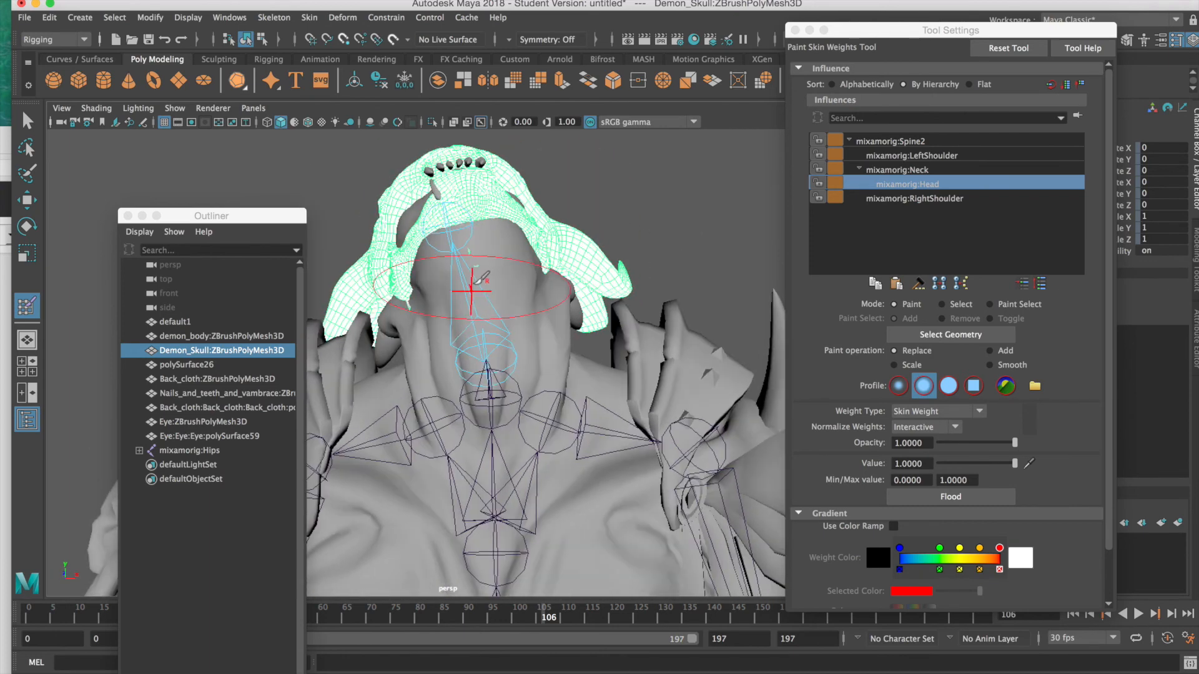
{"action": "left_click_drag", "start_coordinate": [483, 261], "coordinate": [601, 285], "text": "alt"}
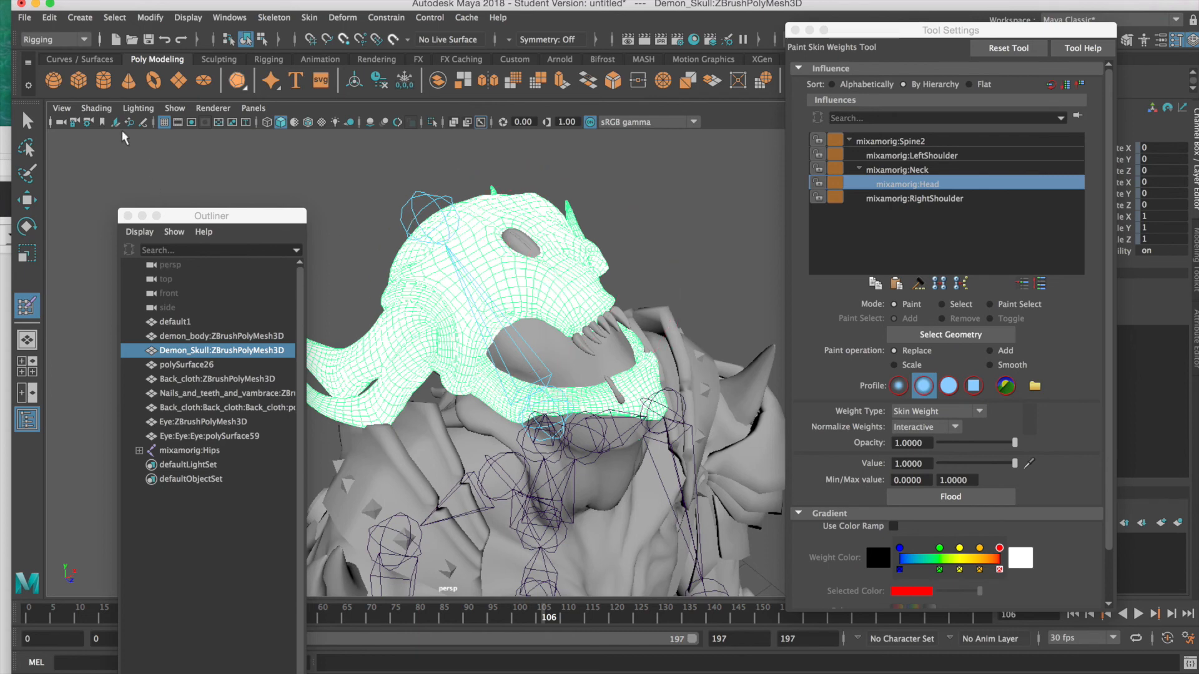
Leave weight painting, clear the floating windows from the viewport, scrub through the animation, and rewind to frame 0 with nothing selected
{"action": "left_click", "coordinate": [27, 121]}
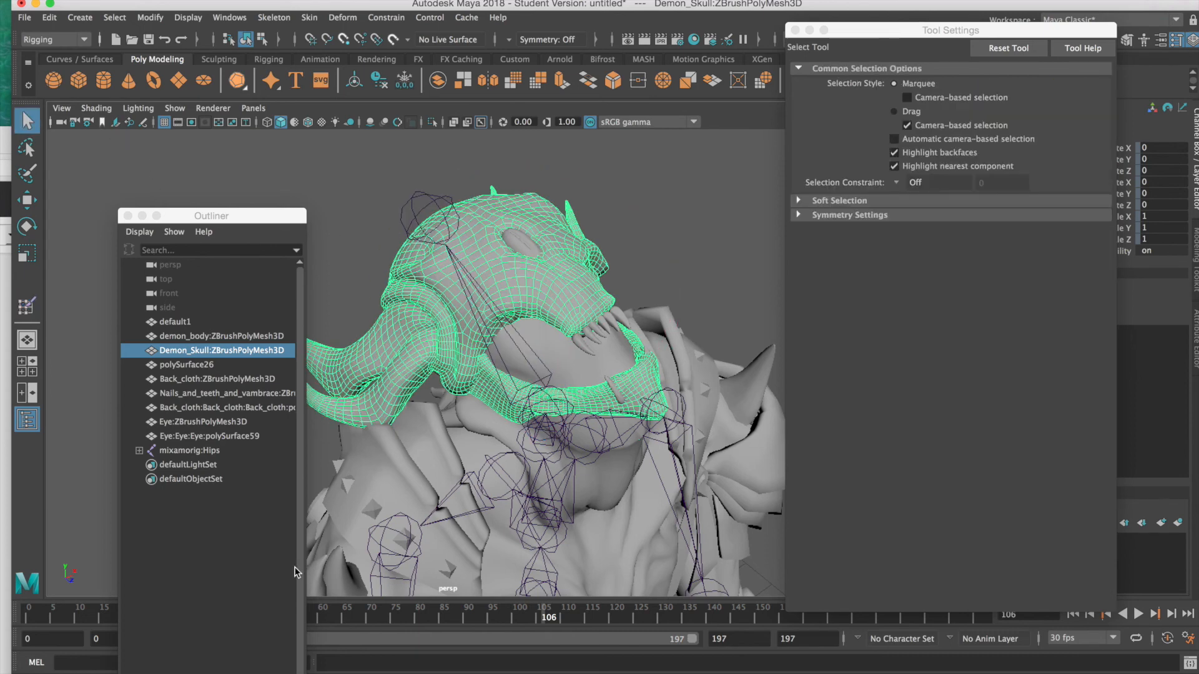
{"action": "left_click_drag", "start_coordinate": [247, 219], "coordinate": [166, 656]}
{"action": "left_click_drag", "start_coordinate": [145, 614], "coordinate": [471, 630]}
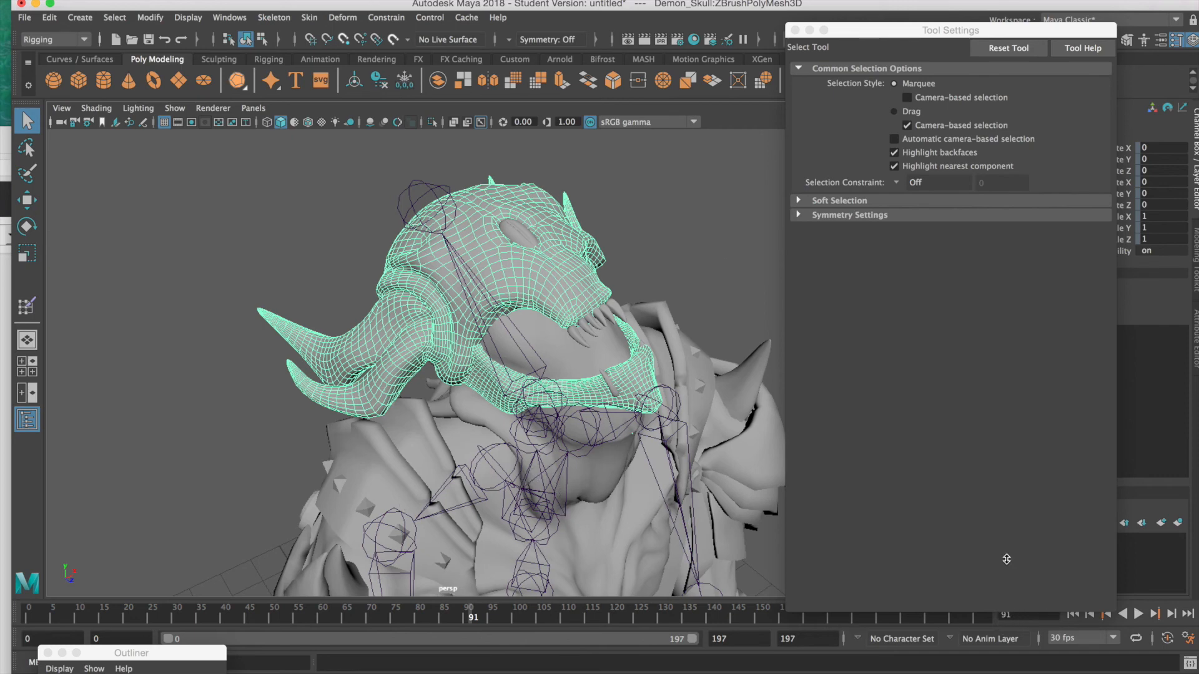
{"action": "left_click_drag", "start_coordinate": [919, 24], "coordinate": [766, 668]}
{"action": "left_click", "coordinate": [1075, 614]}
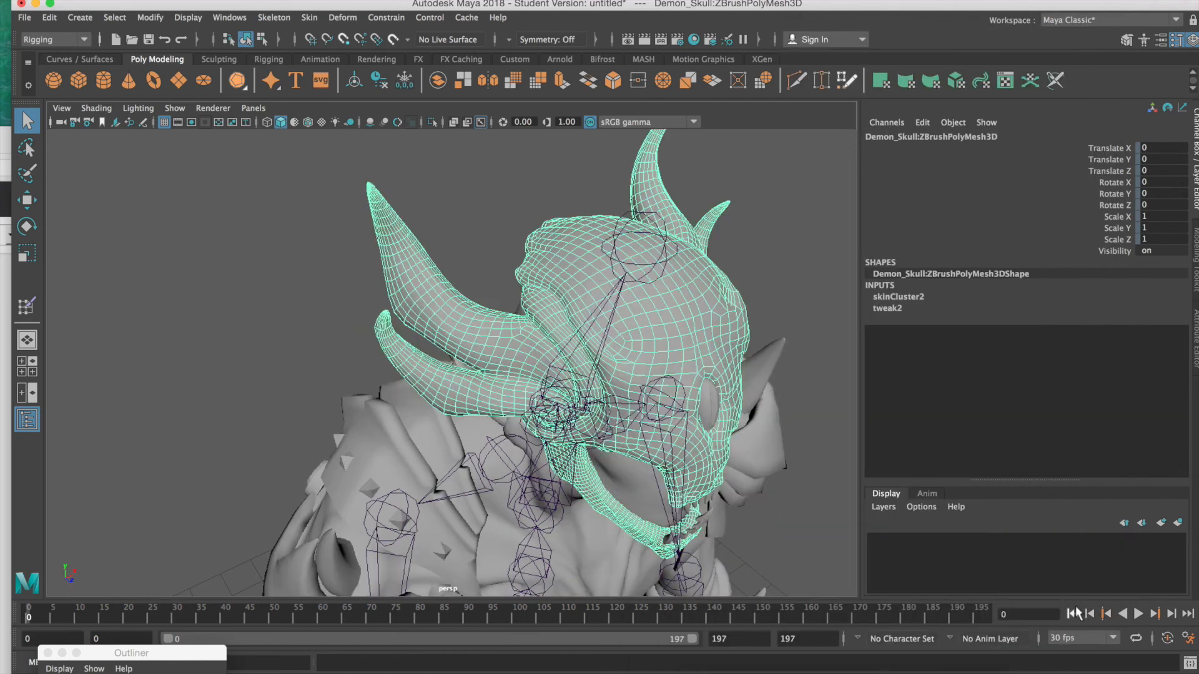
{"action": "right_click_drag", "start_coordinate": [508, 300], "coordinate": [294, 274], "text": "alt"}
{"action": "middle_click_drag", "start_coordinate": [598, 272], "coordinate": [354, 145], "text": "alt"}
{"action": "left_click_drag", "start_coordinate": [489, 236], "coordinate": [459, 212], "text": "alt"}
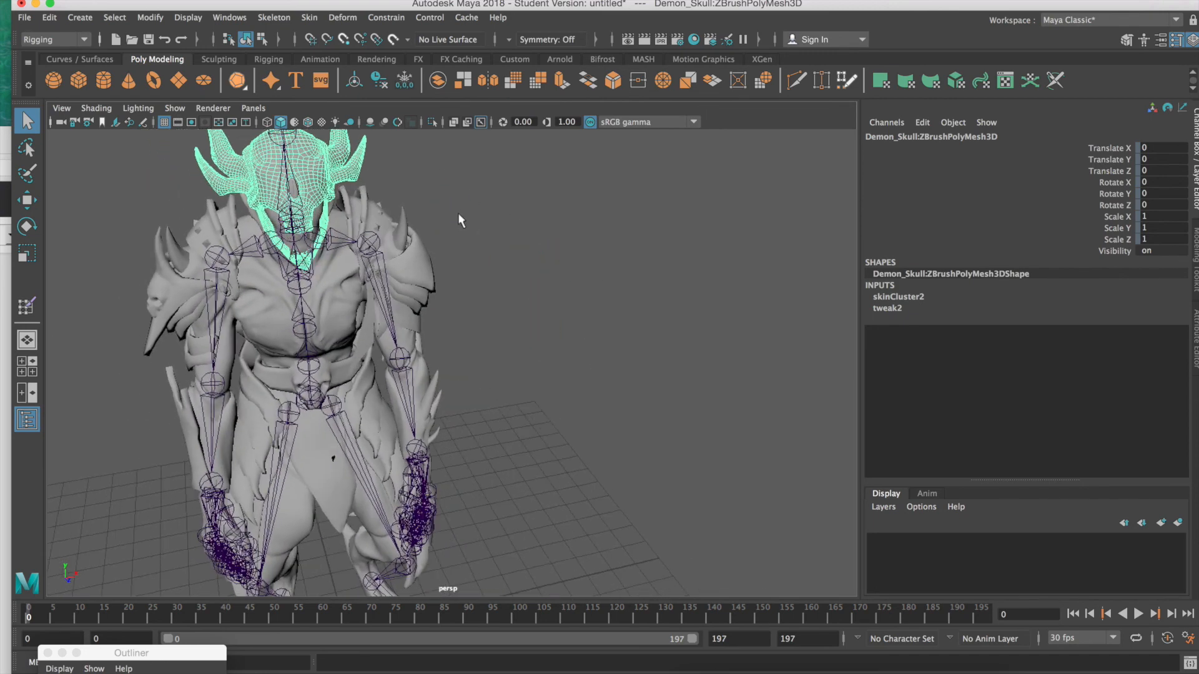
{"action": "left_click", "coordinate": [457, 209]}
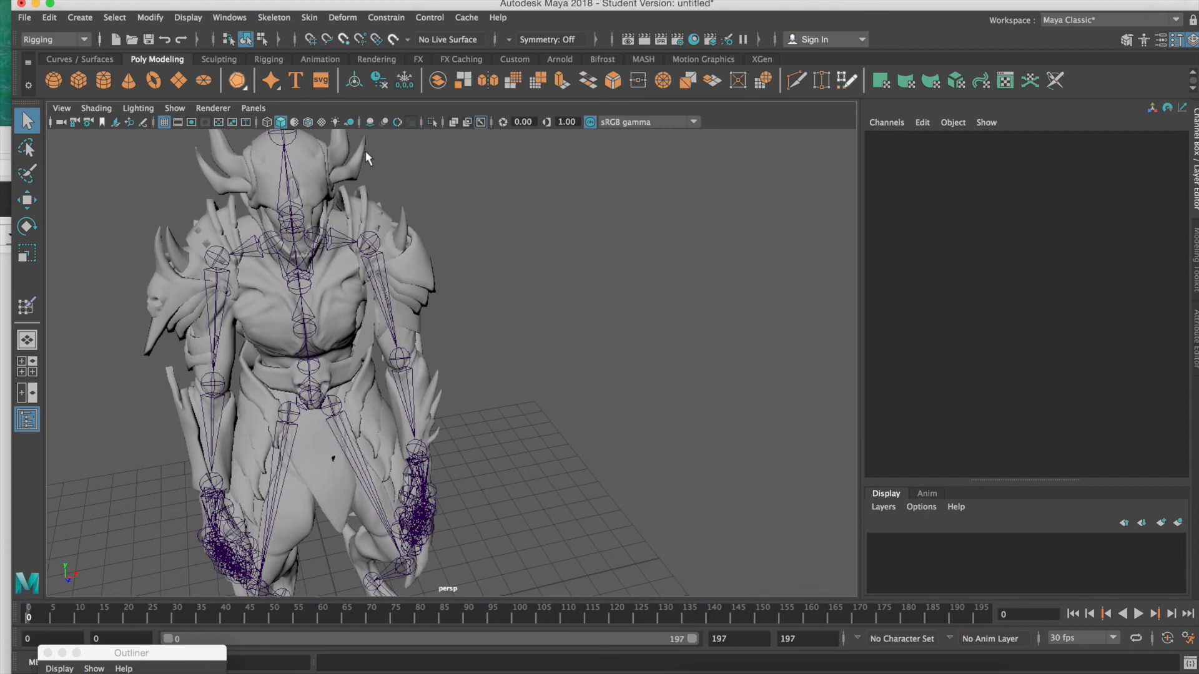
Inspect the lambert1 material attributes of the skull, shoulder armour and demon body meshes in turn
{"action": "left_click", "coordinate": [366, 158]}
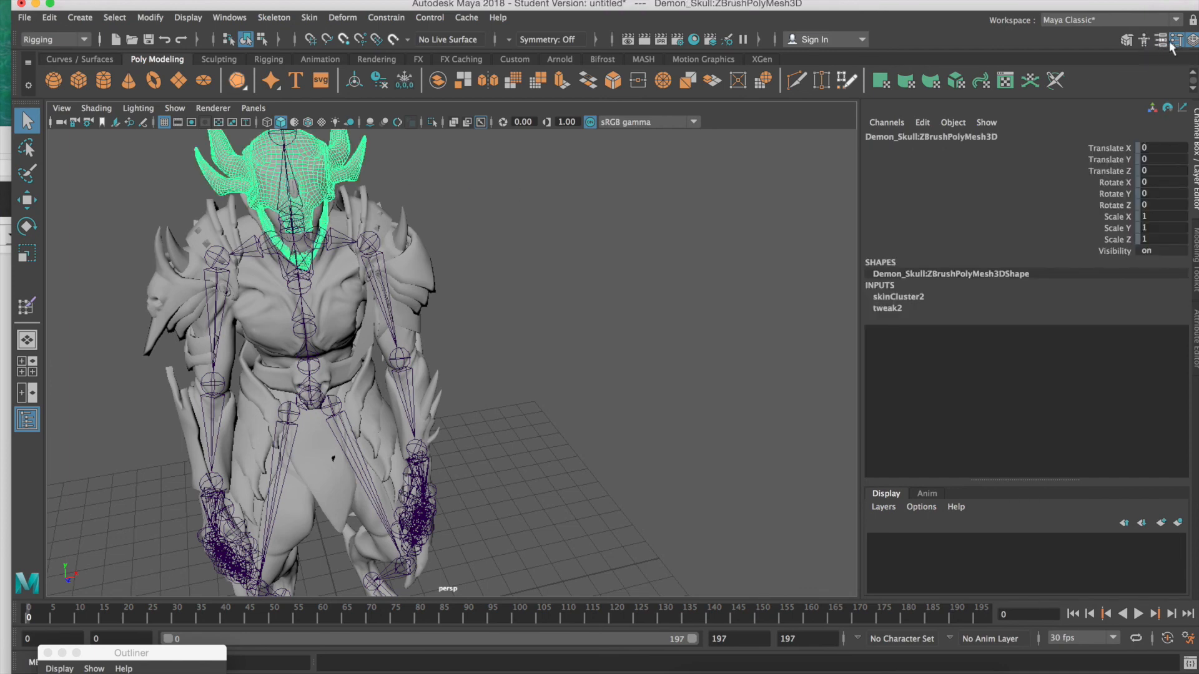
{"action": "left_click", "coordinate": [1195, 343]}
{"action": "left_click", "coordinate": [1177, 133]}
{"action": "left_click", "coordinate": [1178, 132]}
{"action": "left_click", "coordinate": [1151, 136]}
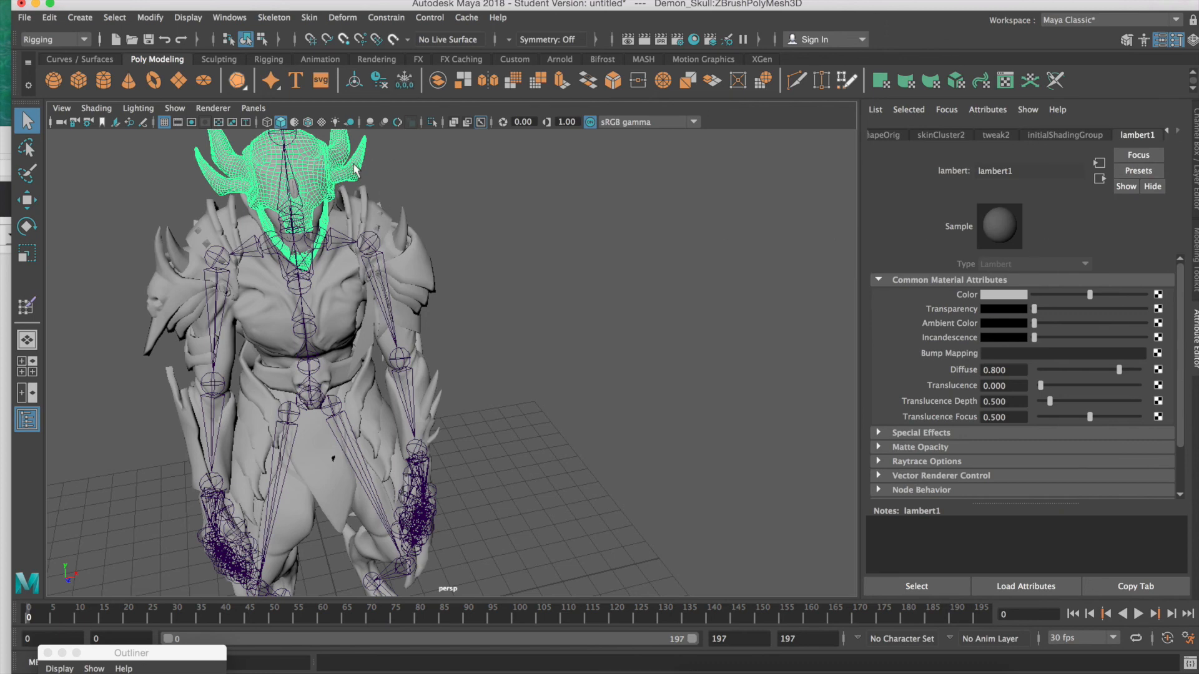
{"action": "left_click", "coordinate": [417, 262]}
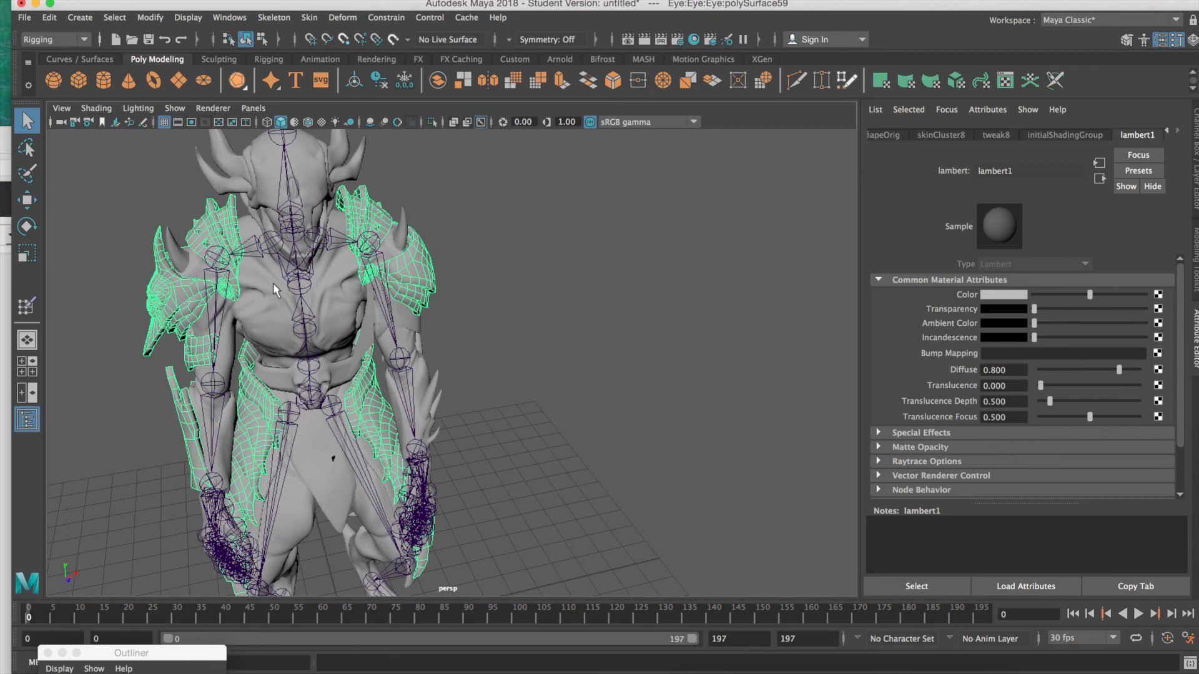
{"action": "left_click", "coordinate": [264, 309]}
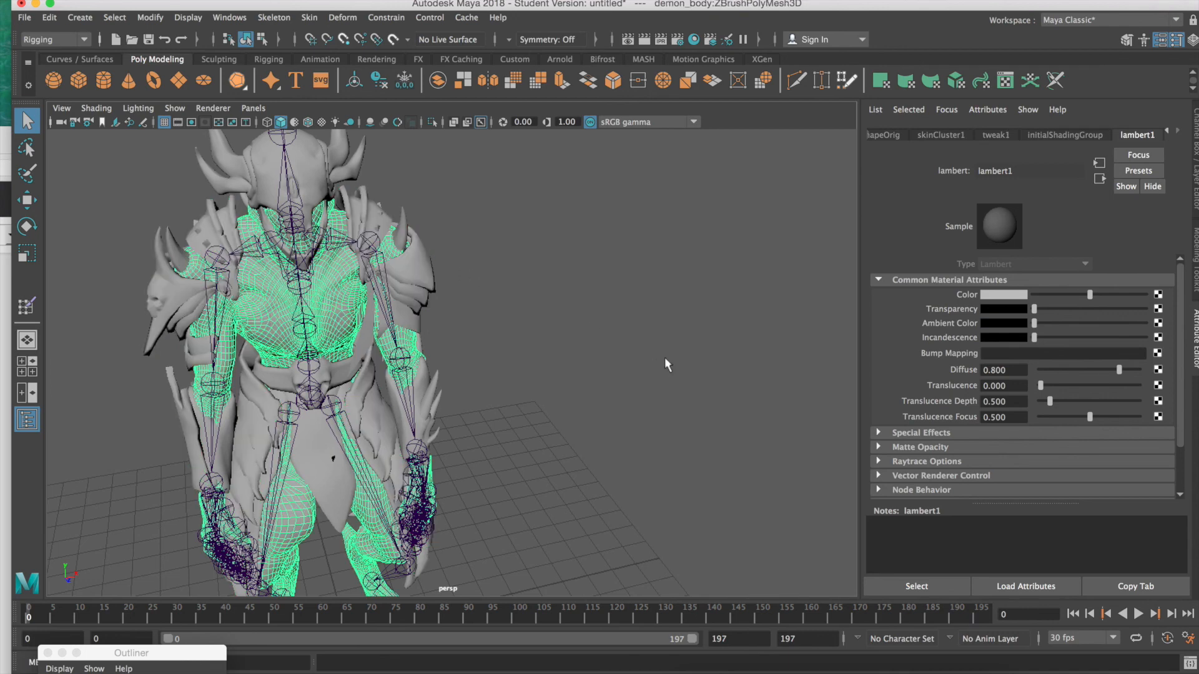
Set the Export All file type to FBX export and proceed to choosing the export file
{"action": "left_click_drag", "start_coordinate": [632, 344], "coordinate": [499, 295], "text": "alt"}
{"action": "right_click_drag", "start_coordinate": [499, 295], "coordinate": [340, 236], "text": "alt"}
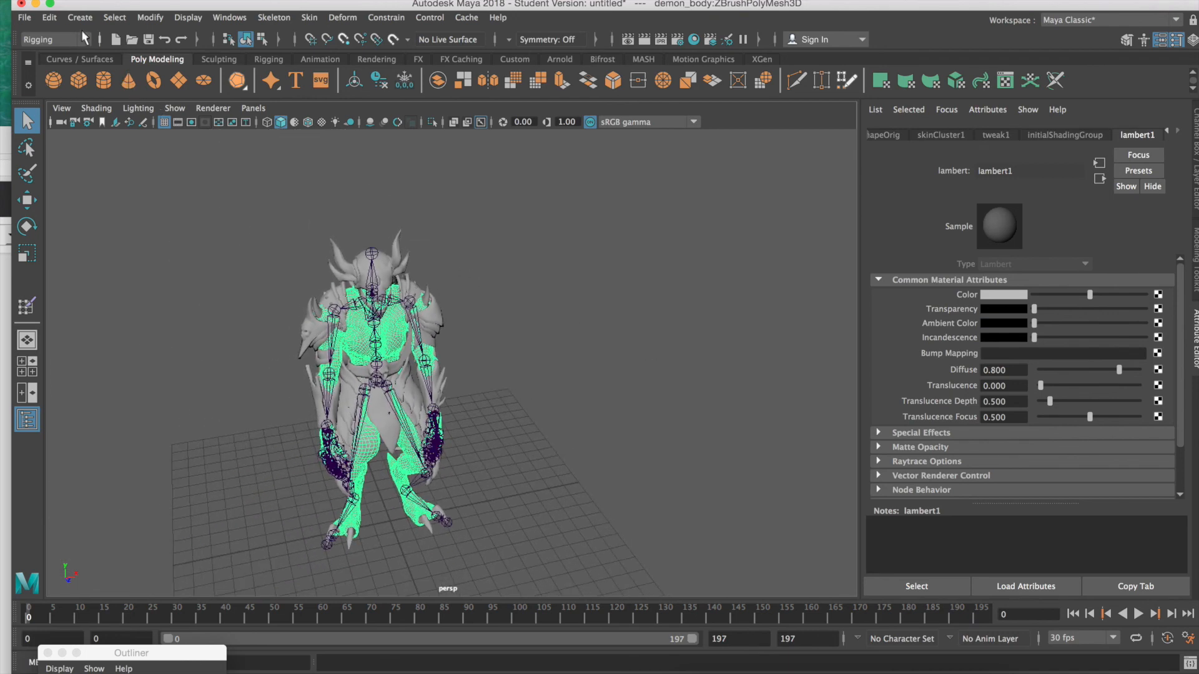
{"action": "left_click", "coordinate": [24, 17]}
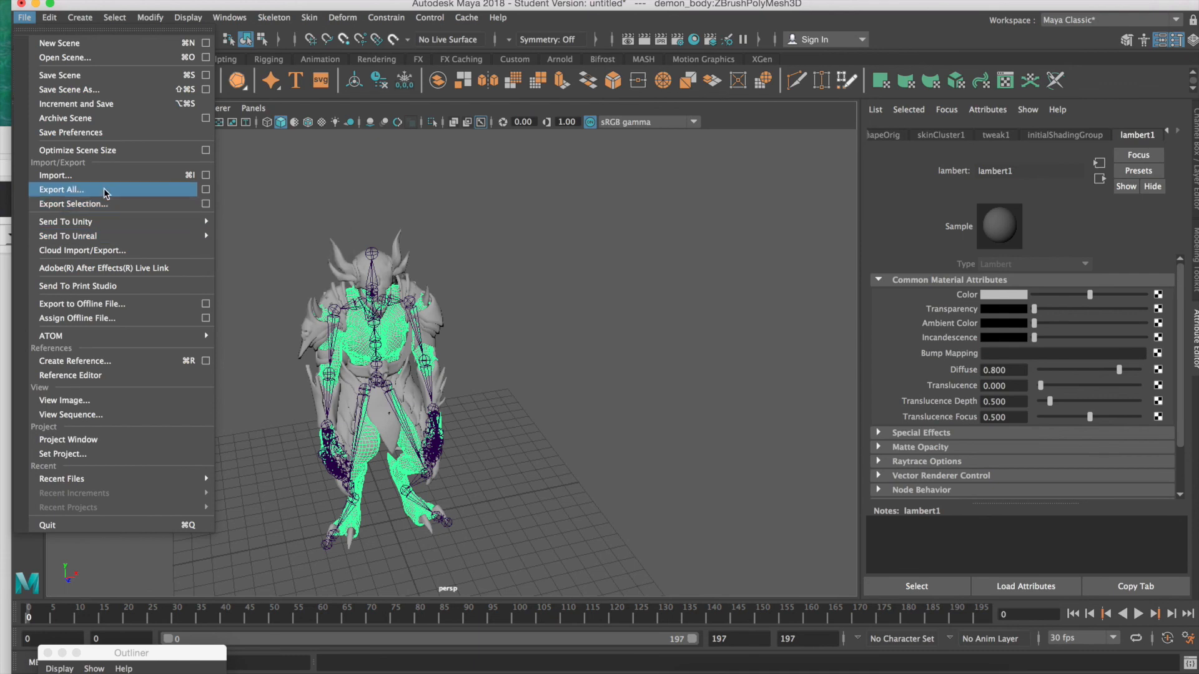
{"action": "left_click", "coordinate": [206, 189]}
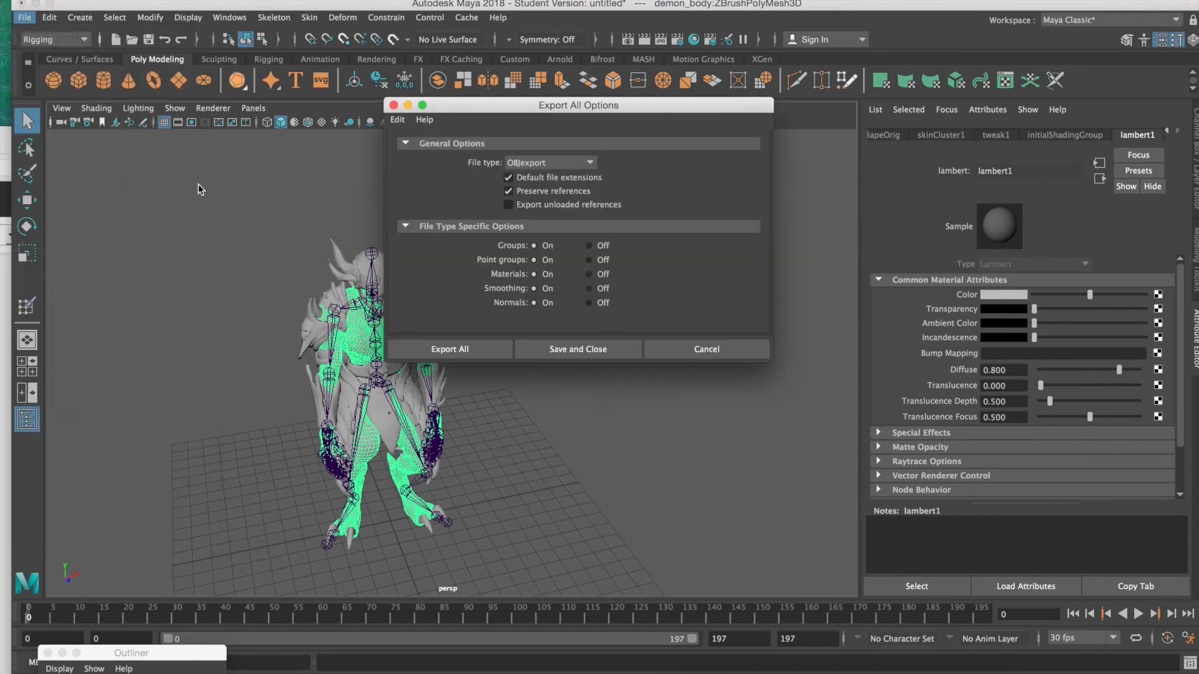
{"action": "left_click", "coordinate": [550, 162]}
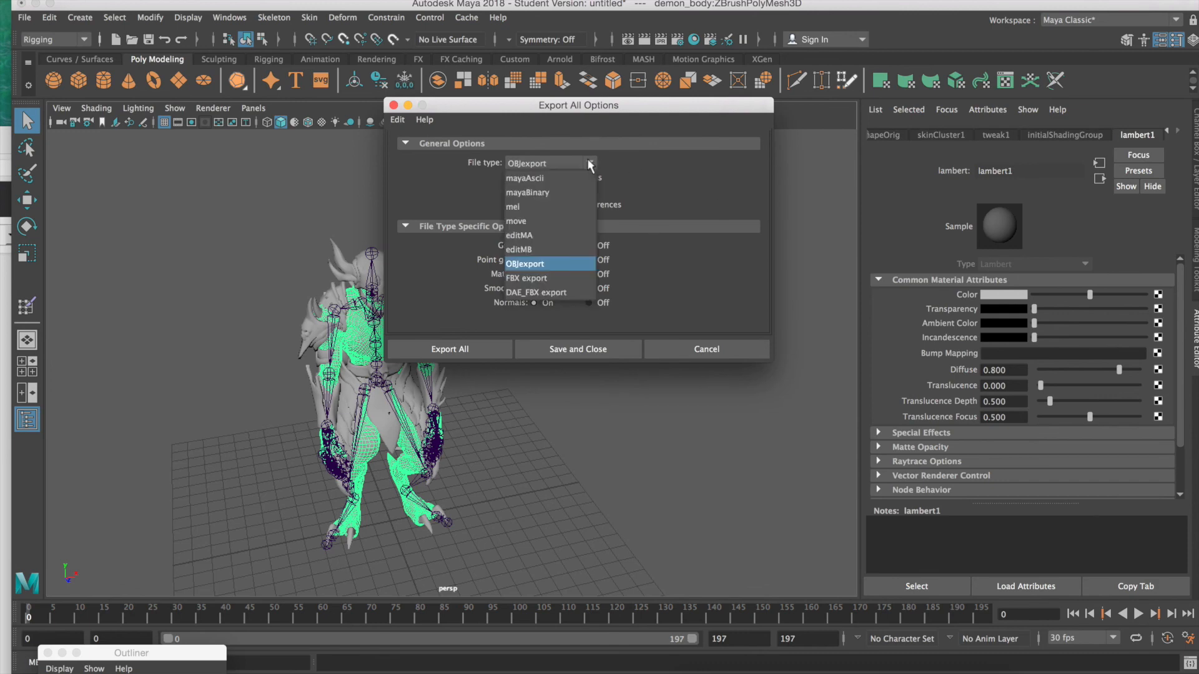
{"action": "left_click", "coordinate": [561, 276]}
{"action": "left_click", "coordinate": [485, 352]}
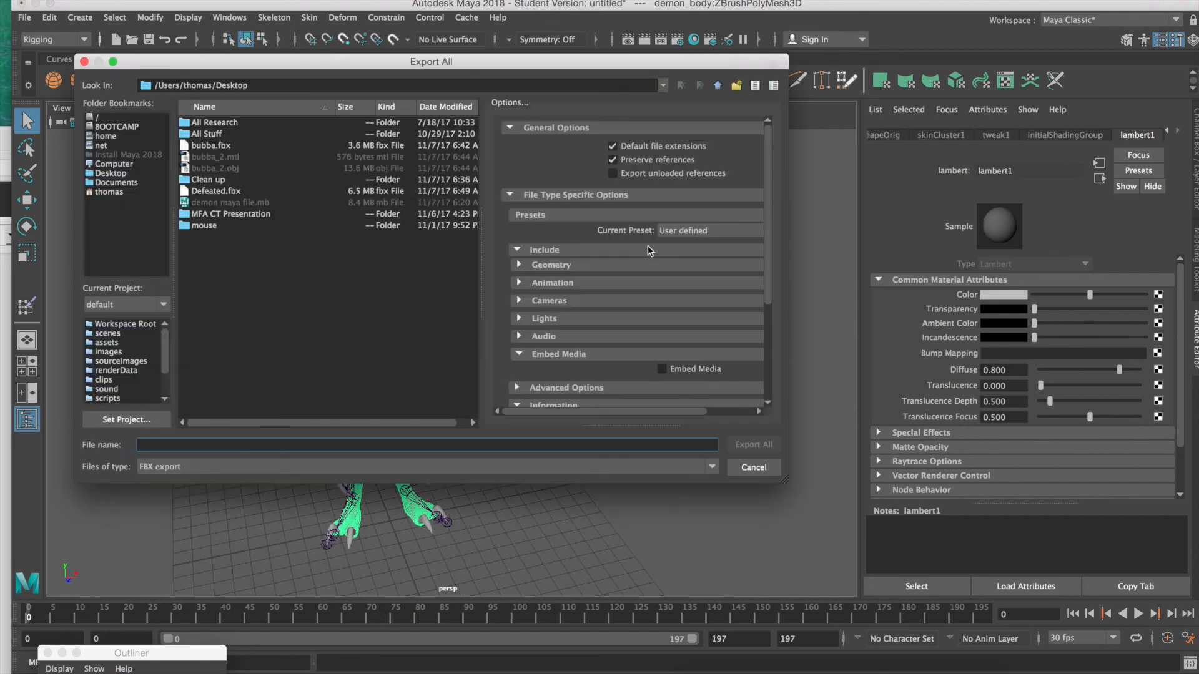
Enable Embed Media for the FBX export and review the remaining export options
{"action": "left_click", "coordinate": [519, 355]}
{"action": "left_click", "coordinate": [519, 355]}
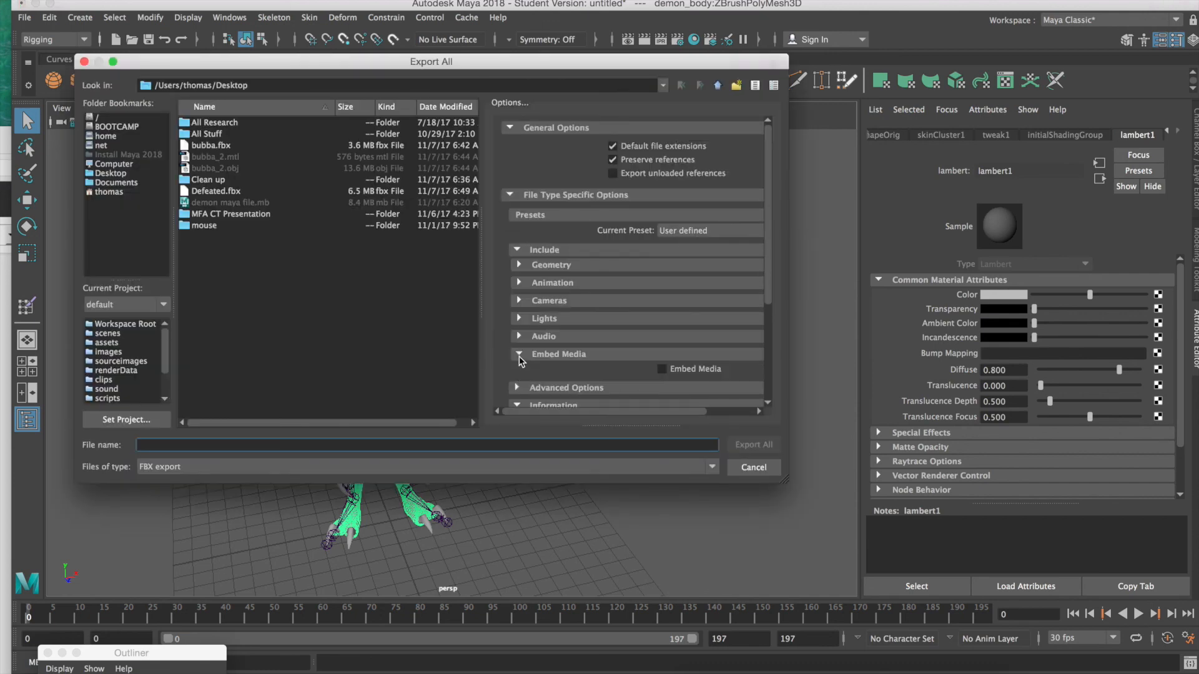
{"action": "left_click", "coordinate": [663, 369]}
{"action": "left_click_drag", "start_coordinate": [768, 291], "coordinate": [759, 347]}
{"action": "scroll", "coordinate": [758, 342], "scroll_direction": "down", "scroll_amount": 2}
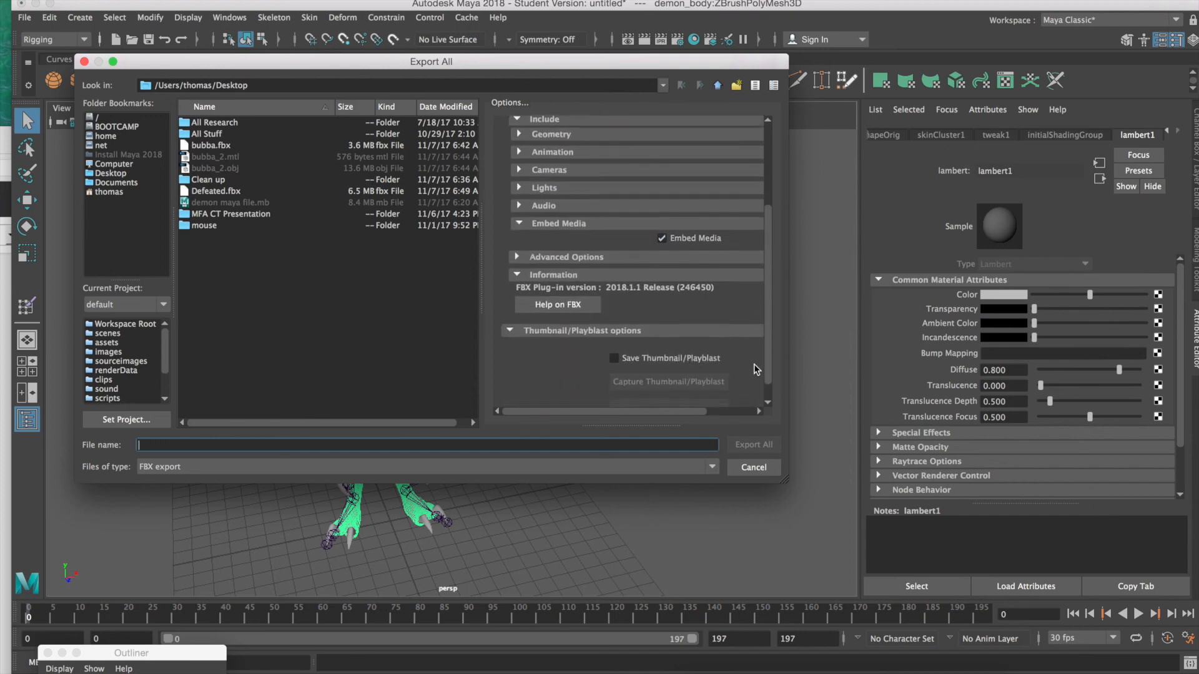
{"action": "left_click", "coordinate": [515, 252]}
{"action": "left_click", "coordinate": [515, 252]}
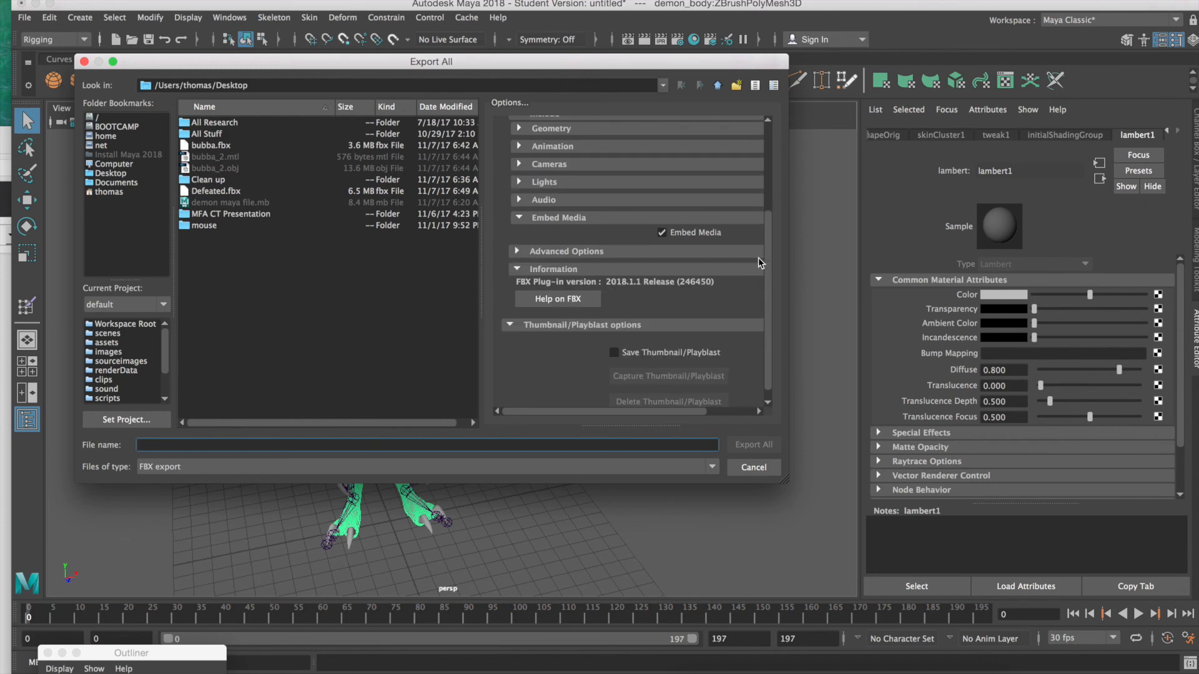
{"action": "left_click_drag", "start_coordinate": [767, 260], "coordinate": [781, 164]}
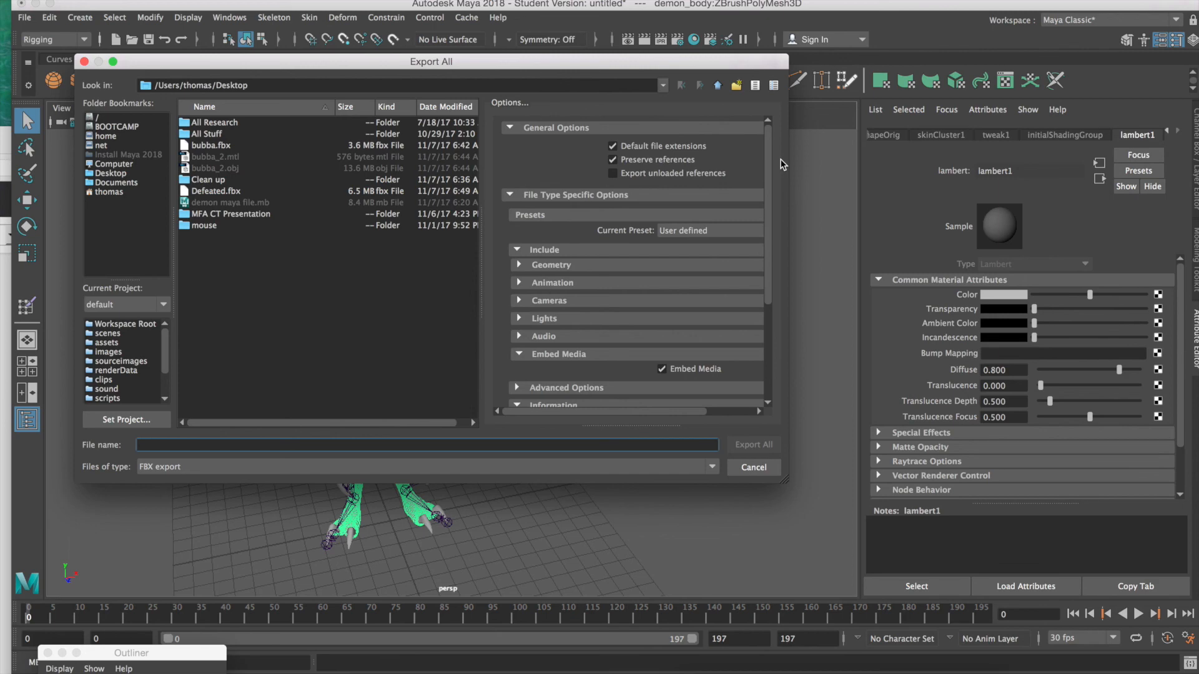
Check the animation export settings and export the whole scene to the Desktop as an FBX file named aa
{"action": "left_click", "coordinate": [518, 285]}
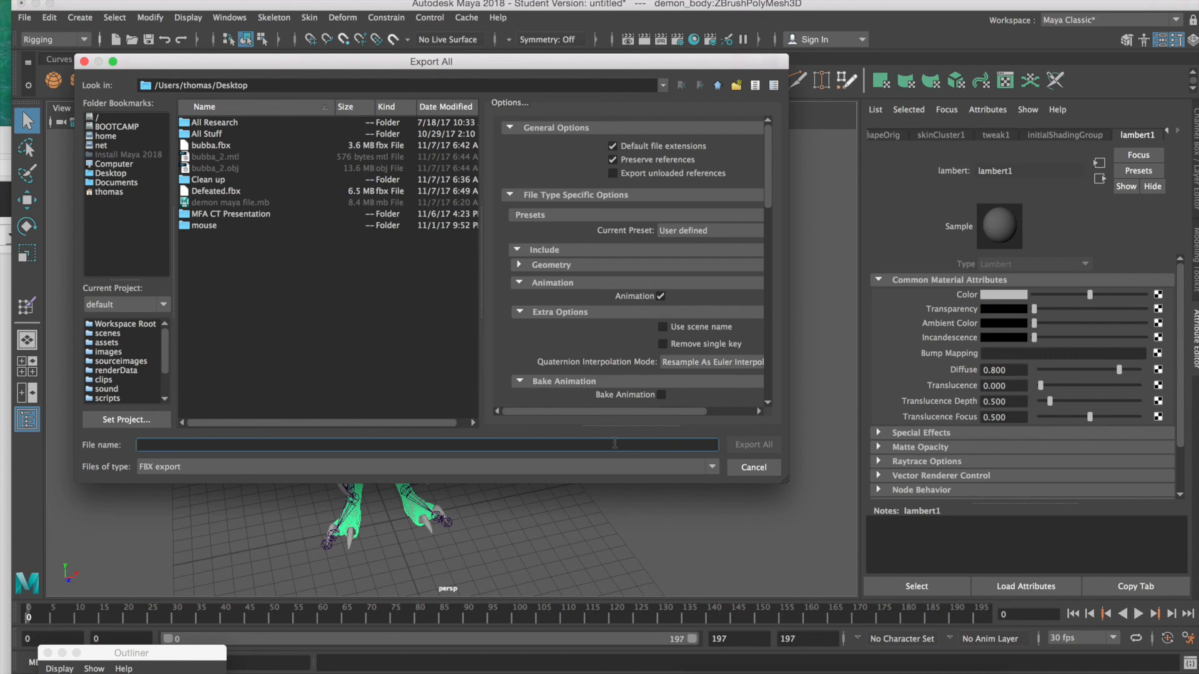
{"action": "type", "text": "aa"}
{"action": "left_click", "coordinate": [748, 446]}
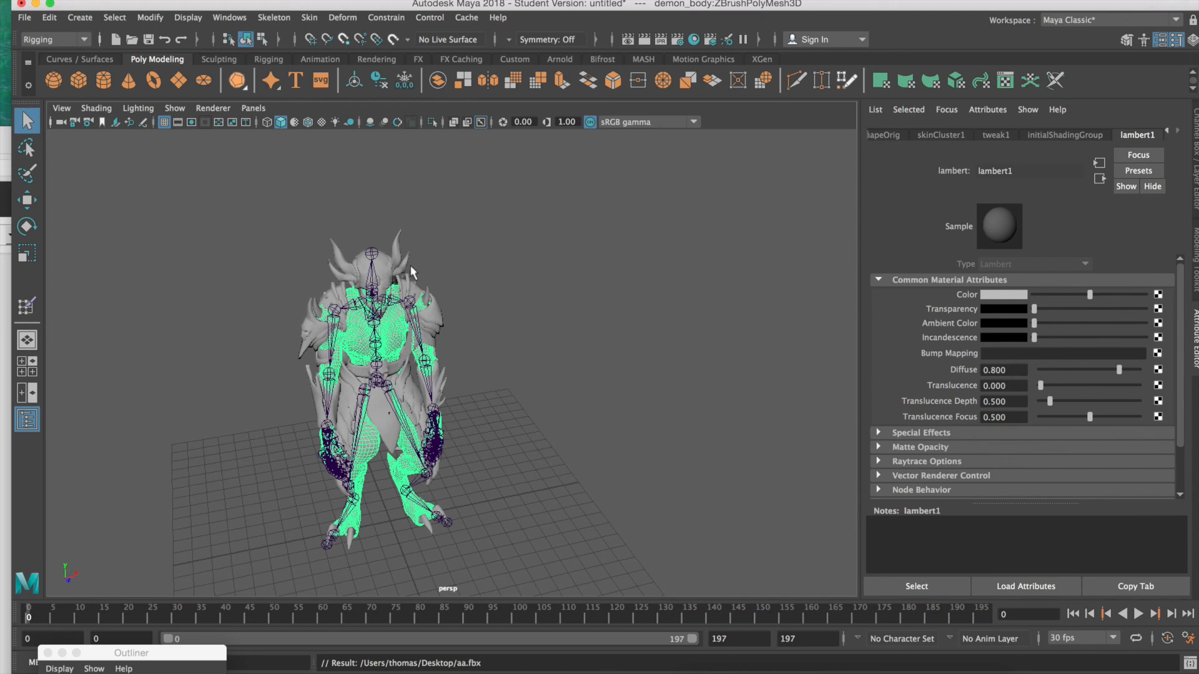
{"action": "middle_click_drag", "start_coordinate": [485, 313], "coordinate": [584, 269], "text": "alt"}
{"action": "left_click_drag", "start_coordinate": [488, 366], "coordinate": [444, 346], "text": "alt"}
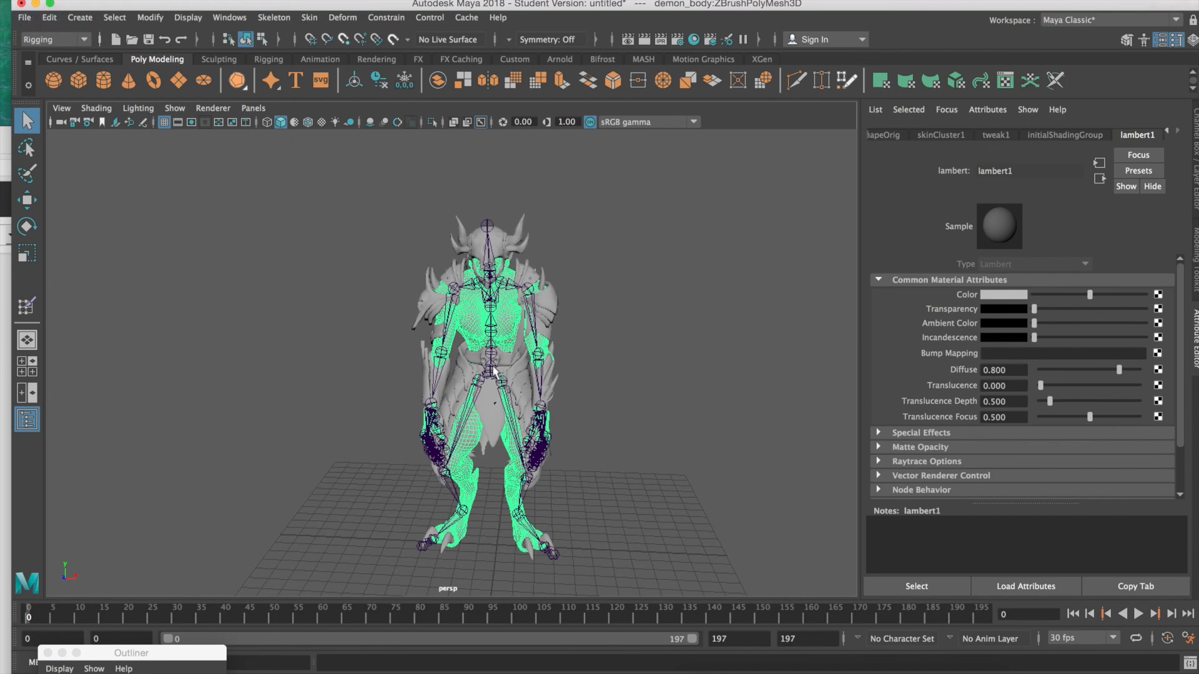
{"action": "right_click_drag", "start_coordinate": [407, 363], "coordinate": [520, 387], "text": "alt"}
{"action": "left_click_drag", "start_coordinate": [442, 376], "coordinate": [433, 321], "text": "alt"}
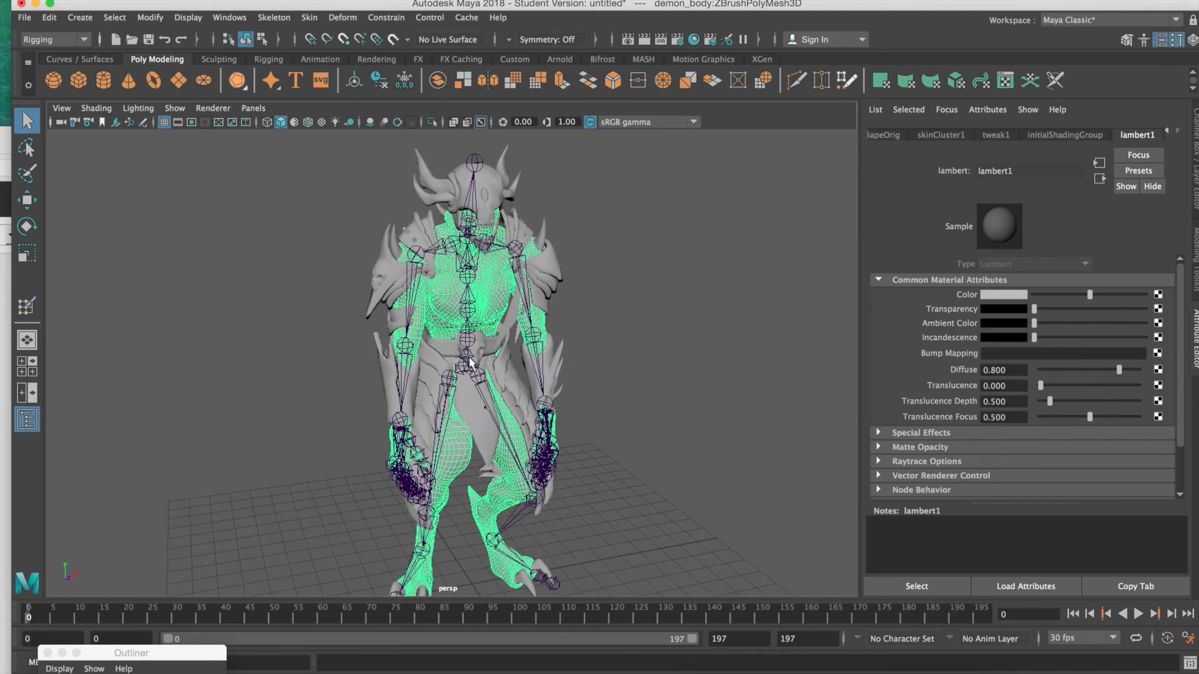
{"action": "left_click_drag", "start_coordinate": [691, 479], "coordinate": [591, 316], "text": "alt"}
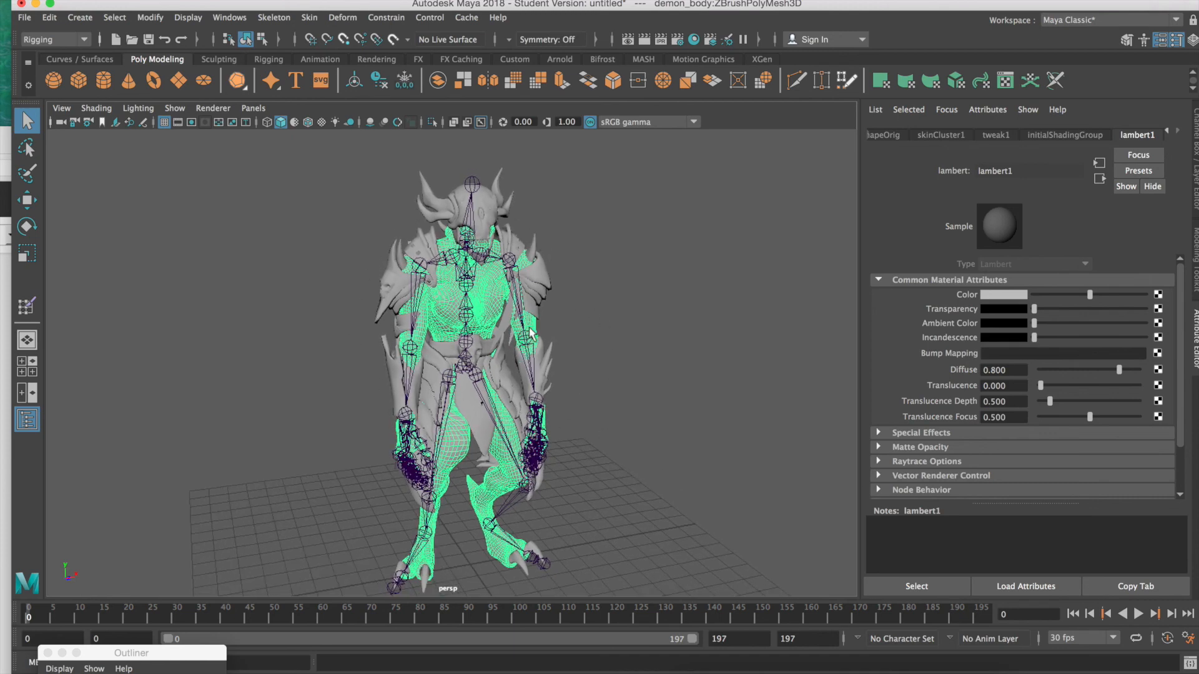
{"action": "left_click_drag", "start_coordinate": [536, 431], "coordinate": [535, 393], "text": "alt"}
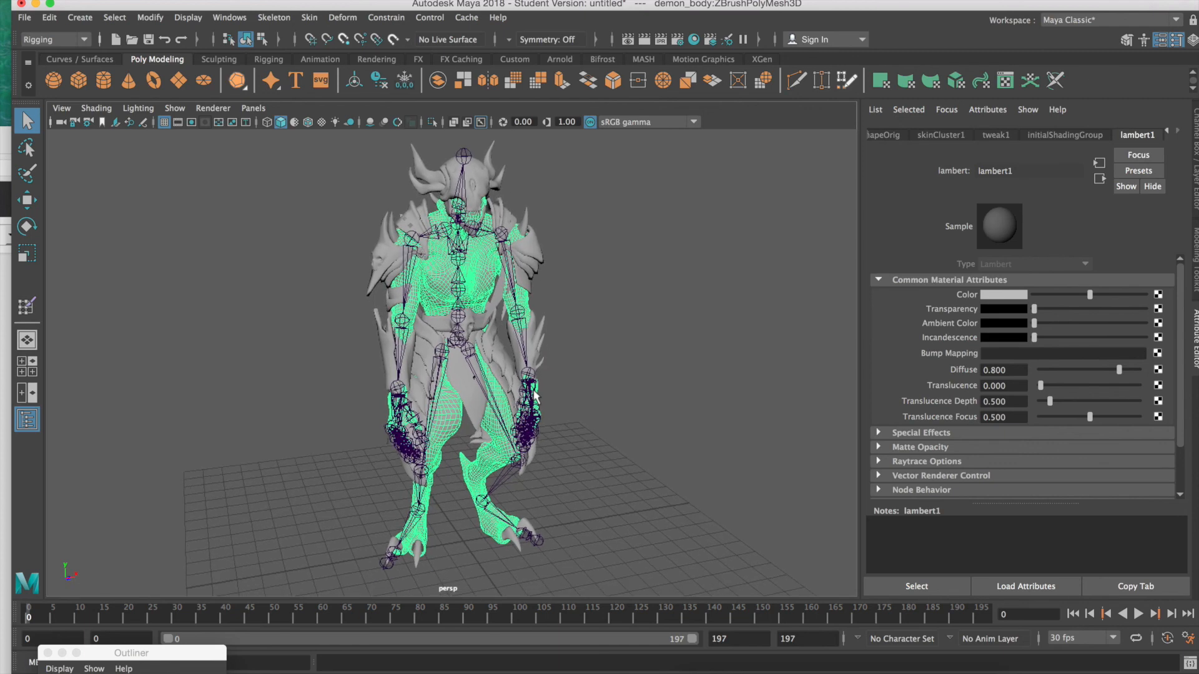